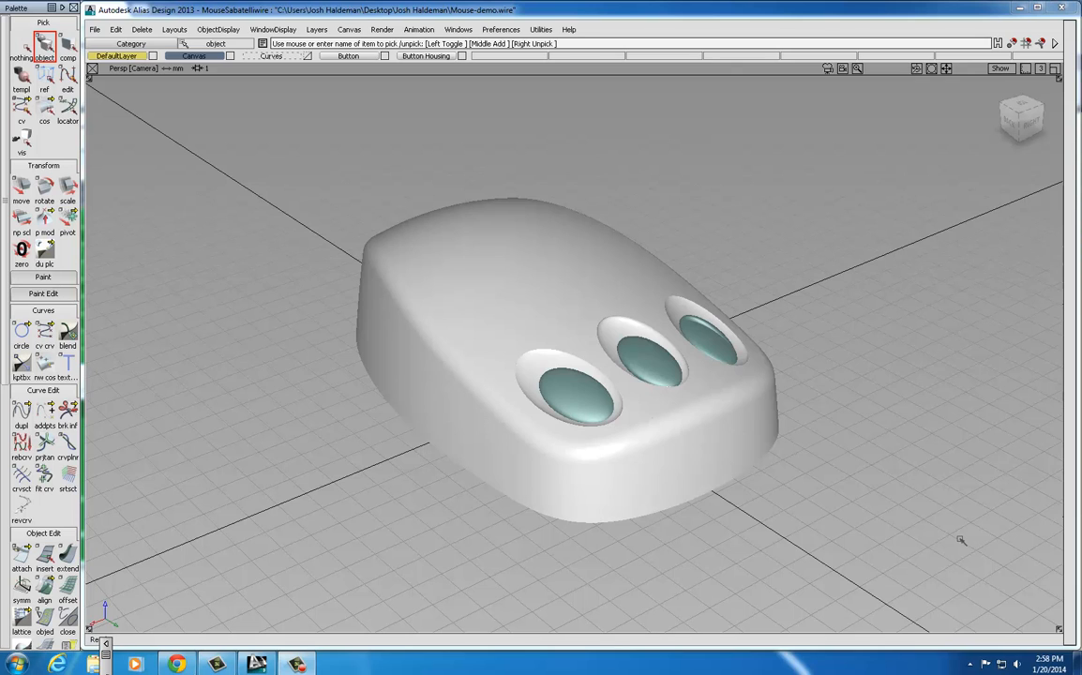
Switch to Chrome and save the mouse.wire file from the Week Three (Computer Mouse) assignment folder under the name mouse
click(175, 664)
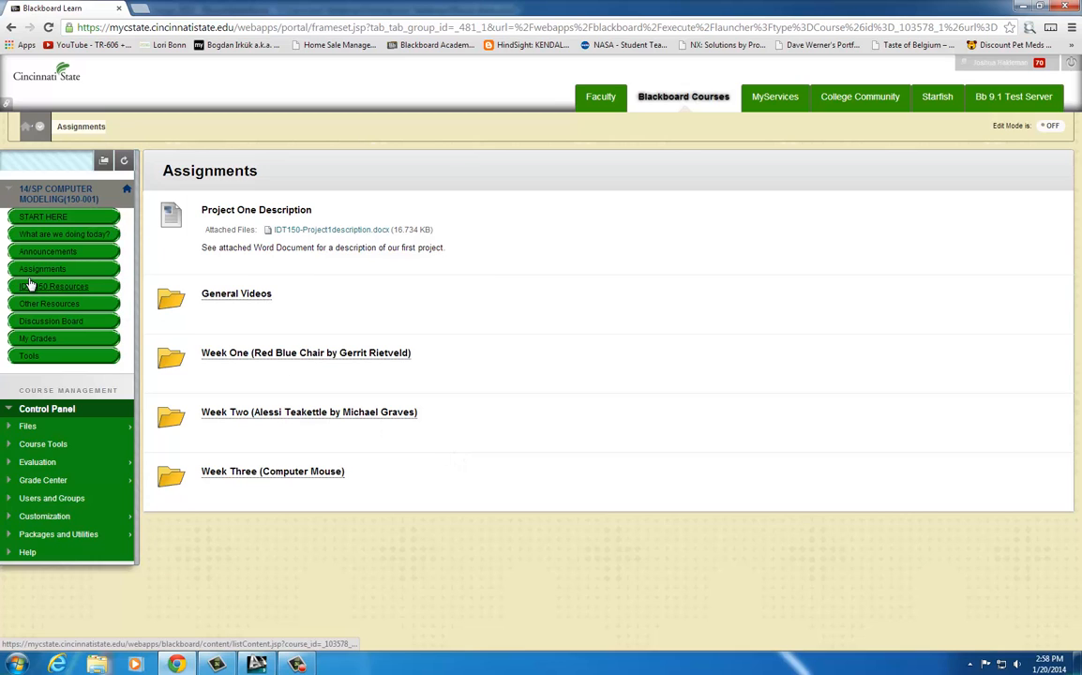
click(237, 477)
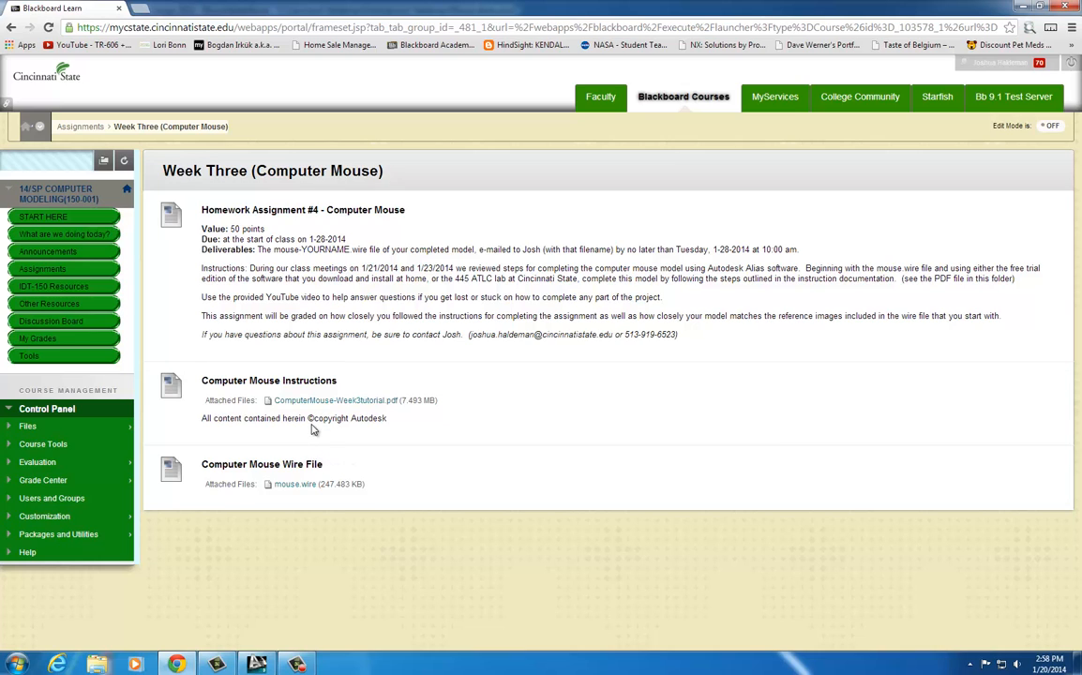
right_click(303, 488)
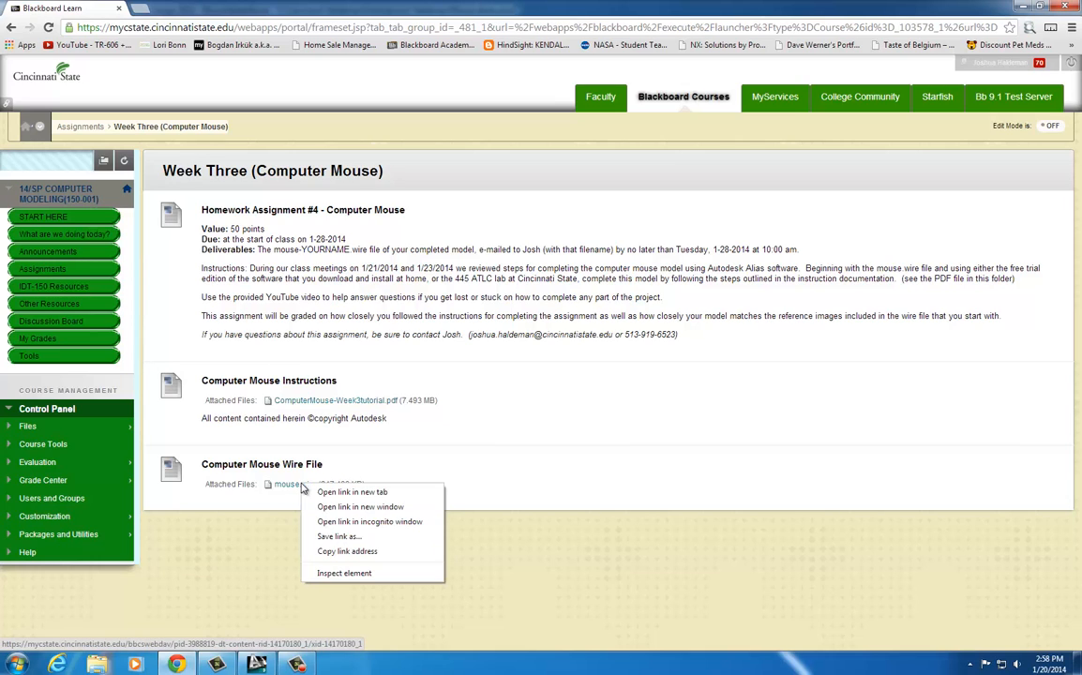
click(348, 544)
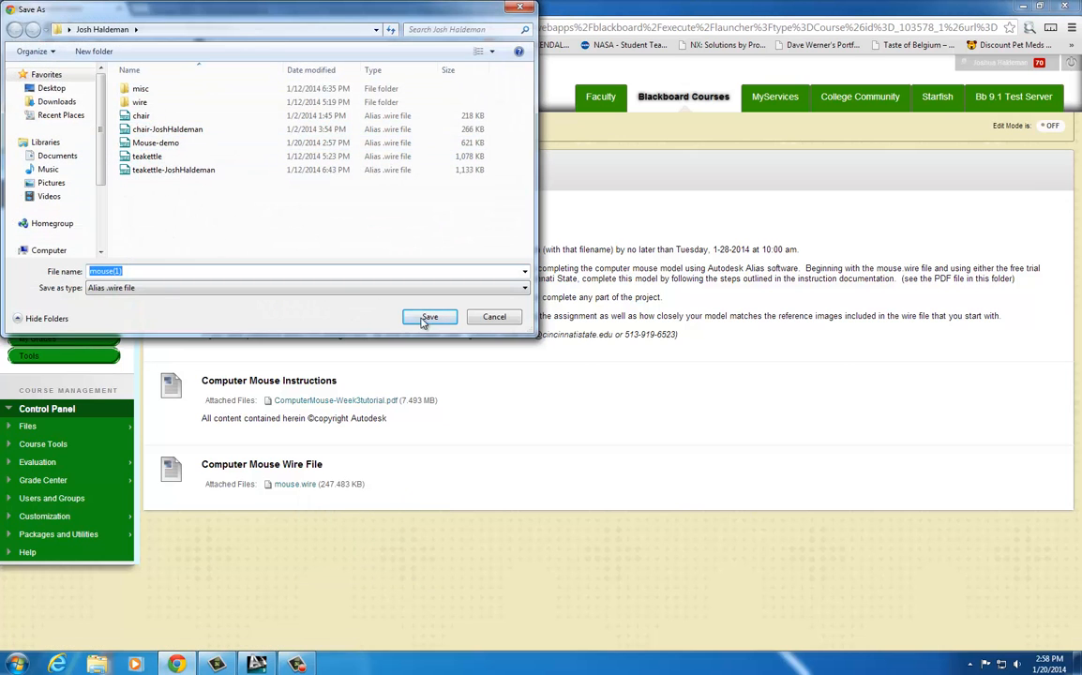
click(141, 272)
key(BackSpace)
key(BackSpace)
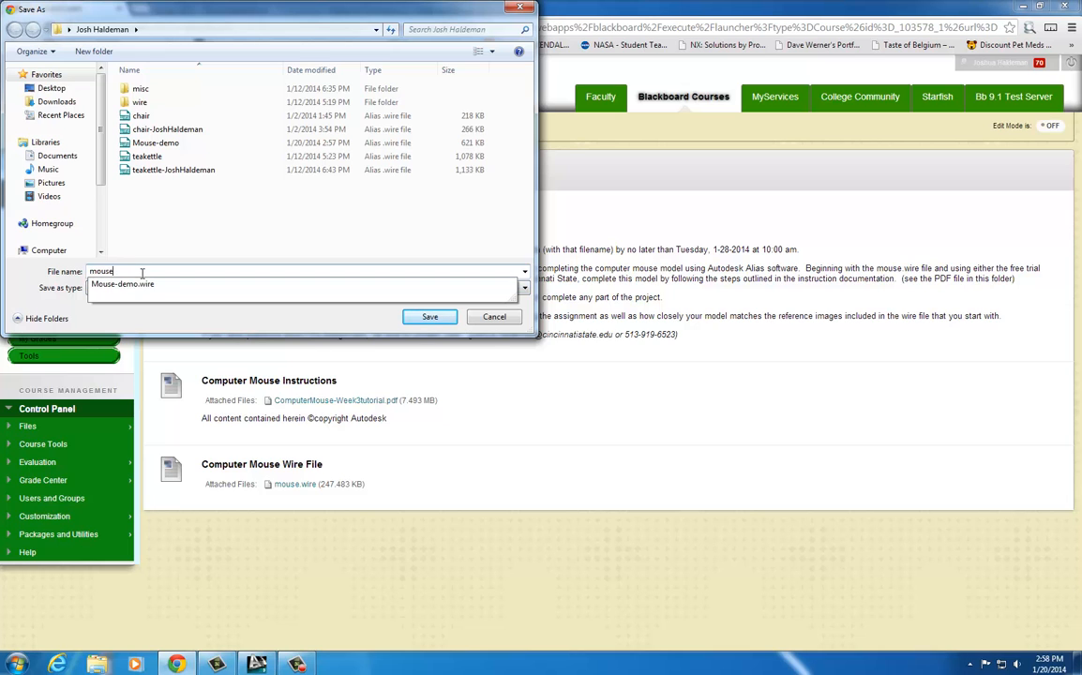
click(425, 313)
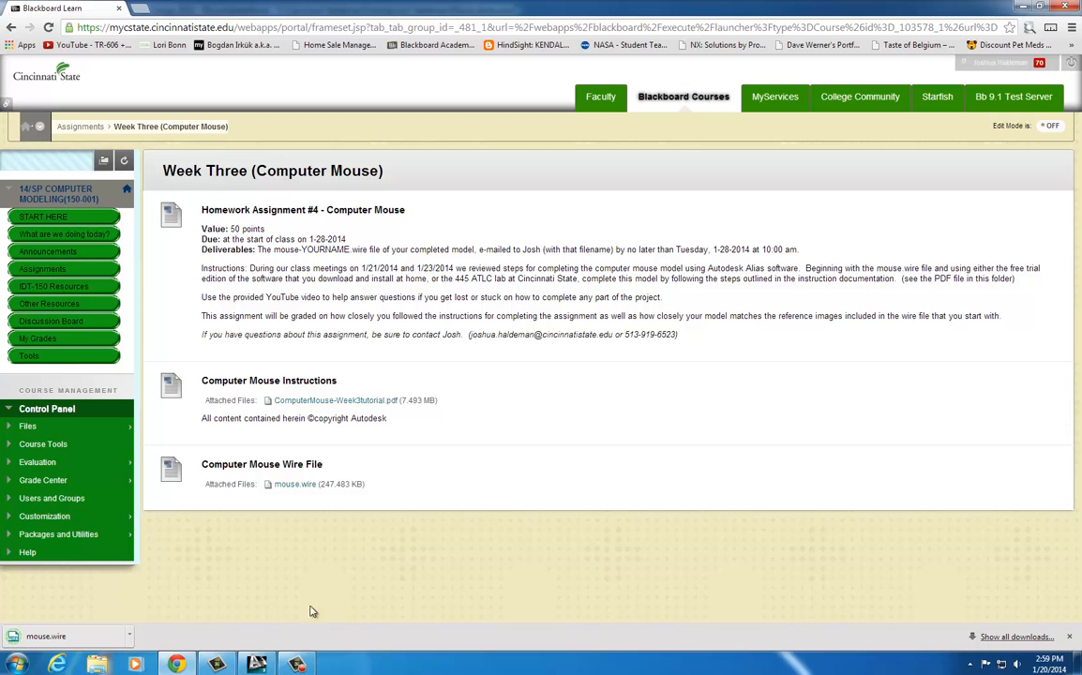
Switch back to Autodesk Alias Design and open the downloaded mouse wire file from the personal folder on the Desktop
click(256, 664)
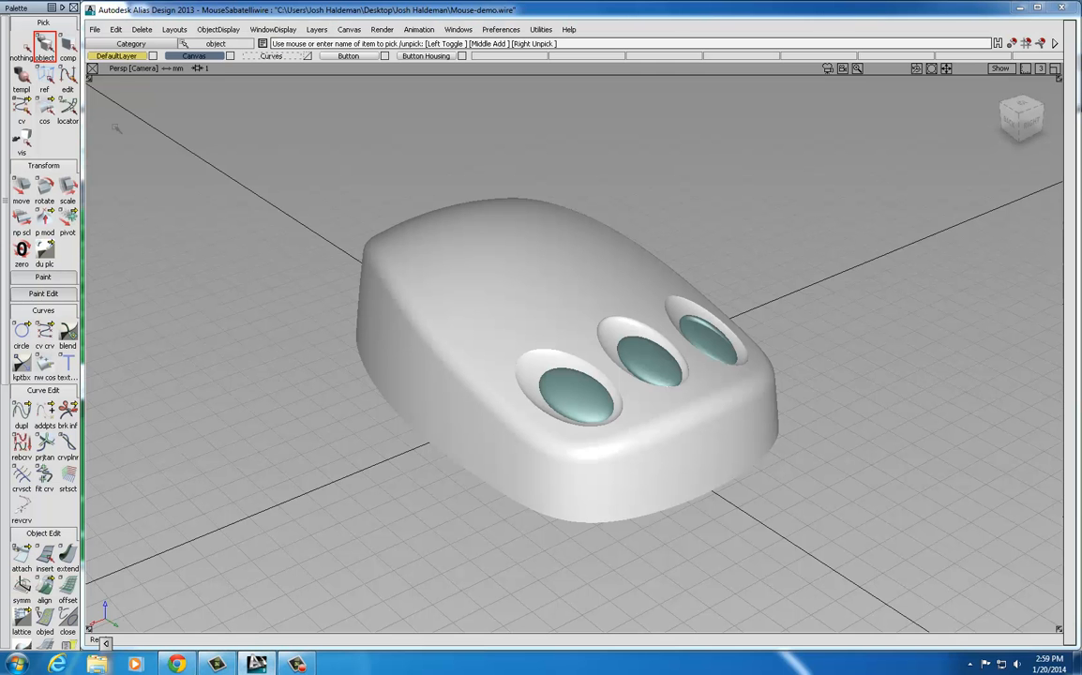
click(94, 30)
click(107, 64)
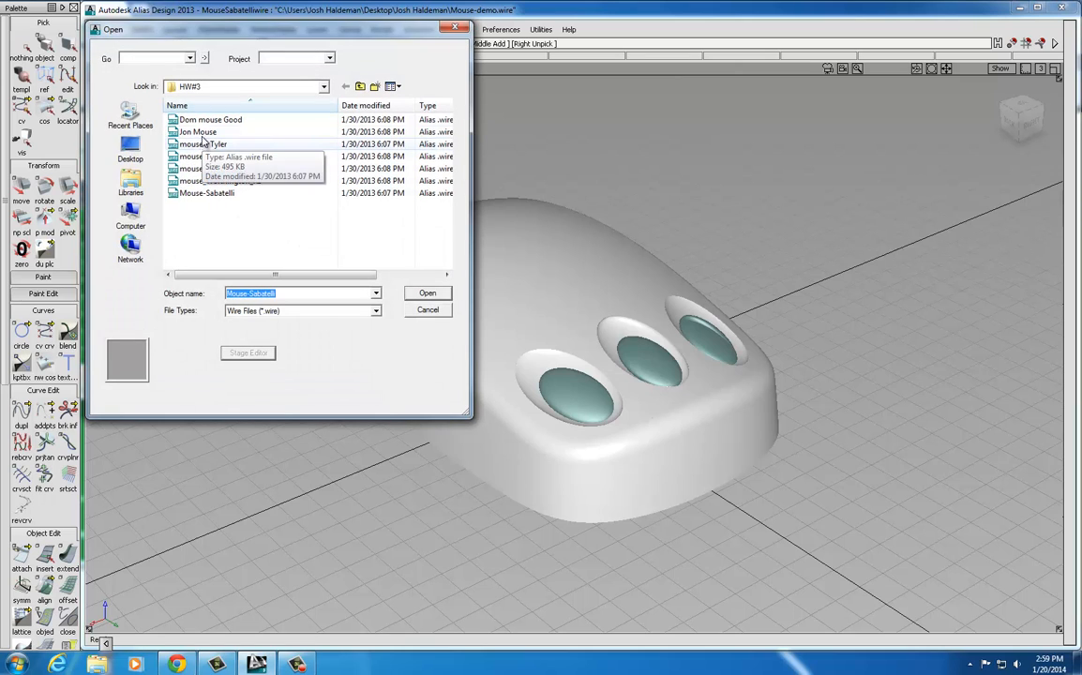
click(136, 146)
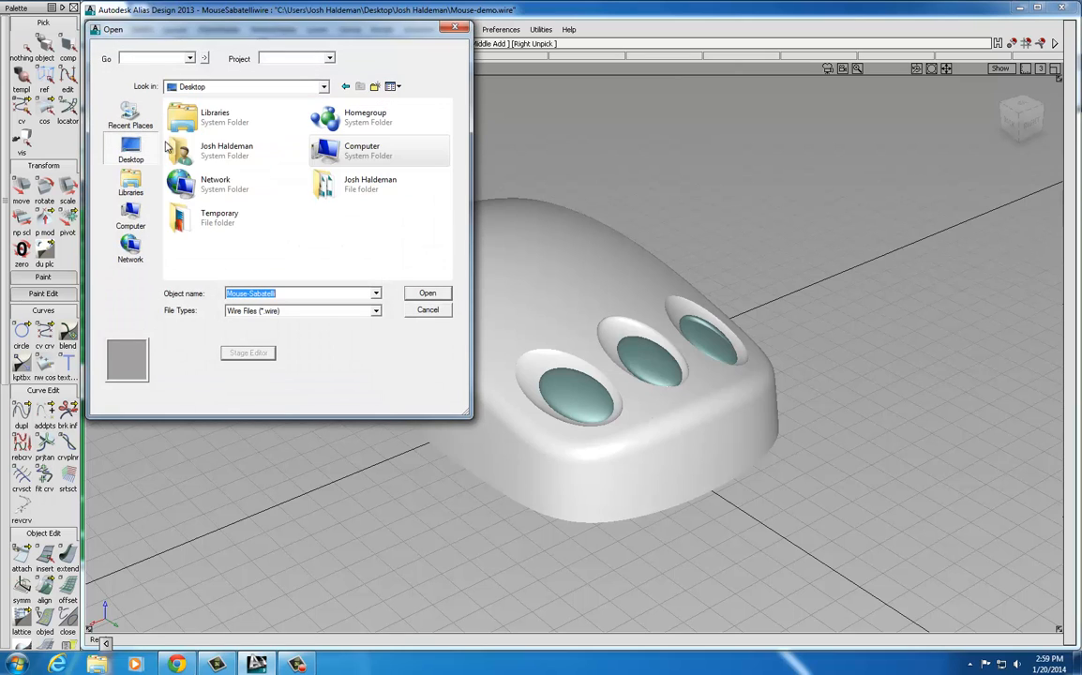
double_click(358, 186)
double_click(197, 180)
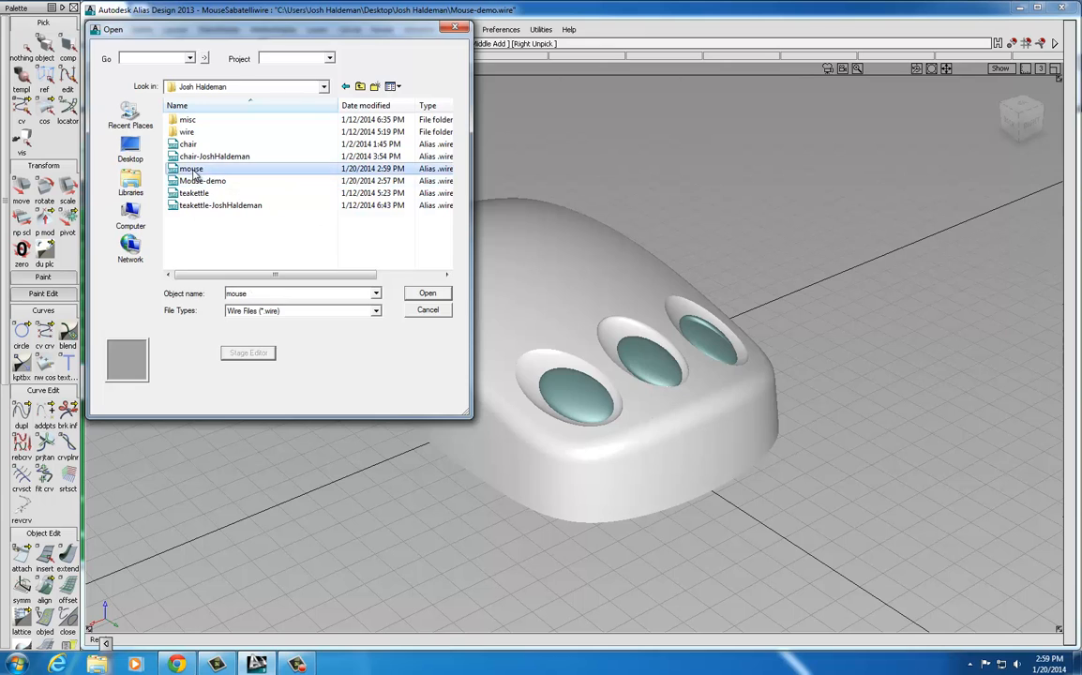
click(479, 360)
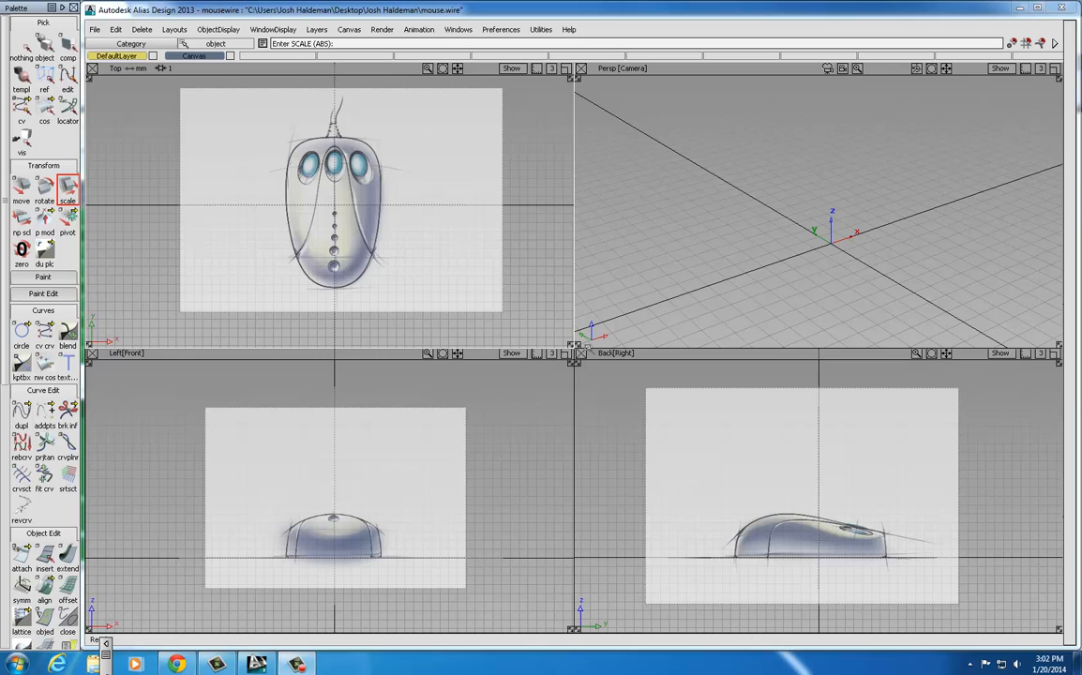
Maximize the Top view on the mouse sketch and create a circle at the origin, 0,0,0
click(565, 69)
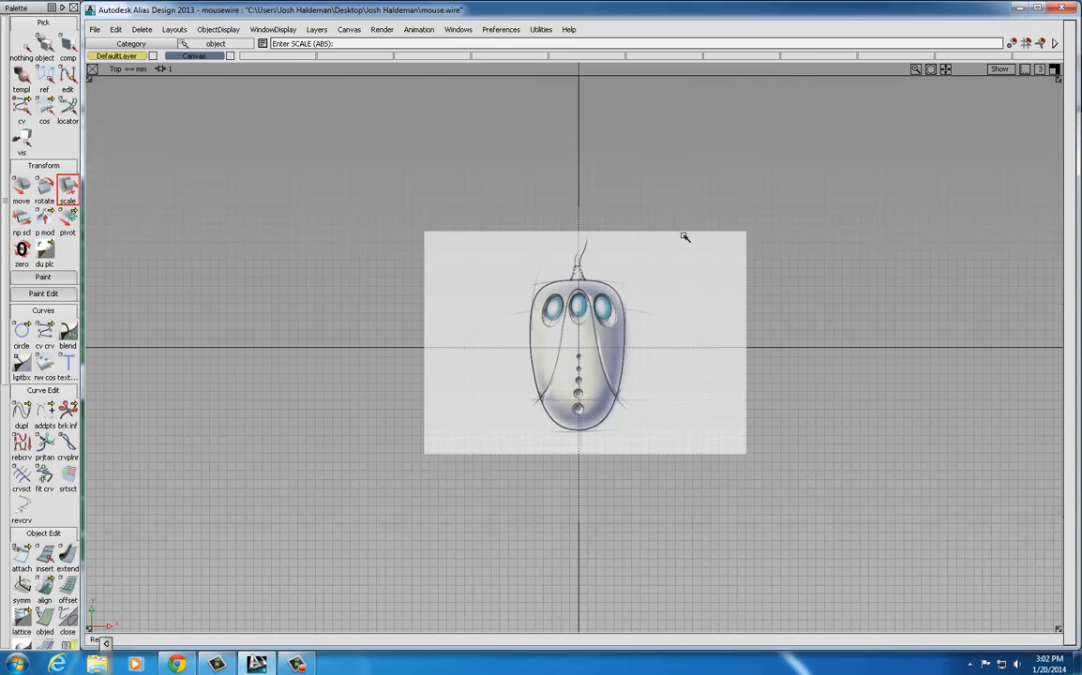
key(alt+shift)
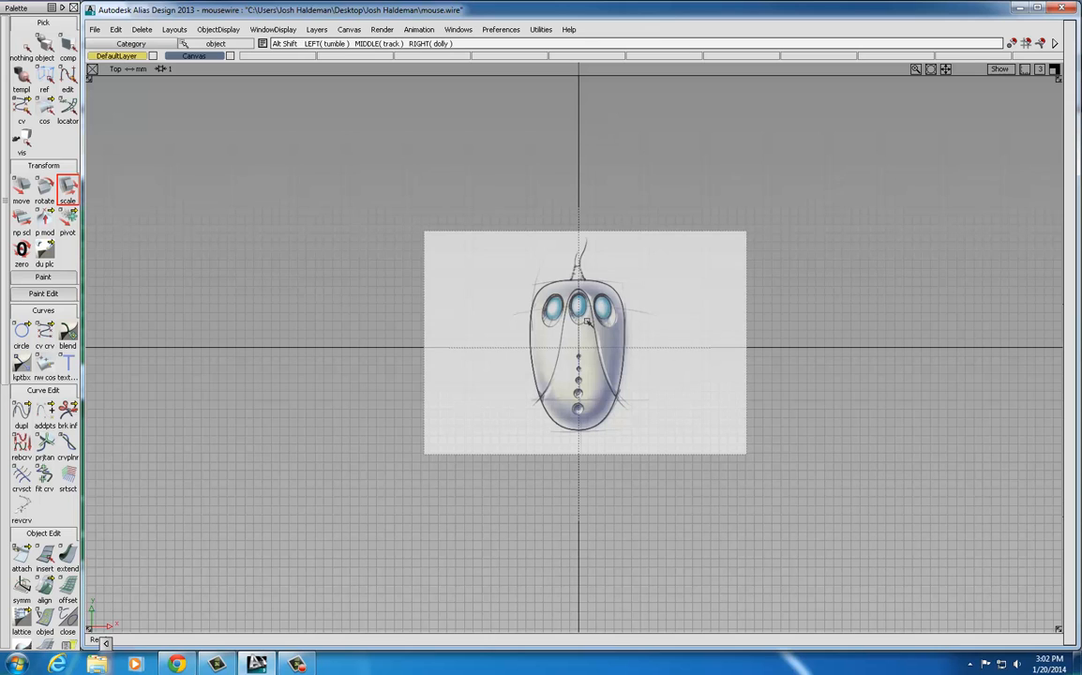
mouse_move(583, 321)
alt+shift+right_down()
mouse_move(679, 277)
mouse_move(648, 231)
alt+shift+right_up()
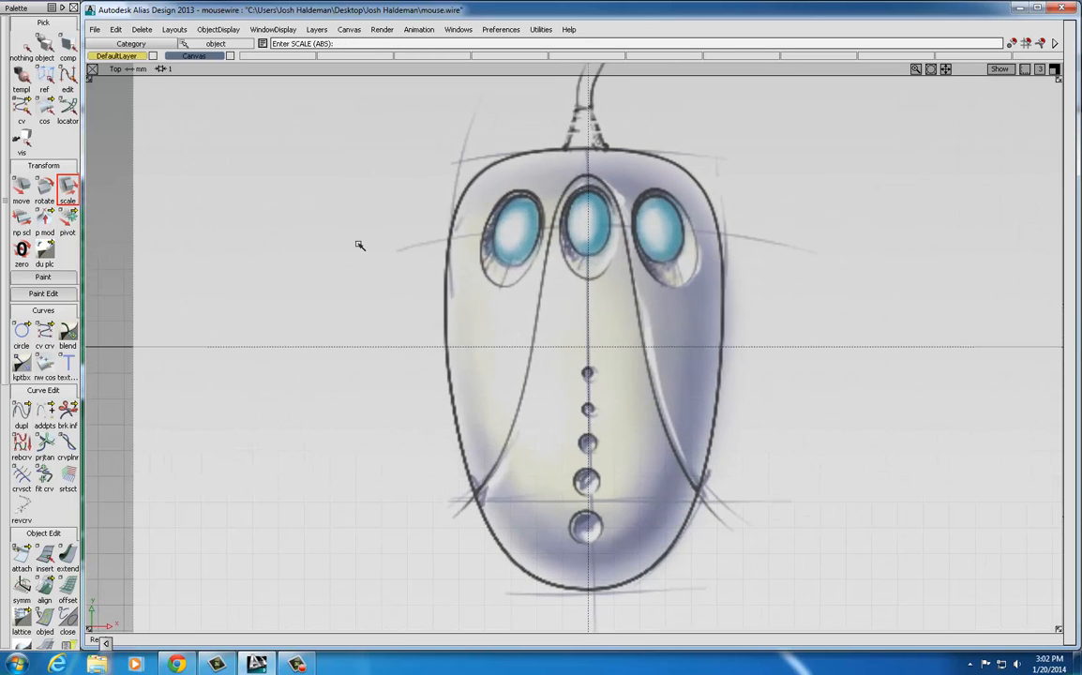
click(23, 332)
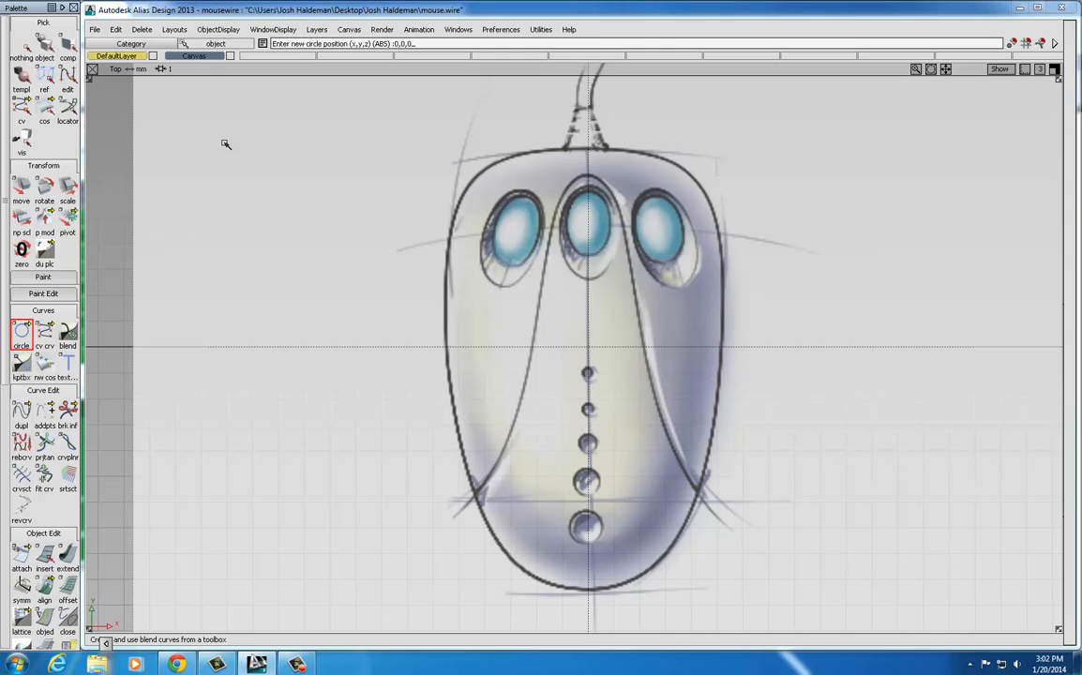
key(Return)
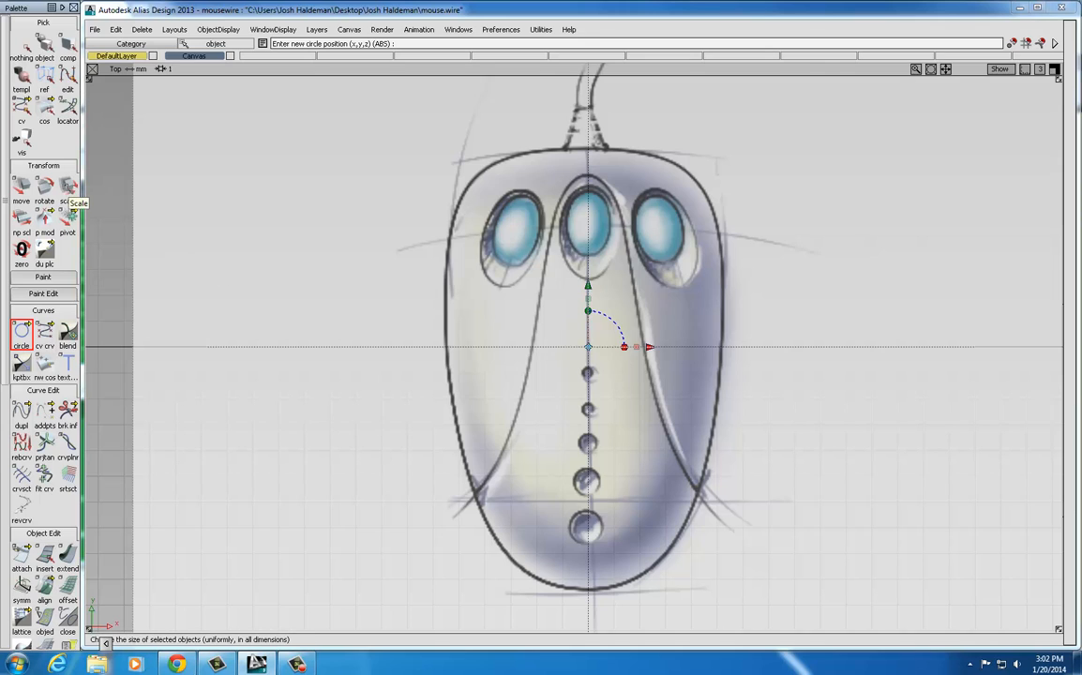
Scale the circle to the width of the mouse sketch, stretch it lengthwise to the sketch's front edge, and deselect it
click(68, 186)
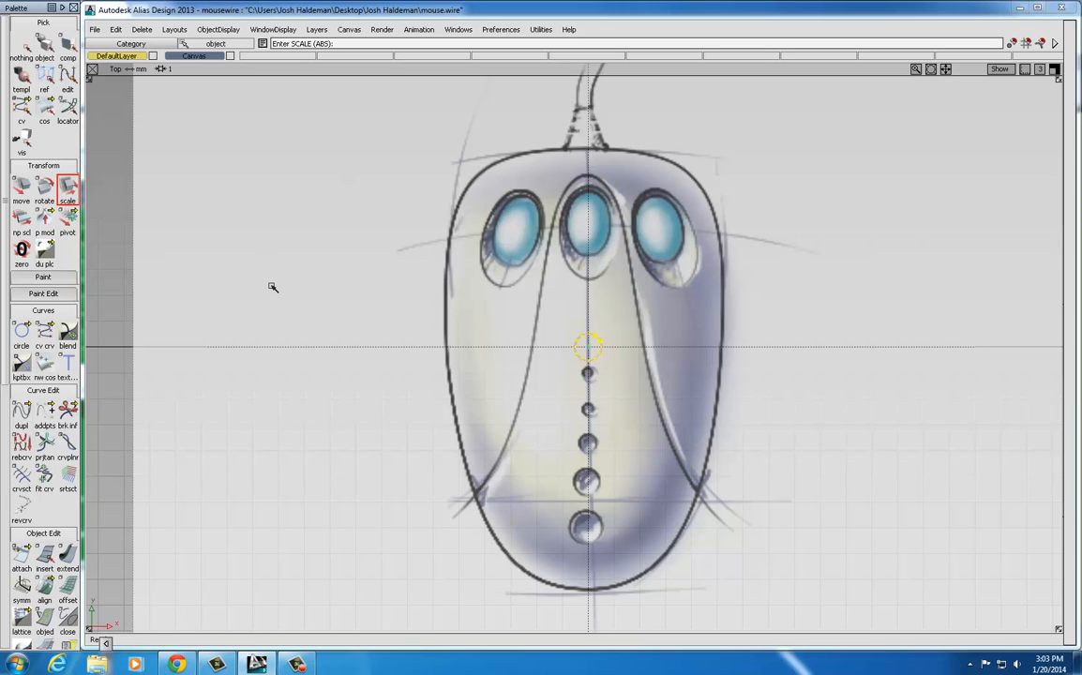
drag(273, 287, 505, 143)
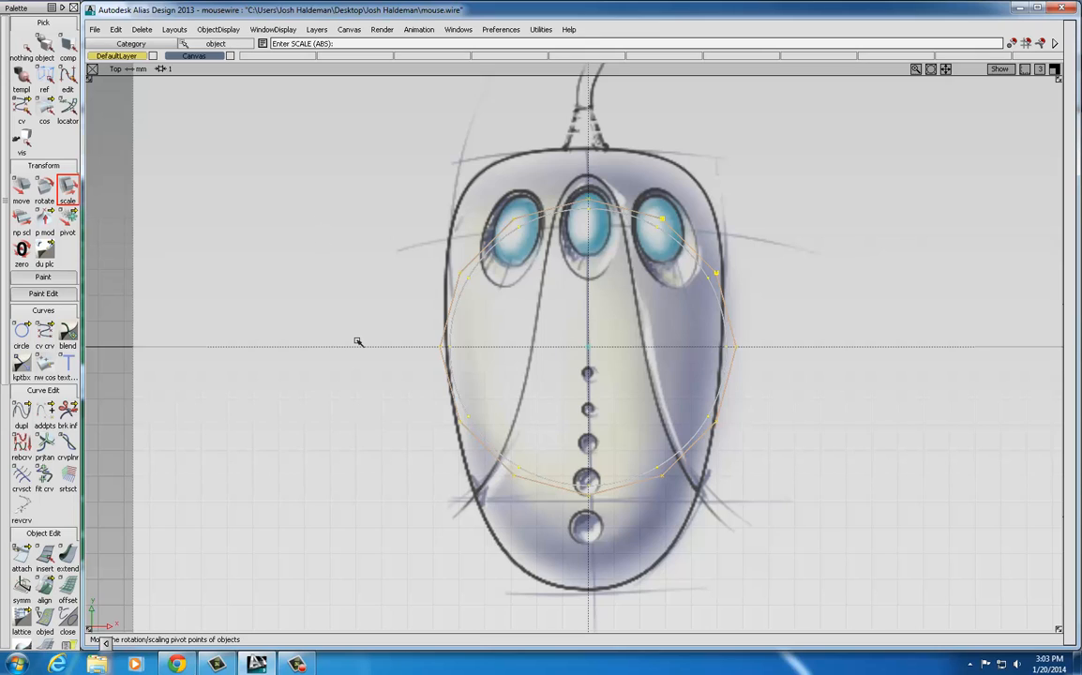
right_drag(358, 368, 371, 246)
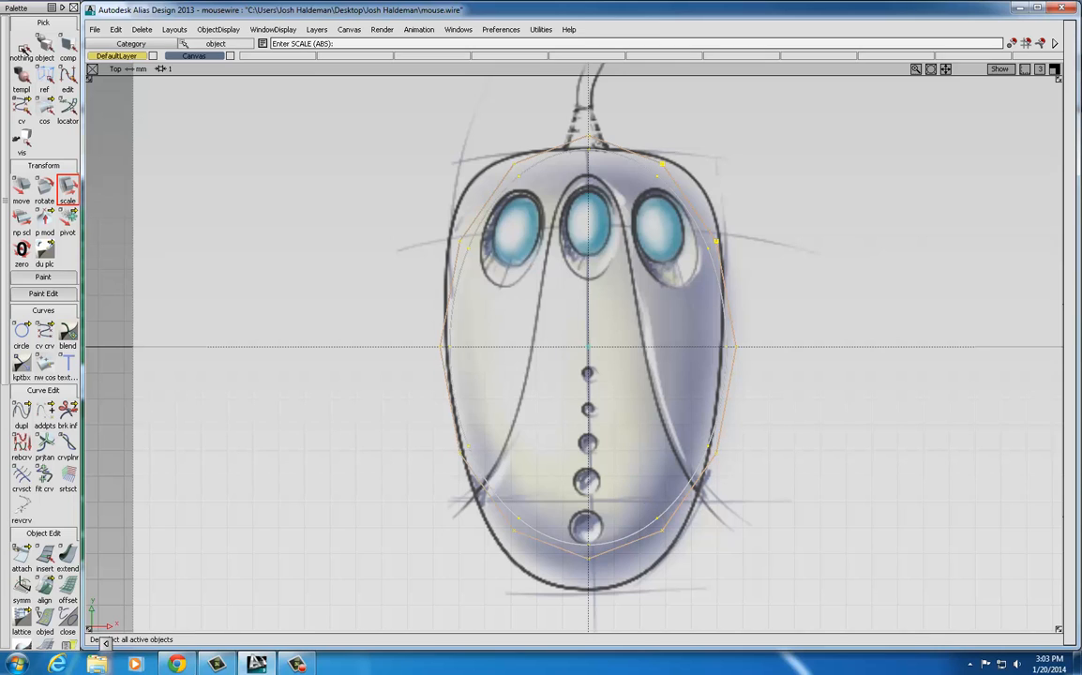
click(21, 43)
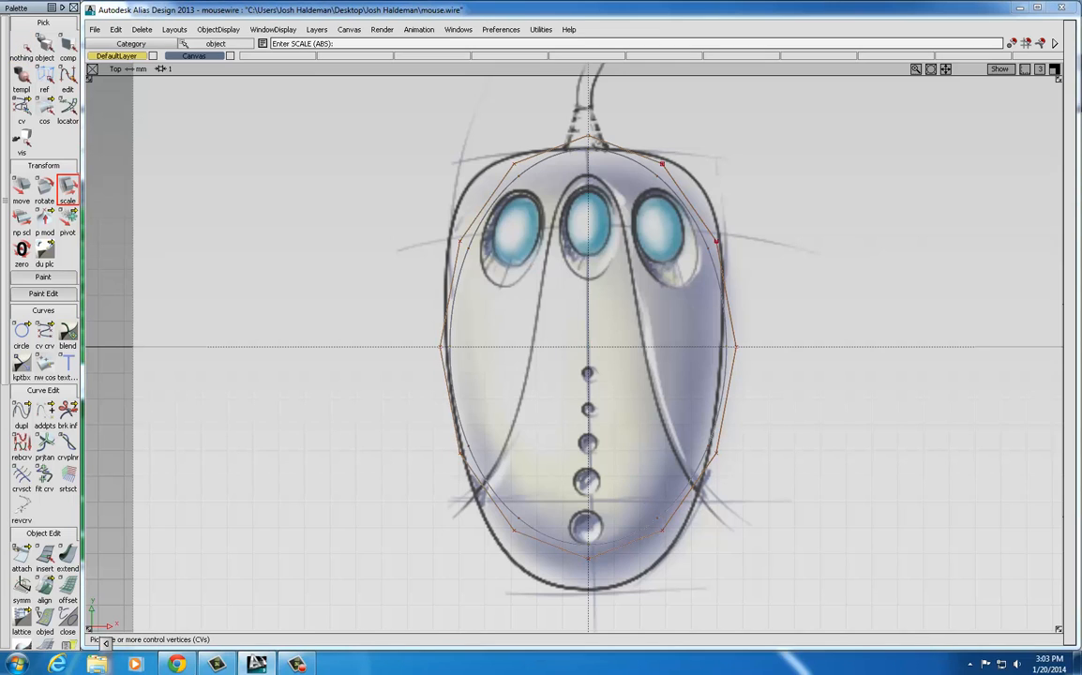
click(21, 105)
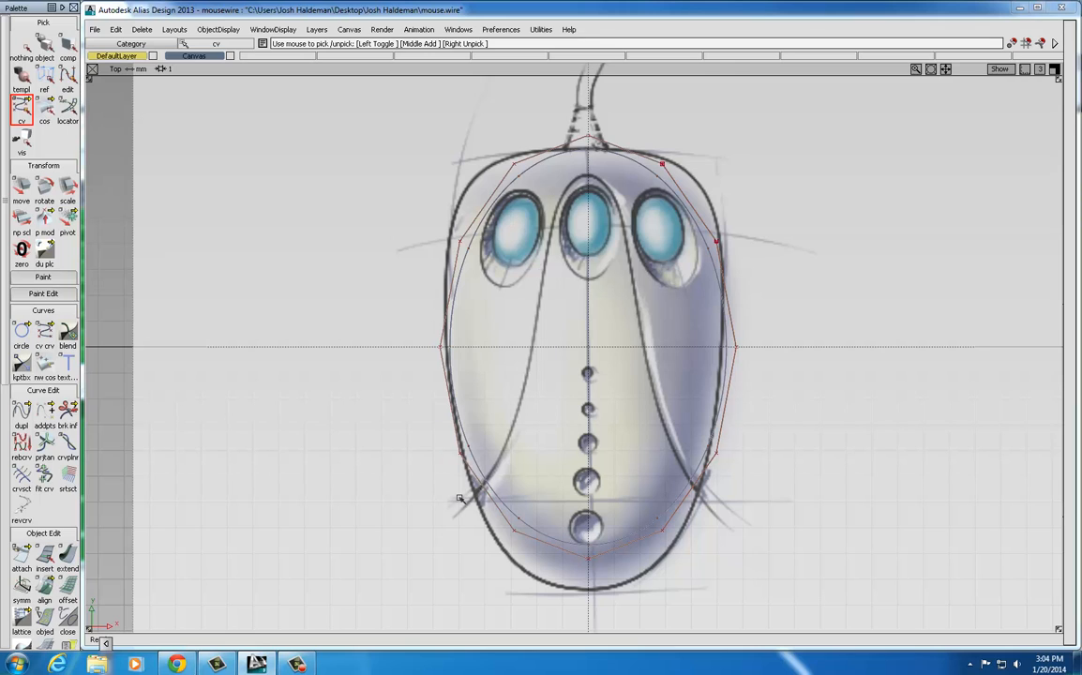
drag(458, 495, 700, 592)
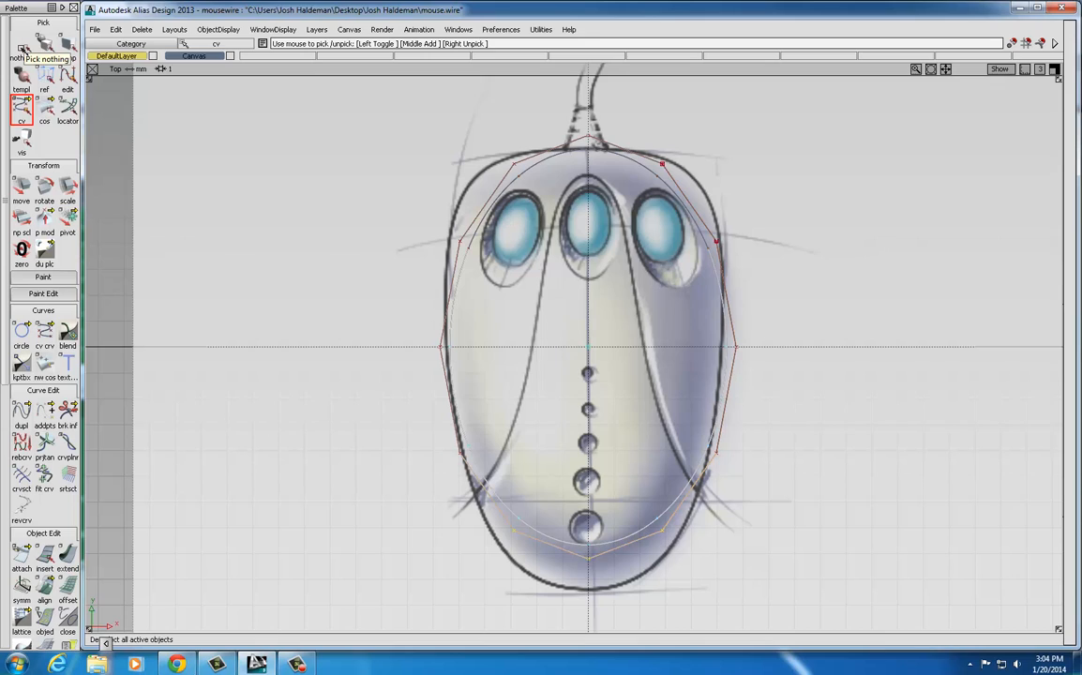
click(22, 47)
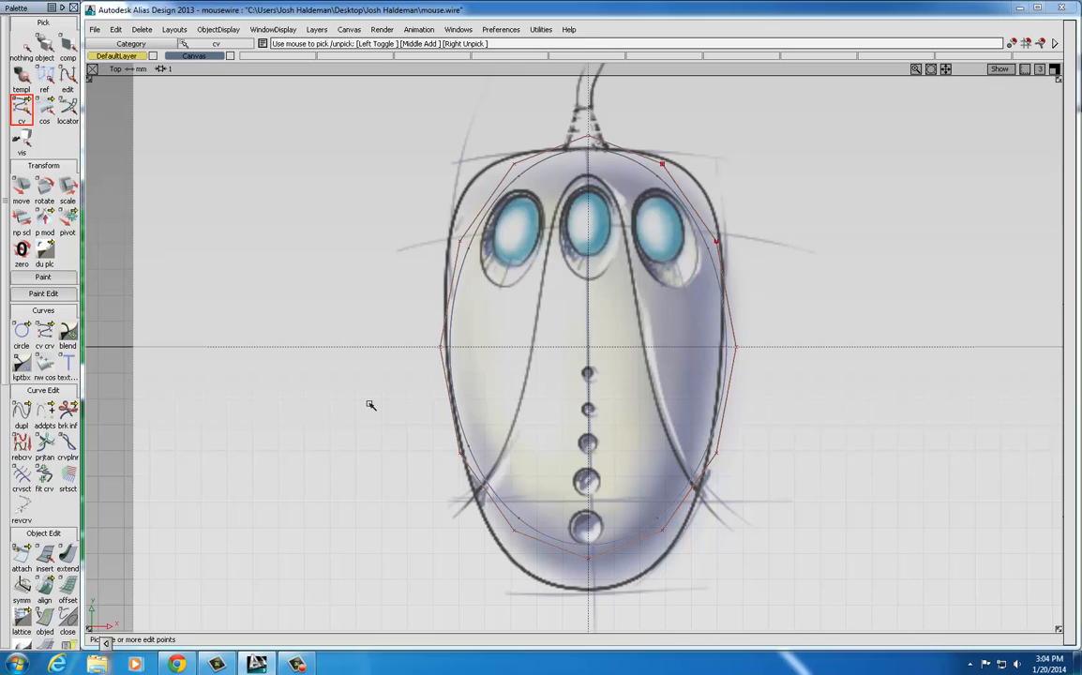
ctrl+shift+click(370, 404)
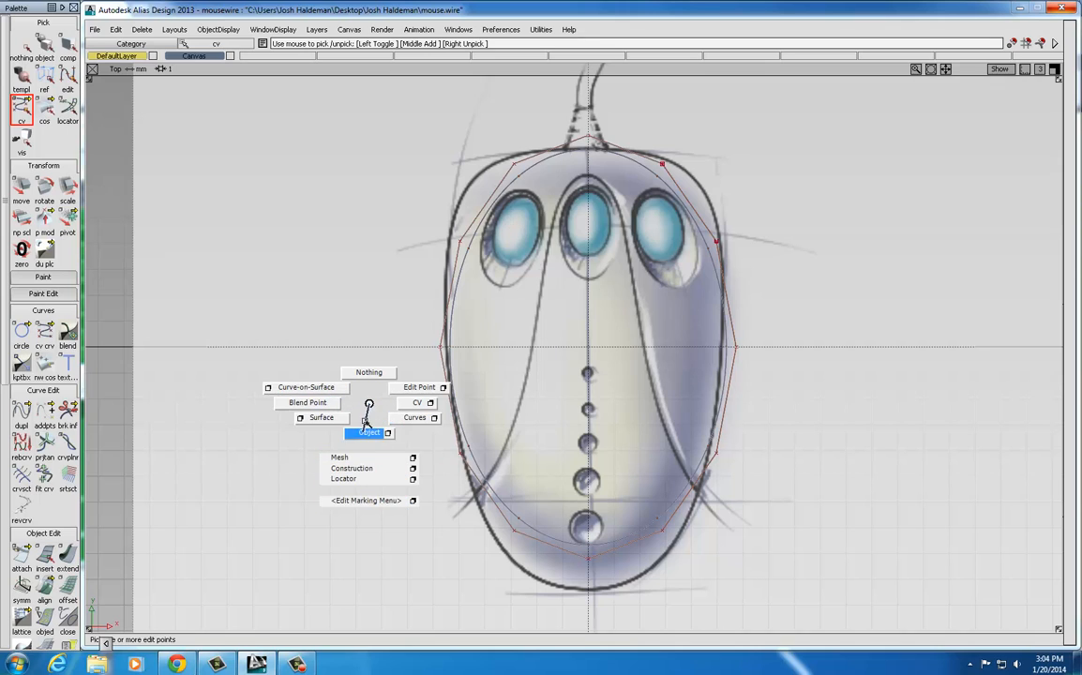
ctrl+shift+drag(371, 402, 369, 374)
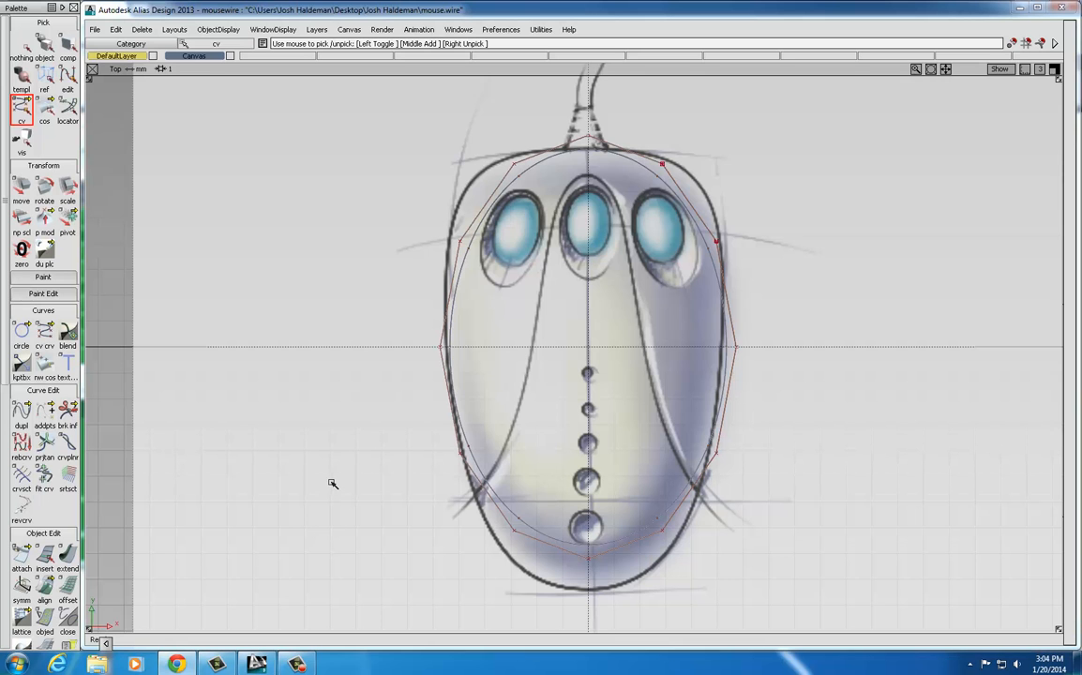
Move the three rearmost CVs of the curve straight back to fit the rear of the mouse sketch and deselect them
ctrl+shift+drag(344, 471, 392, 471)
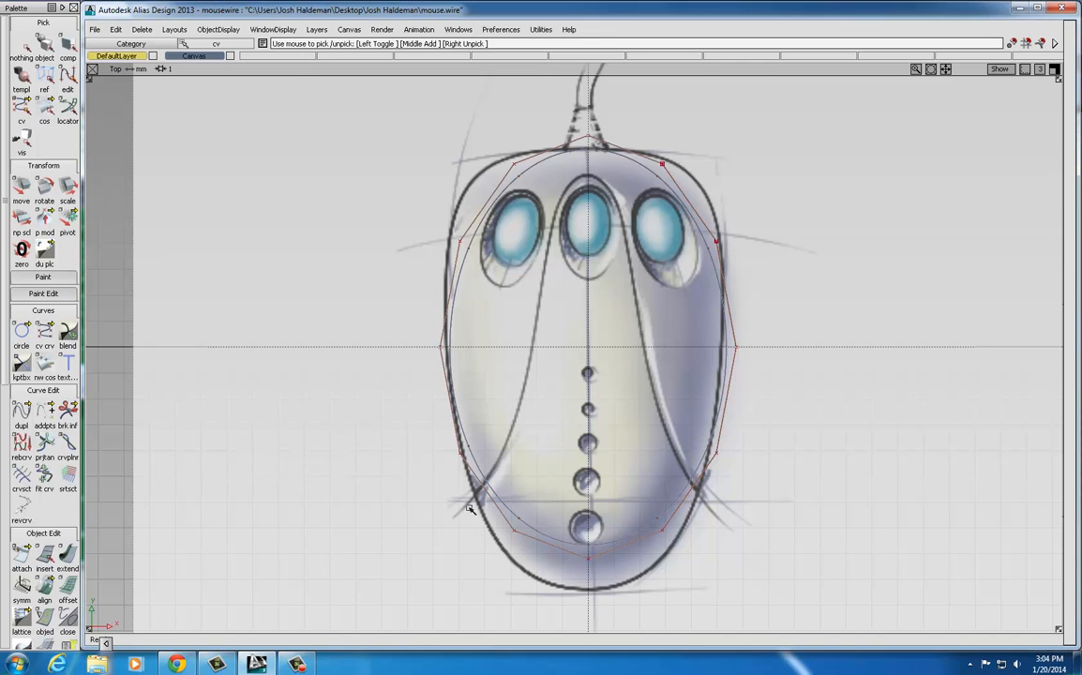
drag(450, 501, 712, 576)
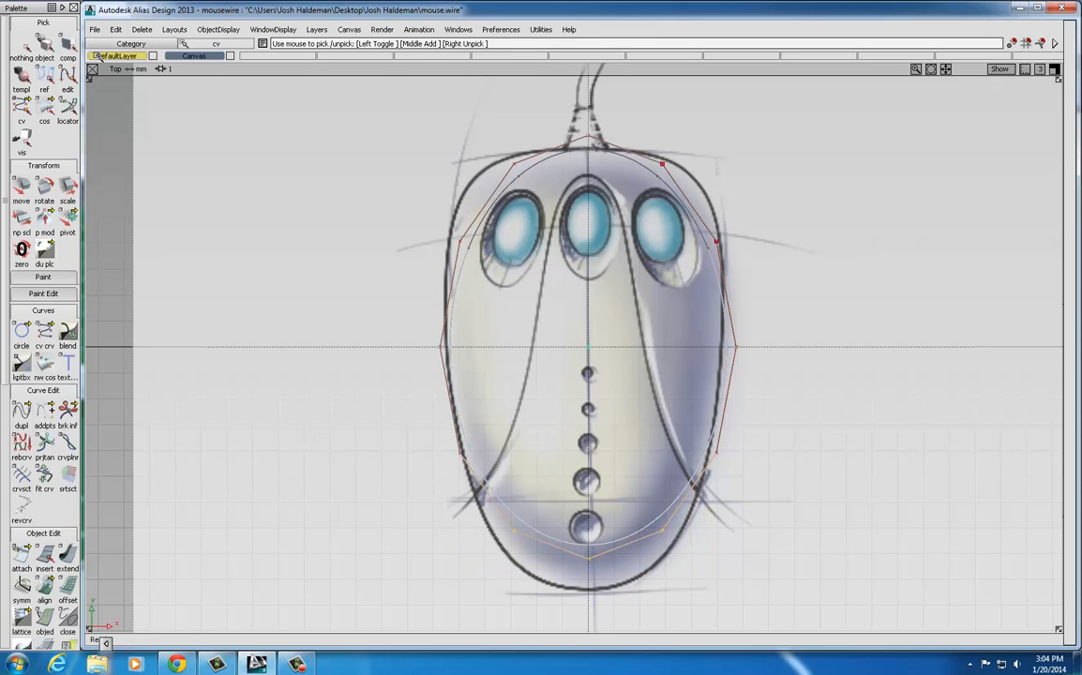
click(22, 46)
ctrl+shift+right_drag(333, 495, 336, 468)
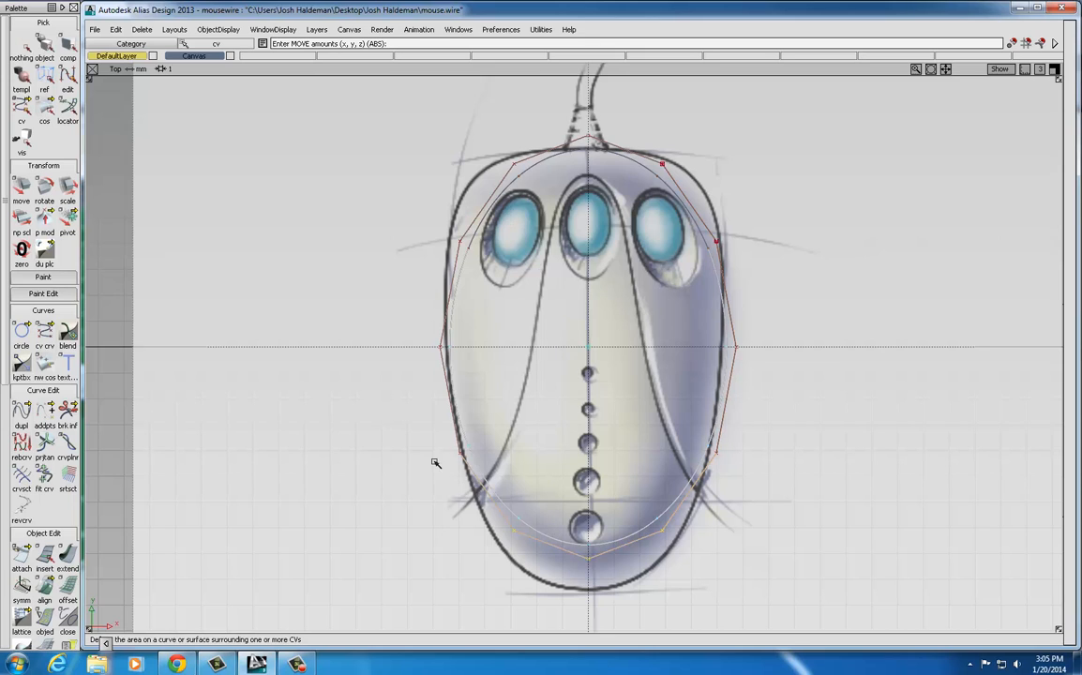
right_drag(423, 446, 418, 502)
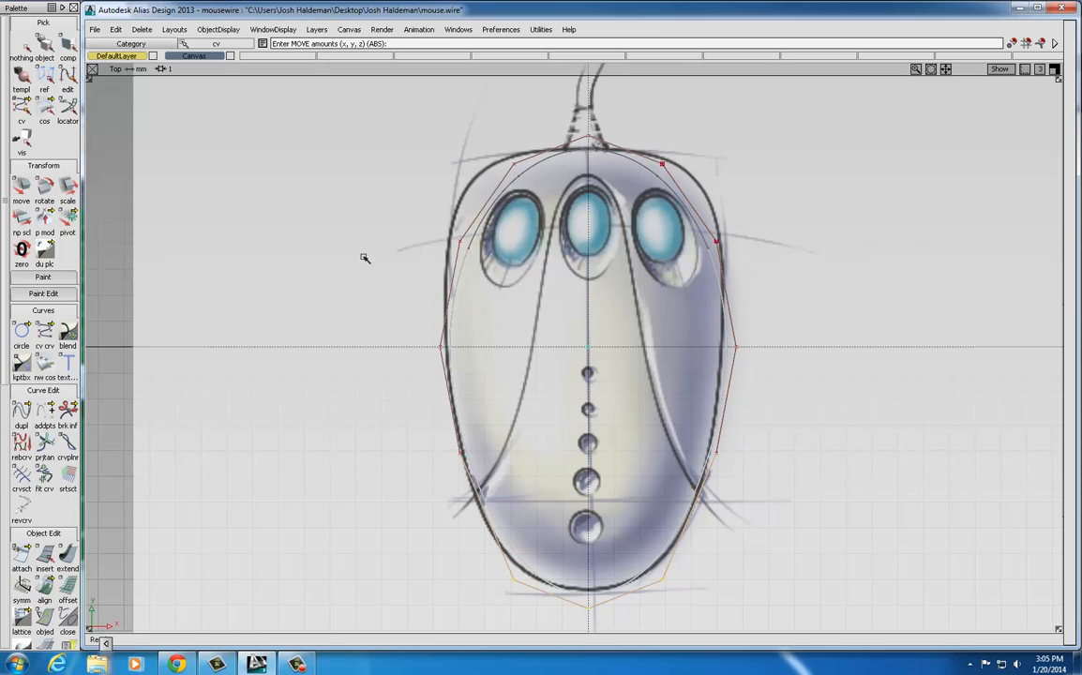
ctrl+shift+drag(365, 259, 363, 232)
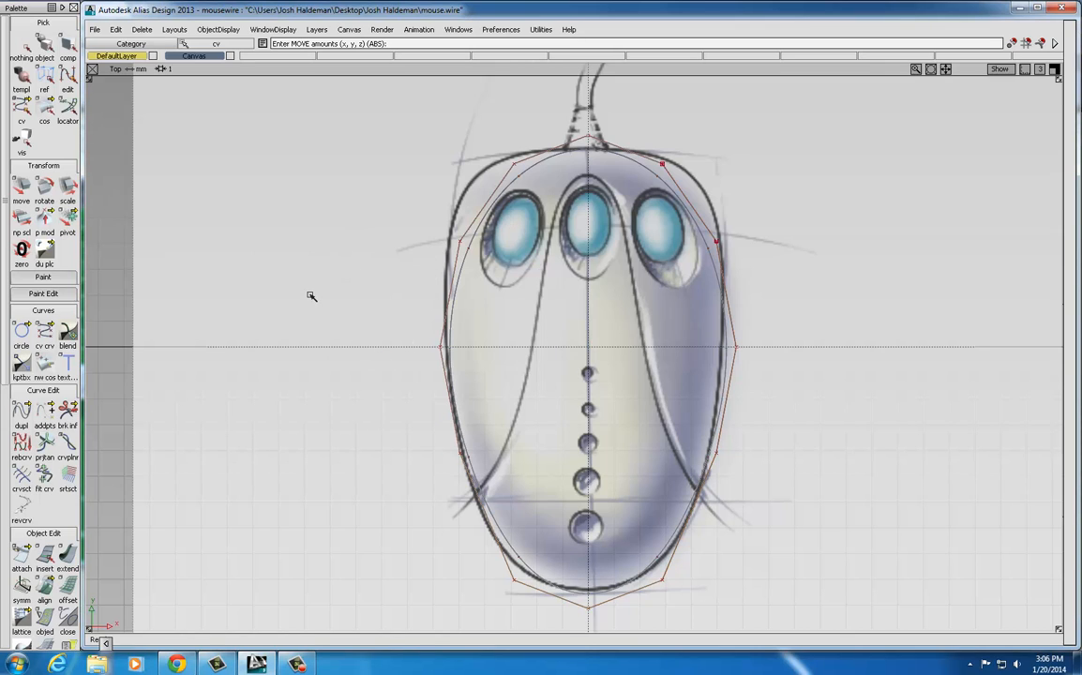
Scale the pair of CVs beside the front center CV outward horizontally so the curve fits the sketch's front corners
ctrl+shift+drag(311, 294, 358, 294)
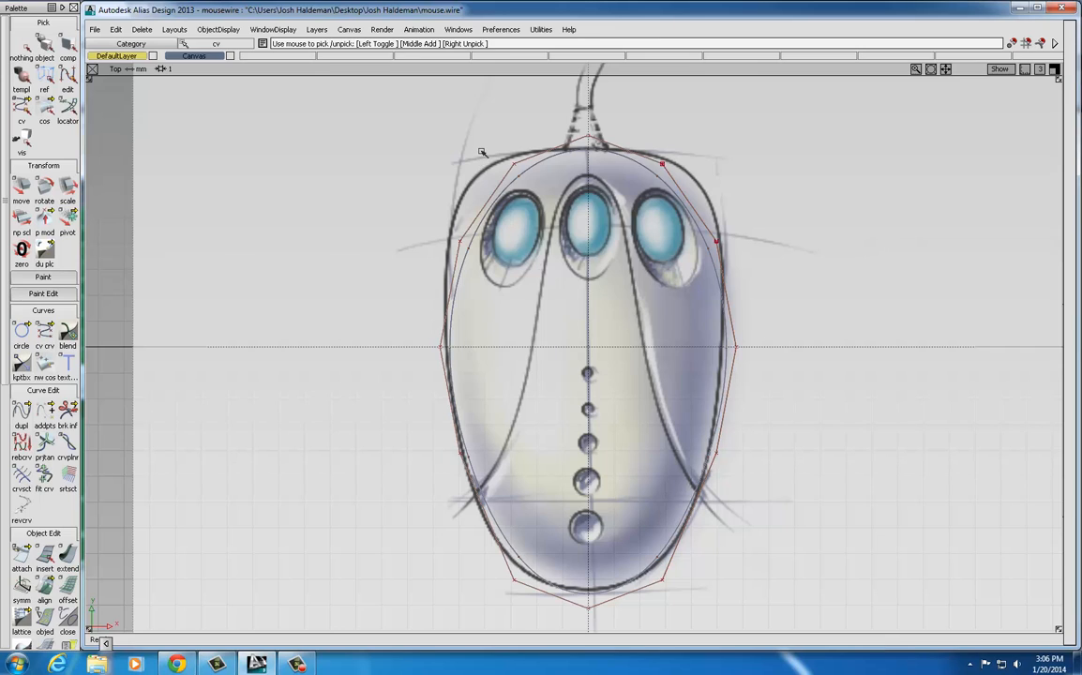
drag(481, 151, 701, 181)
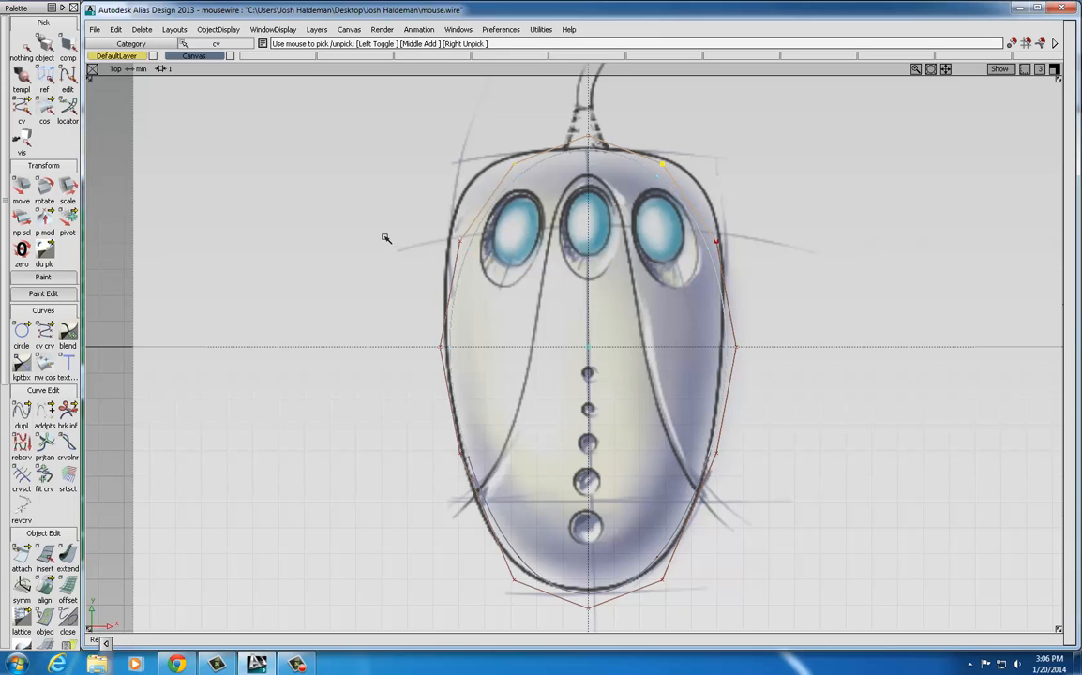
ctrl+shift+drag(359, 260, 413, 259)
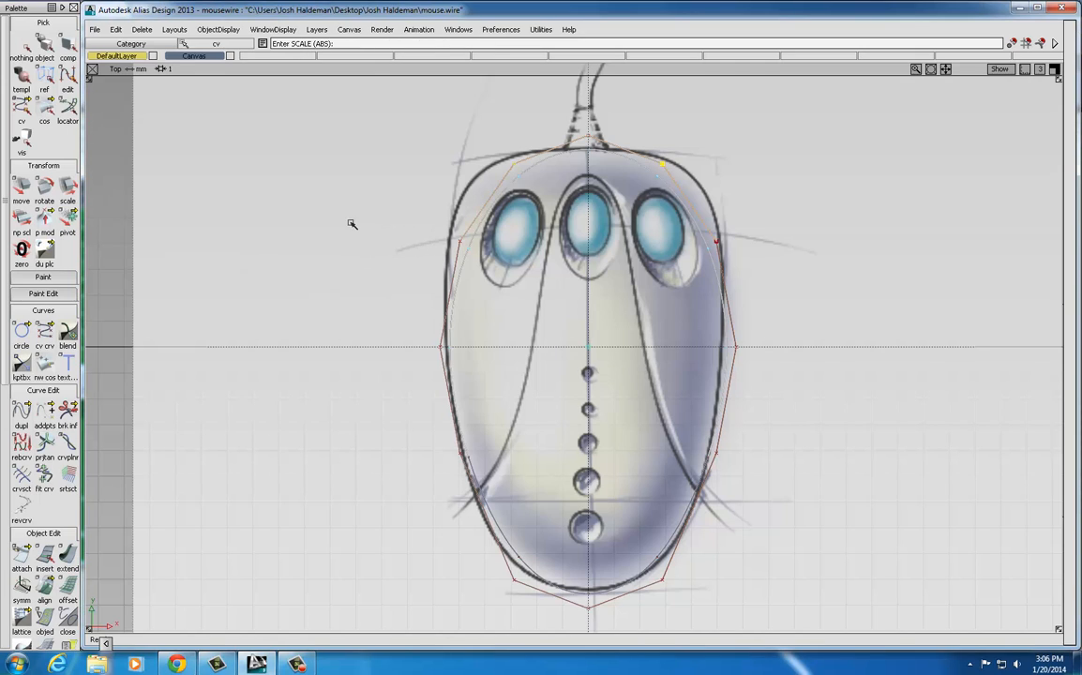
middle_drag(371, 224, 610, 211)
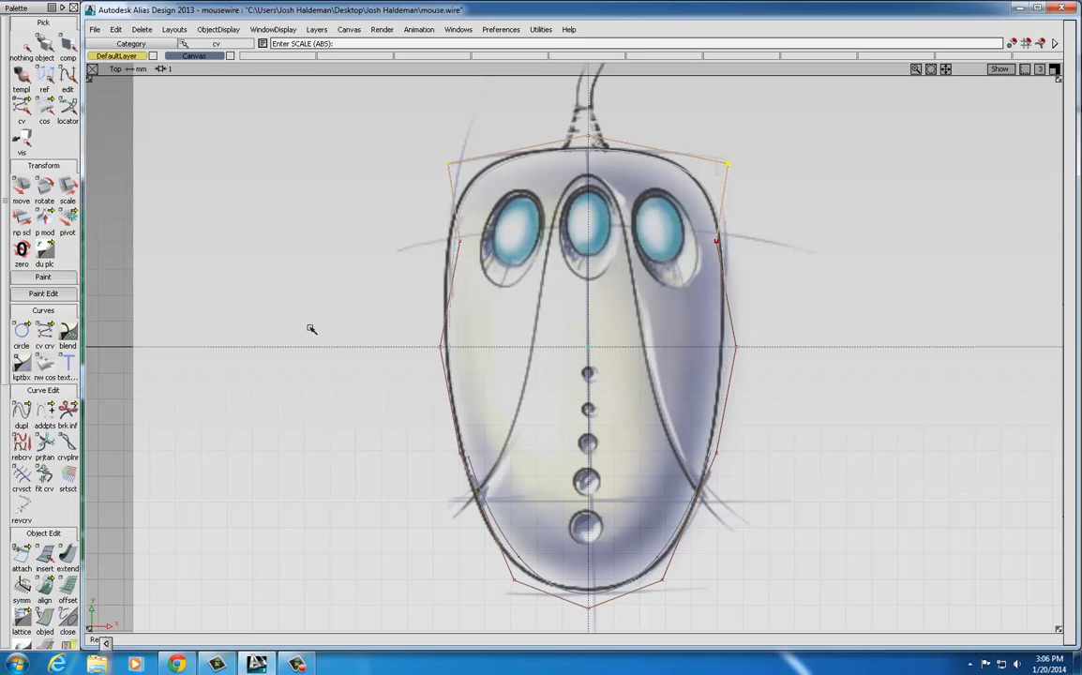
Scale the pair of side CVs behind the front corner CVs outward horizontally to widen the outline's front sides
ctrl+shift+drag(310, 327, 375, 321)
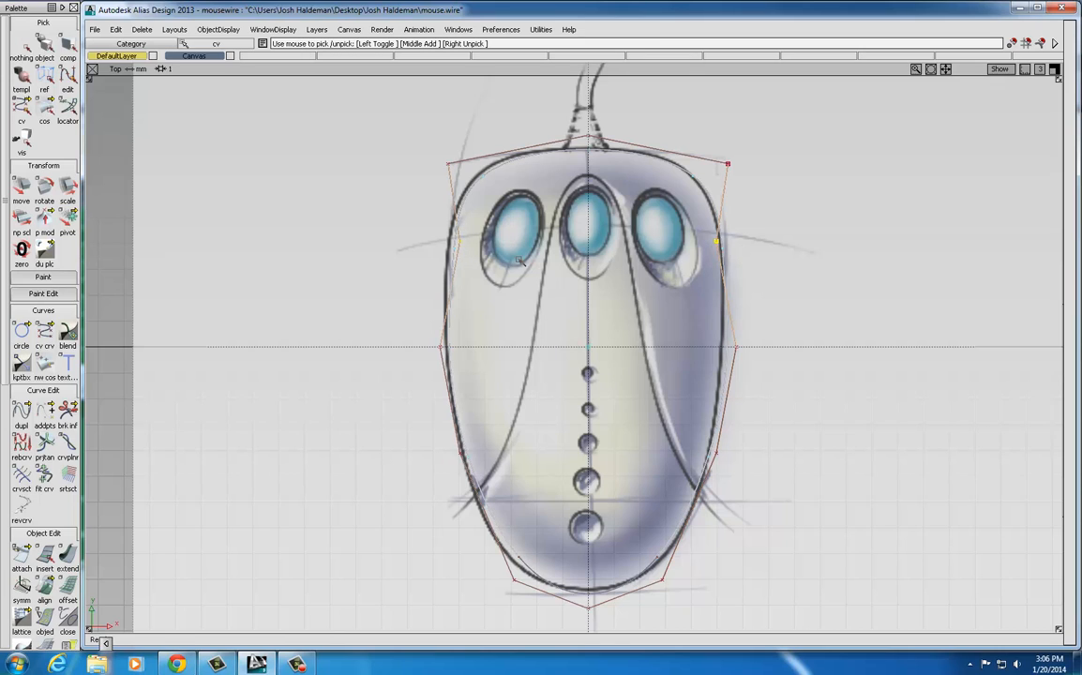
click(716, 241)
ctrl+shift+right_drag(326, 307, 377, 308)
middle_drag(363, 285, 398, 285)
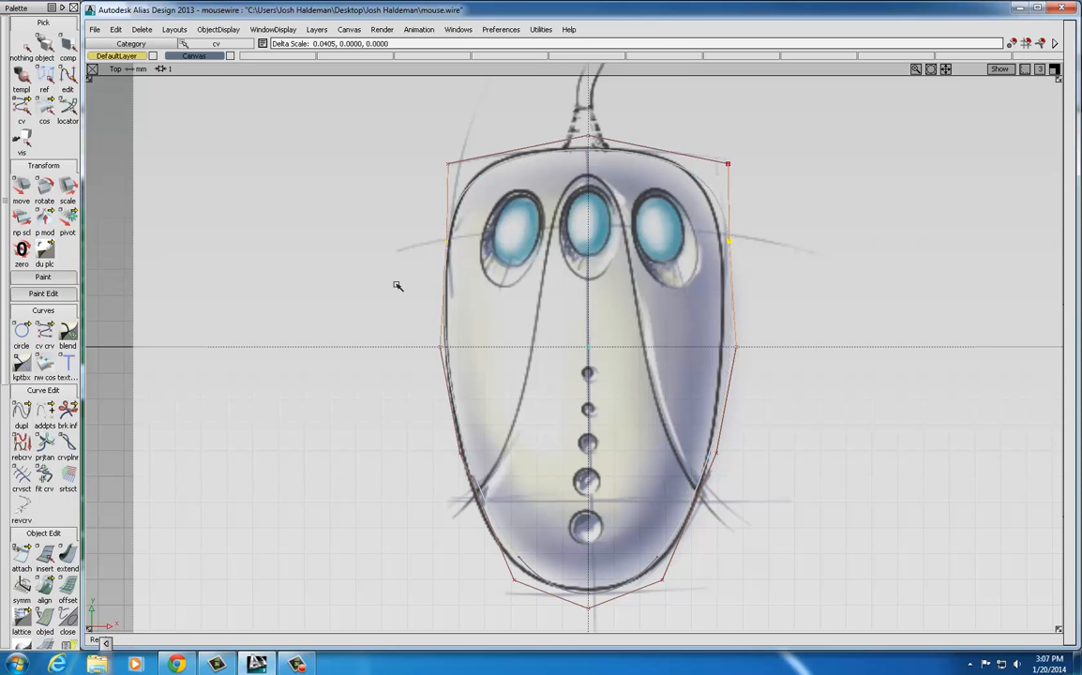
middle_drag(400, 285, 394, 285)
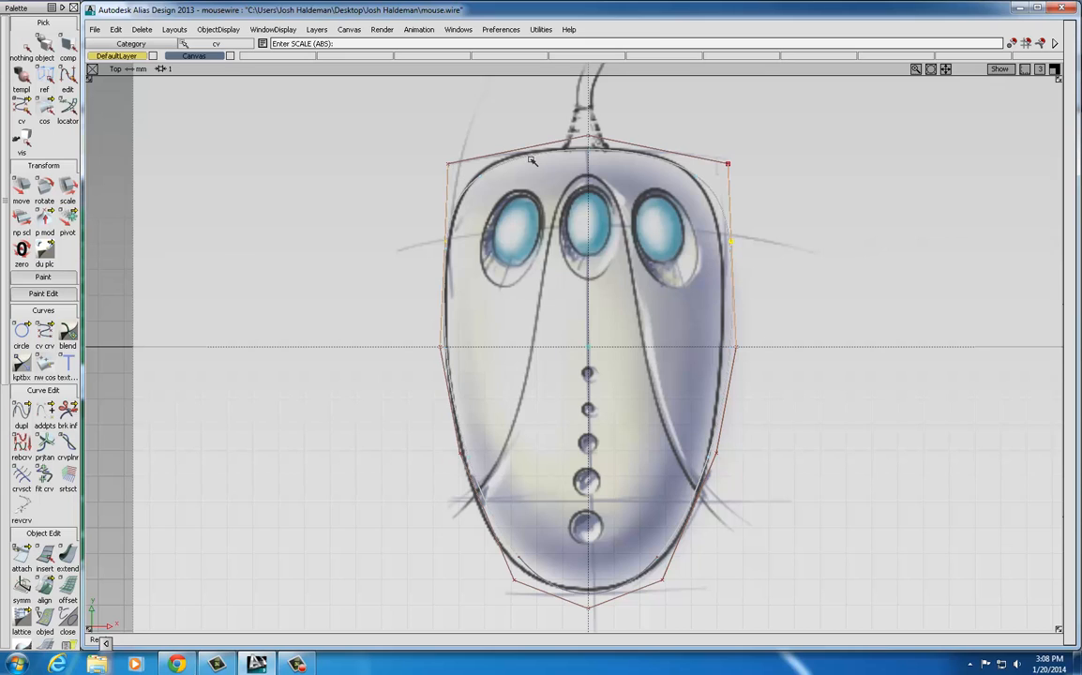
Turn off the outline curve's CVs, hulls, surface iso, key points and blend points, leaving only its edit points displayed
click(226, 29)
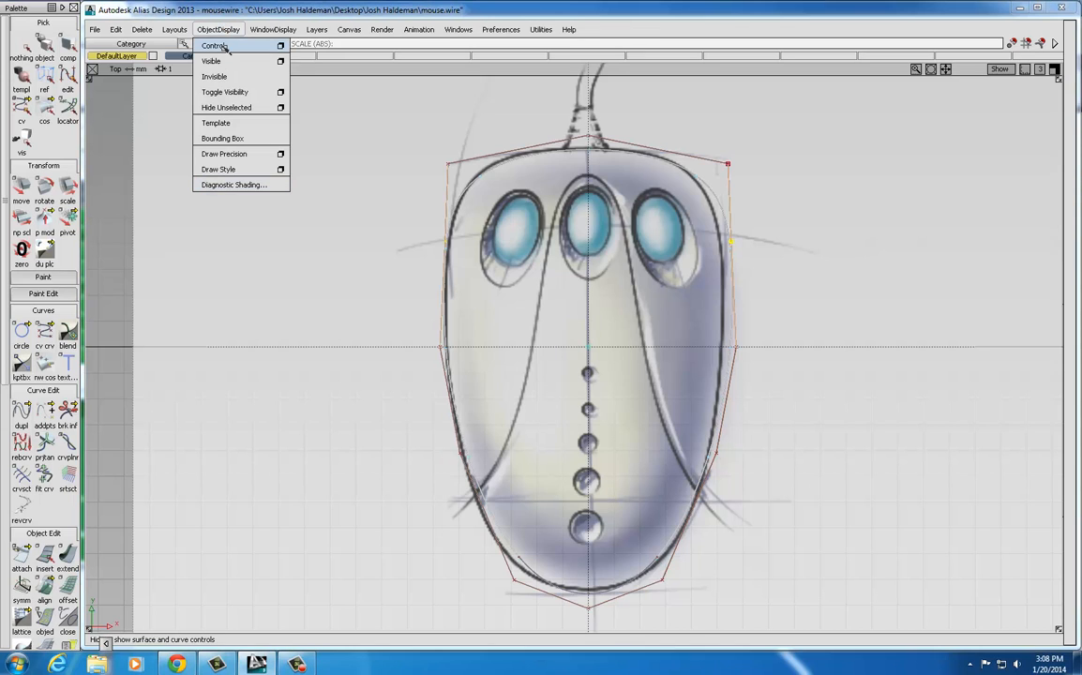
click(280, 45)
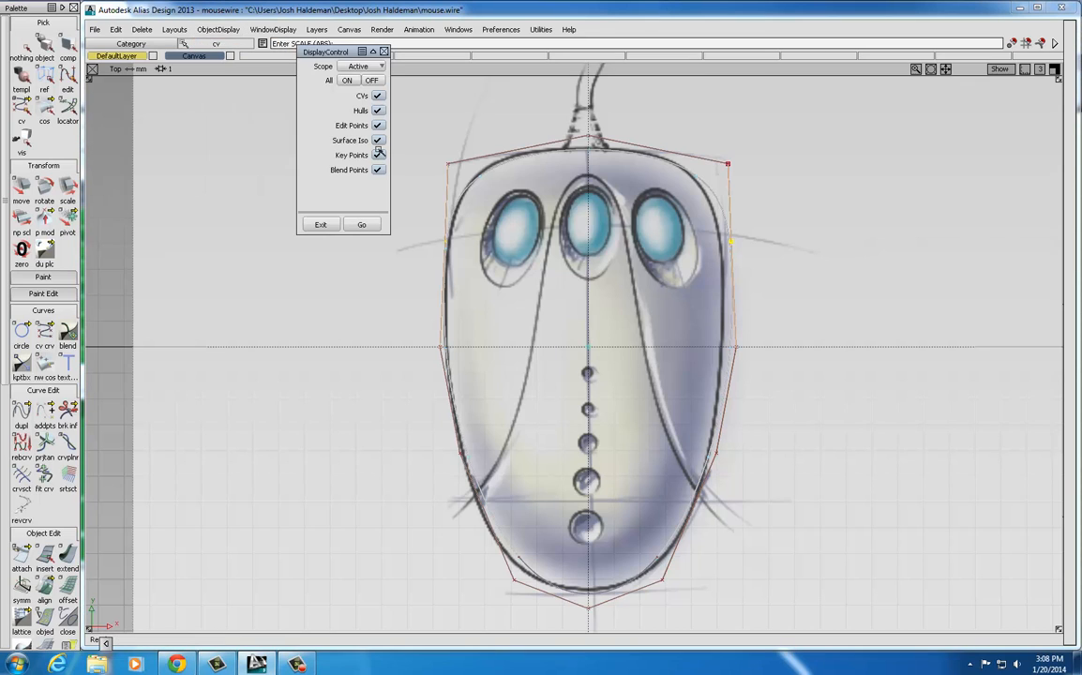
click(380, 97)
click(379, 111)
click(379, 140)
click(379, 155)
click(379, 170)
click(362, 225)
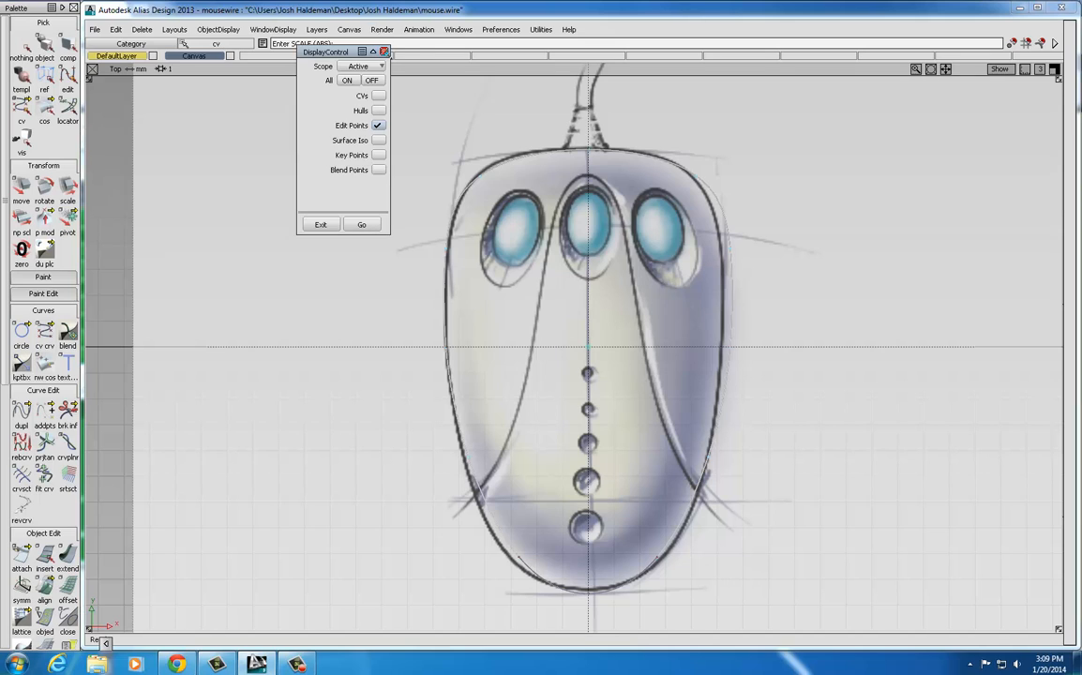
click(384, 52)
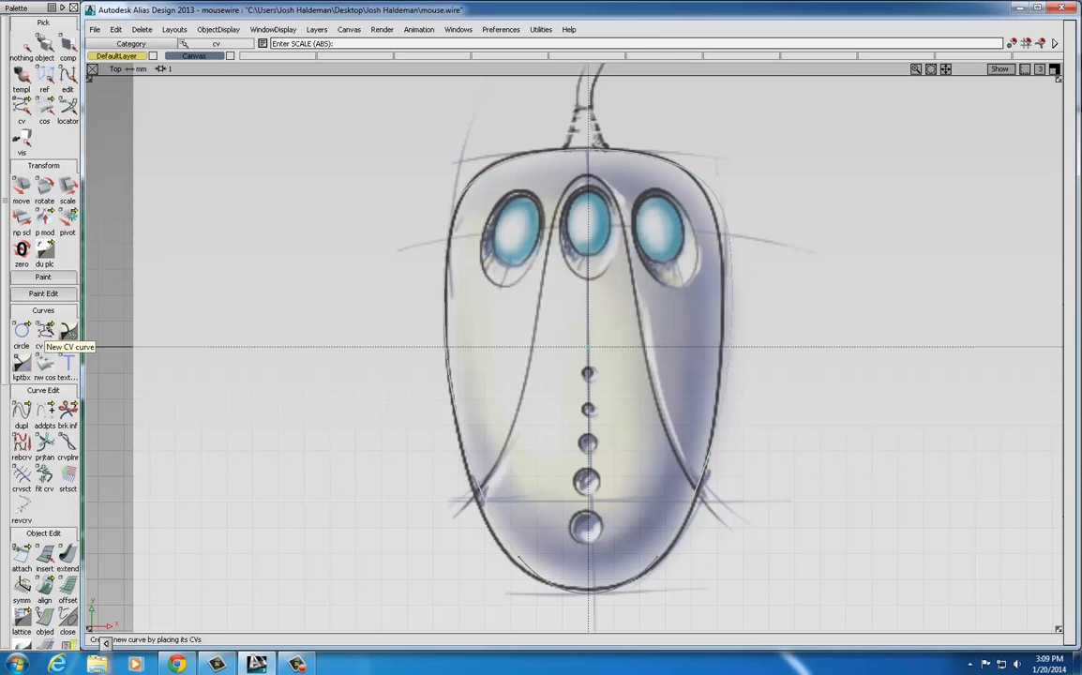
Start an edit point curve snapped to the outline's rear center edit point, and turn CV/edit point snapping off
click(45, 330)
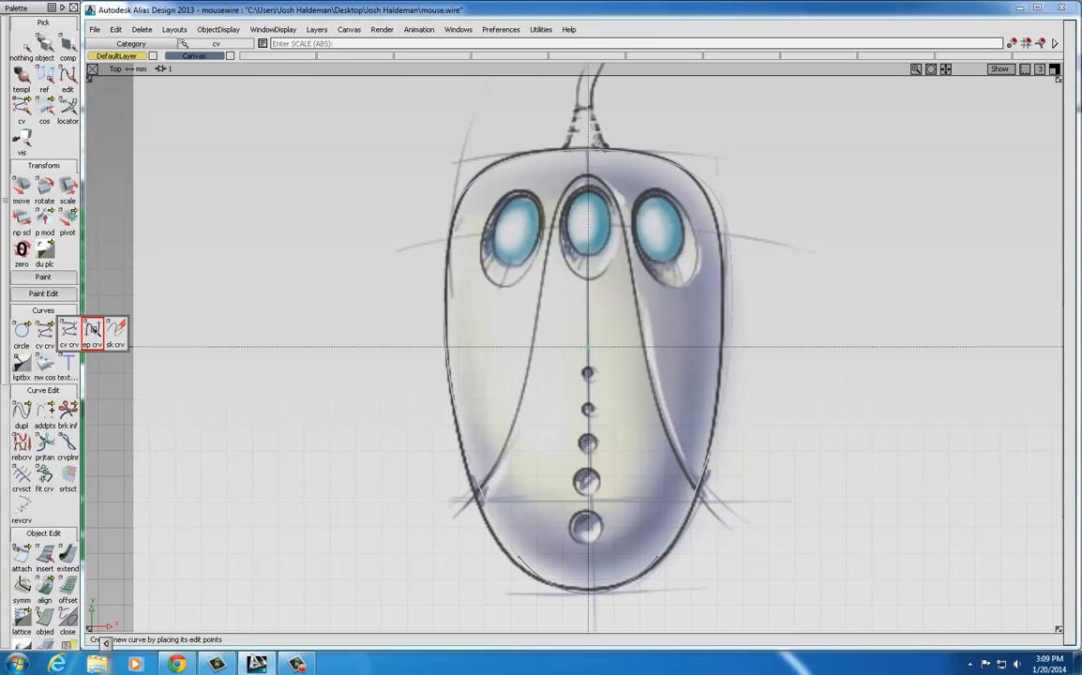
click(92, 331)
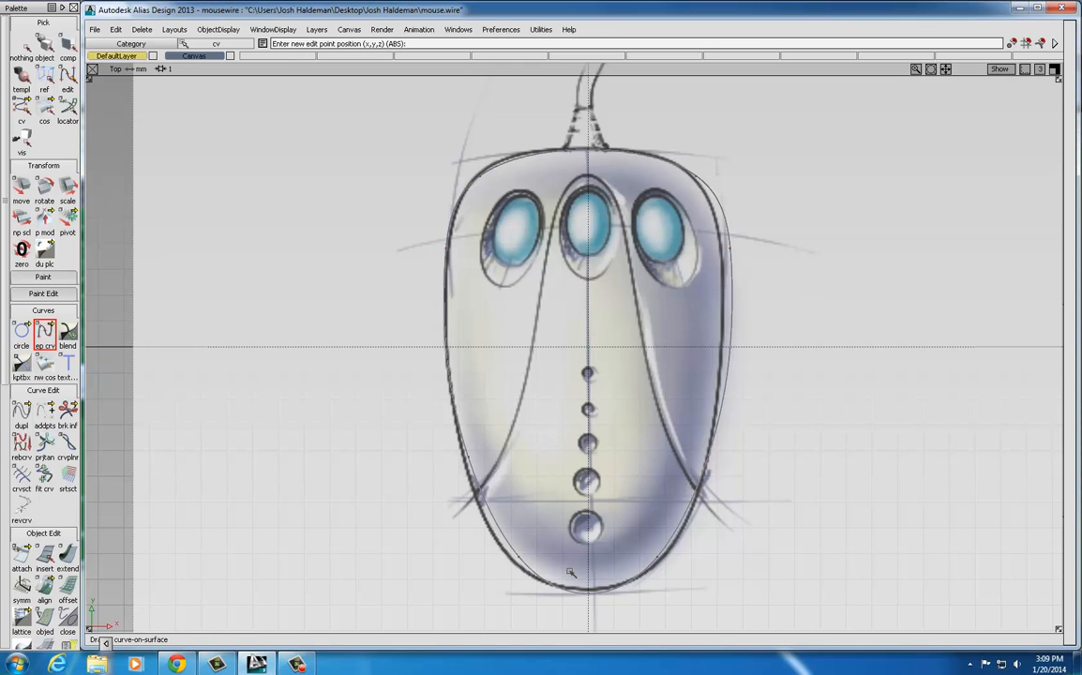
click(1013, 43)
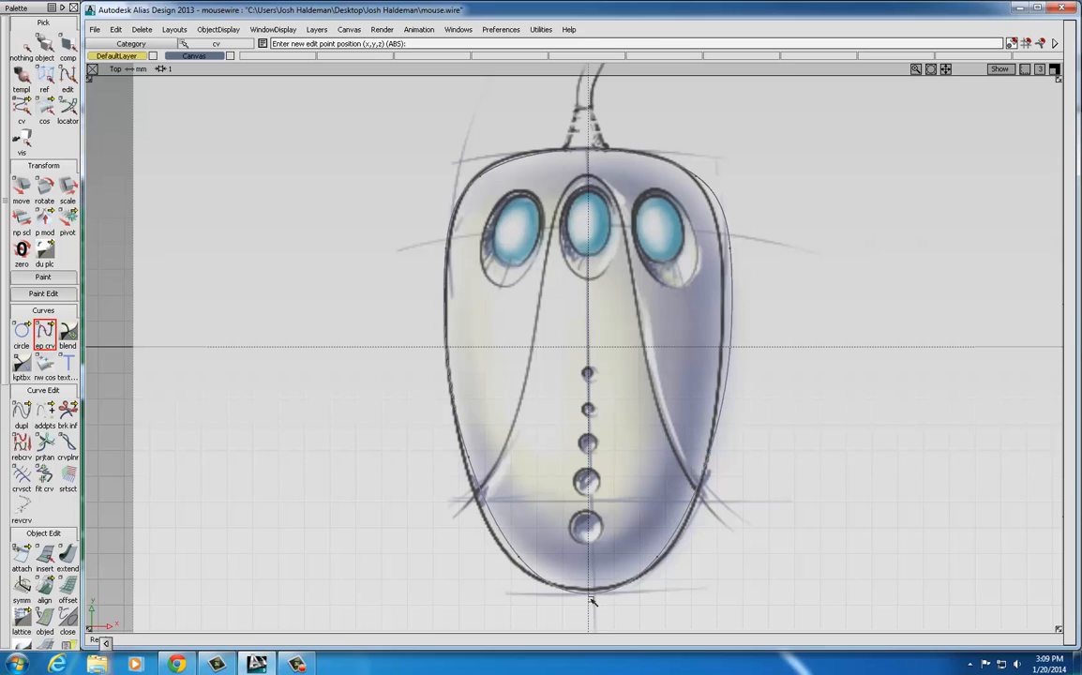
click(591, 596)
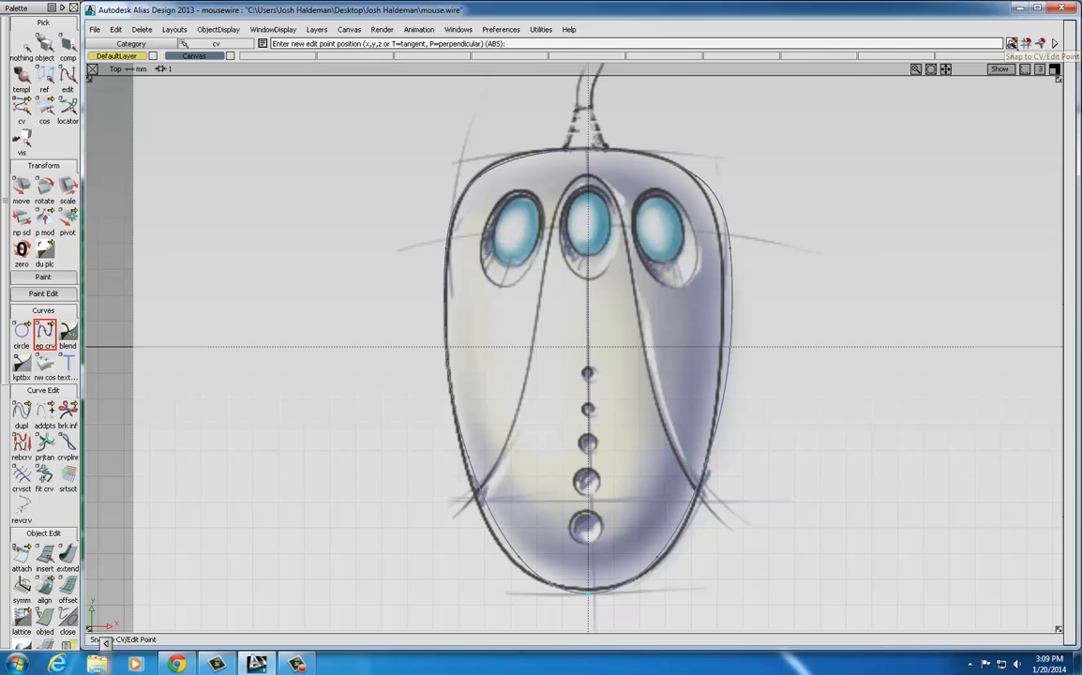
click(1012, 44)
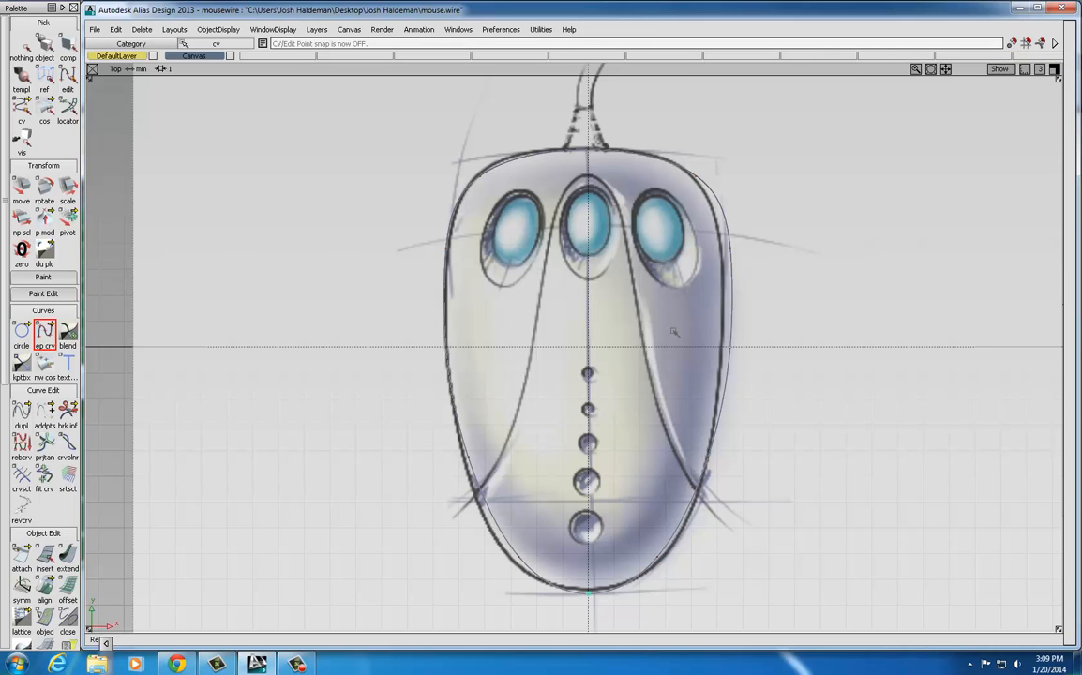
Continue the curve in the Right view up the sketch's rear edge, end it well above the mouse body, and finish it
click(1054, 70)
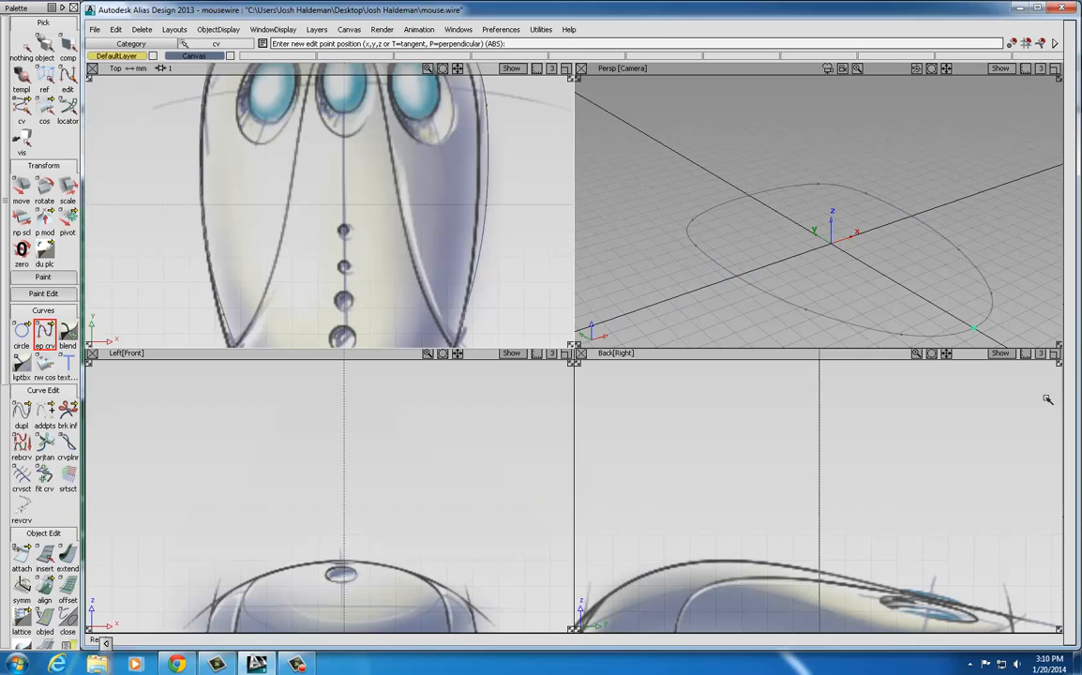
click(1054, 353)
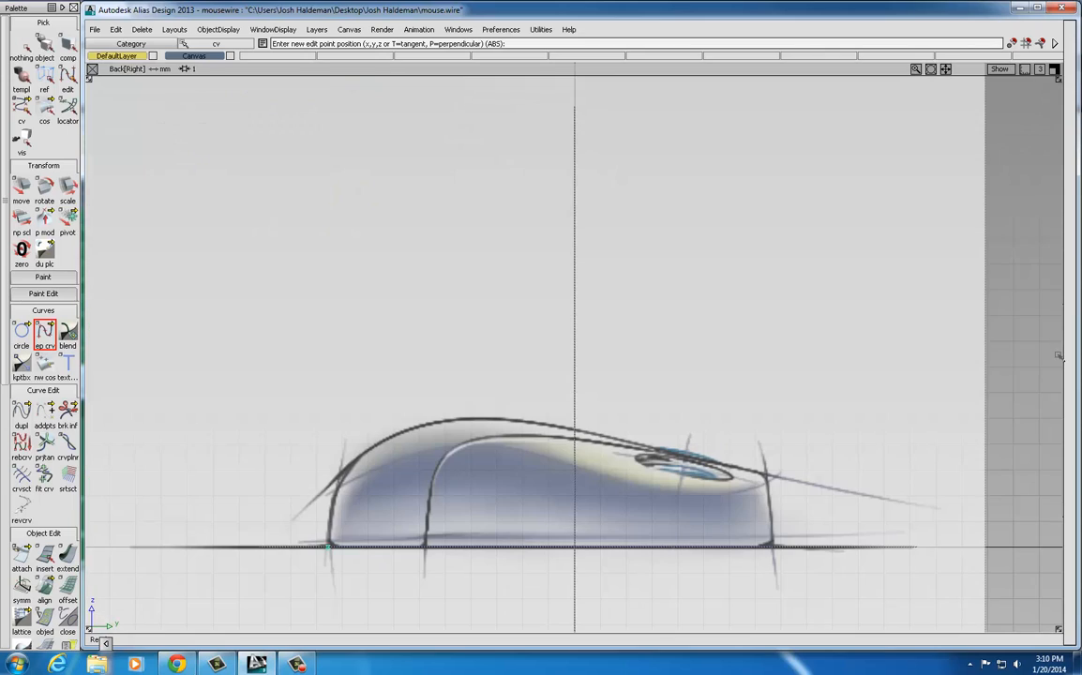
click(337, 477)
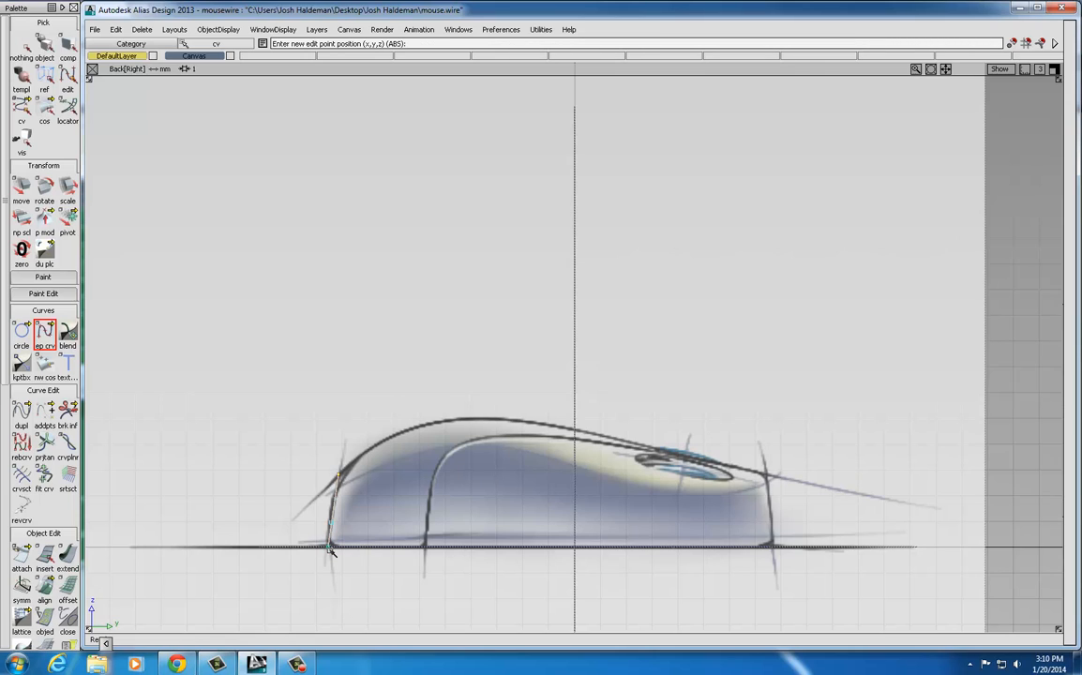
click(362, 368)
click(1055, 70)
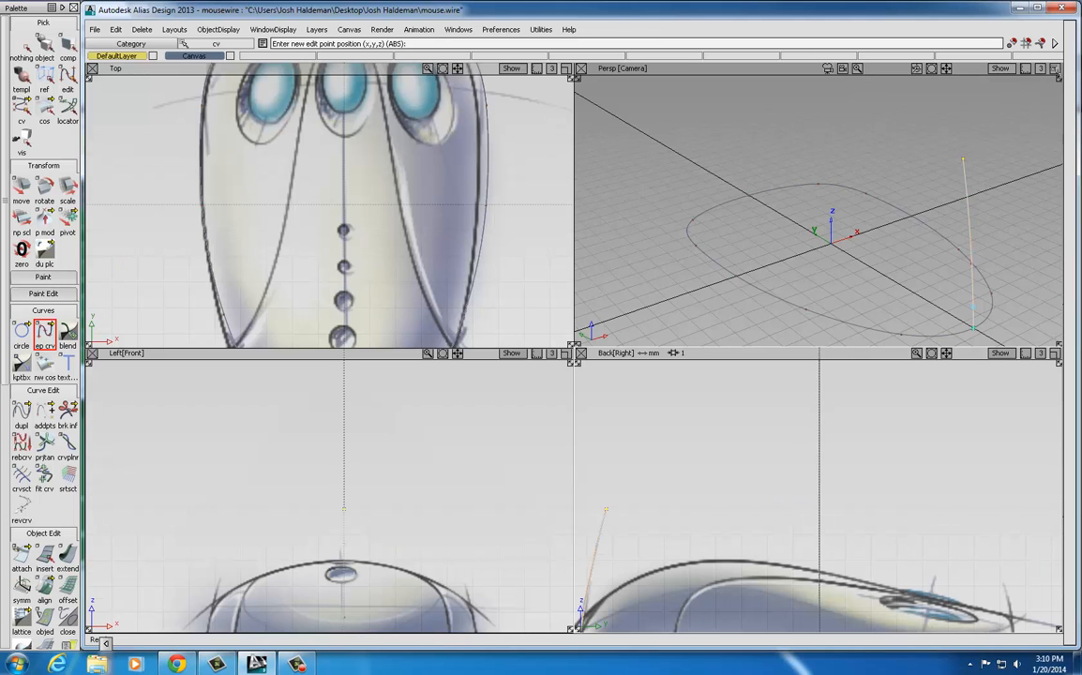
click(1056, 71)
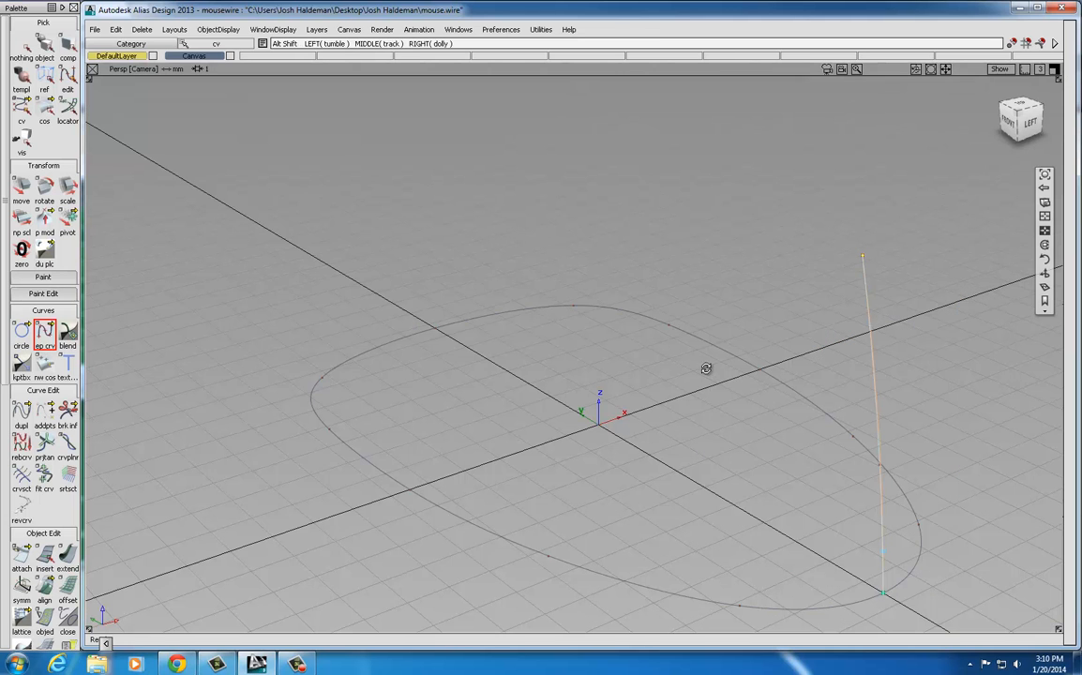
alt+shift+drag(706, 369, 775, 330)
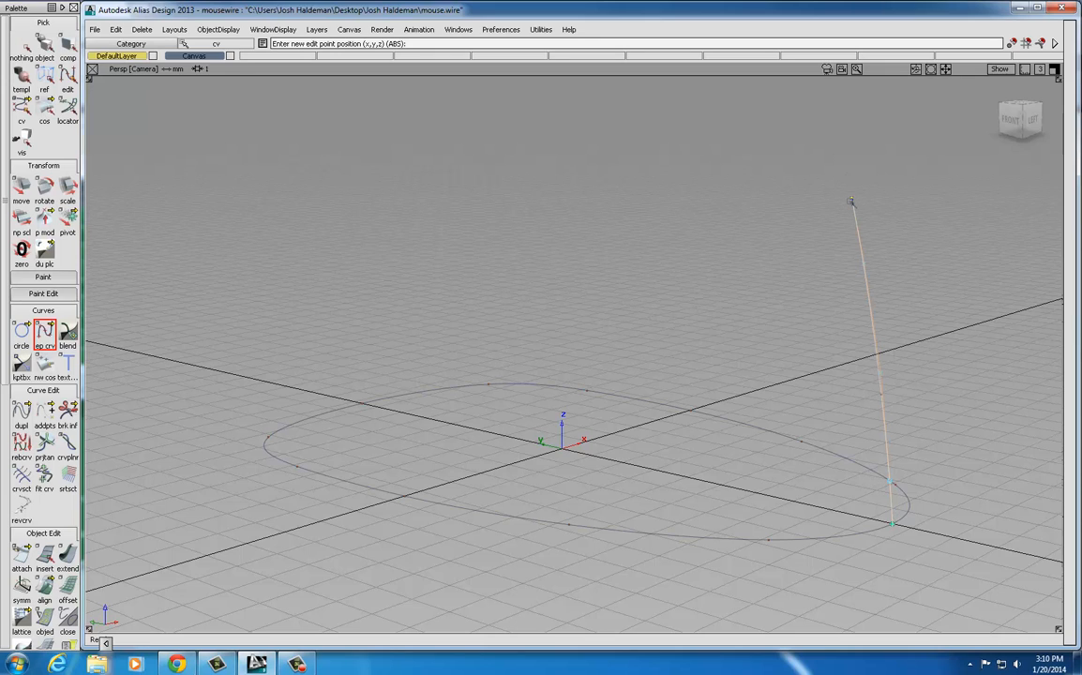
click(852, 200)
click(23, 45)
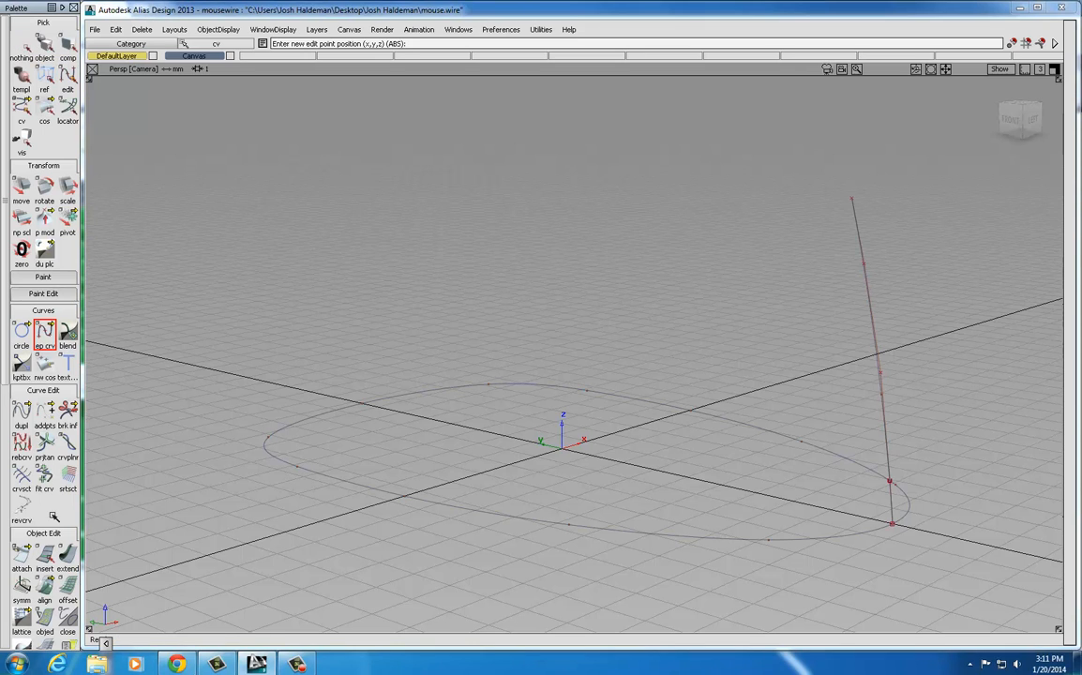
Create a rail surface with one generation curve and one rail, sweeping the upright rear curve along the base outline
scroll(42, 488, down, 5)
scroll(38, 525, down, 2)
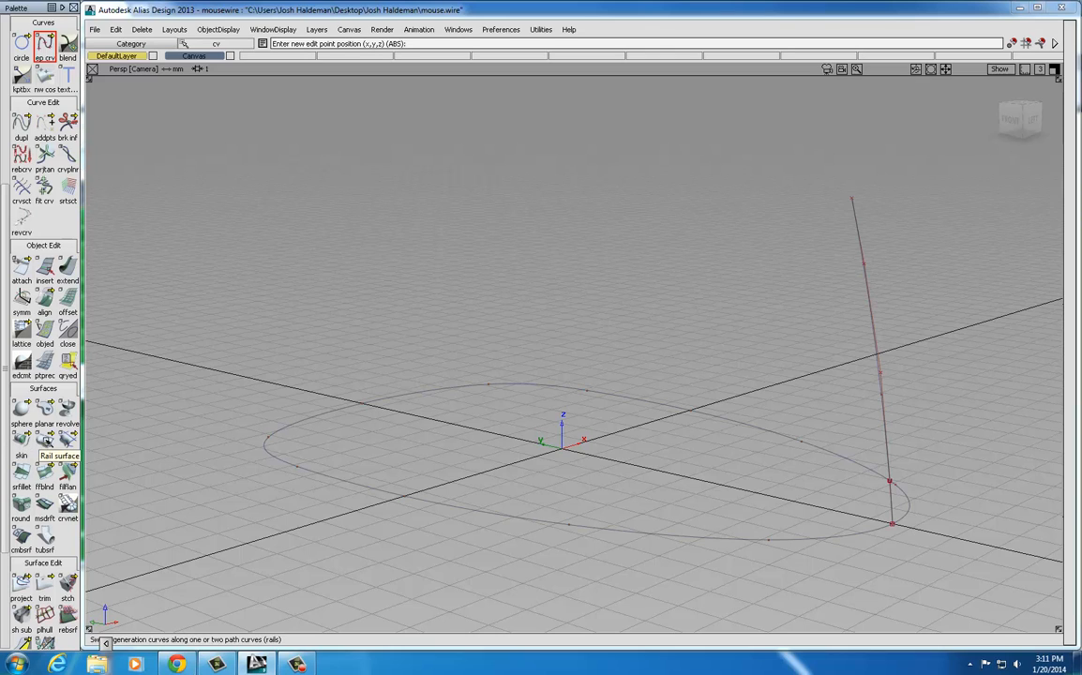
click(45, 439)
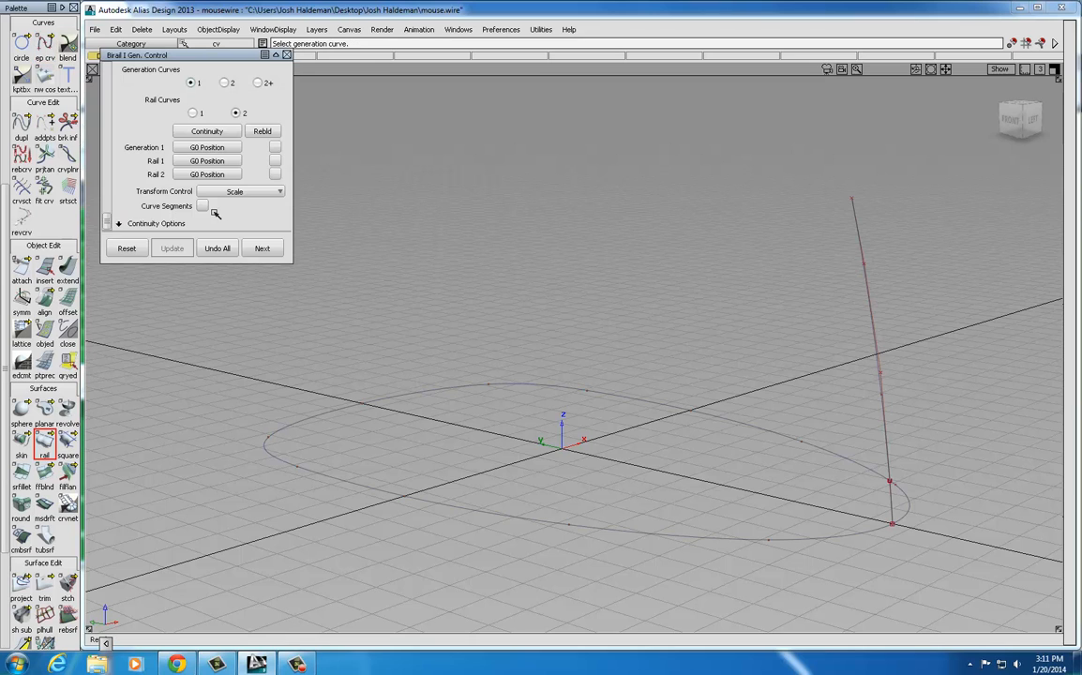
drag(195, 58, 219, 111)
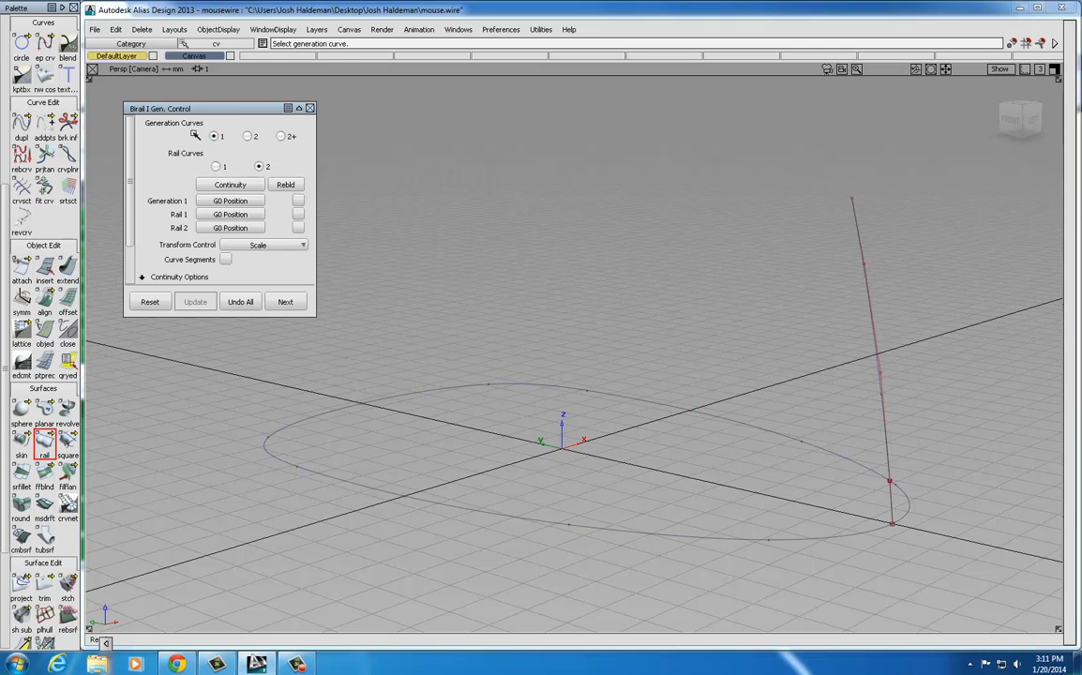
click(217, 167)
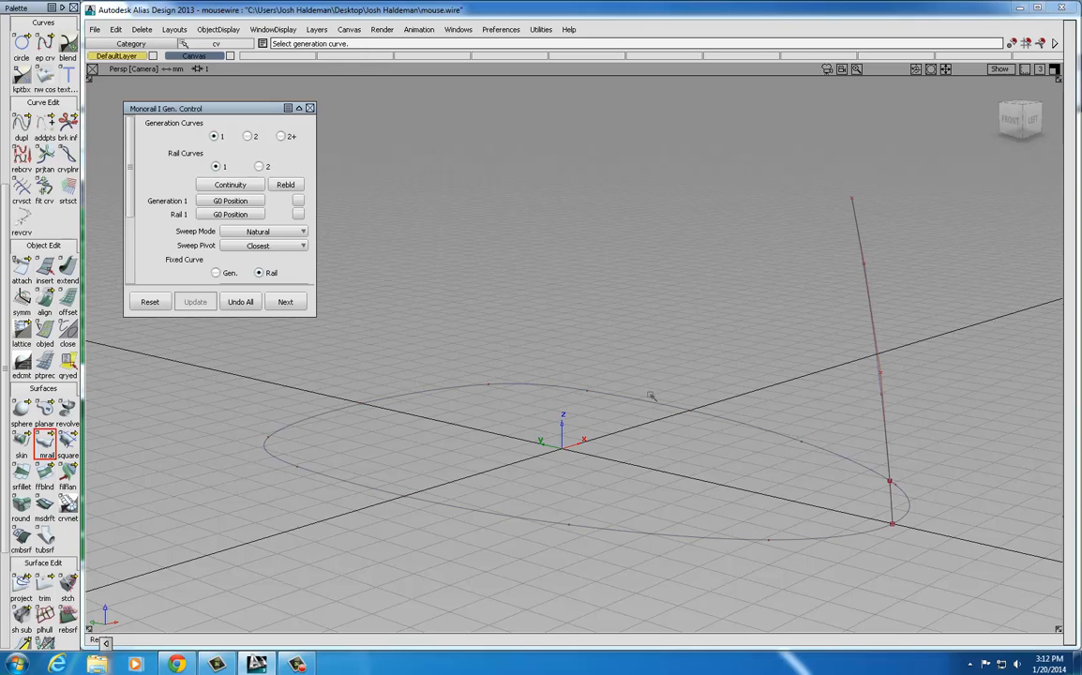
click(878, 358)
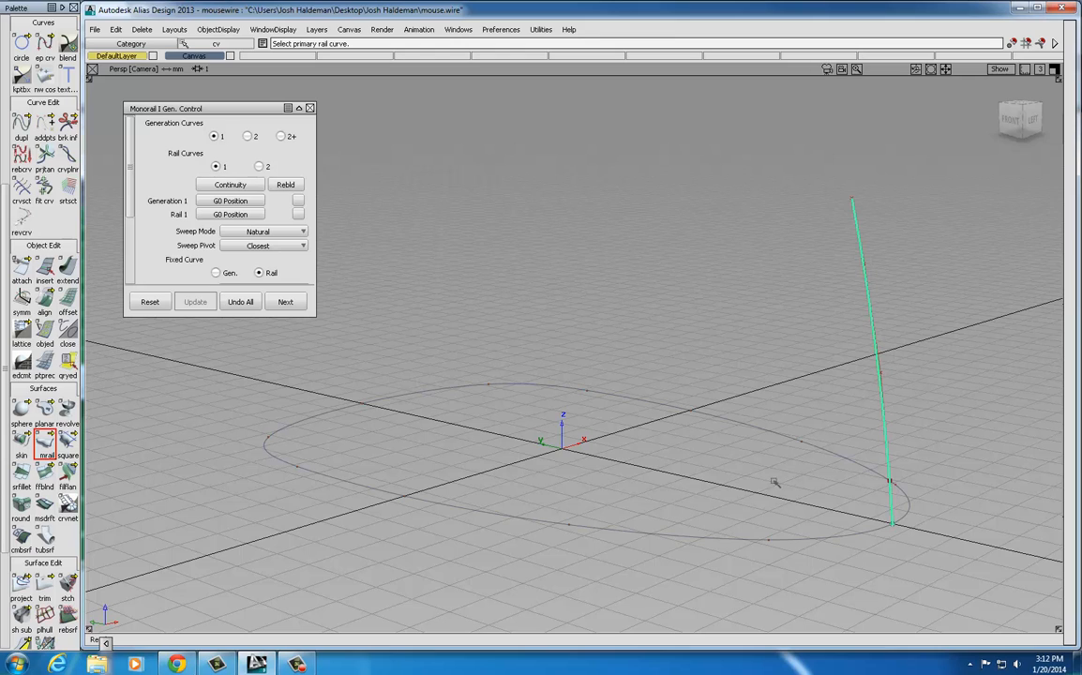
click(740, 423)
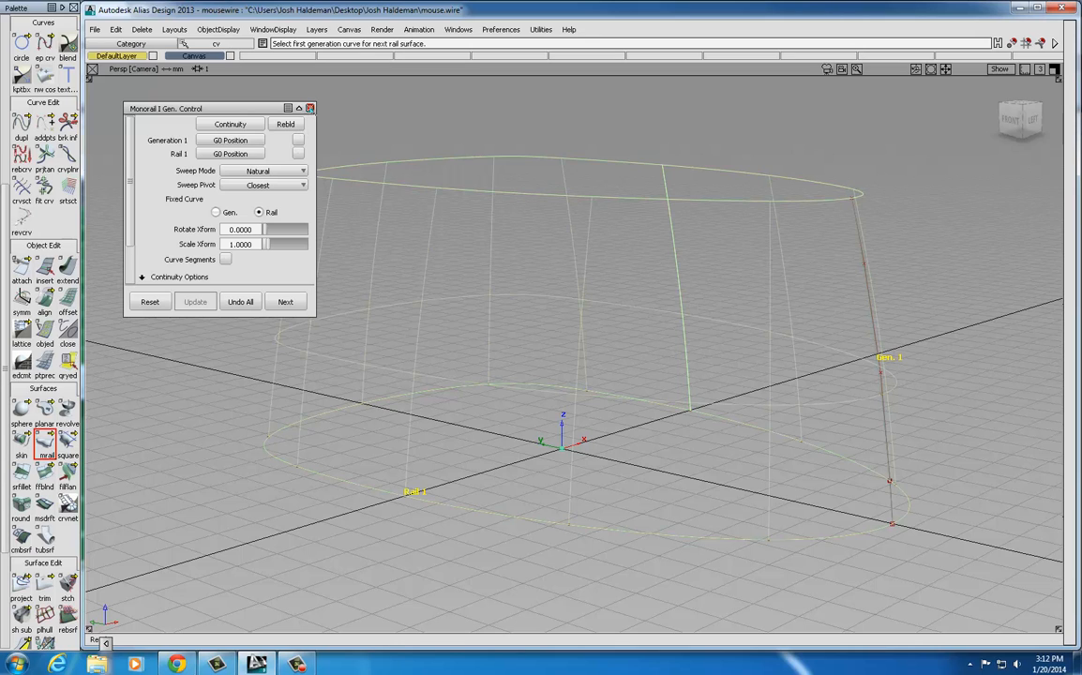
click(311, 108)
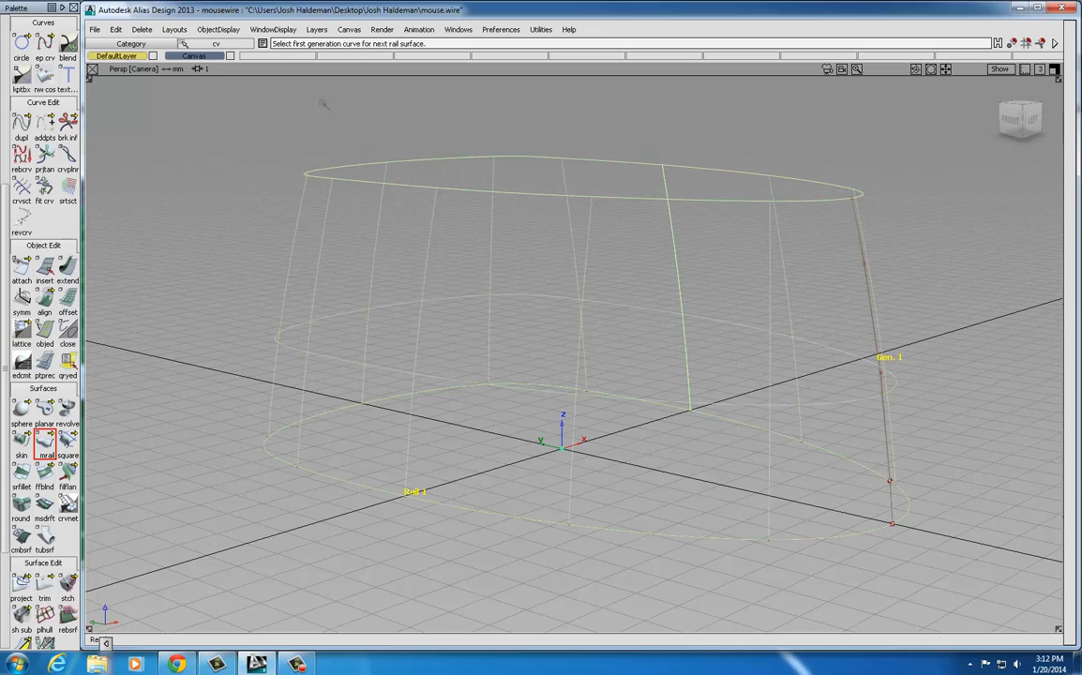
Turn on hardware shading and inspect the swept side surface from the front and above
click(279, 30)
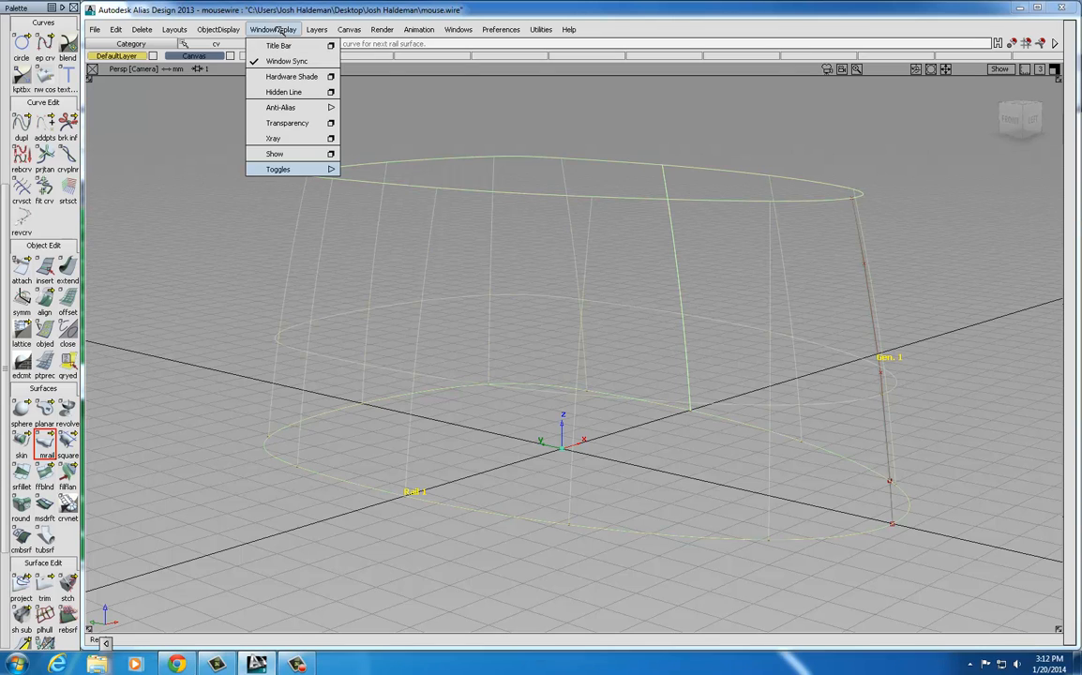
click(284, 76)
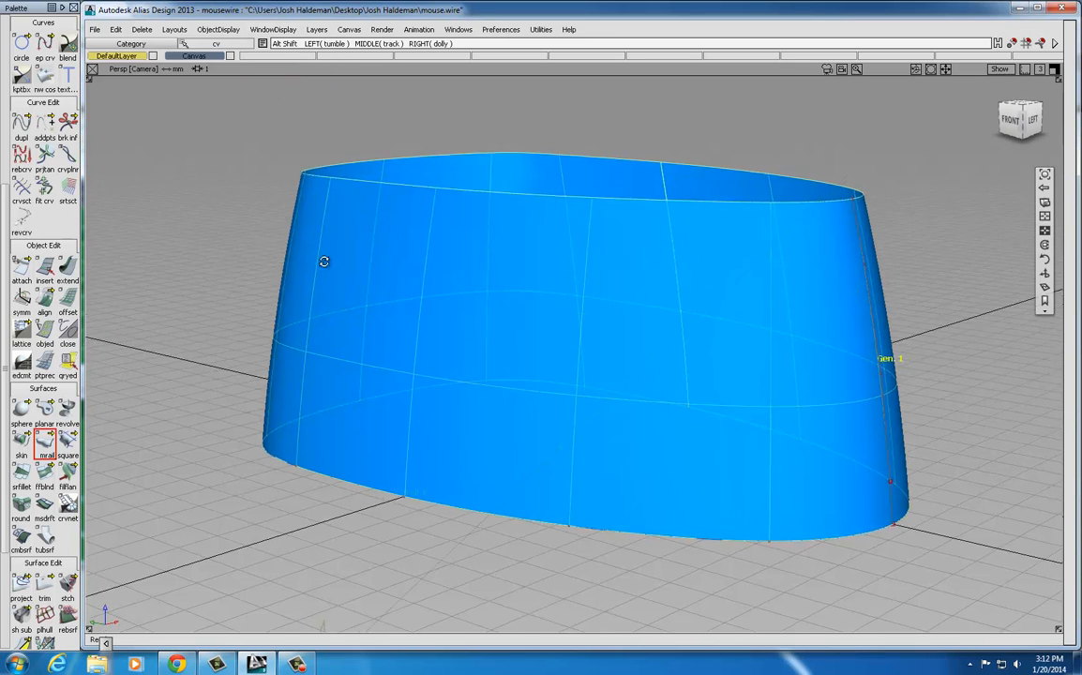
mouse_move(326, 260)
alt+shift+mouse_down()
mouse_move(483, 334)
mouse_move(642, 350)
alt+shift+mouse_up()
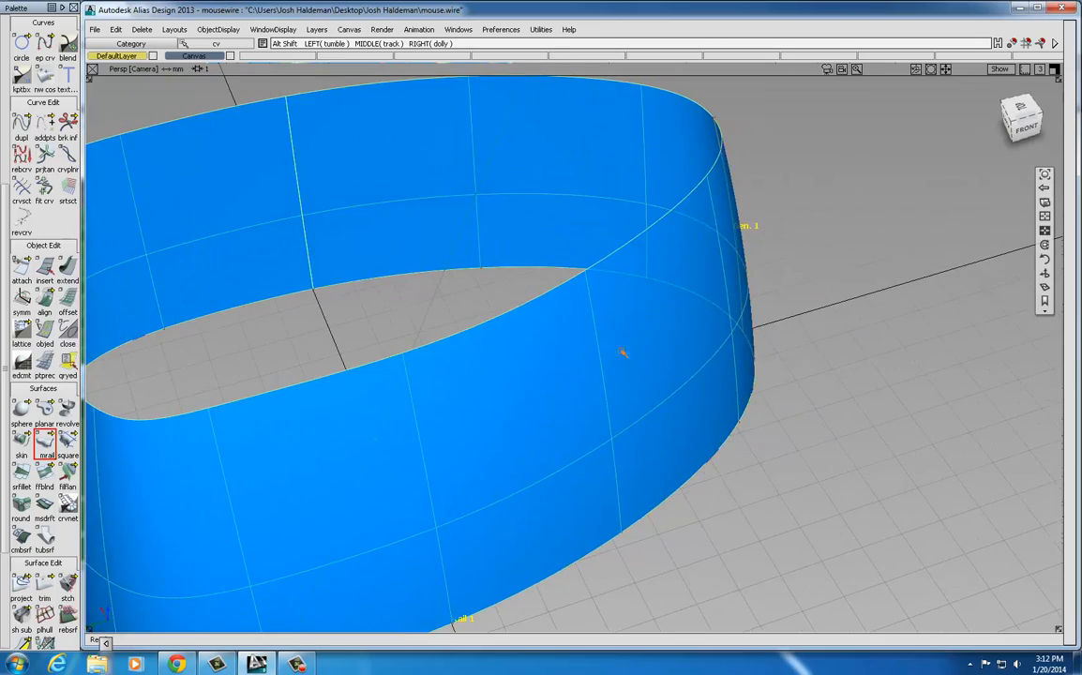
alt+shift+middle_drag(624, 352, 542, 354)
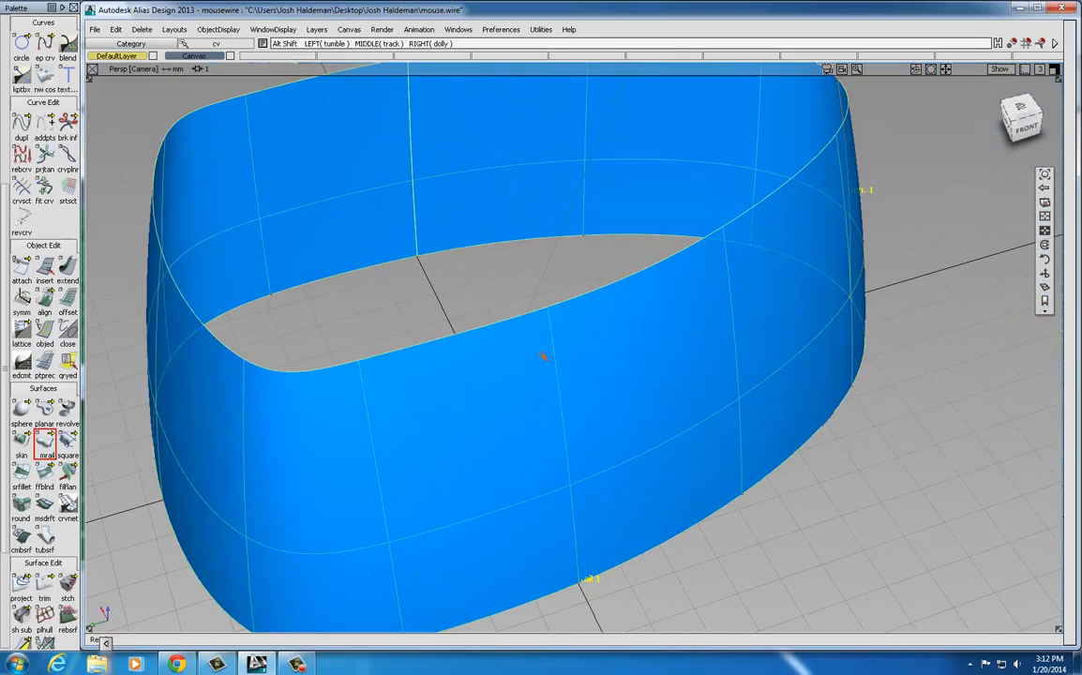
alt+shift+right_drag(553, 358, 466, 355)
alt+shift+drag(468, 350, 532, 302)
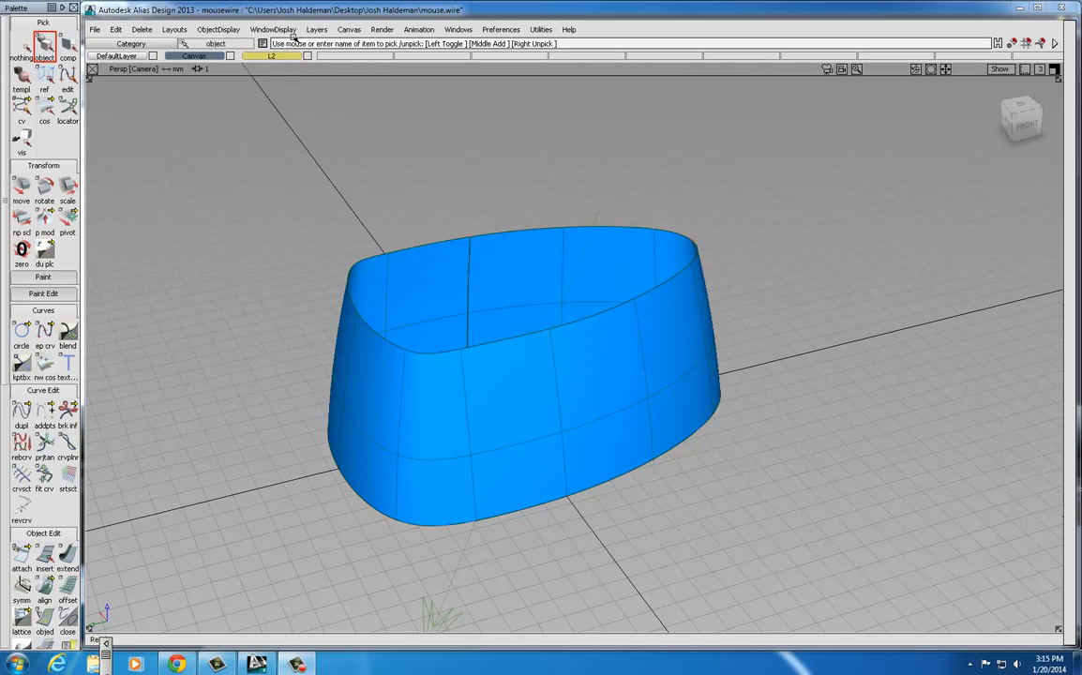
Rename layer L2 as Curves
click(316, 29)
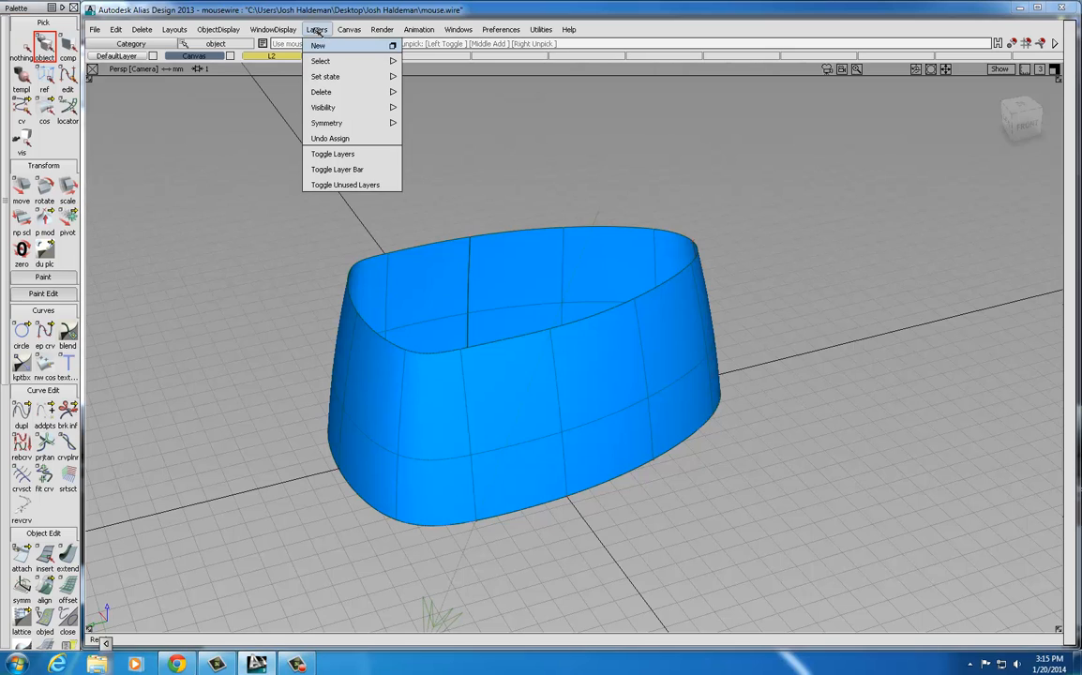
click(272, 56)
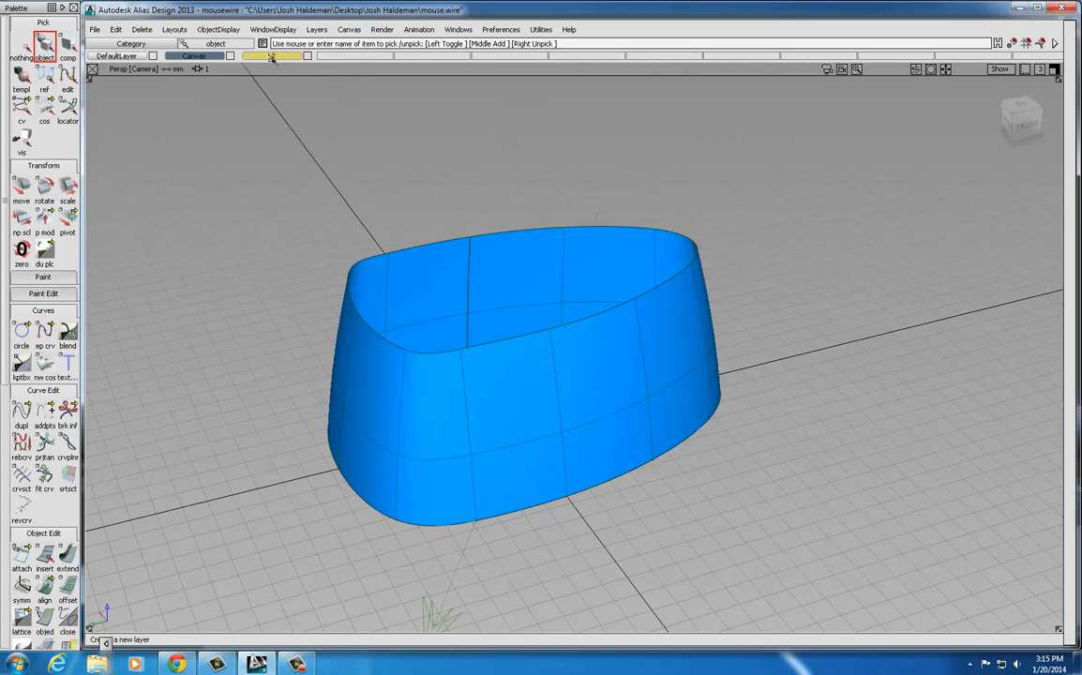
double_click(272, 56)
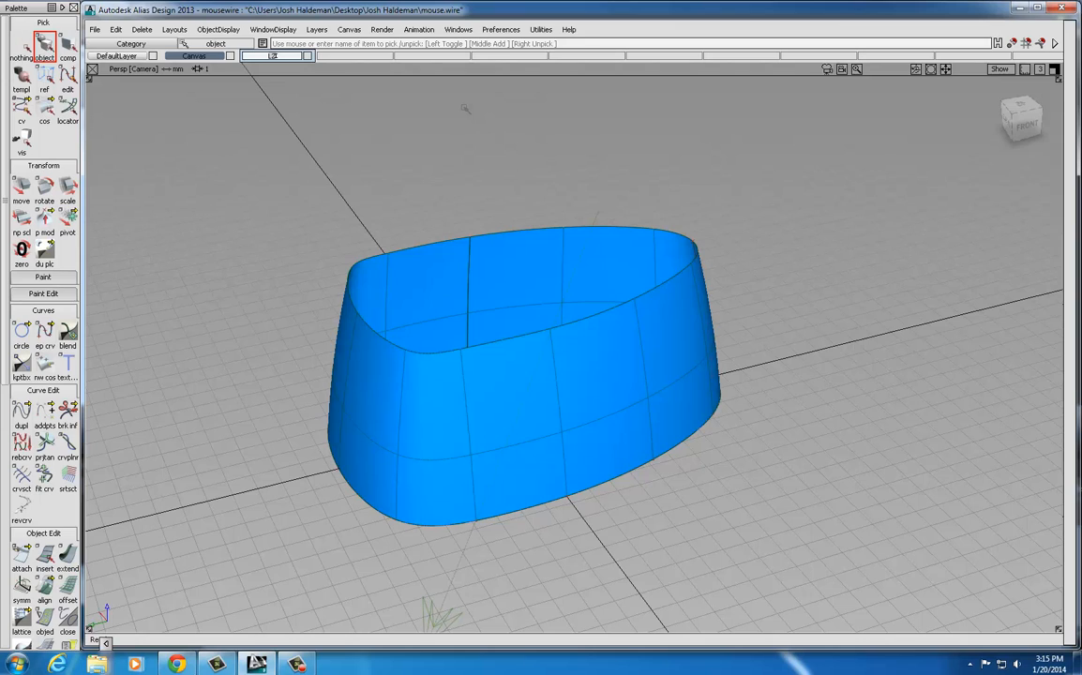
text(Curves)
key(Return)
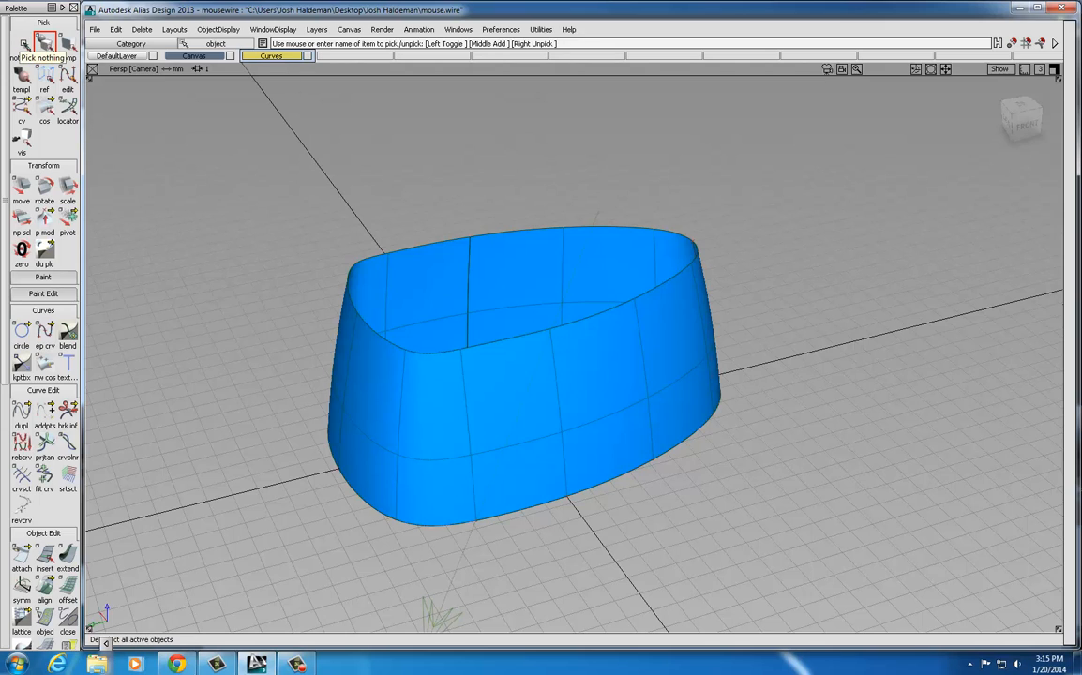
Pick all the curves around the side surface with component picking limited to curves, and assign them to the Curves layer
click(67, 43)
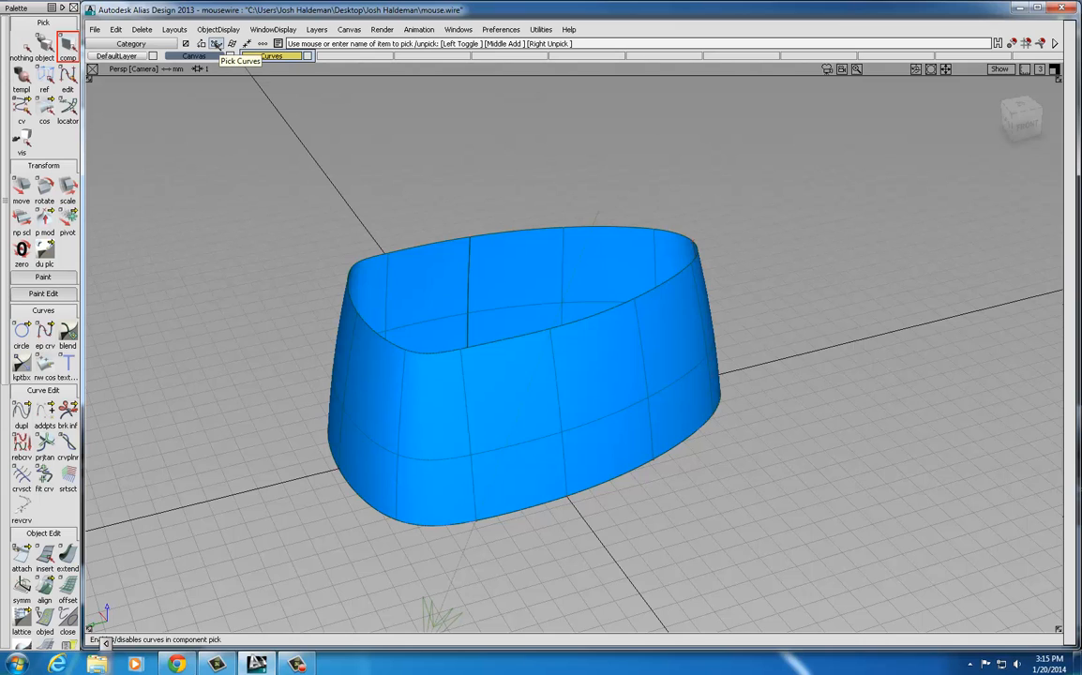
click(218, 44)
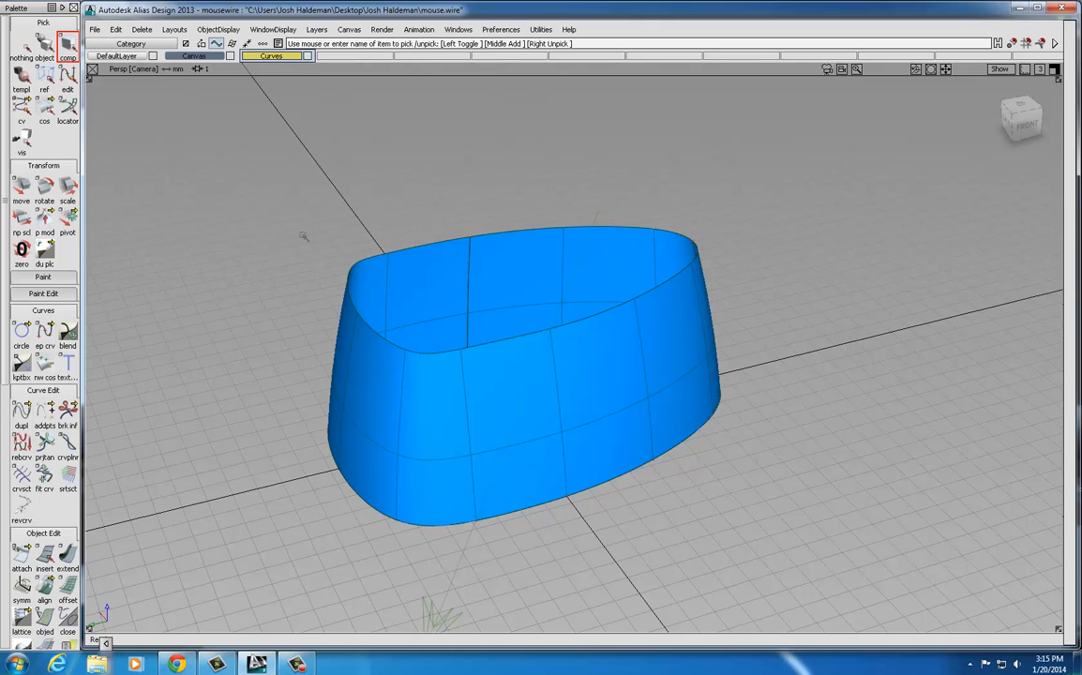
drag(272, 203, 671, 507)
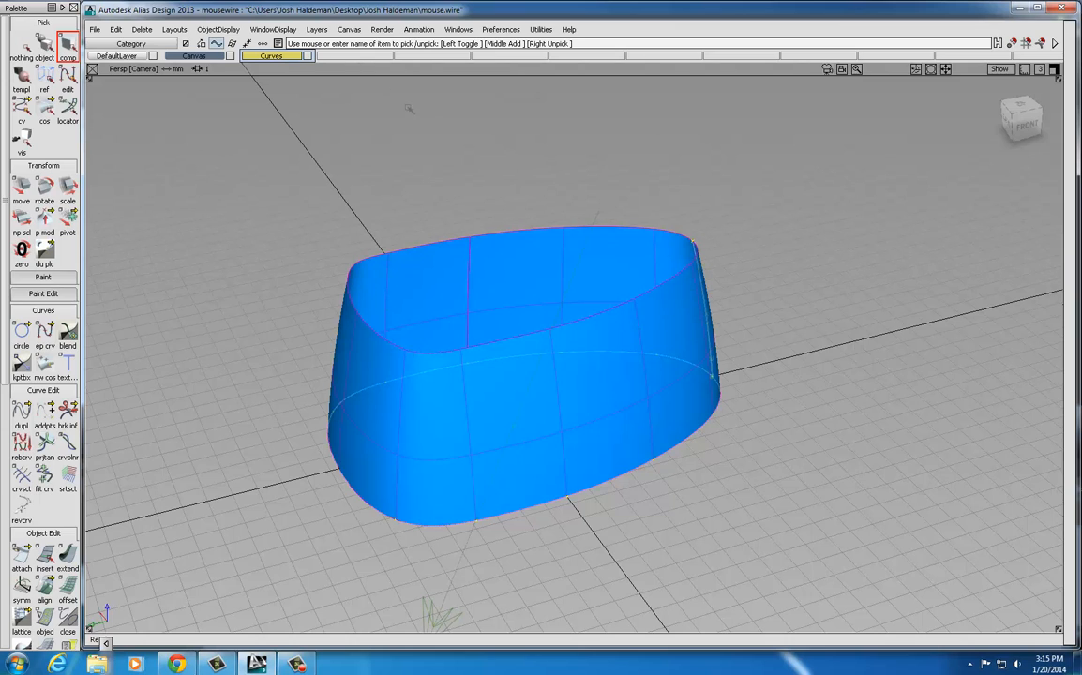
click(271, 56)
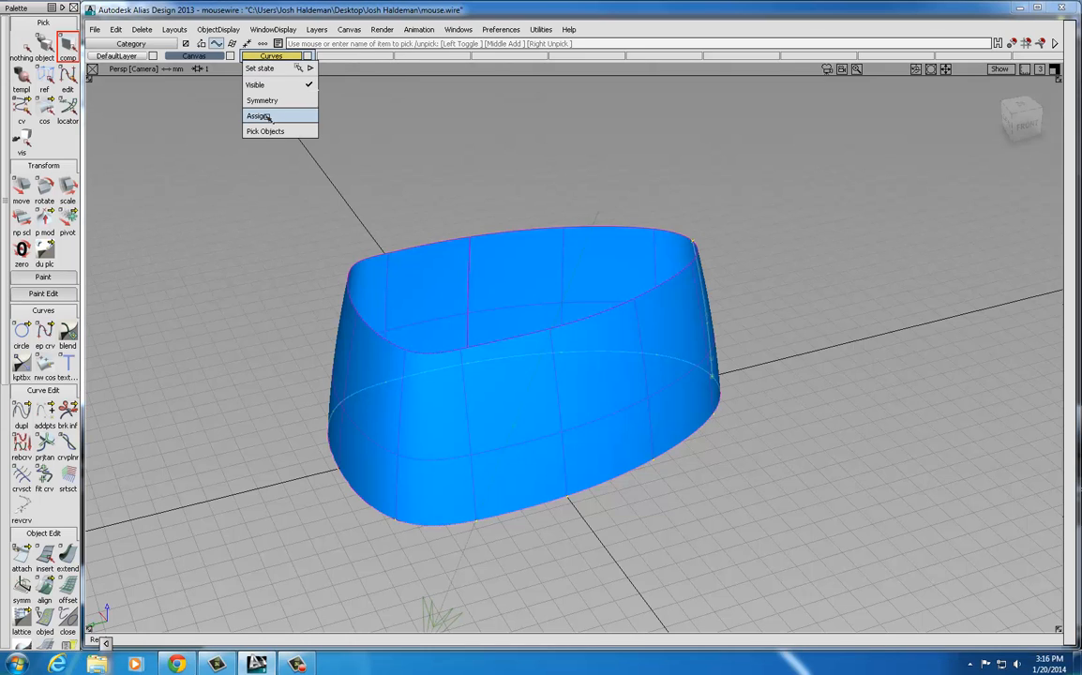
click(265, 116)
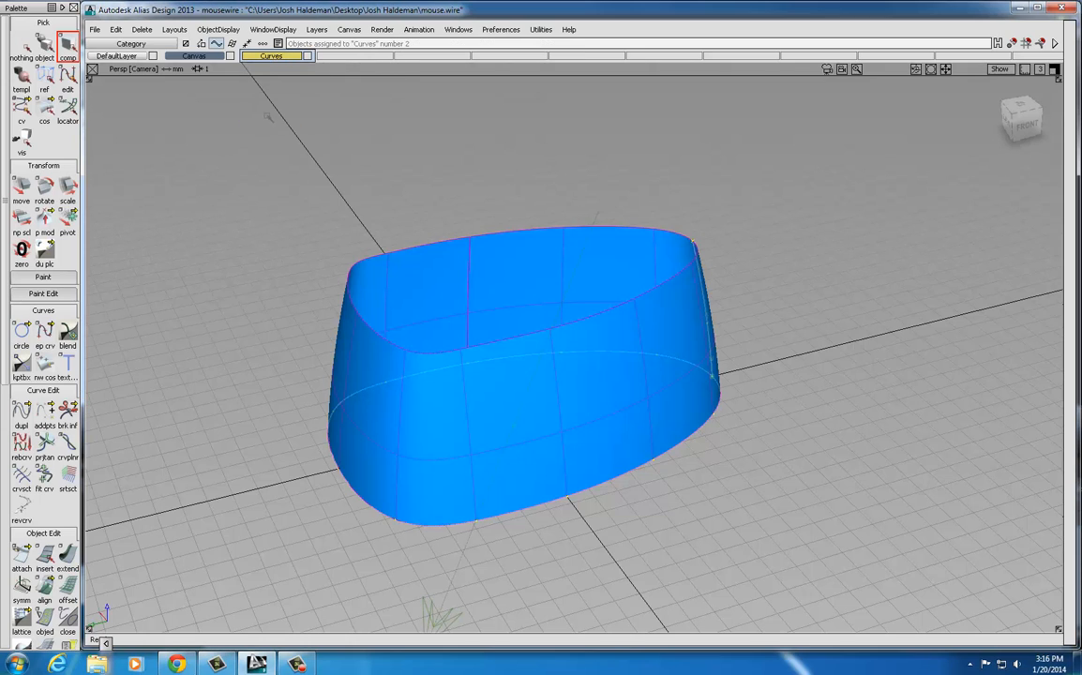
Hide the Curves layer and check the remaining side surface from another angle
right_click(272, 58)
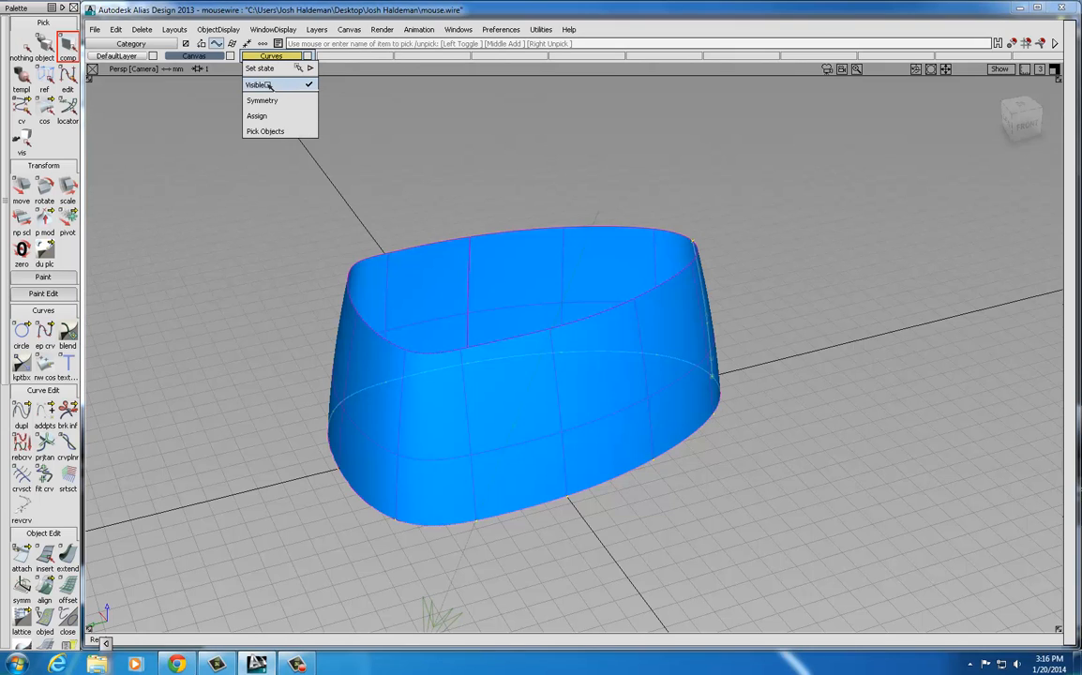
click(259, 85)
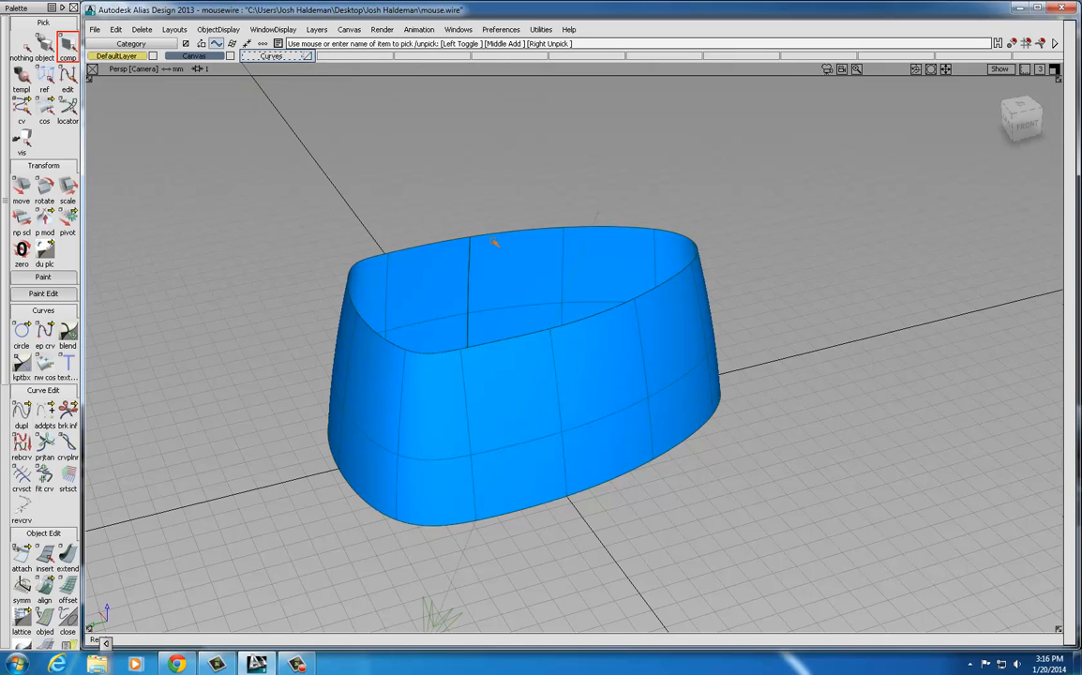
alt+shift+drag(558, 385, 710, 435)
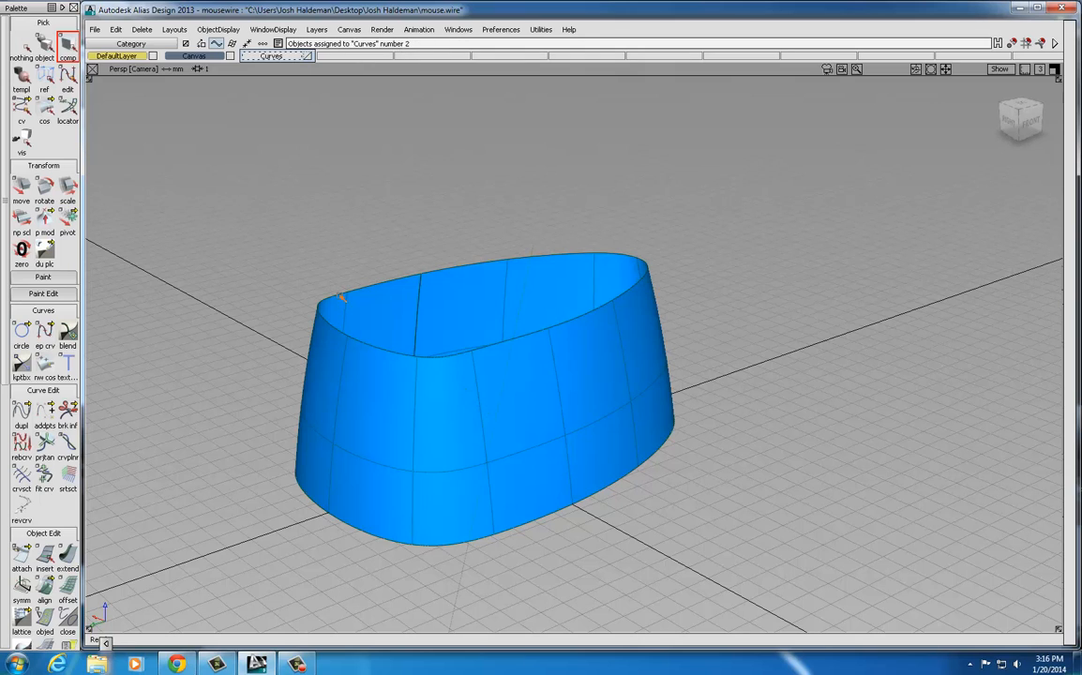
Save a copy of the wire file in the same folder, naming it "mouse-" followed by the author's full name
click(95, 29)
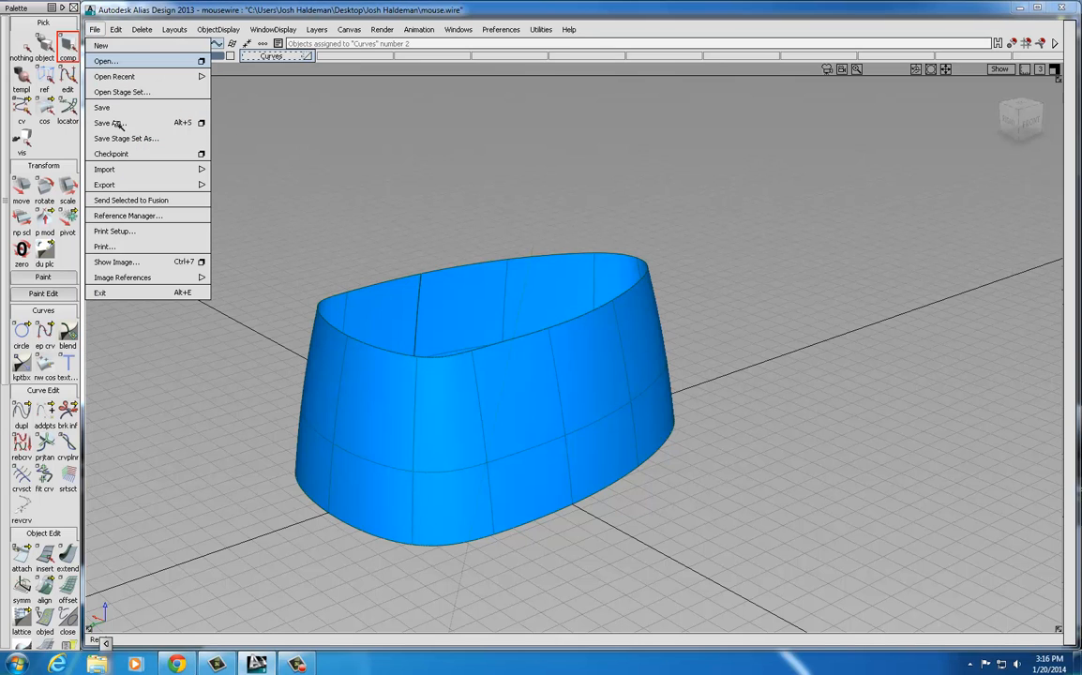
click(109, 123)
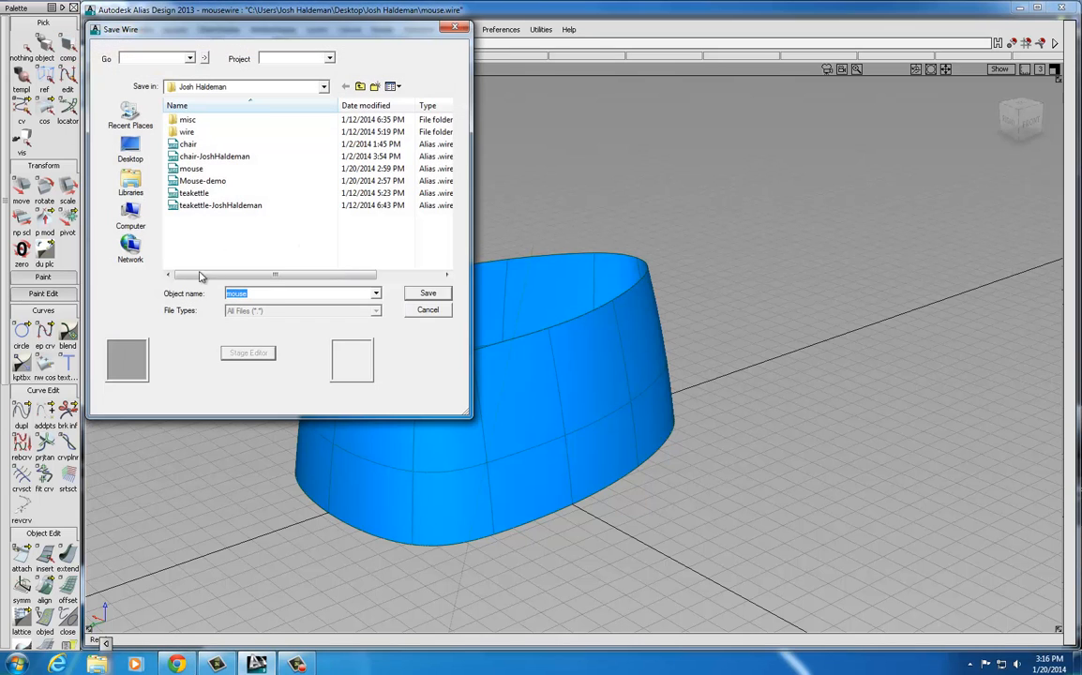
key(End)
text(-Jo)
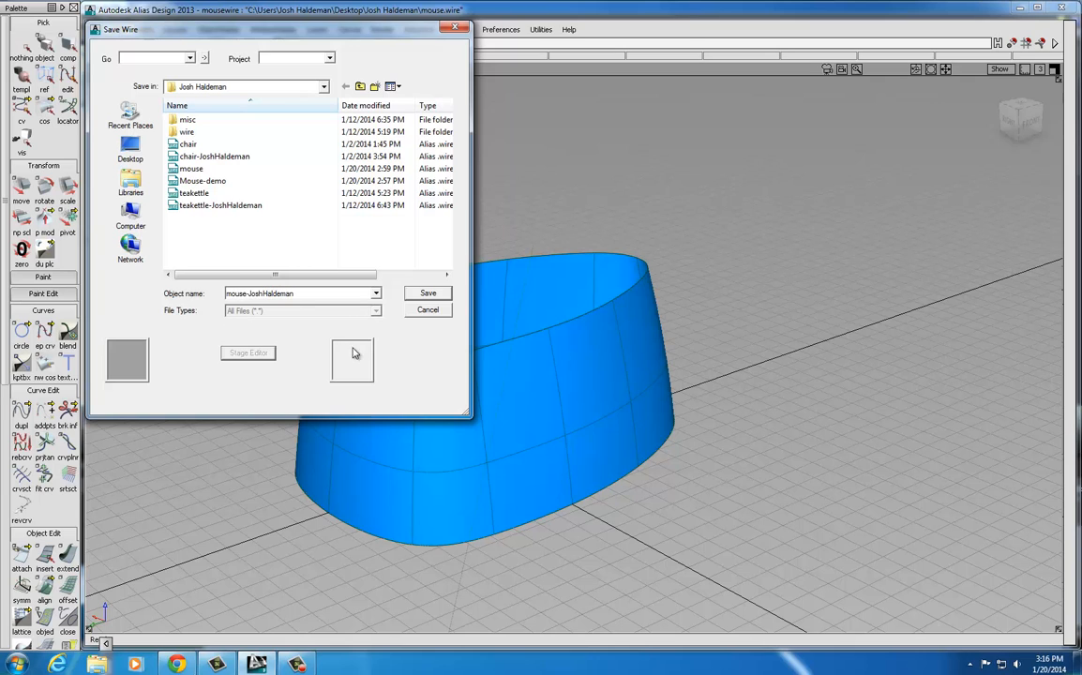
click(419, 291)
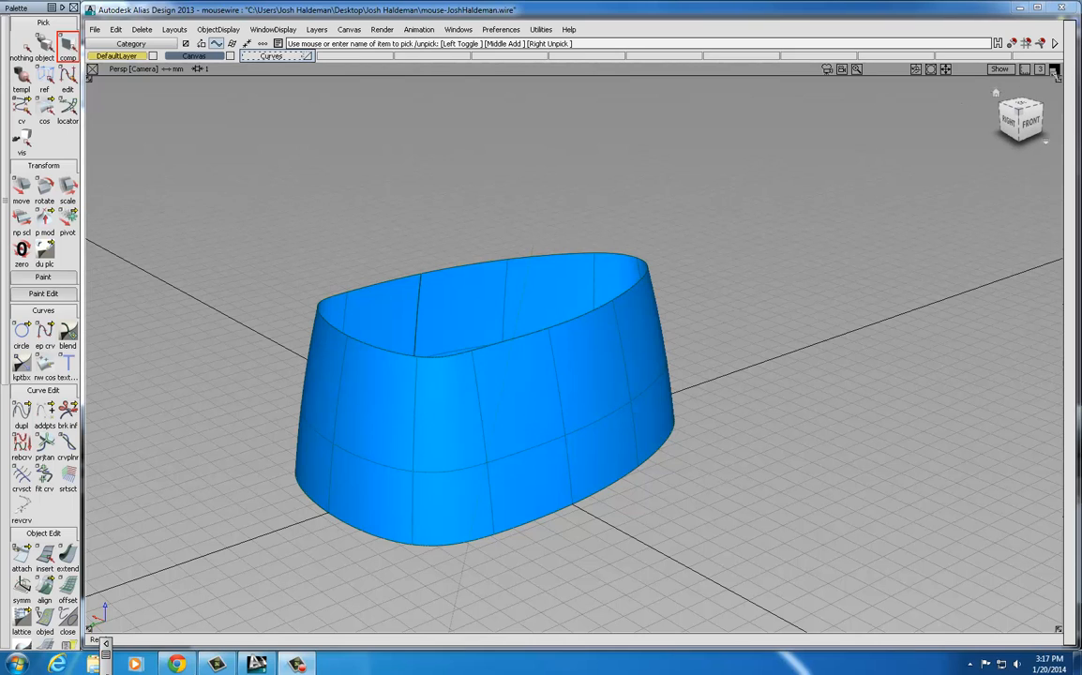
Show the Right view at full size in wireframe and frame the mouse's side sketch
click(1055, 70)
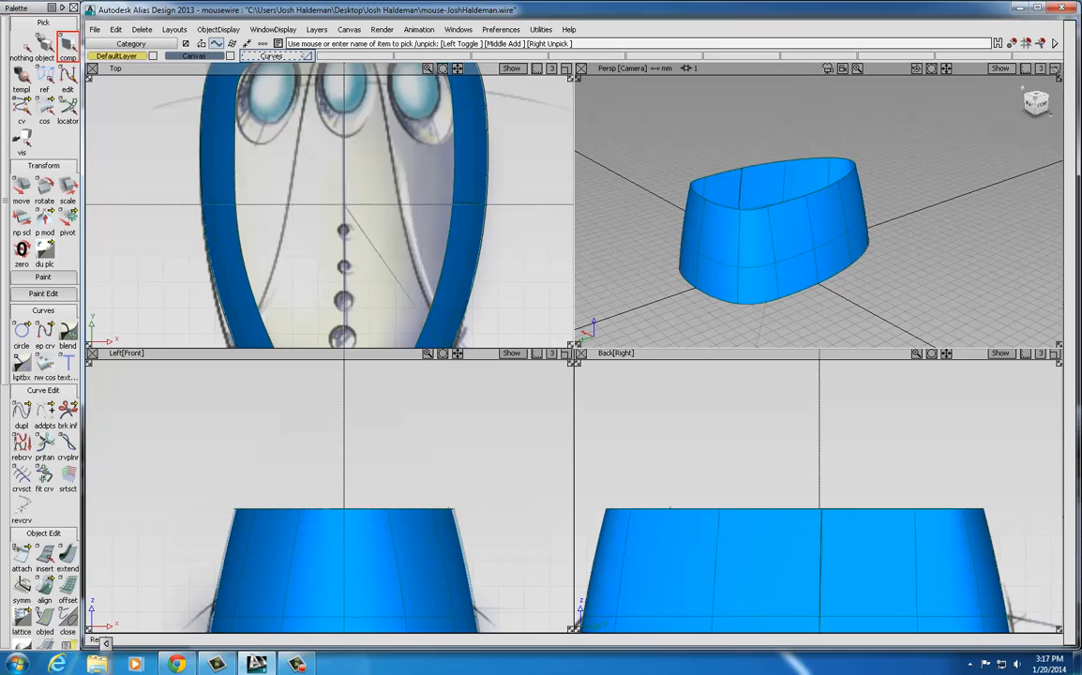
click(1056, 355)
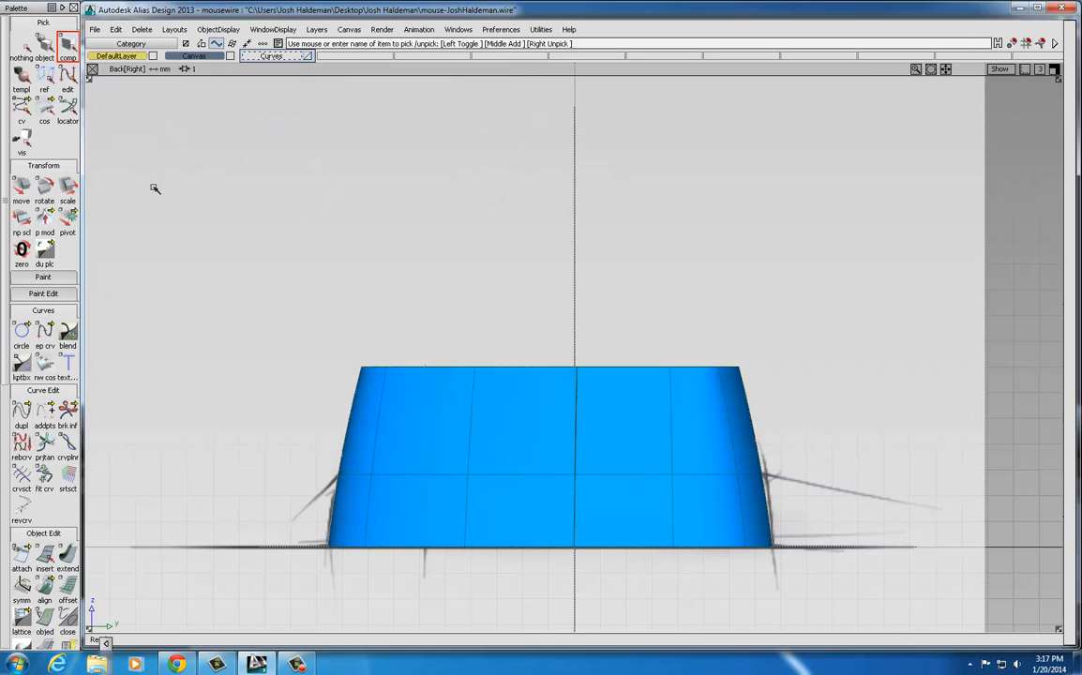
click(278, 31)
click(272, 79)
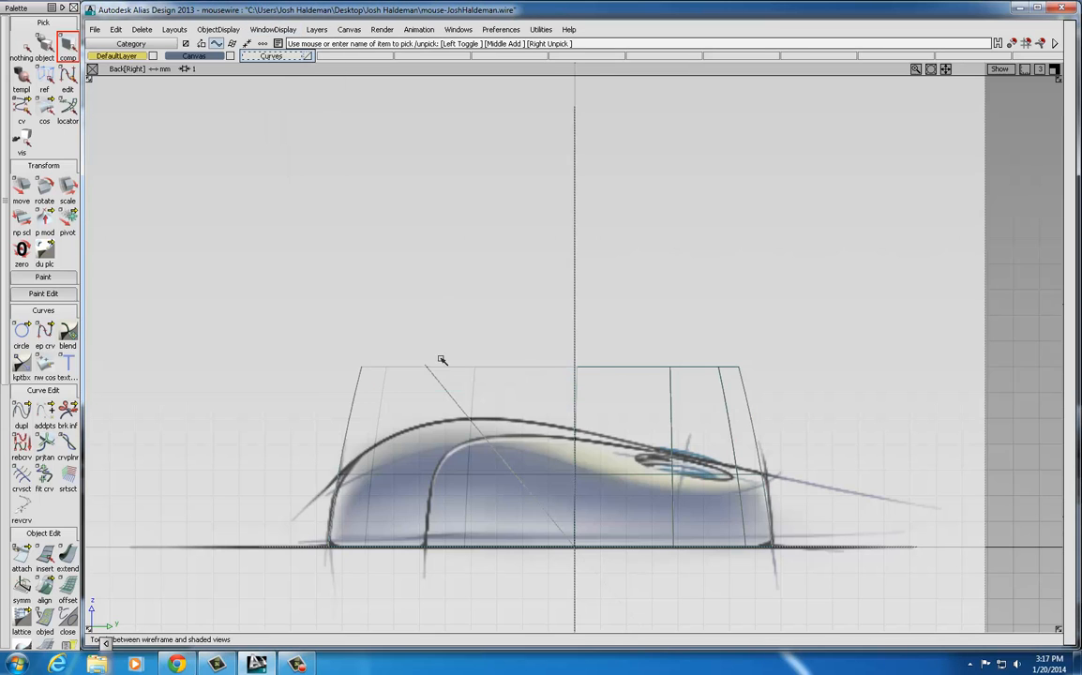
alt+shift+right_drag(553, 493, 640, 485)
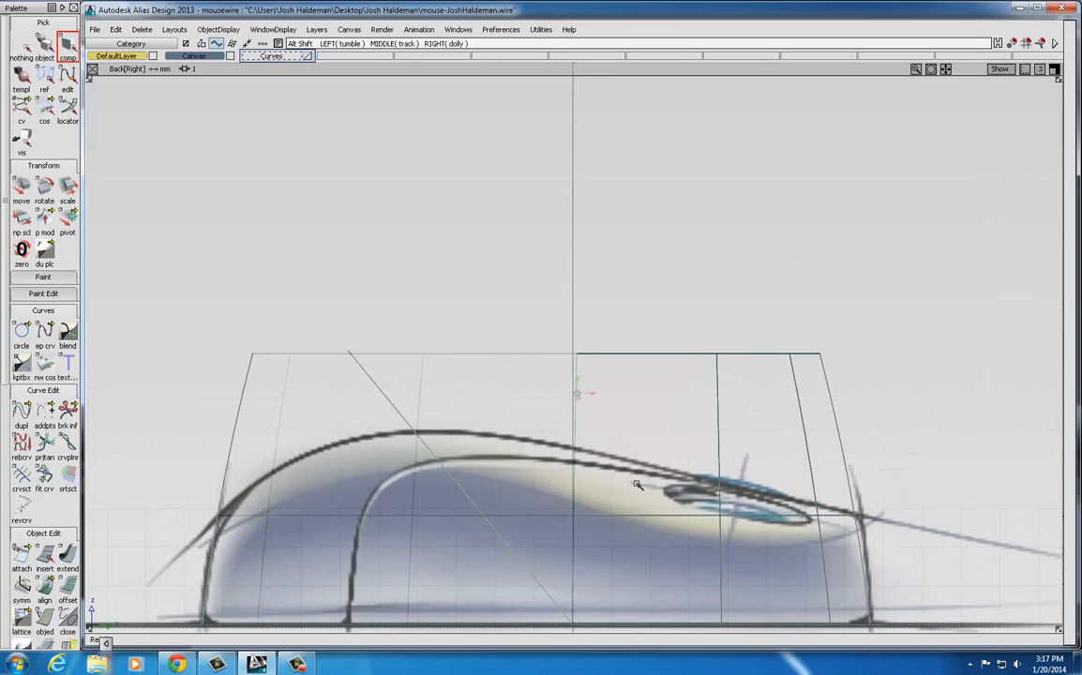
alt+shift+middle_drag(641, 471, 698, 264)
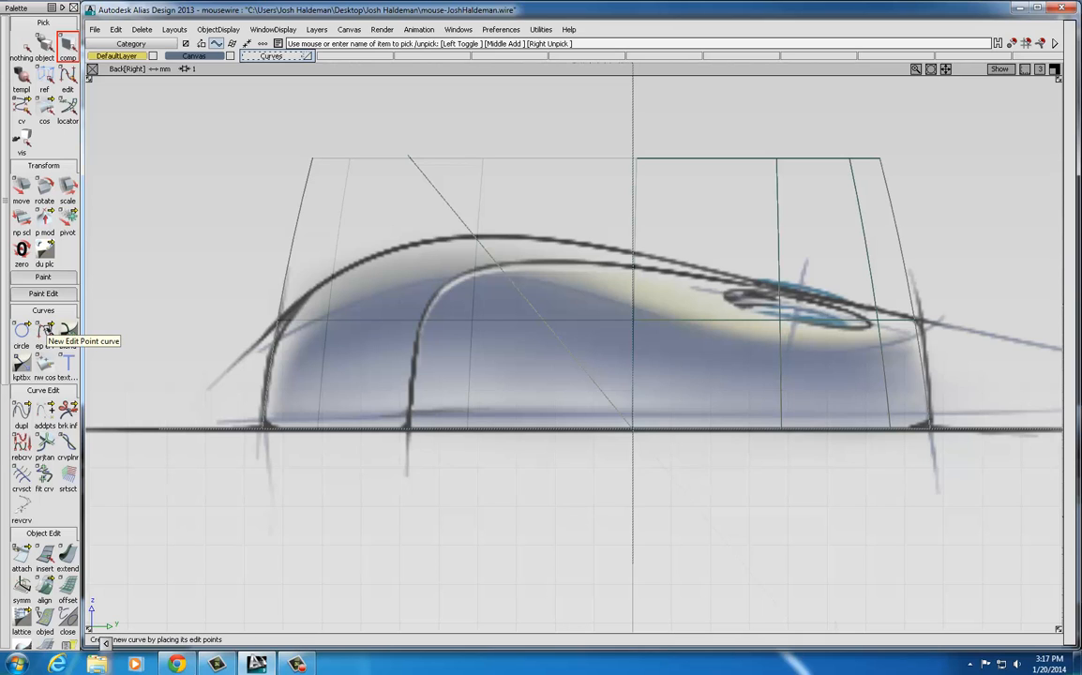
Draw a CV curve with six CVs over the sketch's top profile, running past the body at the rear and front
drag(44, 330, 67, 332)
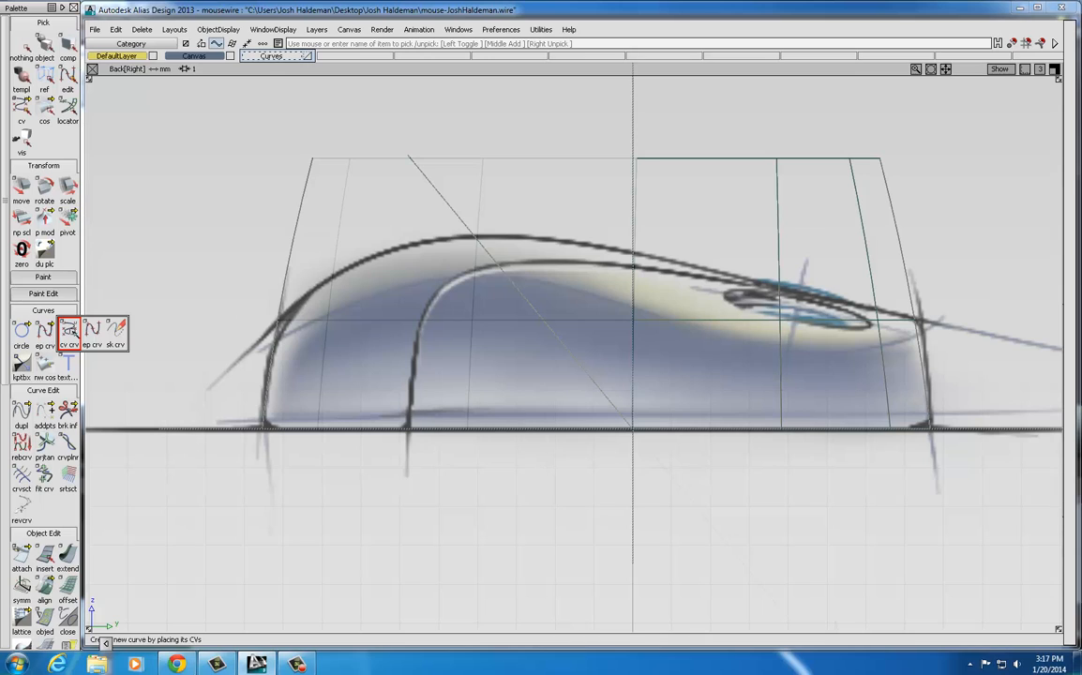
drag(68, 332, 67, 332)
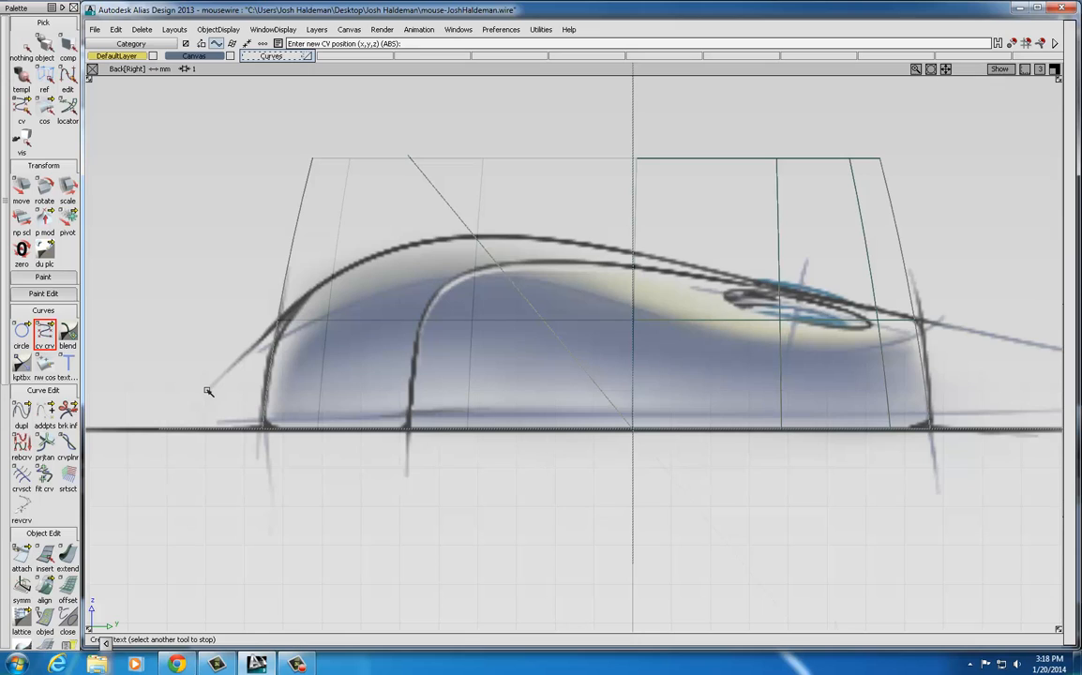
click(208, 389)
click(333, 278)
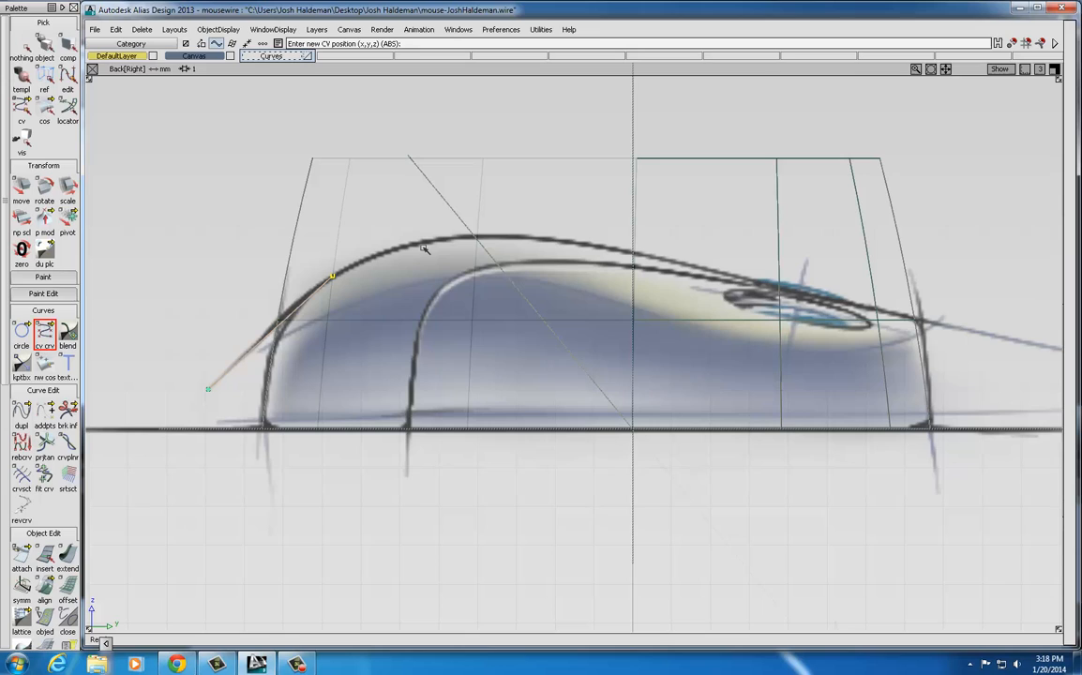
click(479, 237)
click(800, 293)
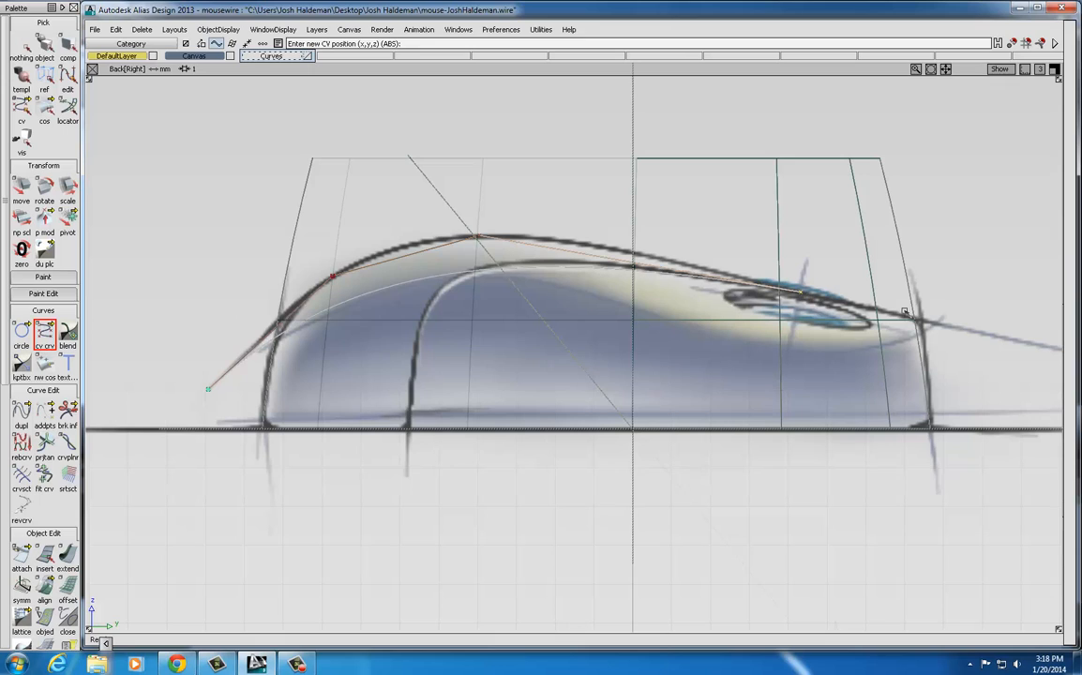
click(961, 328)
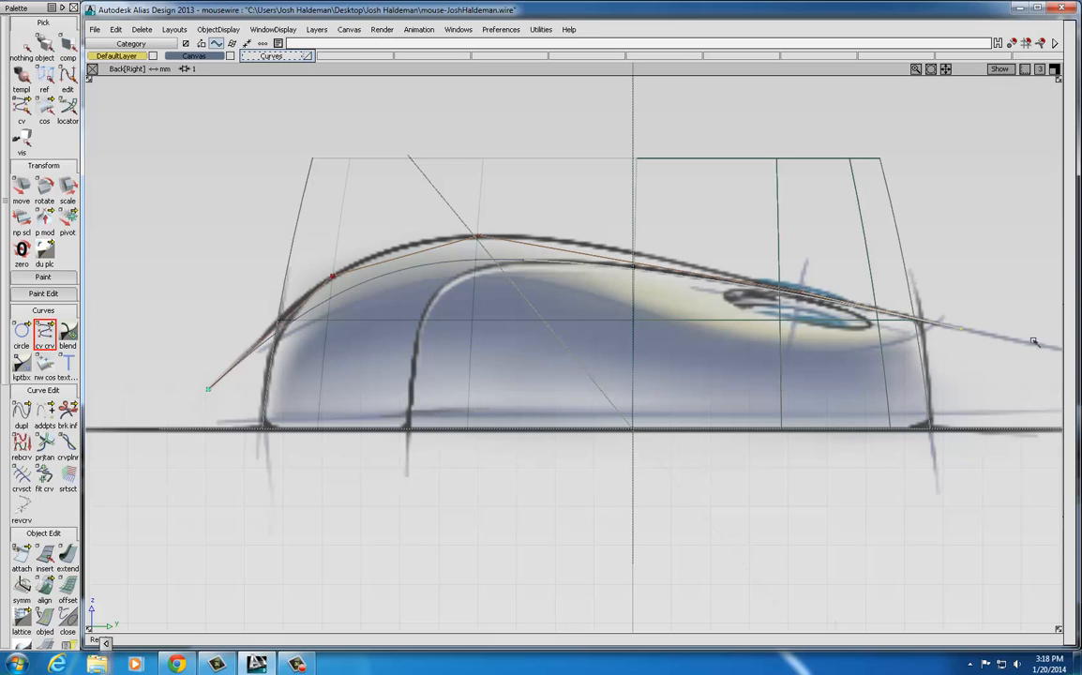
click(1060, 349)
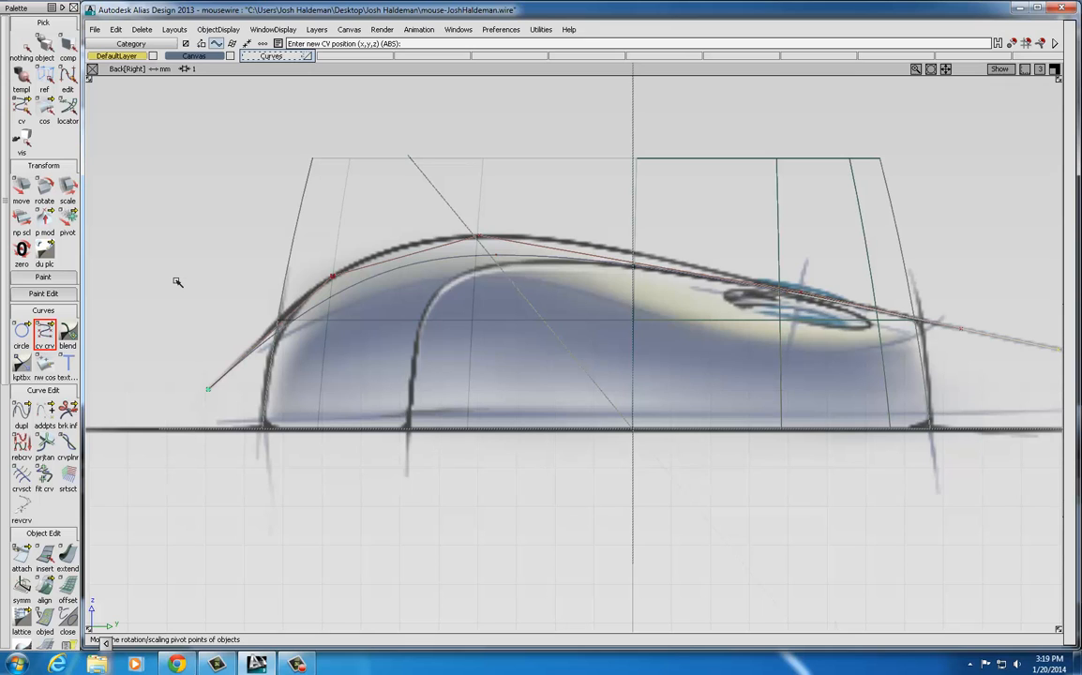
Move the second and third CVs of the top profile curve upward until the curve follows the sketched outline
ctrl+shift+drag(176, 281, 218, 287)
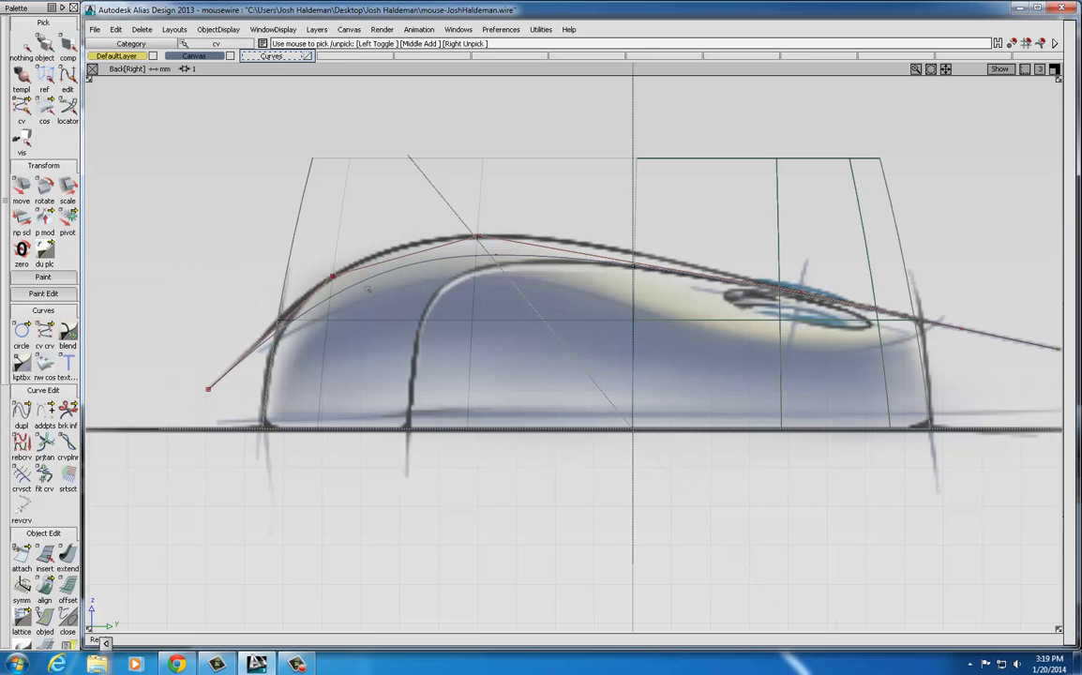
drag(276, 198, 495, 291)
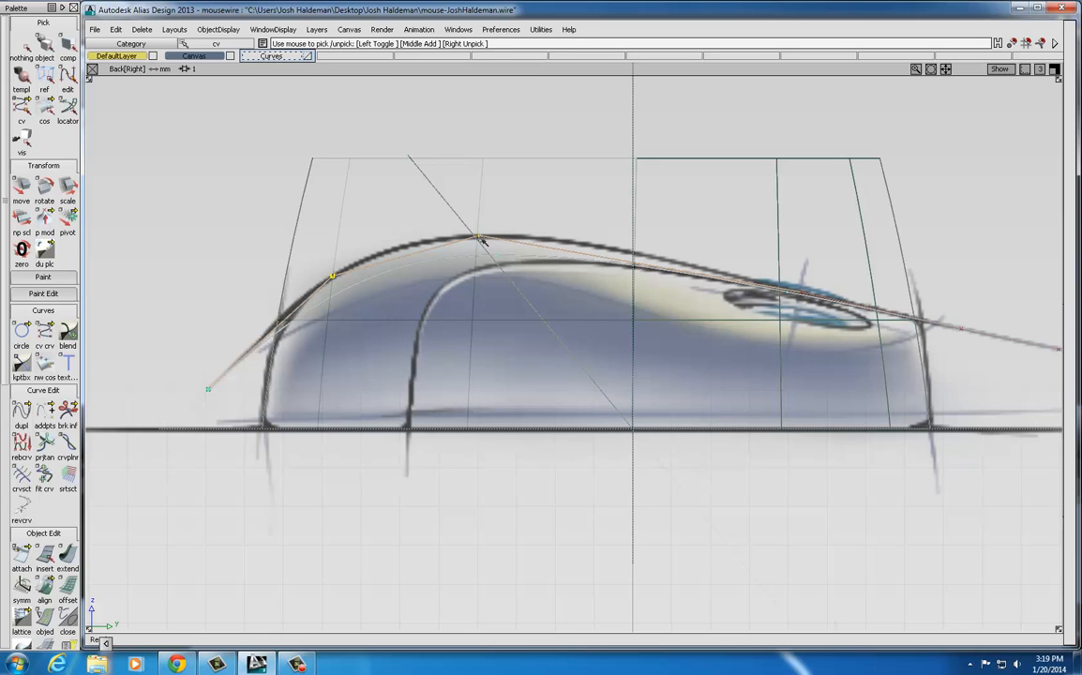
ctrl+shift+right_click(172, 276)
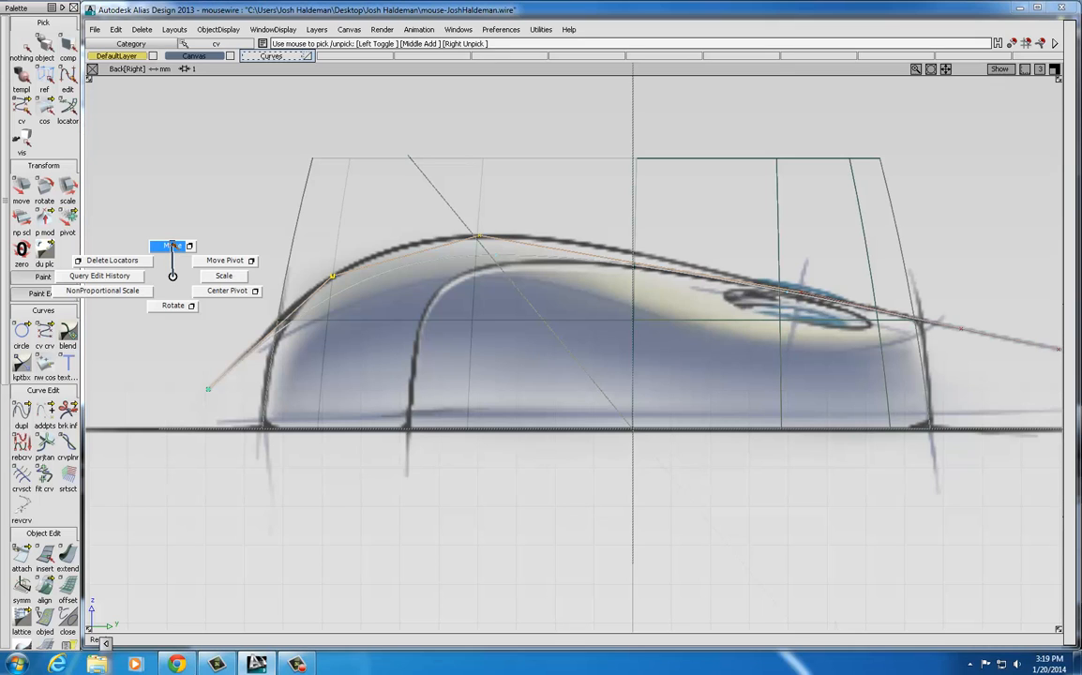
click(172, 246)
mouse_move(219, 272)
mouse_down()
mouse_move(208, 254)
mouse_move(217, 250)
mouse_up()
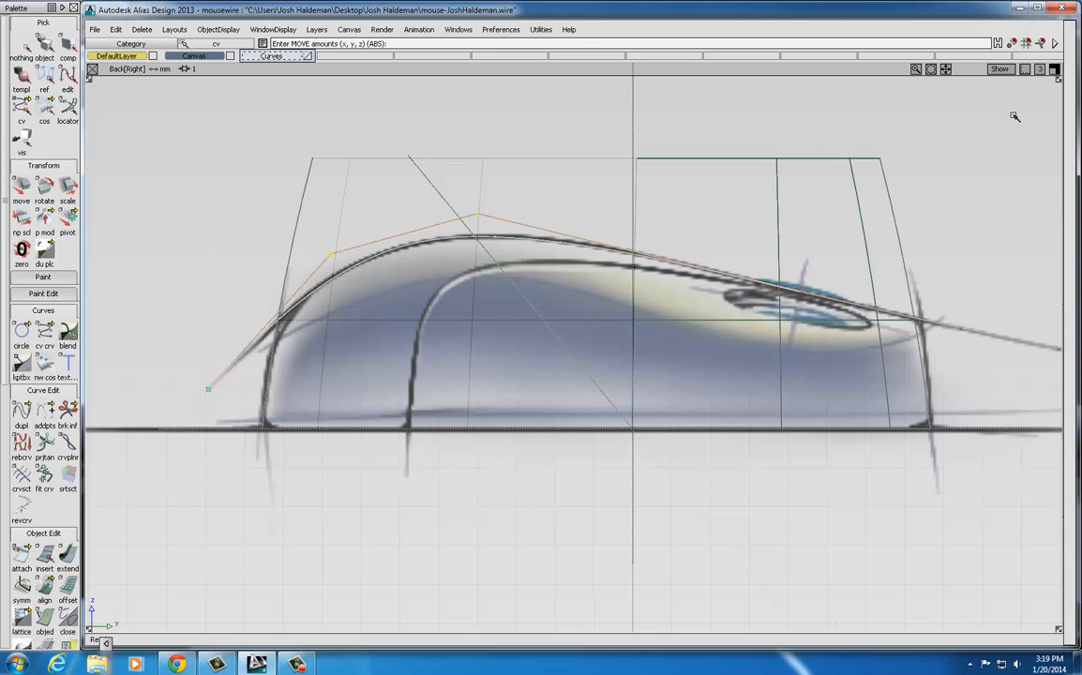
Deselect the CVs, pick the whole top profile curve, and duplicate it
click(25, 47)
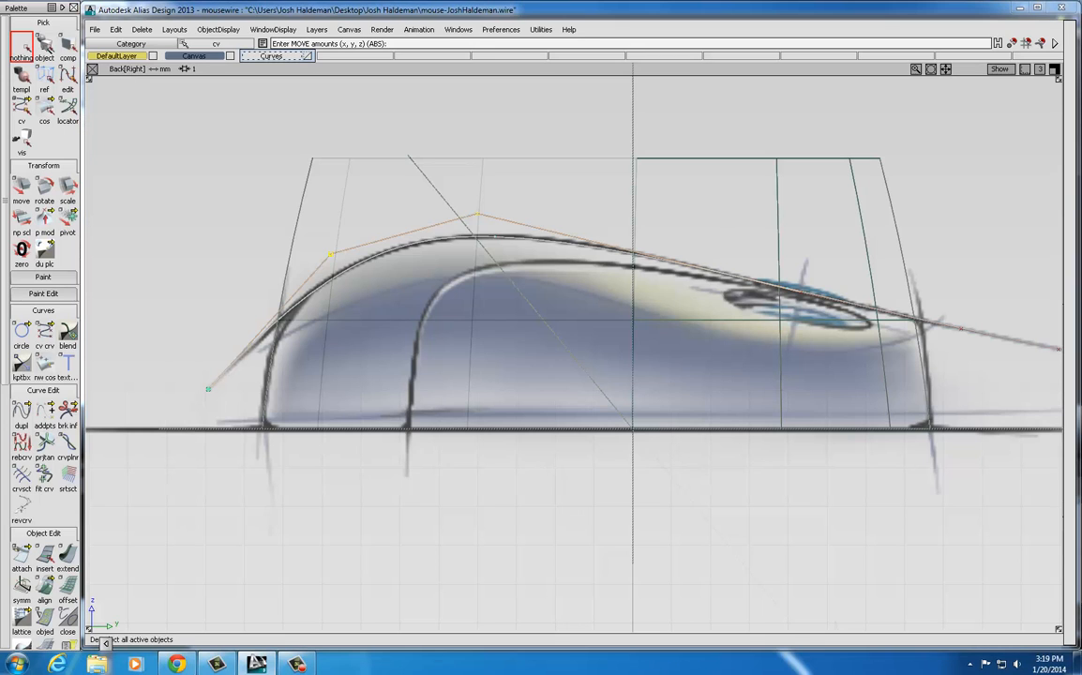
click(344, 274)
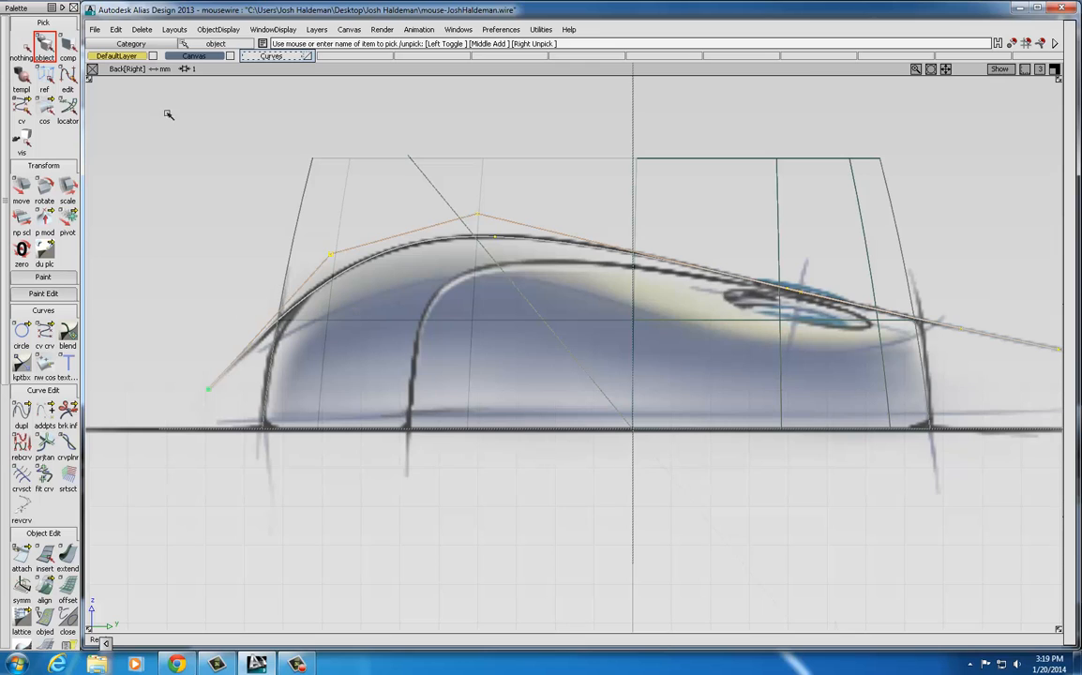
click(119, 30)
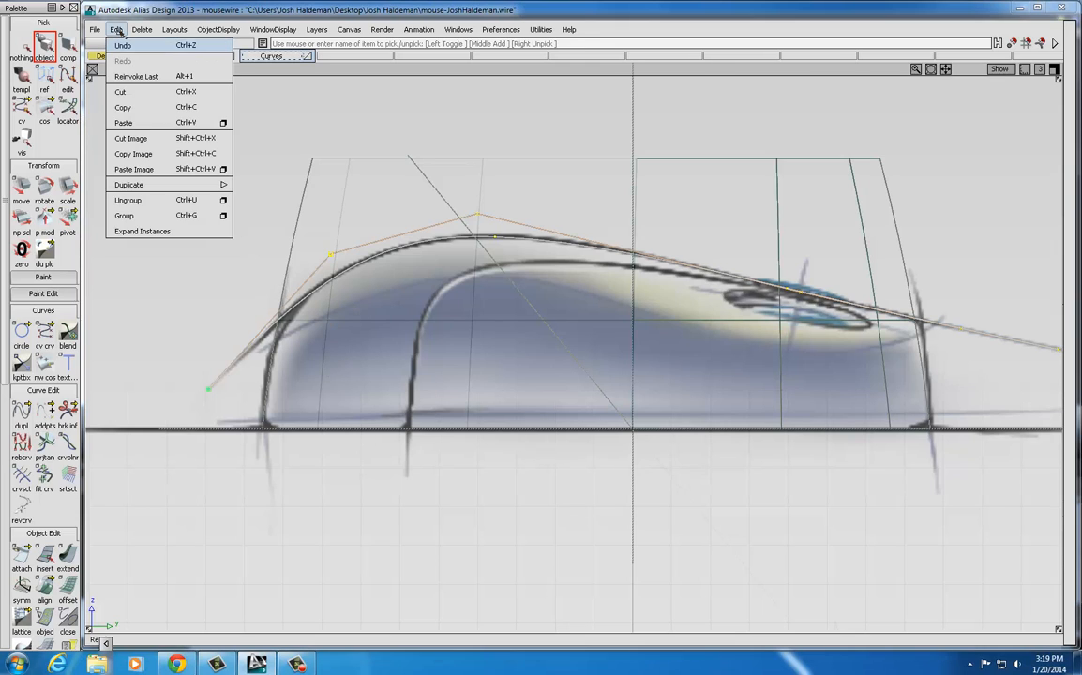
click(22, 46)
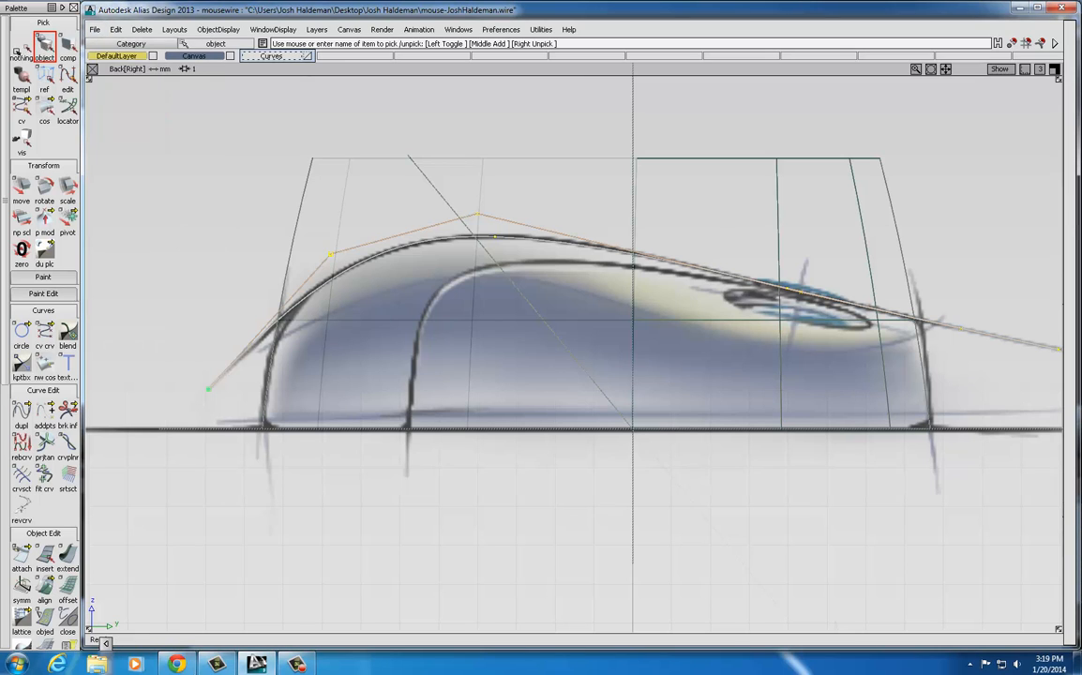
click(22, 46)
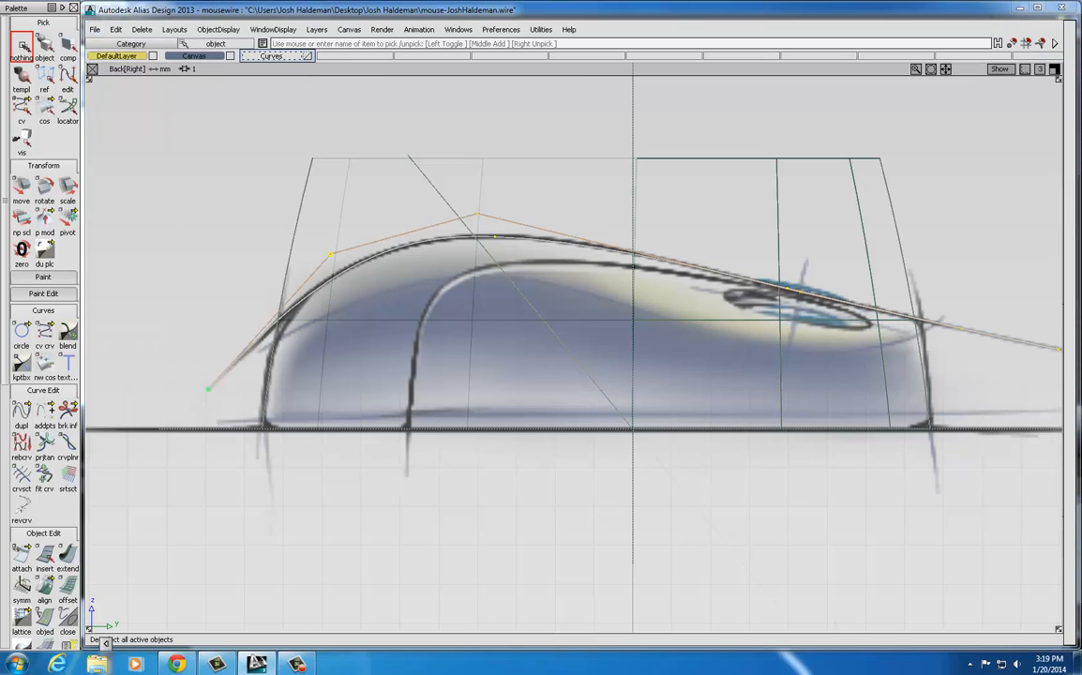
click(310, 299)
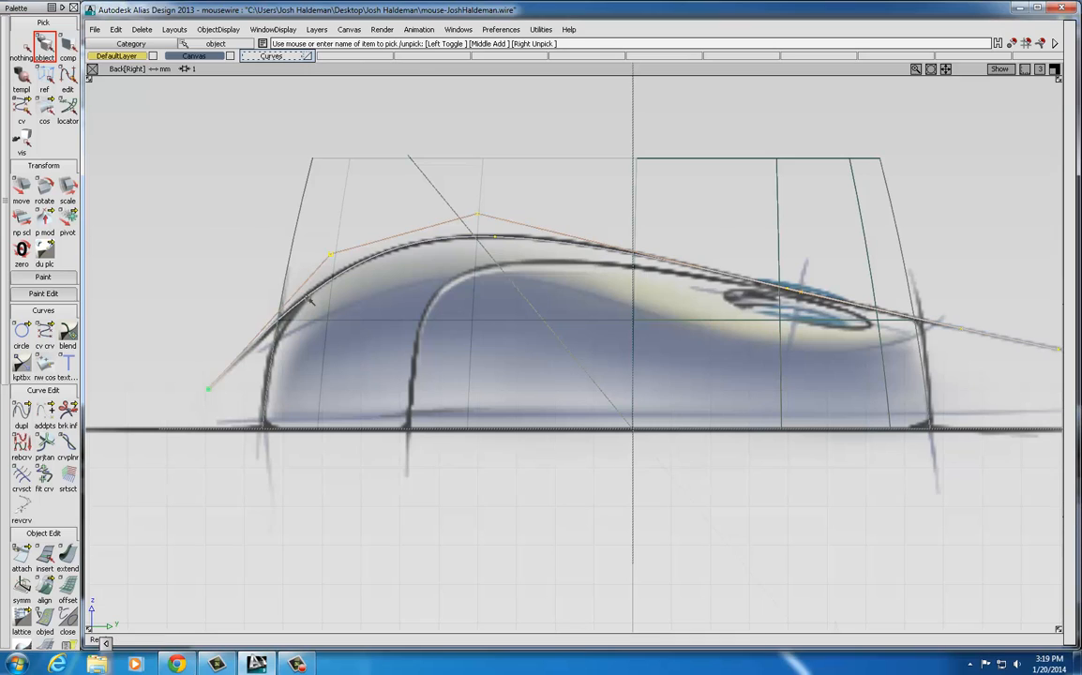
click(115, 29)
mouse_move(126, 184)
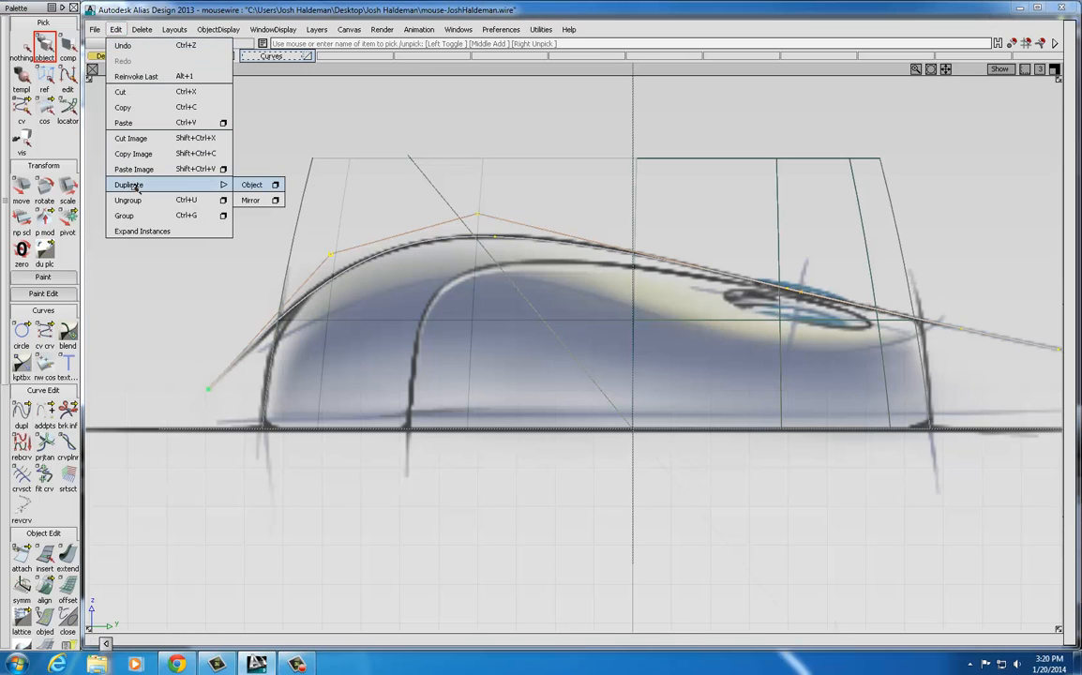
click(251, 184)
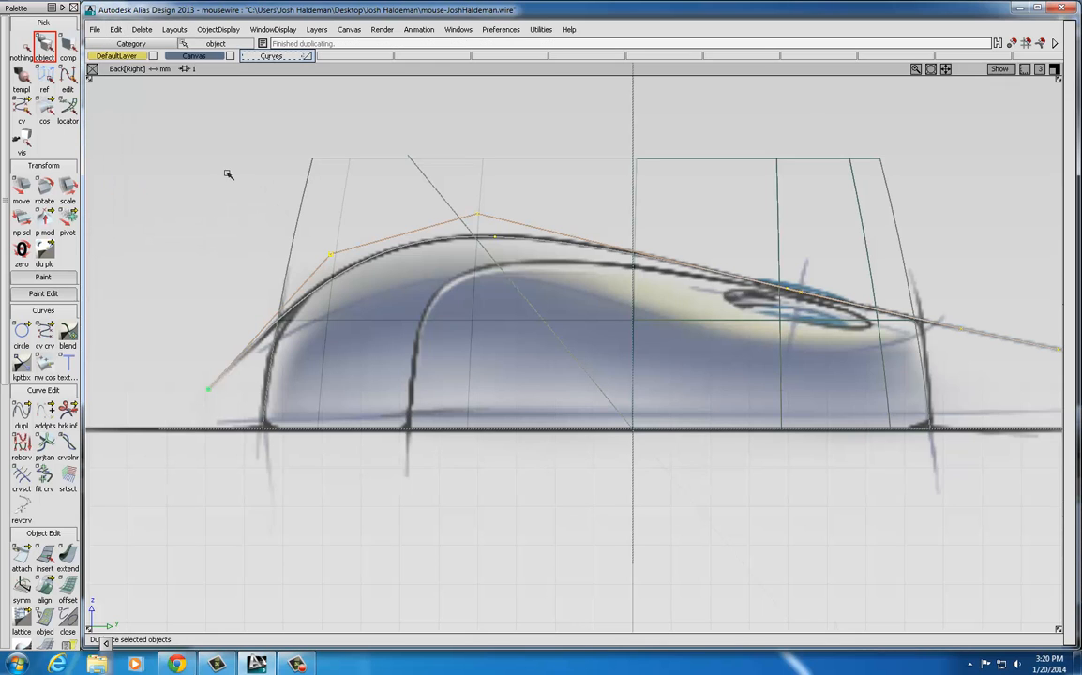
Move the duplicated profile curve straight down so that it sits well below the original in the side view
click(21, 188)
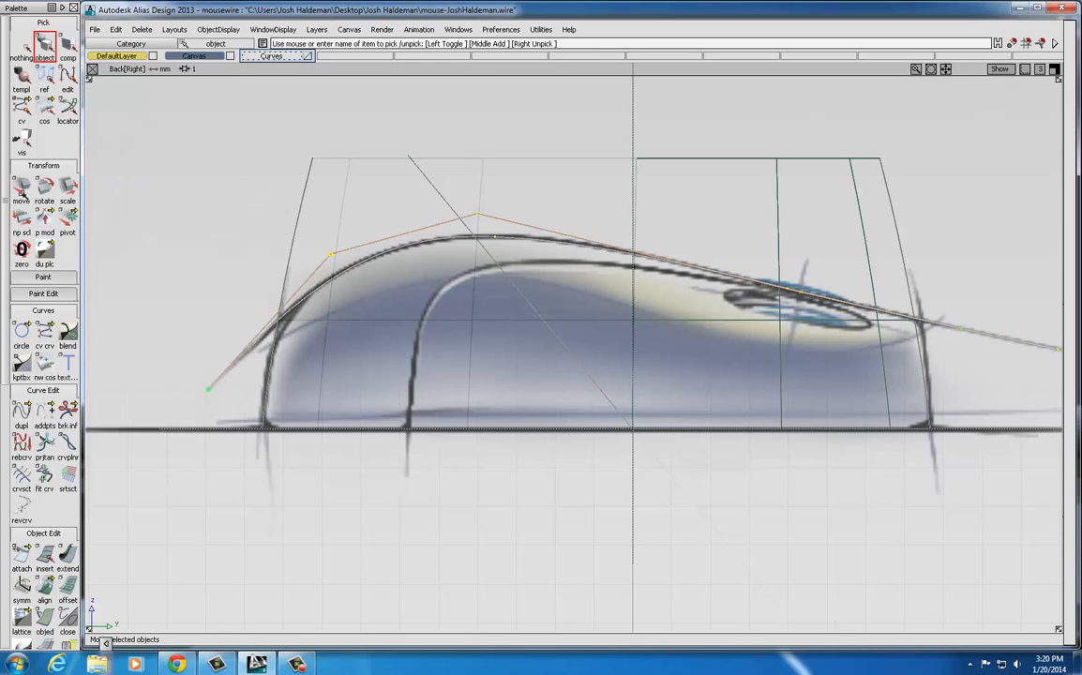
click(20, 187)
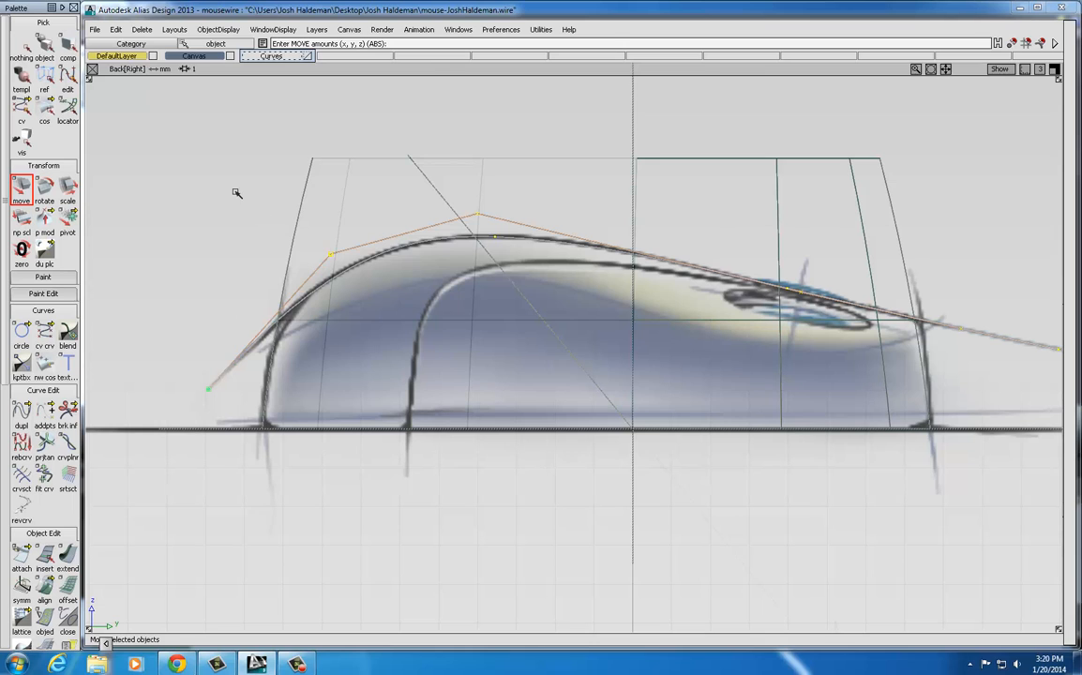
right_drag(235, 190, 225, 286)
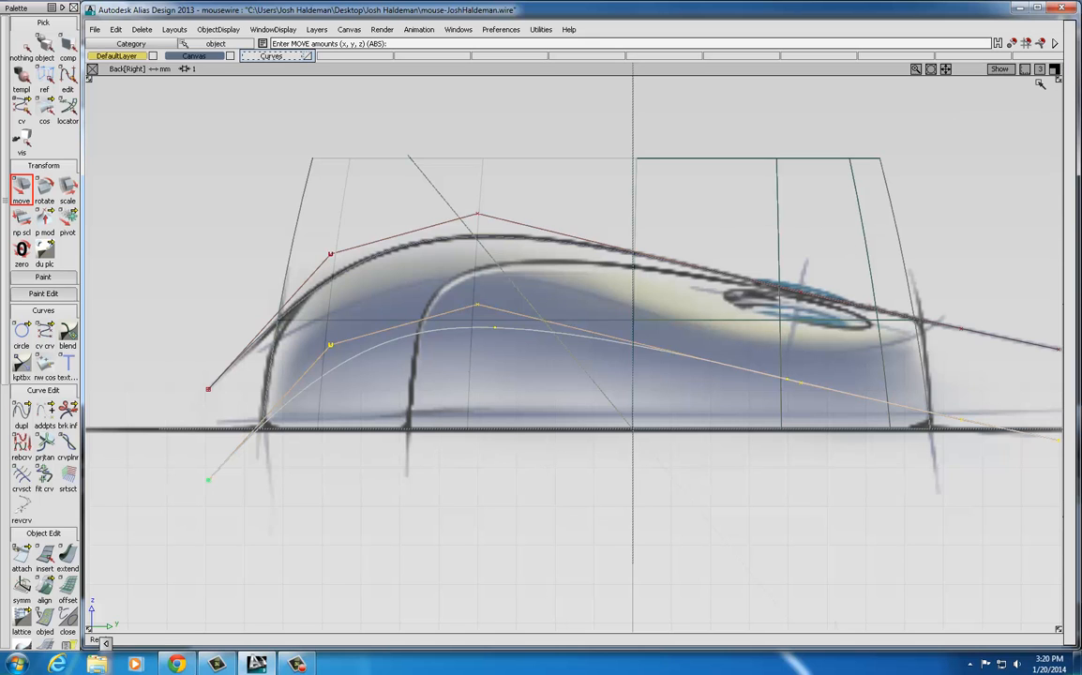
In the Top view, move the duplicated curve sideways along positive X until it lies just outside the mouse body
click(1055, 71)
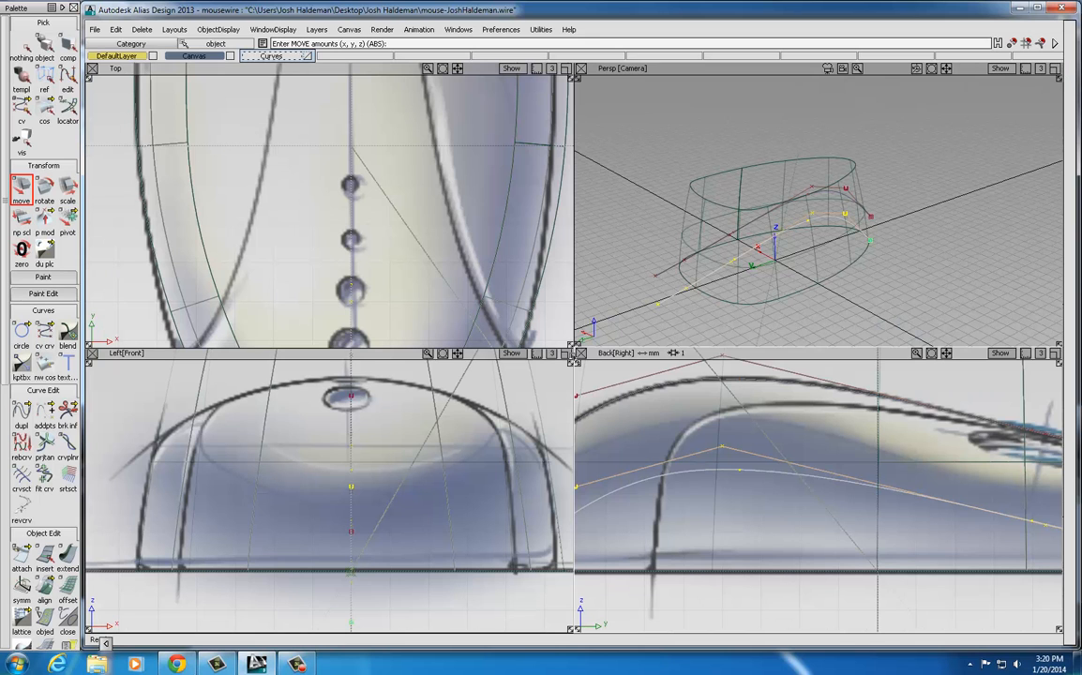
click(567, 69)
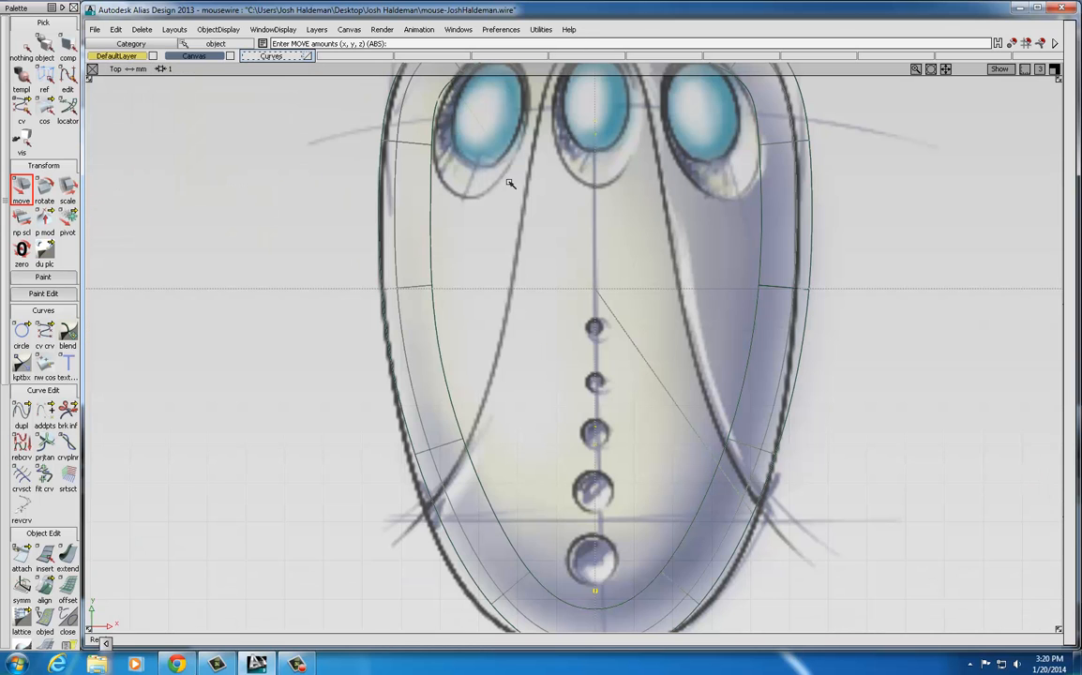
mouse_move(709, 203)
alt+shift+right_down()
mouse_move(713, 251)
mouse_move(689, 261)
alt+shift+right_up()
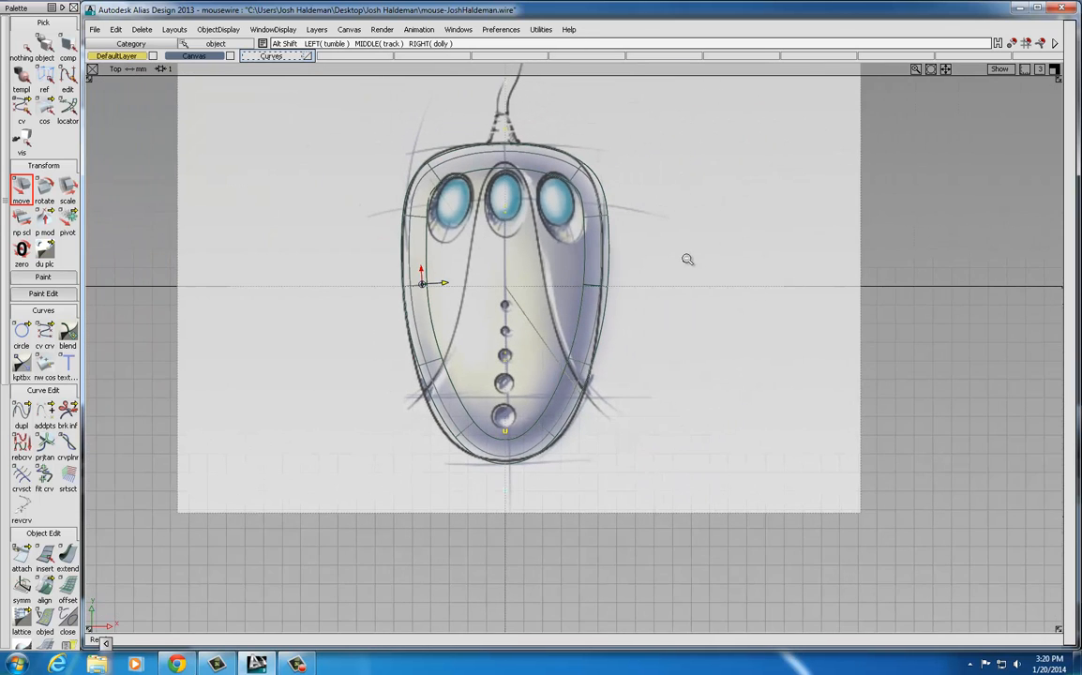
alt+shift+middle_drag(680, 256, 648, 307)
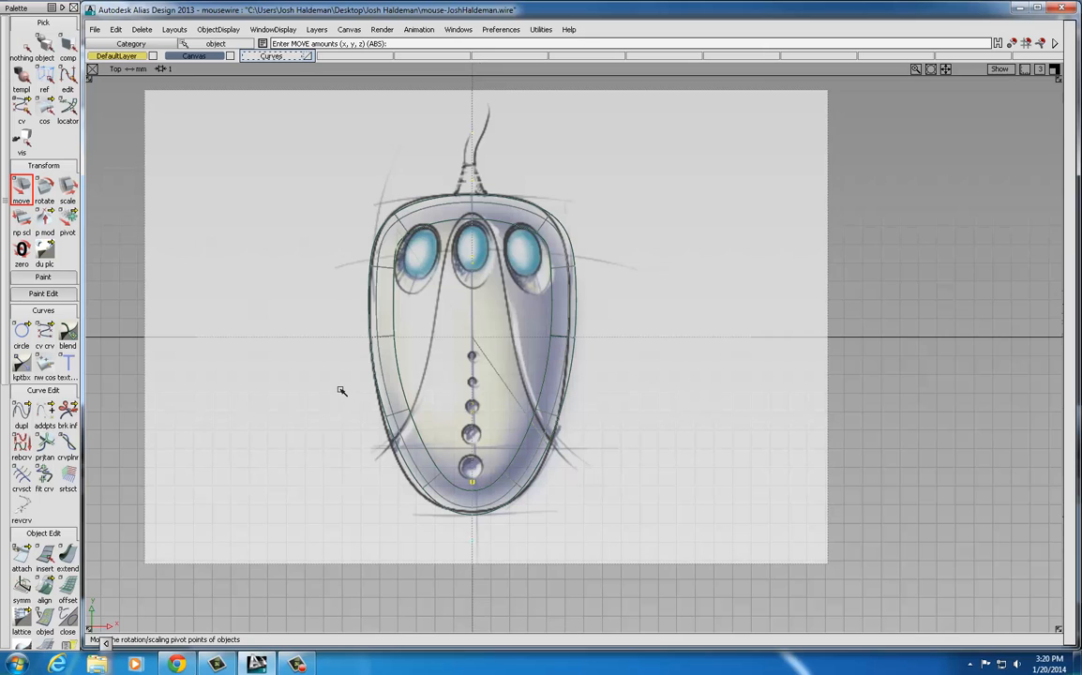
middle_drag(338, 390, 488, 388)
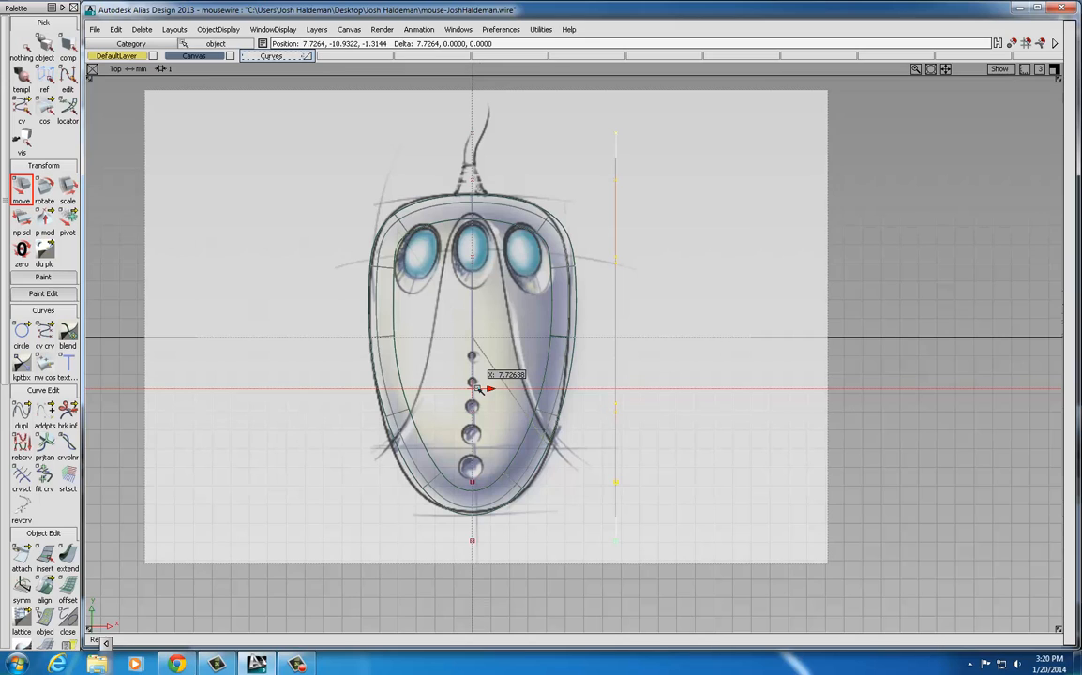
middle_drag(478, 387, 473, 388)
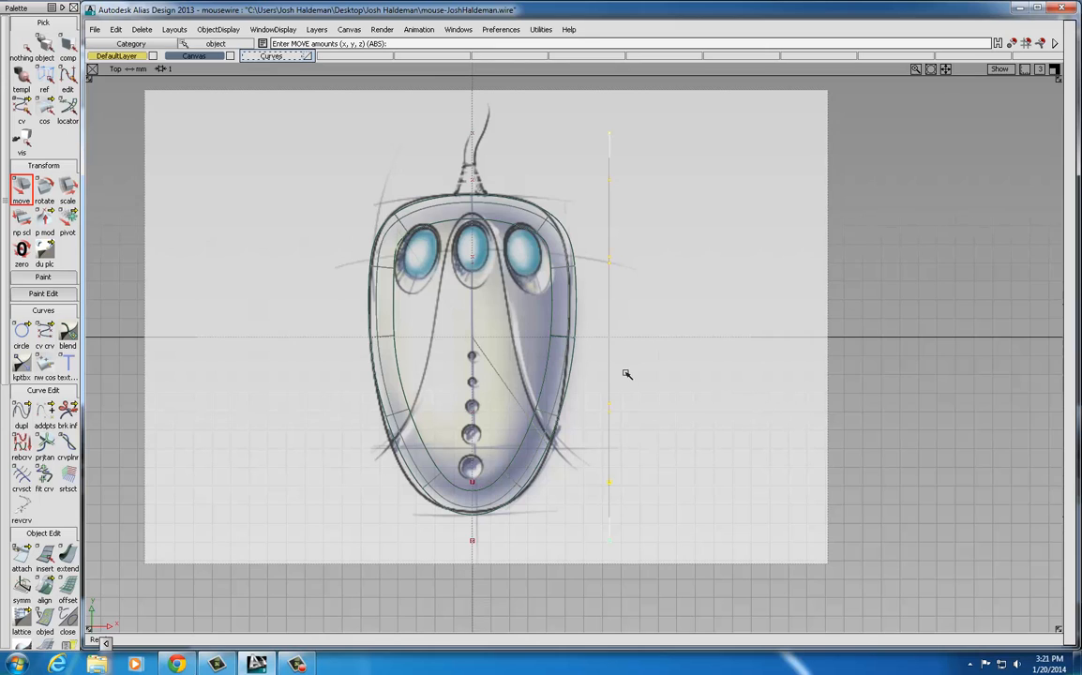
Mirror the lowered side curve across the YZ plane as a duplicate, checking the curves in the perspective view
click(1055, 70)
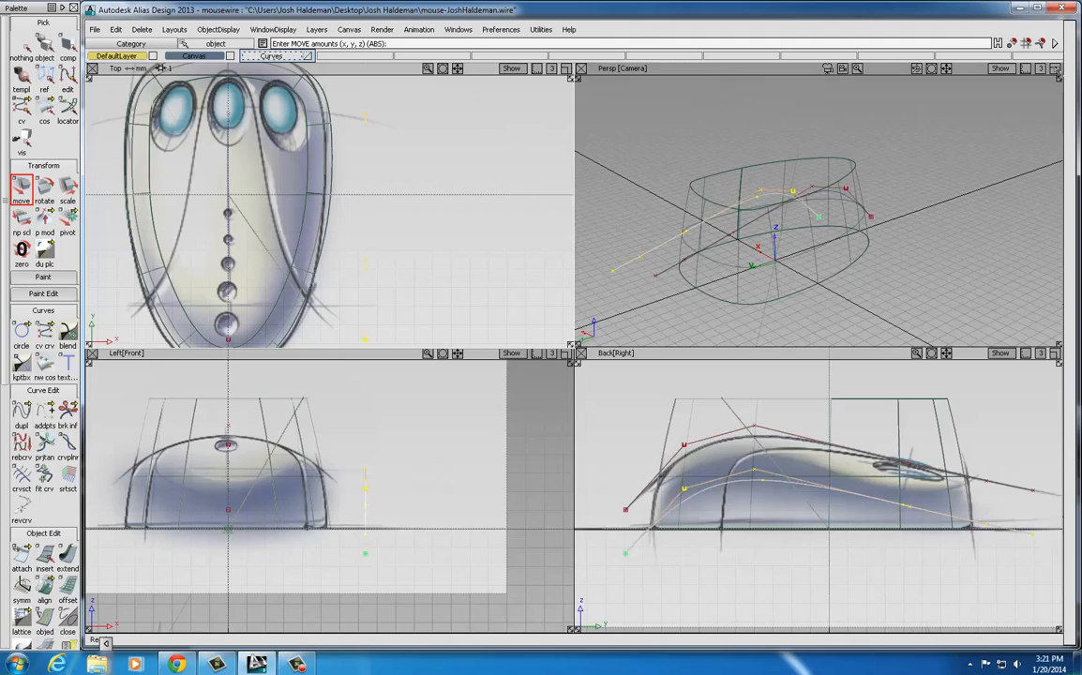
click(1056, 69)
alt+shift+drag(454, 448, 548, 492)
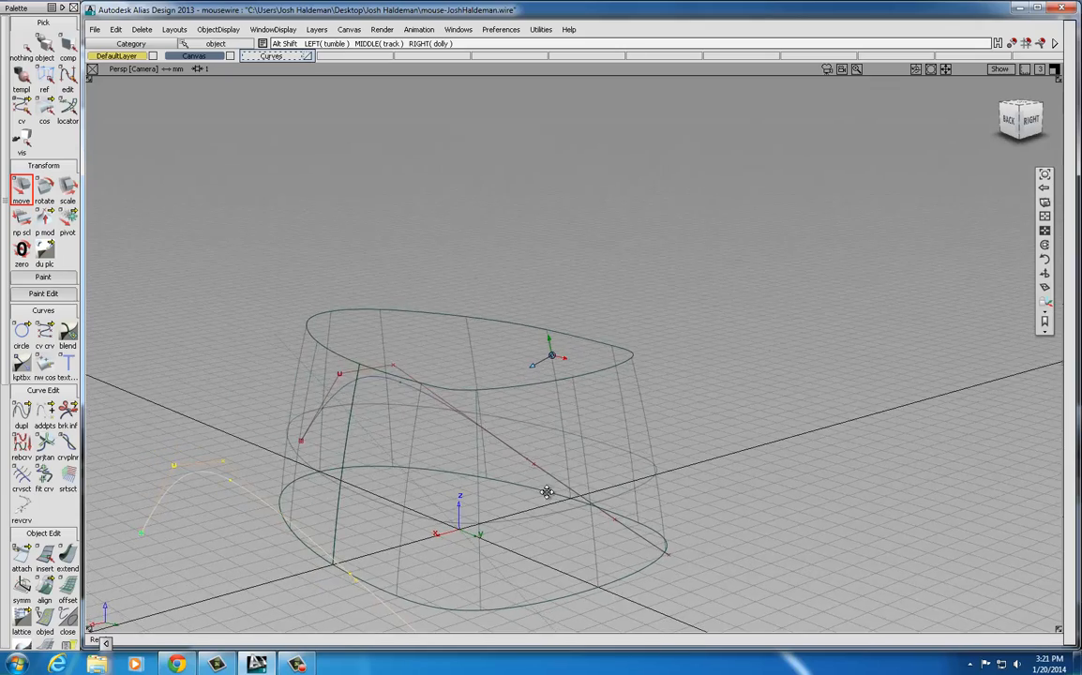
alt+shift+middle_drag(548, 492, 549, 442)
alt+shift+right_drag(549, 442, 527, 435)
alt+shift+drag(521, 427, 517, 455)
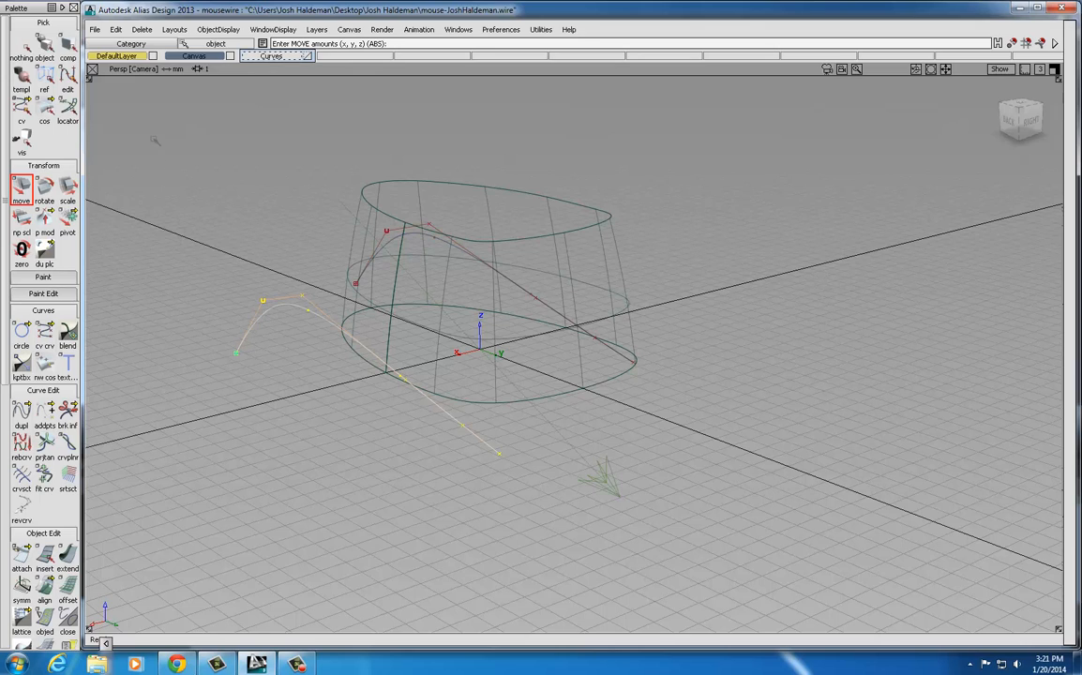
click(115, 30)
mouse_move(141, 184)
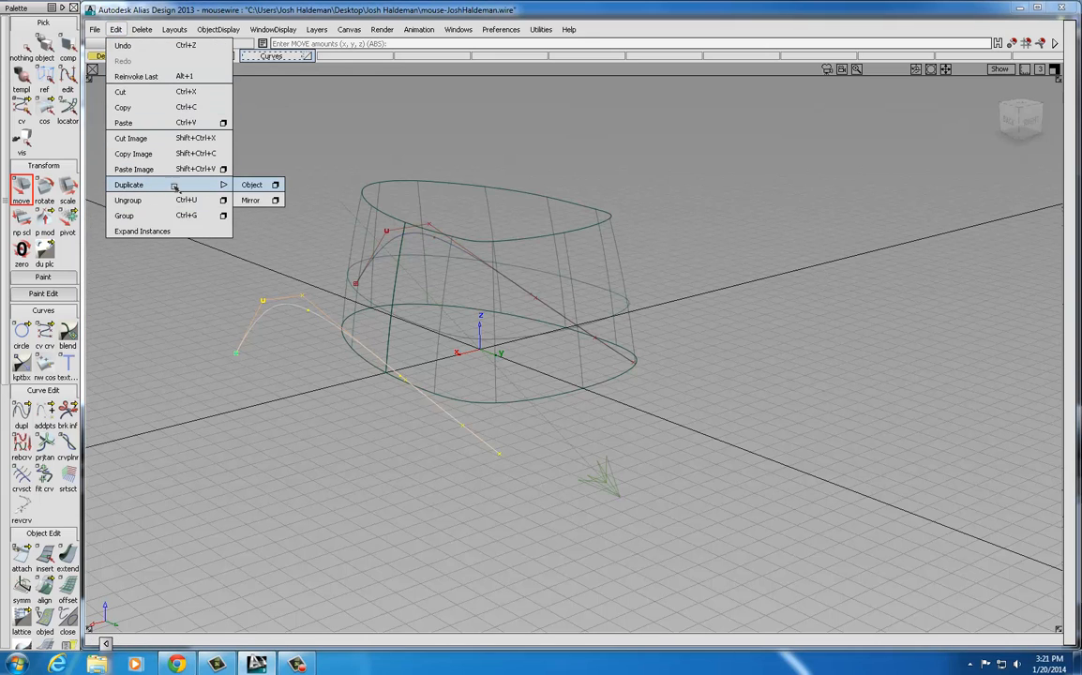
click(277, 200)
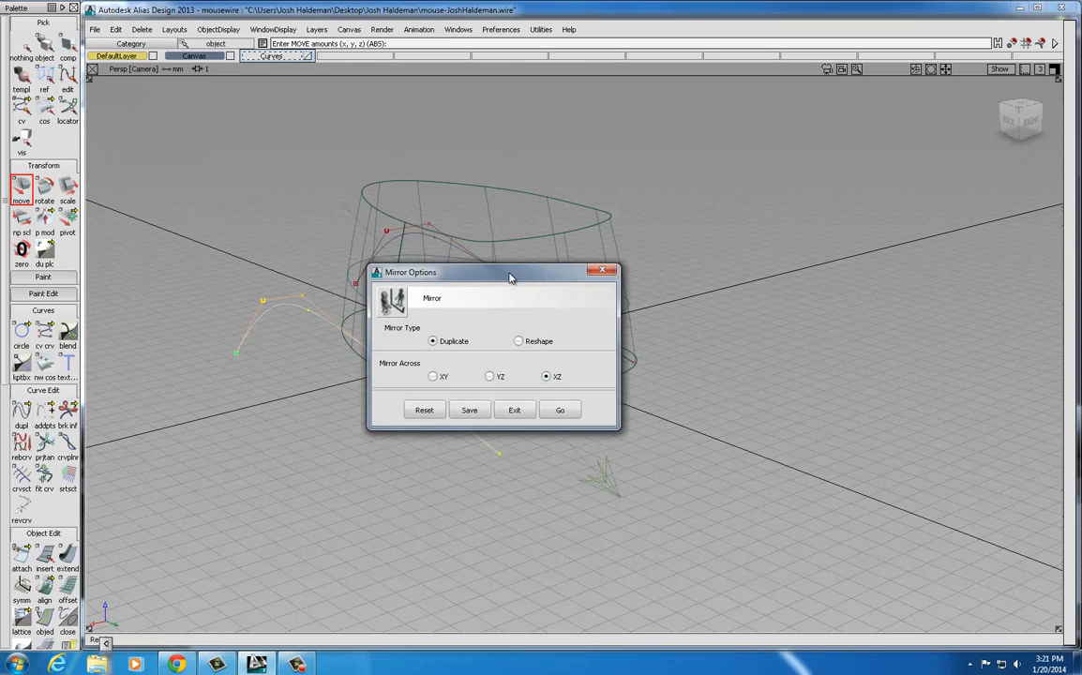
drag(465, 247, 808, 345)
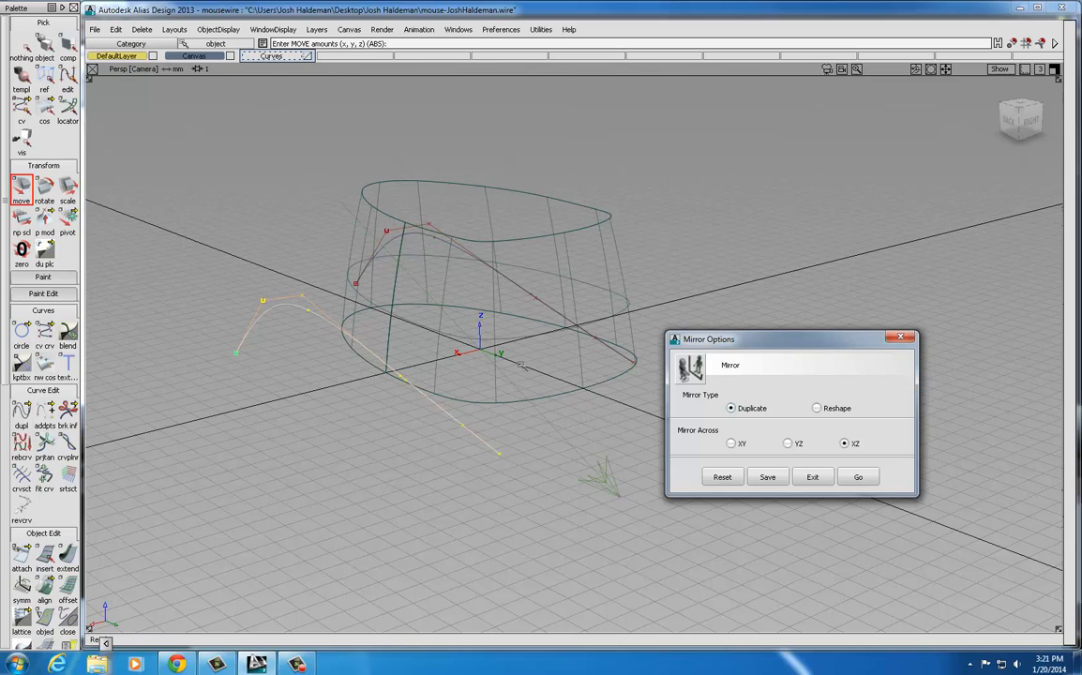
click(793, 445)
click(863, 477)
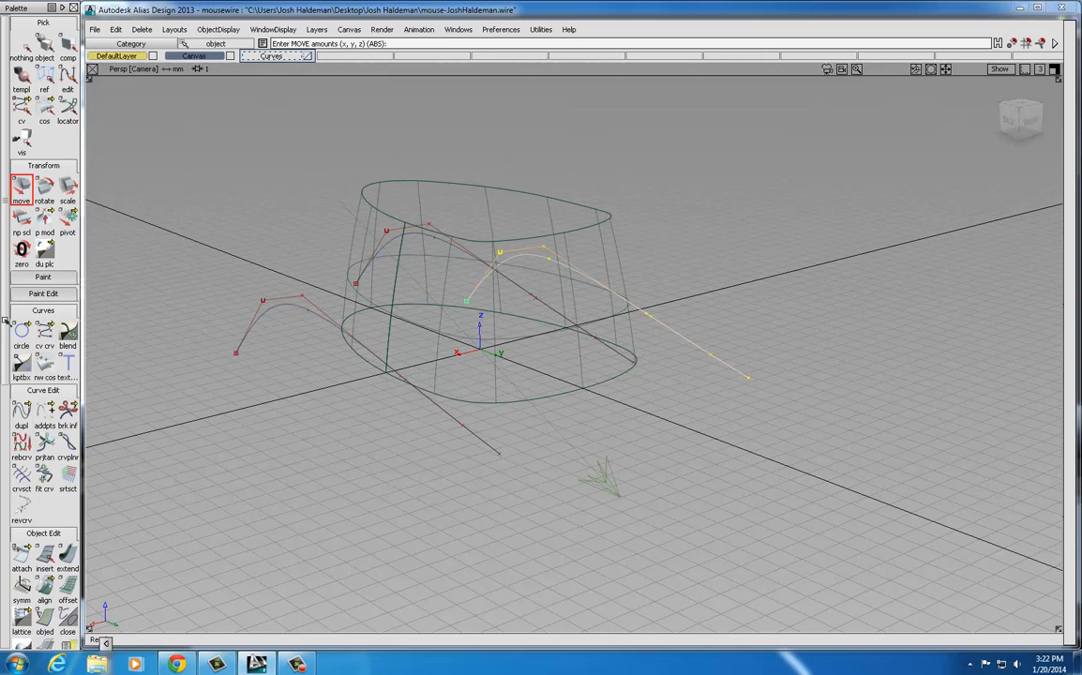
Skin a surface across the mirrored curve, the center profile curve and the original side curve
scroll(5, 301, down, 5)
scroll(4, 466, down, 6)
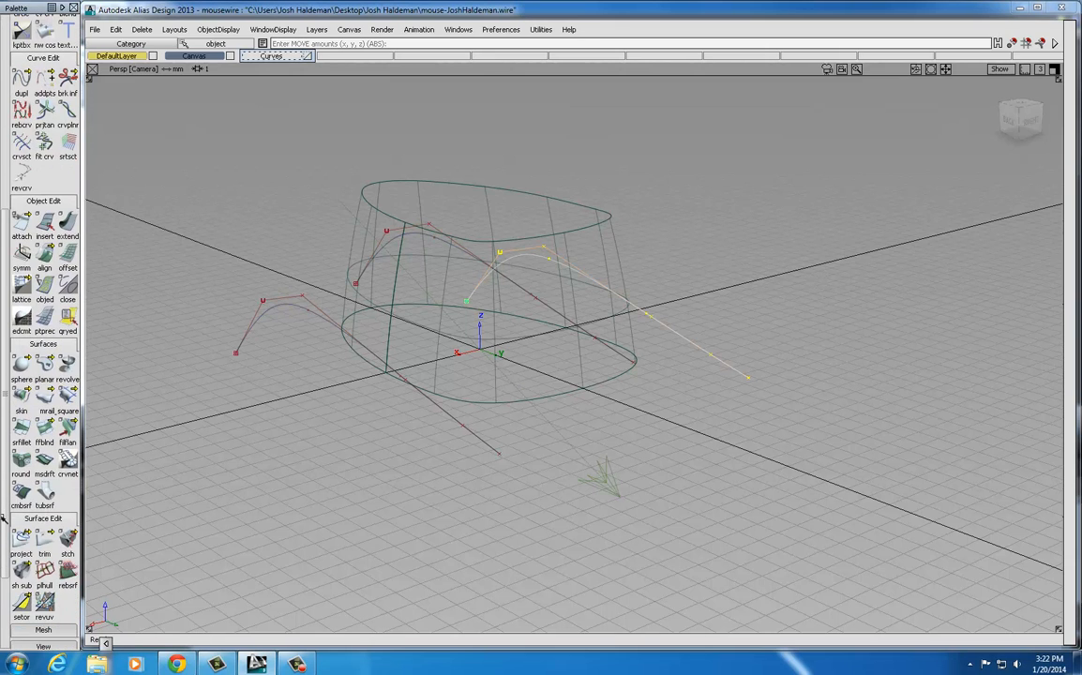
click(21, 388)
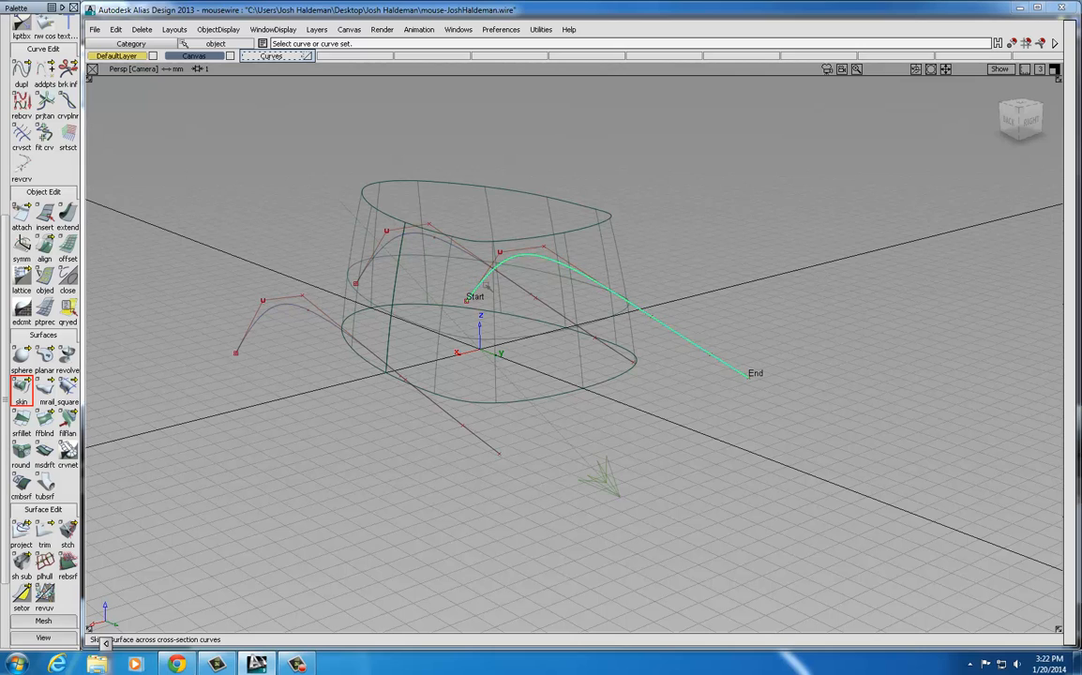
click(523, 289)
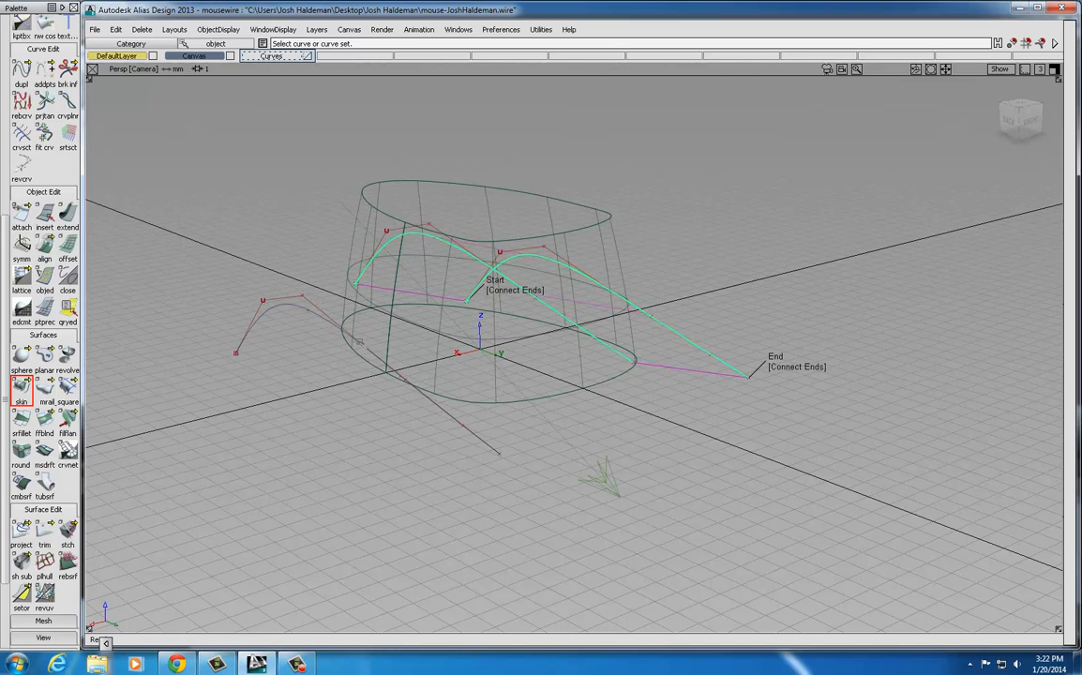
click(377, 349)
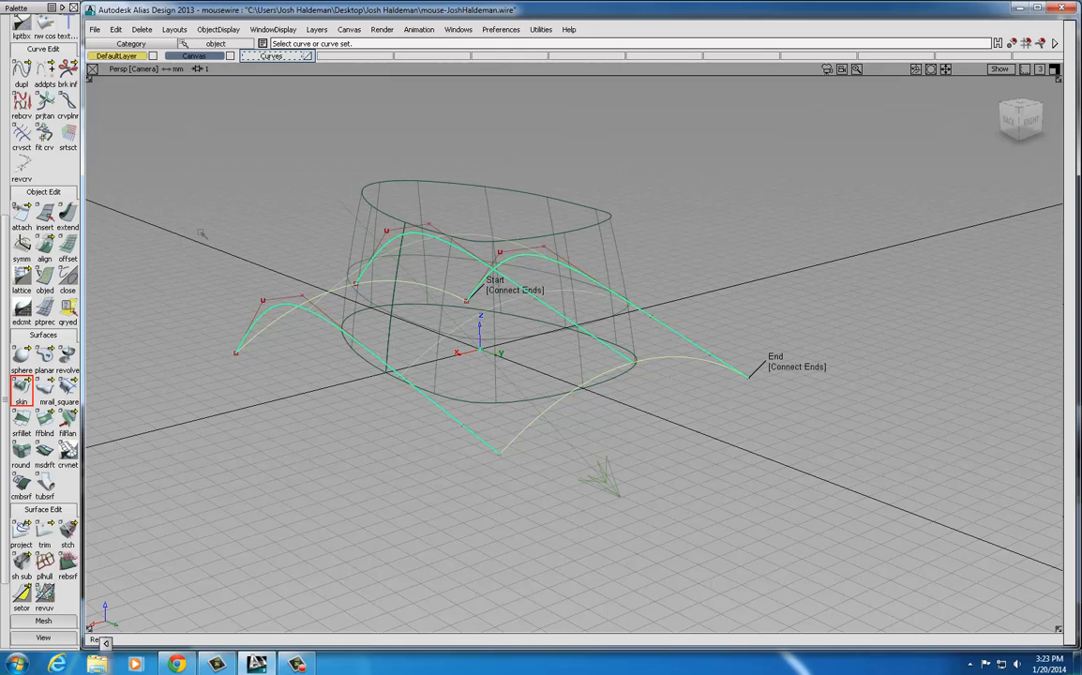
alt+shift+drag(216, 215, 938, 302)
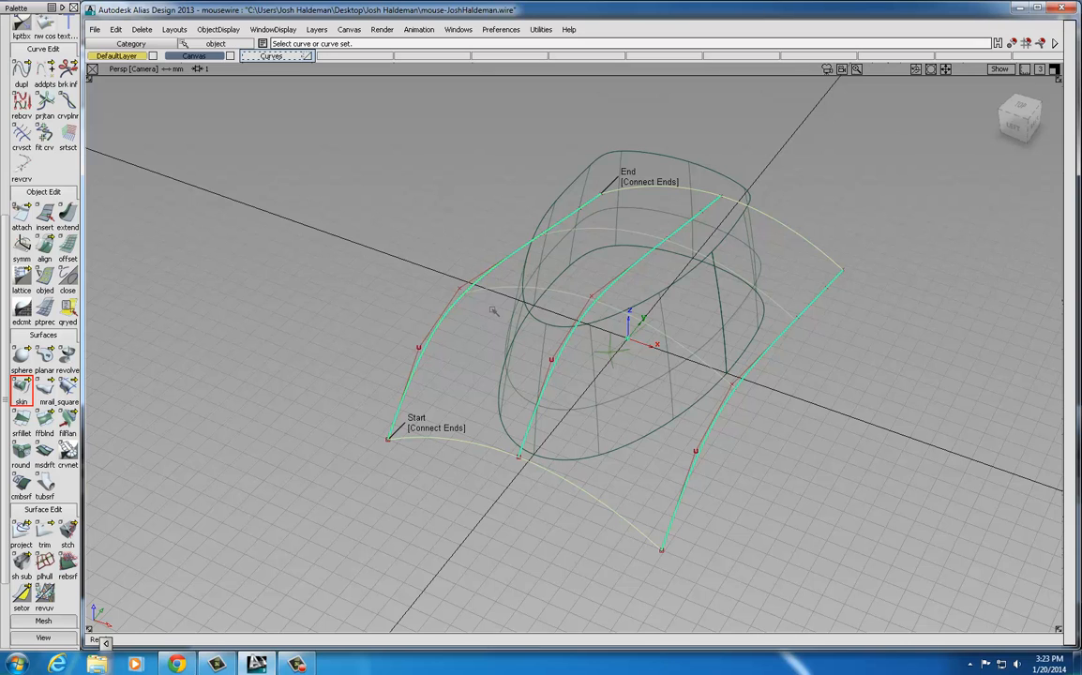
alt+shift+drag(677, 349, 387, 286)
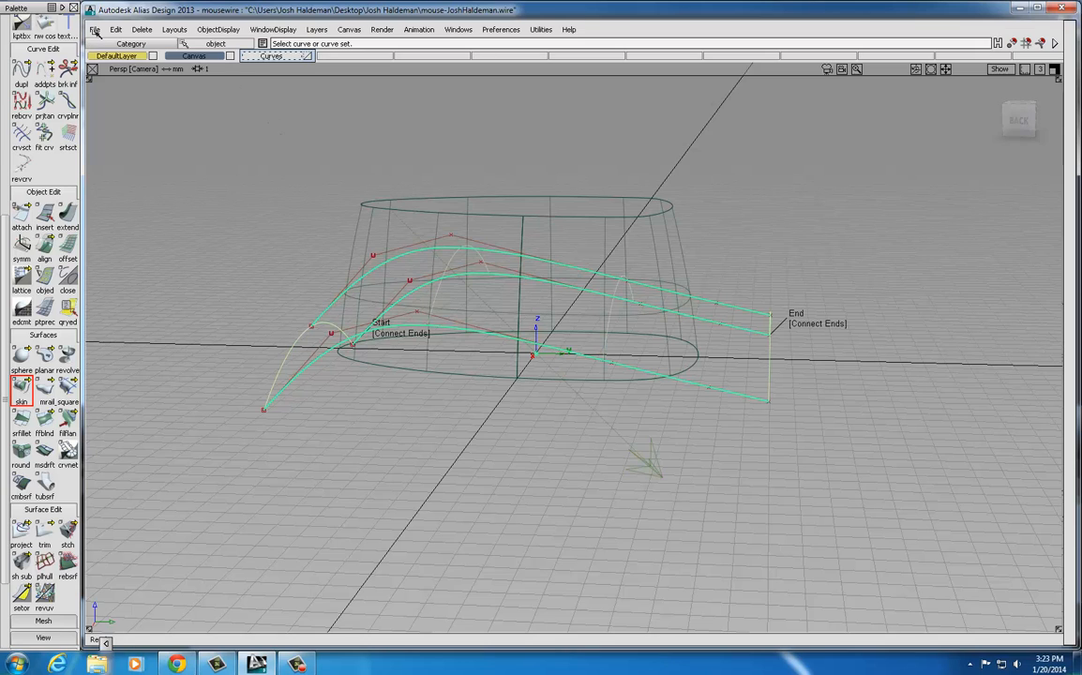
Close the Skin options, leave the Skin tool with nothing picked, and save the wire file
click(95, 30)
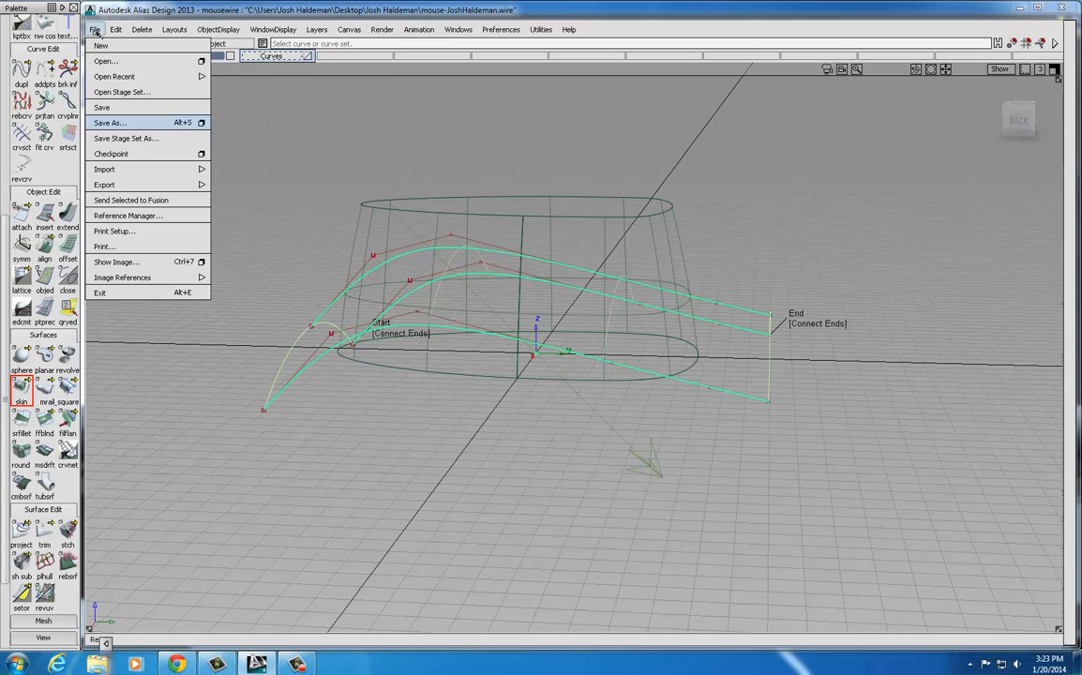
click(102, 109)
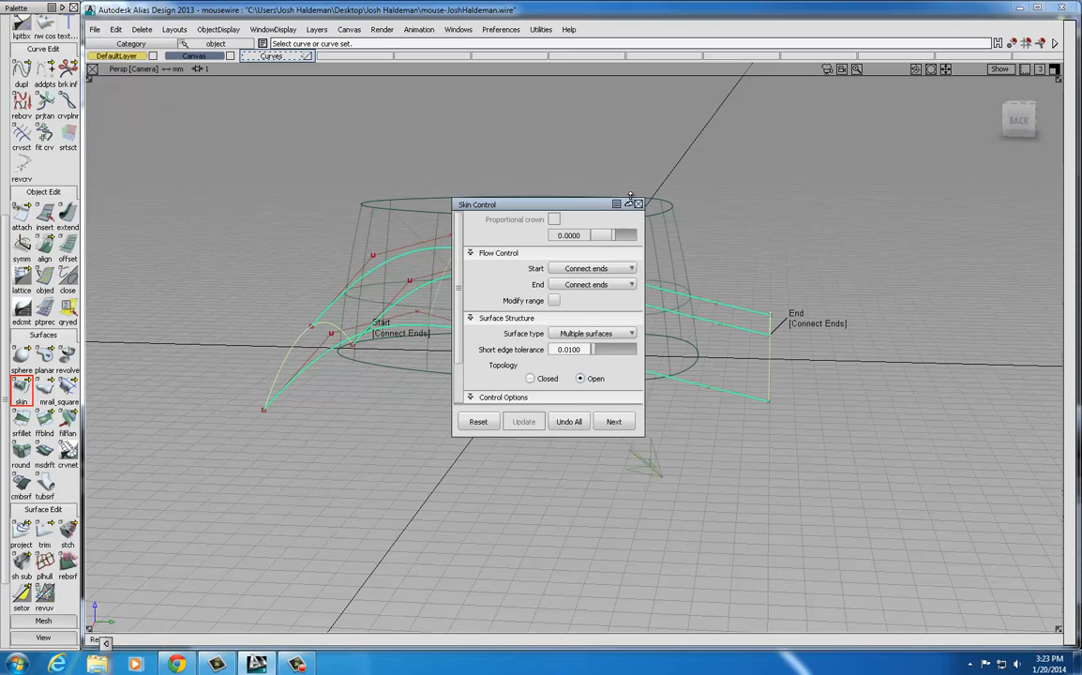
click(639, 204)
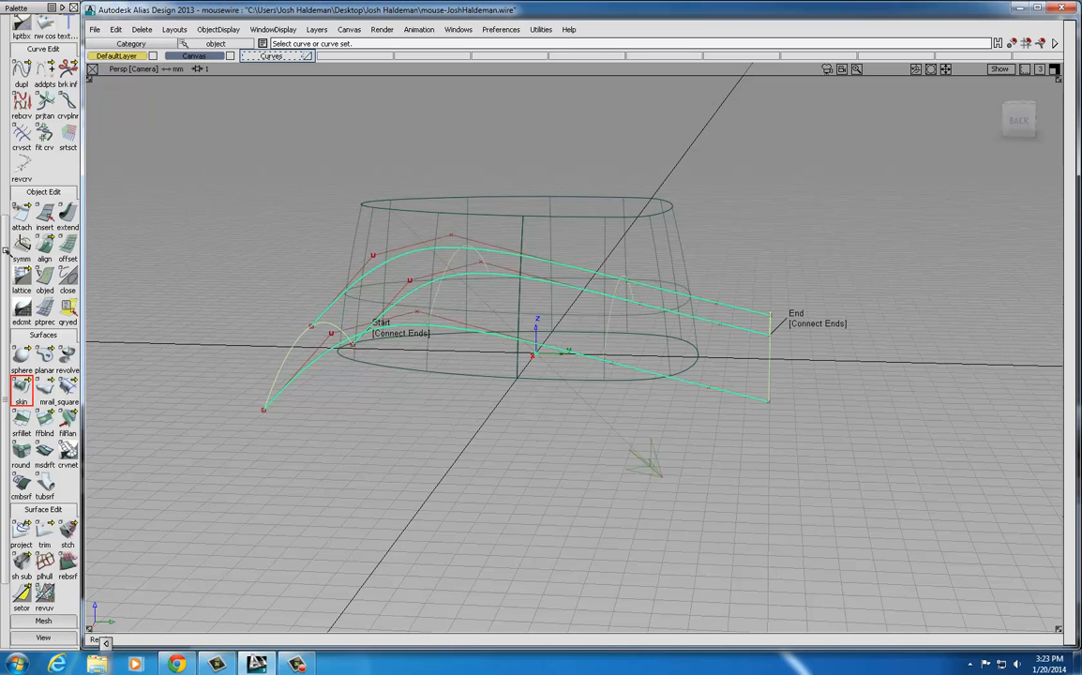
scroll(5, 251, up, 5)
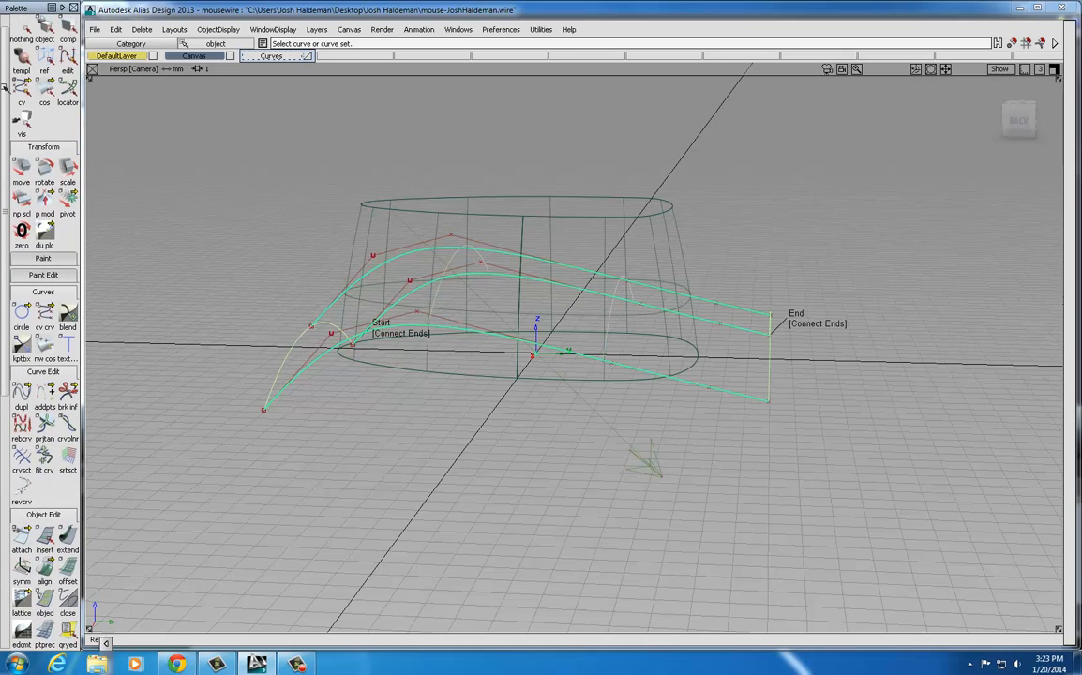
scroll(5, 80, up, 2)
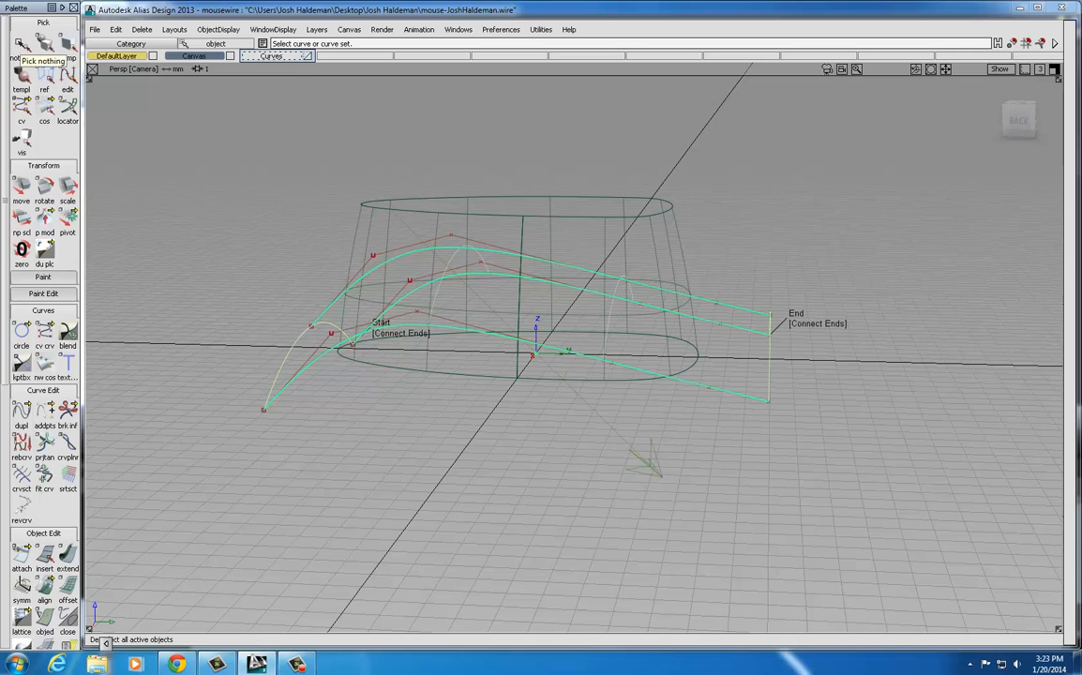
click(22, 45)
click(44, 44)
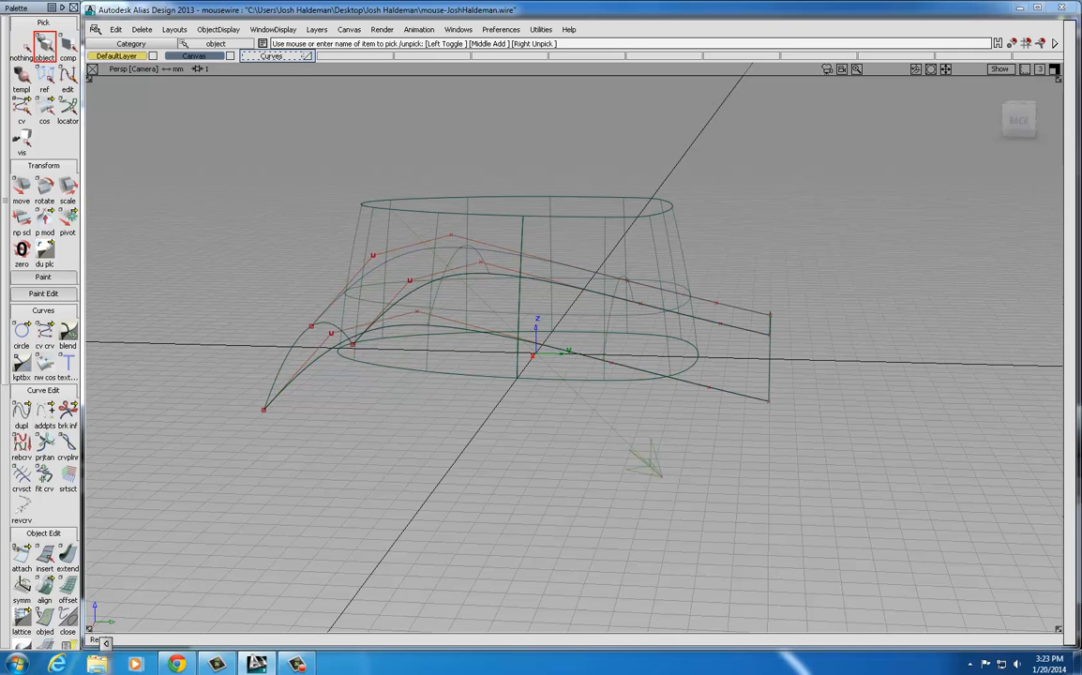
click(93, 29)
click(109, 106)
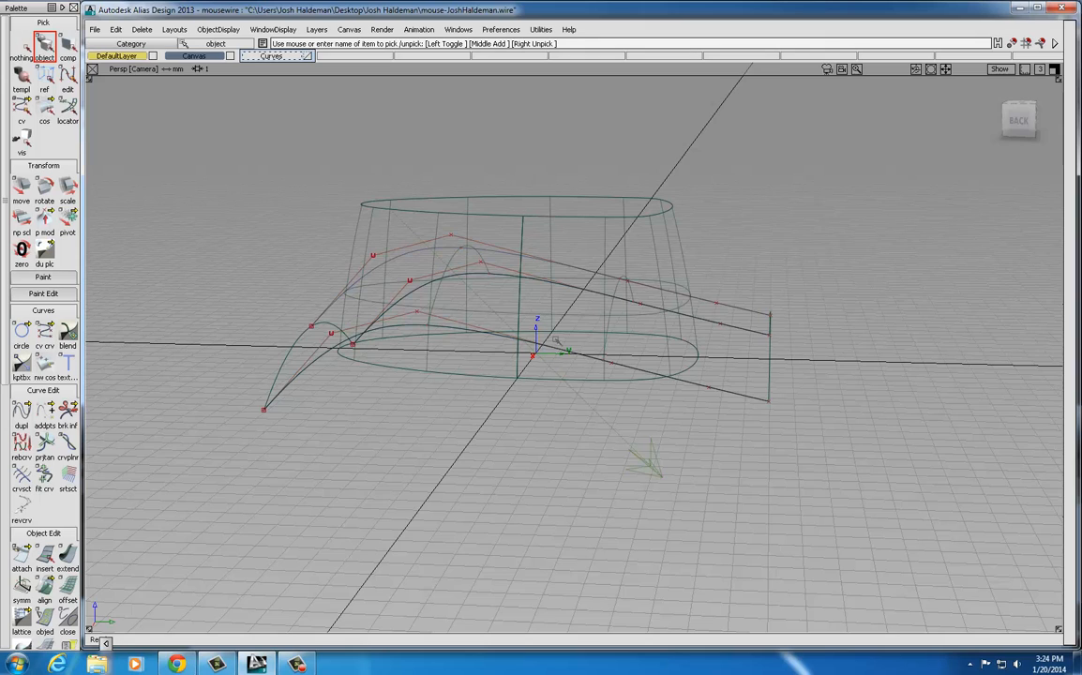
Switch the perspective view to shaded display and examine how the skinned top surface intersects the side surface
click(287, 29)
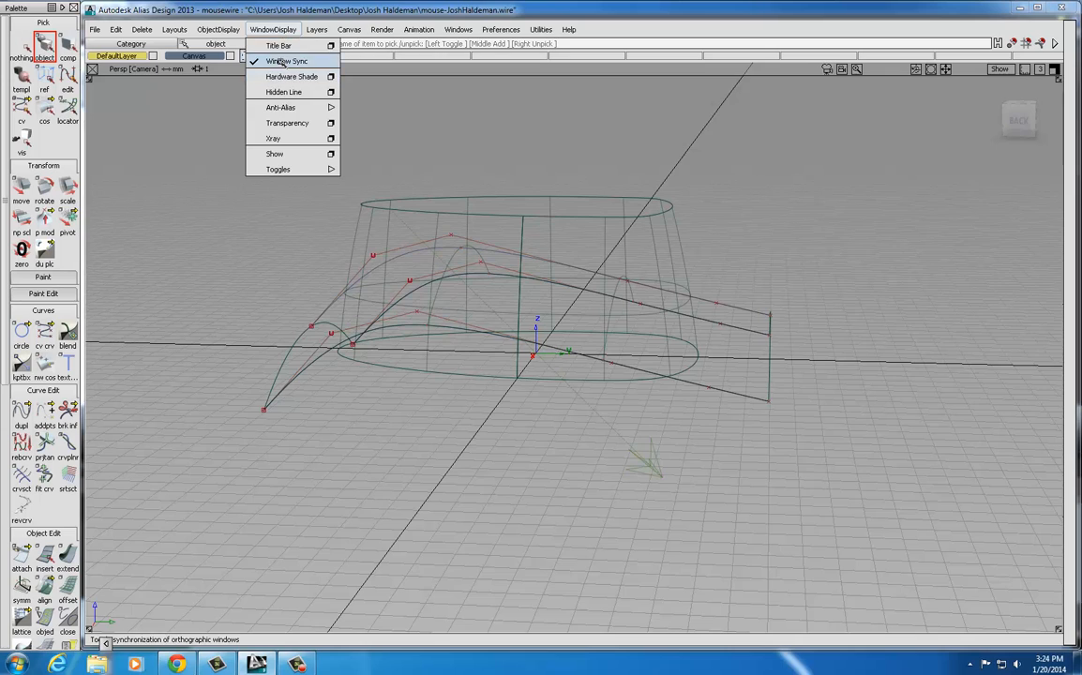
click(253, 72)
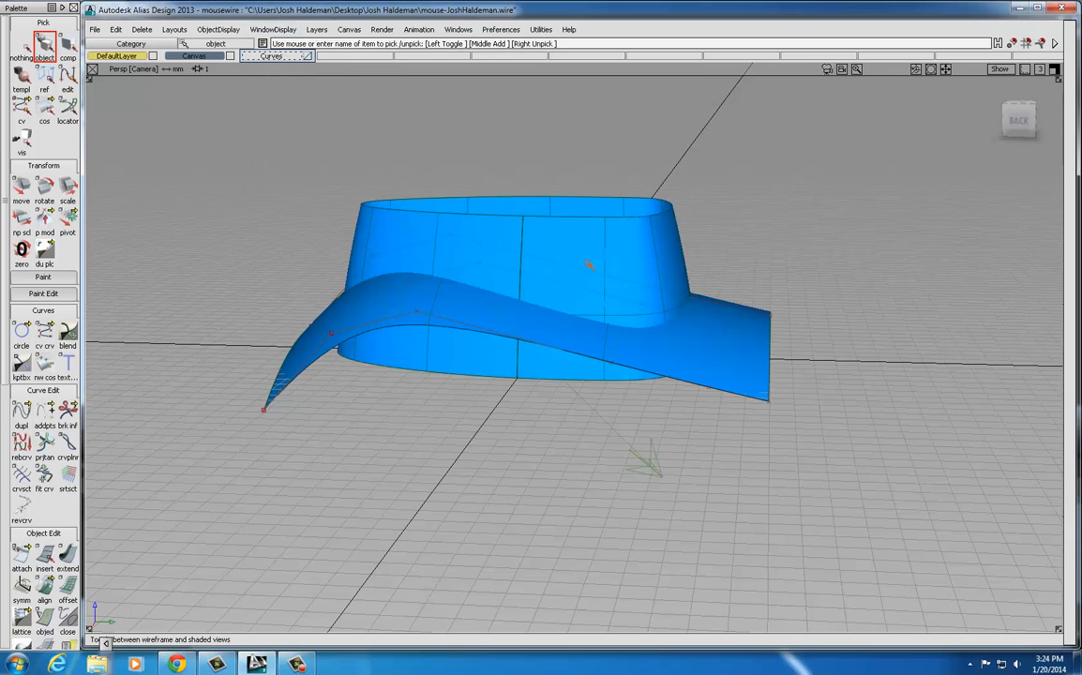
mouse_move(641, 290)
alt+shift+mouse_down()
mouse_move(430, 302)
mouse_move(452, 379)
mouse_move(600, 411)
mouse_move(754, 324)
mouse_move(647, 437)
mouse_move(562, 422)
mouse_move(481, 429)
mouse_move(316, 394)
mouse_move(464, 394)
mouse_move(395, 332)
alt+shift+mouse_up()
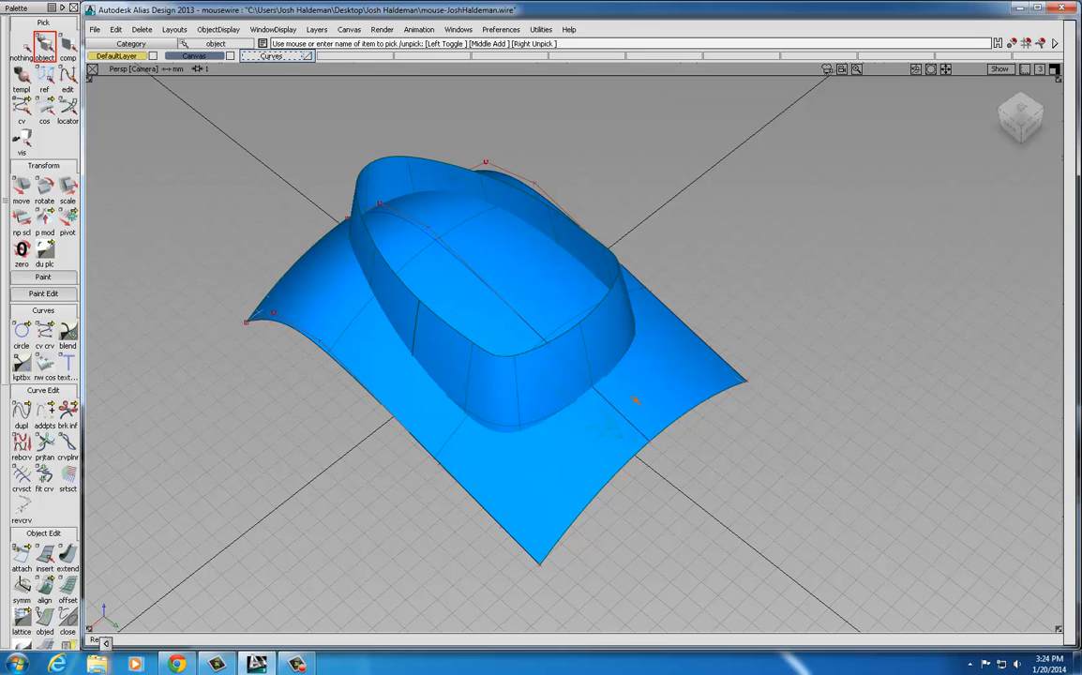
alt+shift+drag(289, 419, 539, 234)
alt+shift+drag(338, 471, 310, 426)
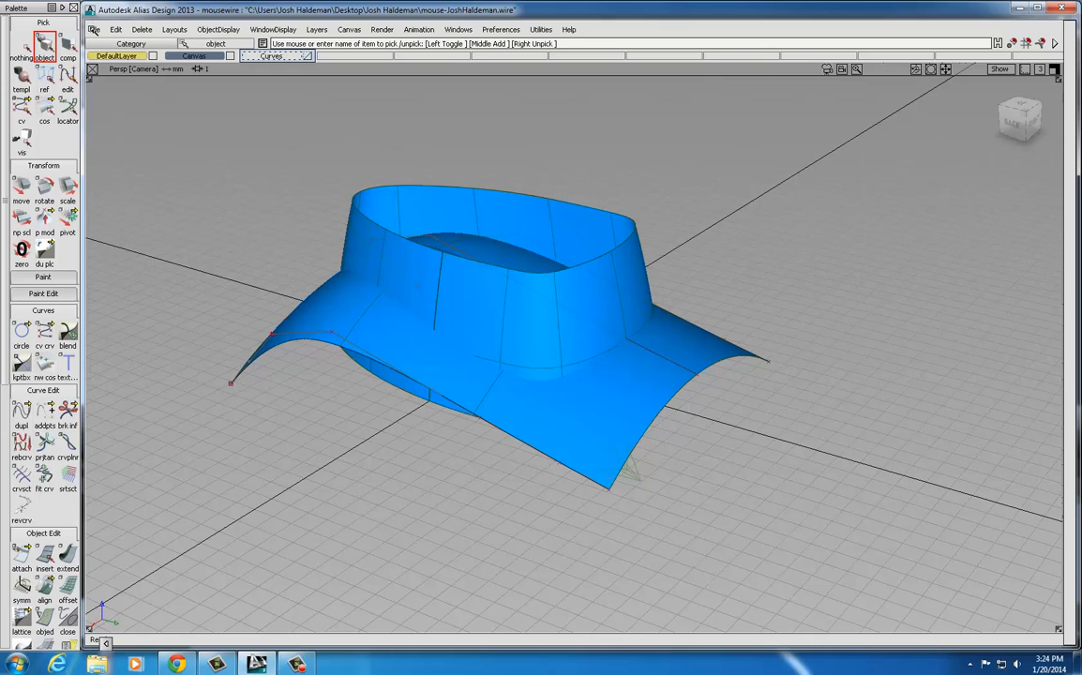
Save the wire file again and view the shaded surfaces from above
click(94, 30)
click(102, 109)
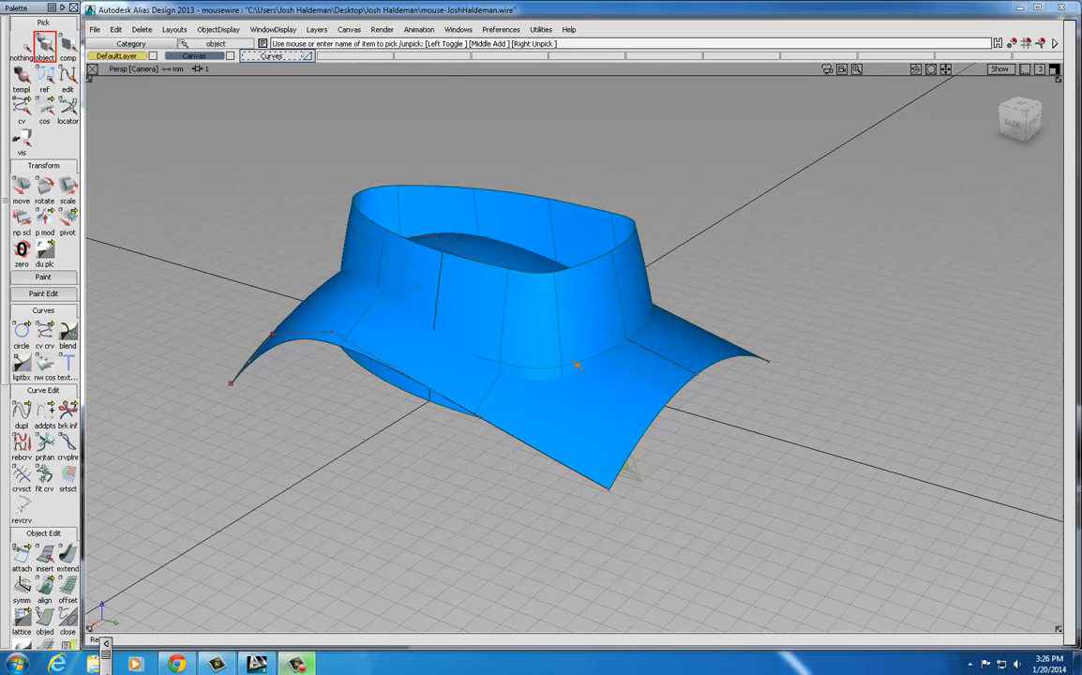
alt+shift+drag(537, 310, 502, 262)
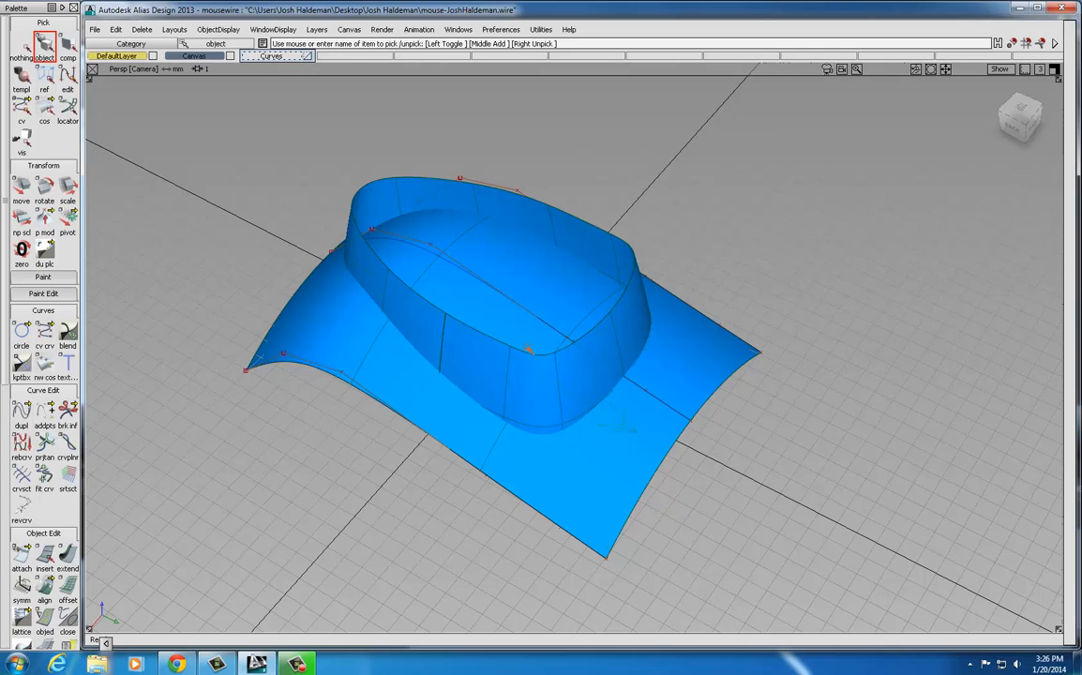
Pick all the model's construction curves with the curve component filter and assign them to the Curves layer
key(shift+alt)
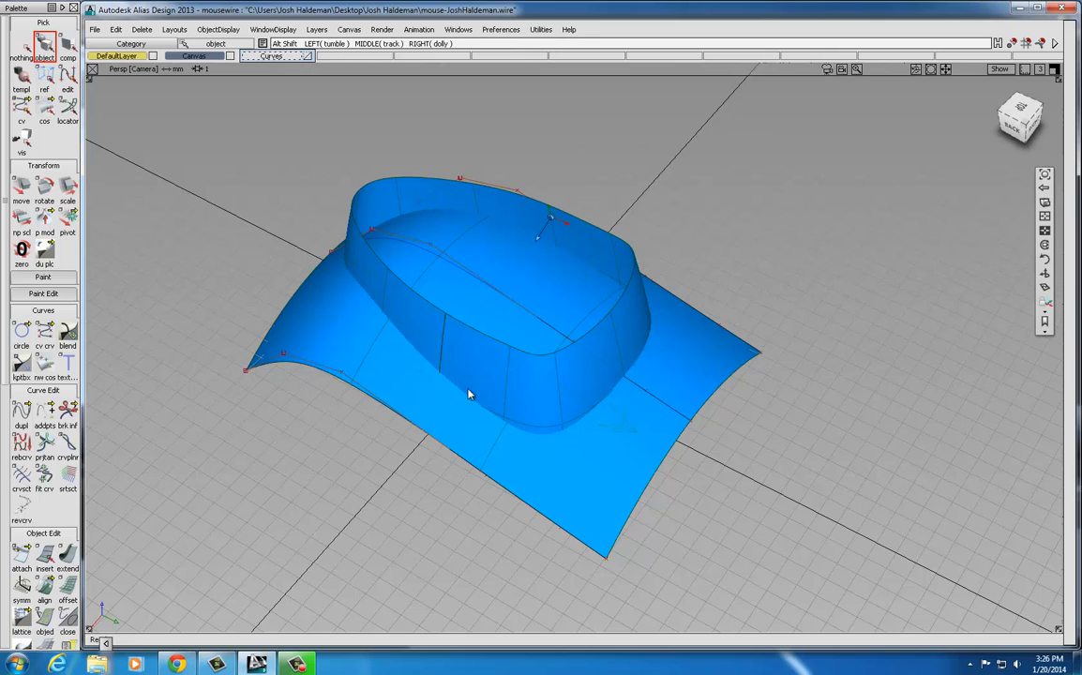
alt+shift+drag(469, 395, 386, 306)
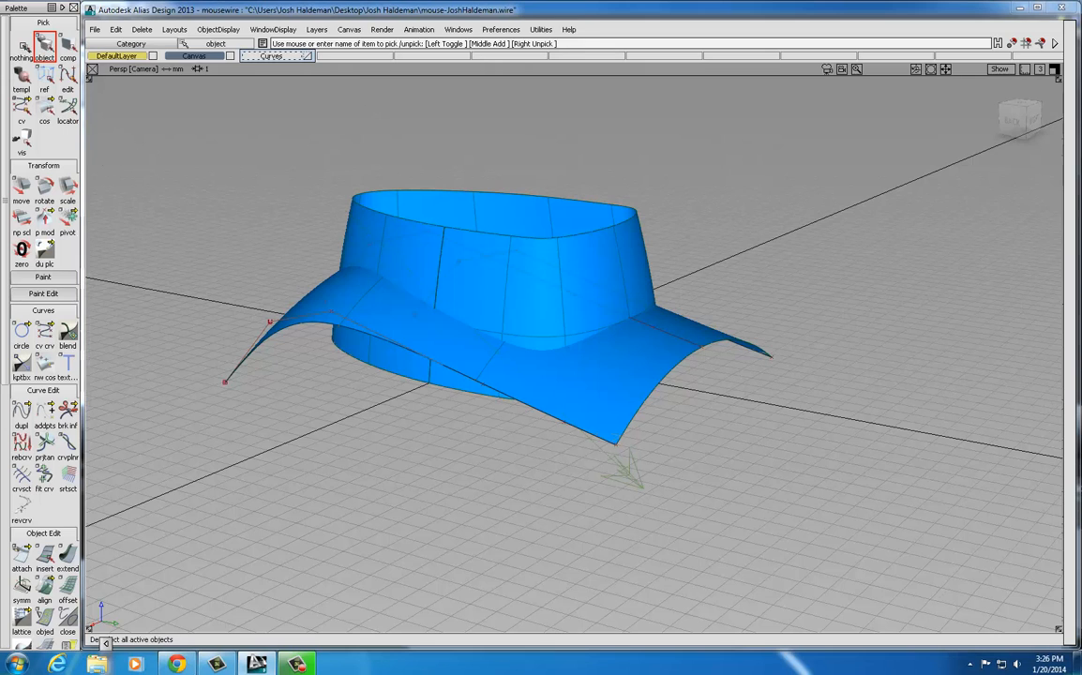
click(68, 45)
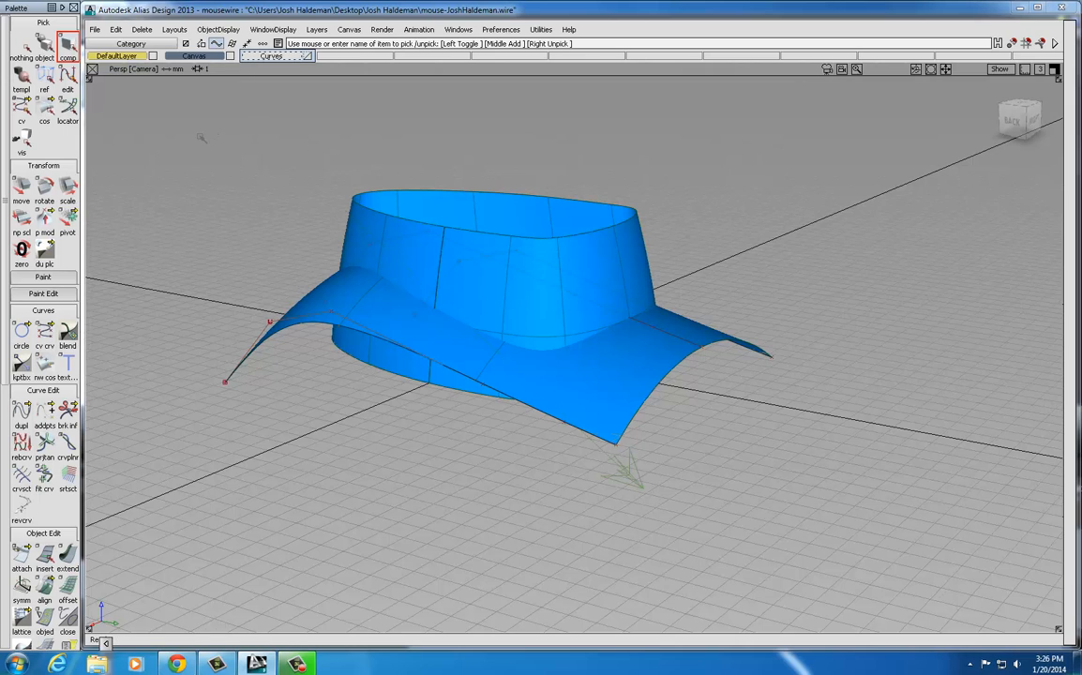
drag(175, 116, 746, 473)
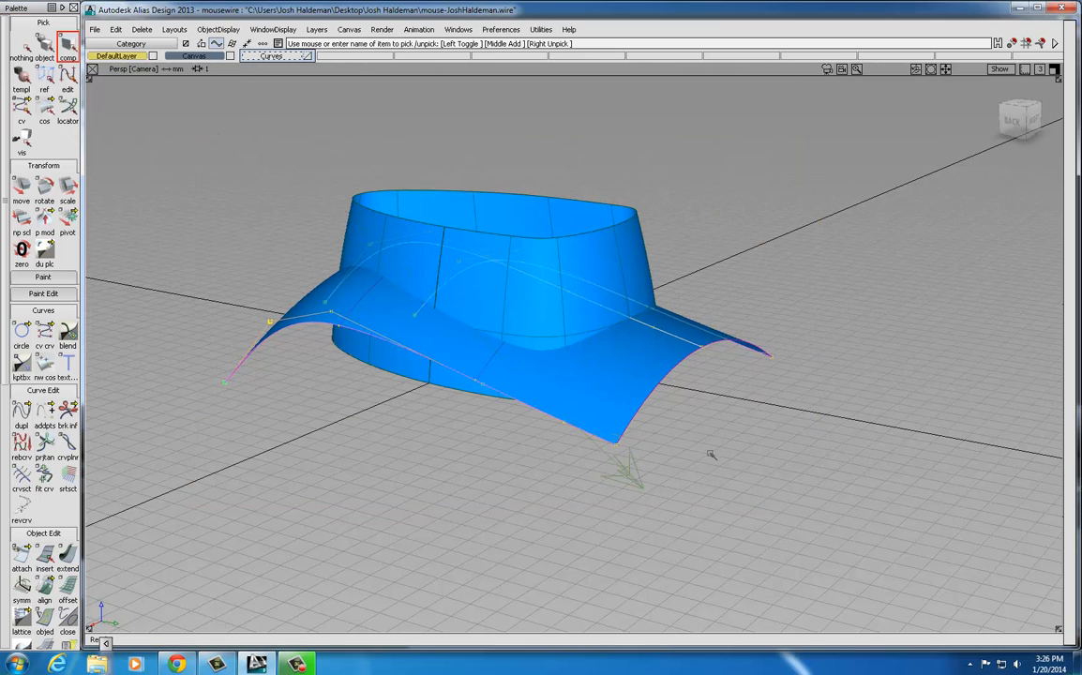
click(253, 58)
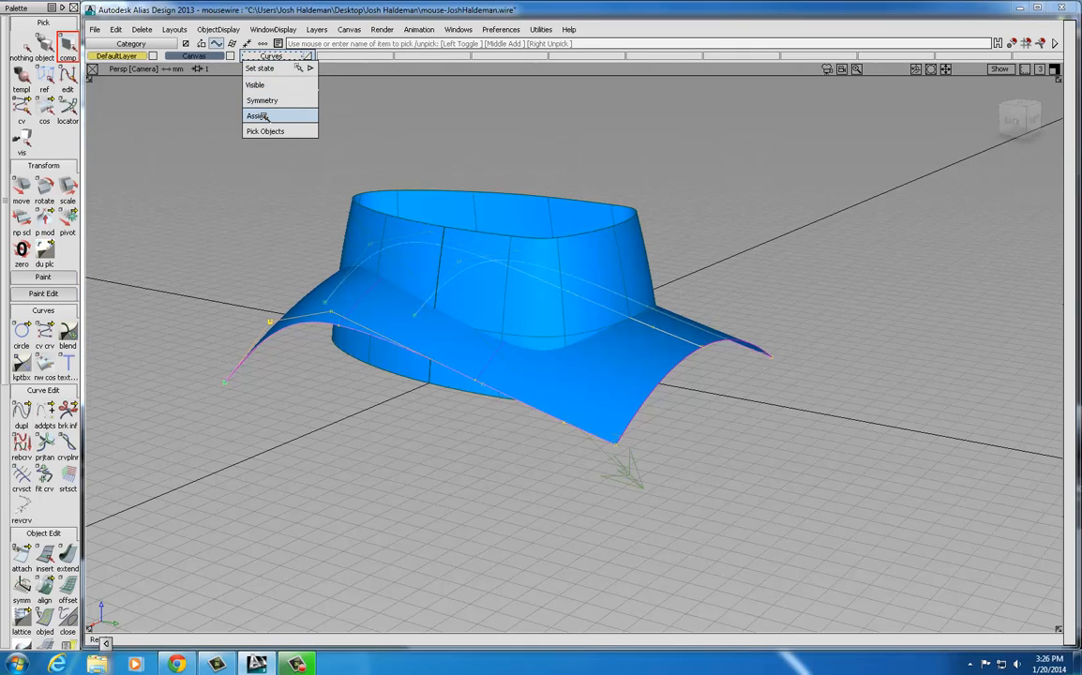
click(263, 116)
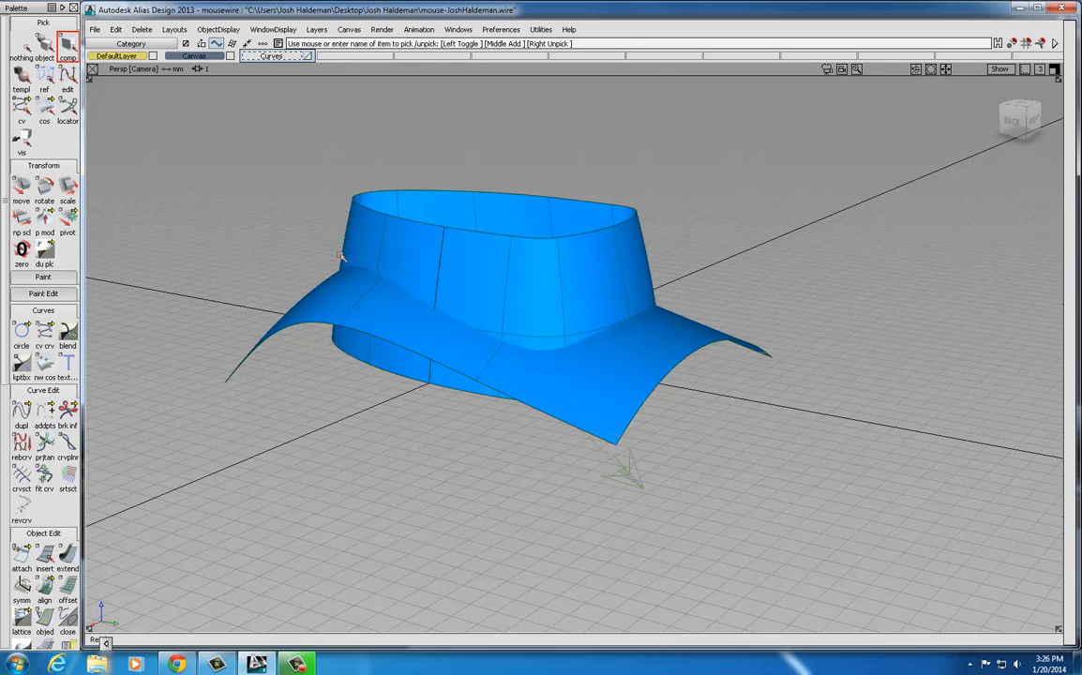
Intersect the skinned top surface with the railed side surface to create curves-on-surface, and clear the selection
alt+shift+drag(500, 260, 448, 307)
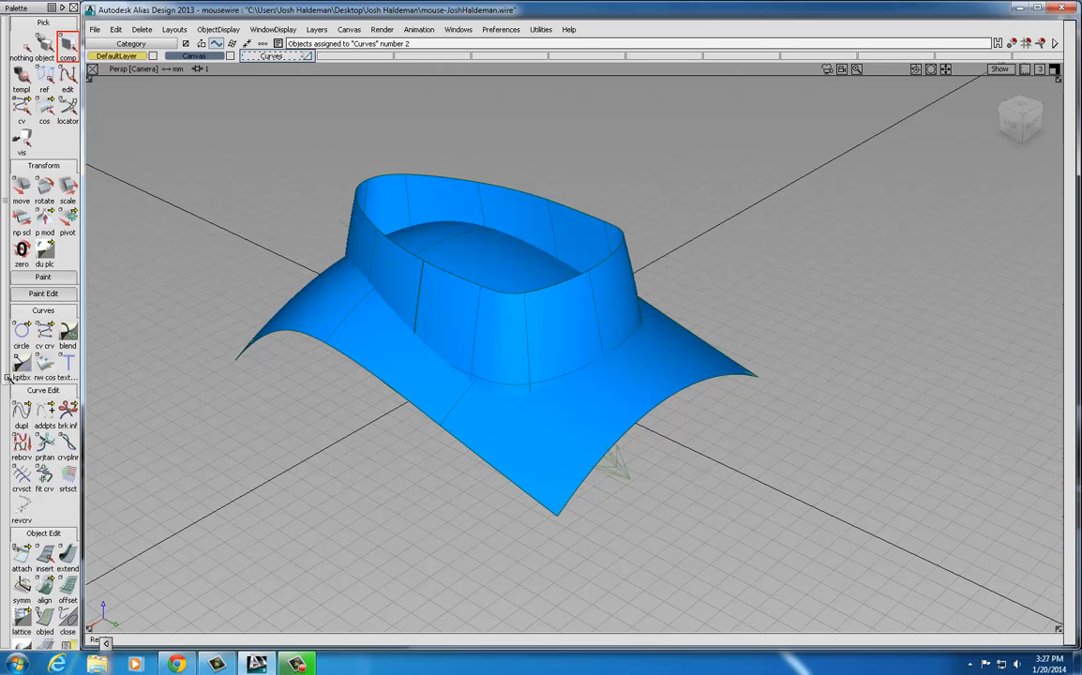
drag(6, 379, 3, 647)
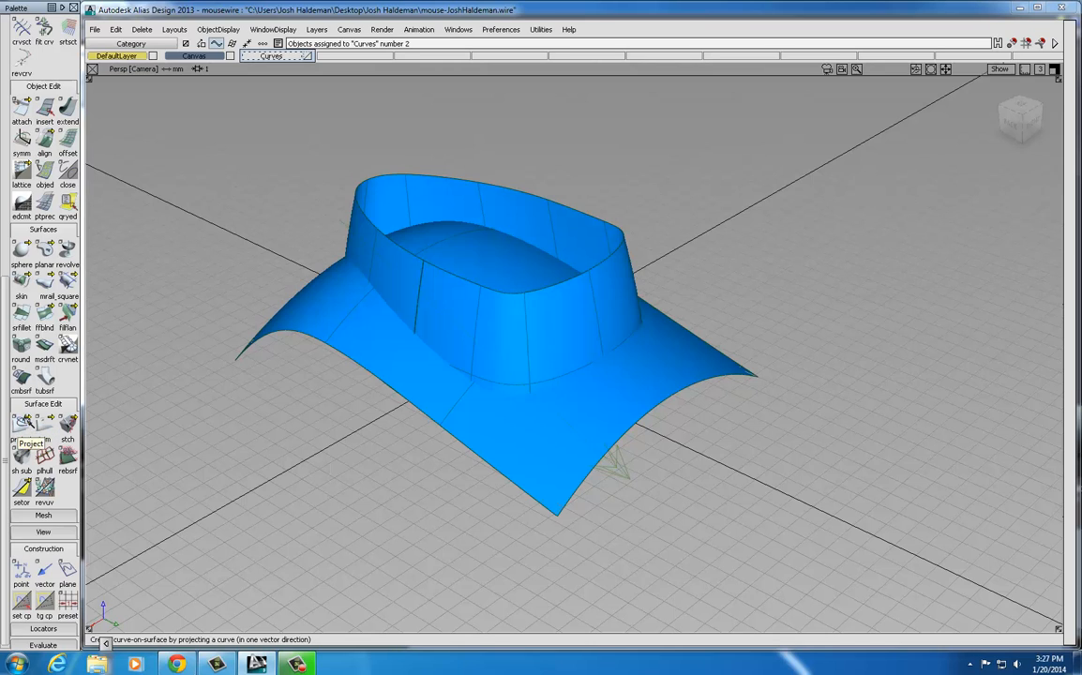
drag(24, 424, 68, 427)
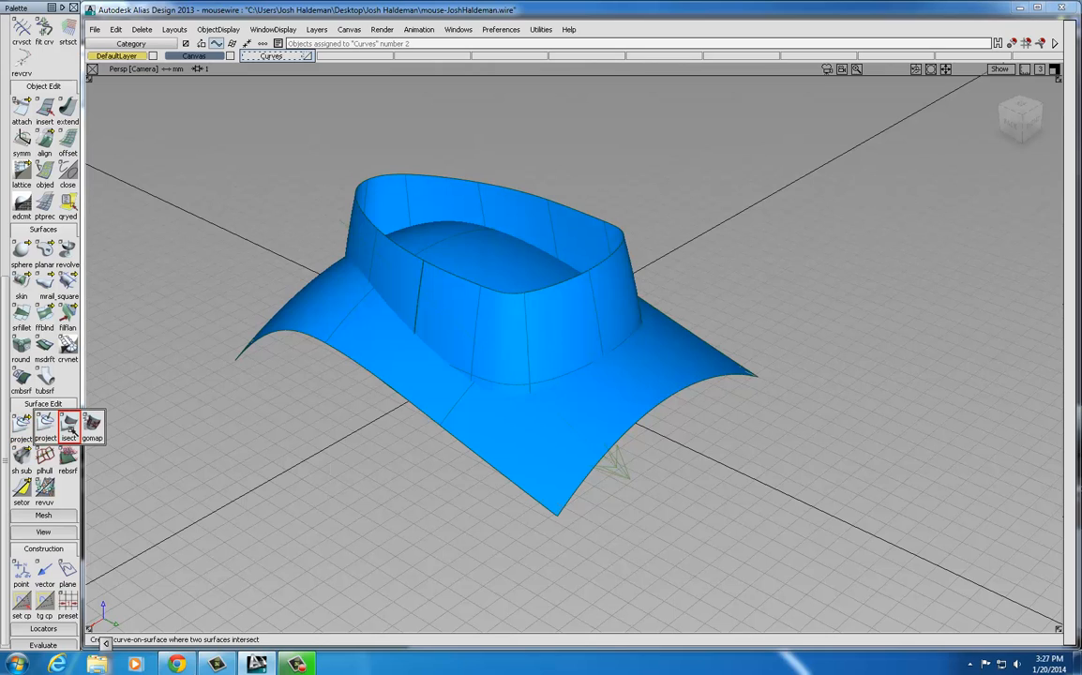
drag(69, 428, 69, 427)
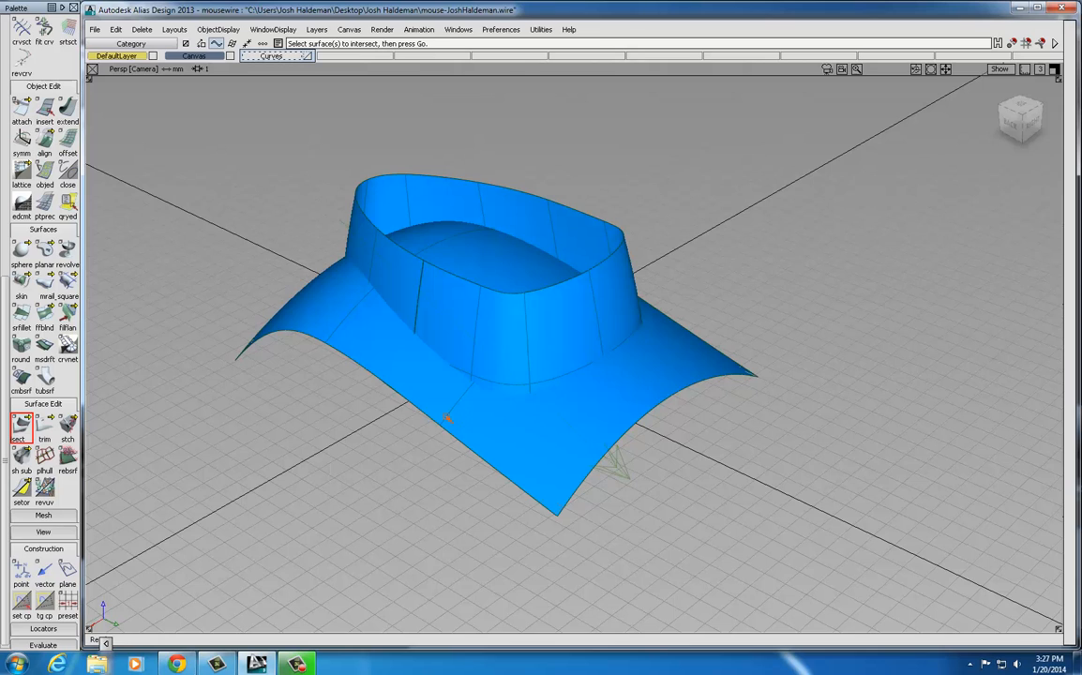
click(507, 441)
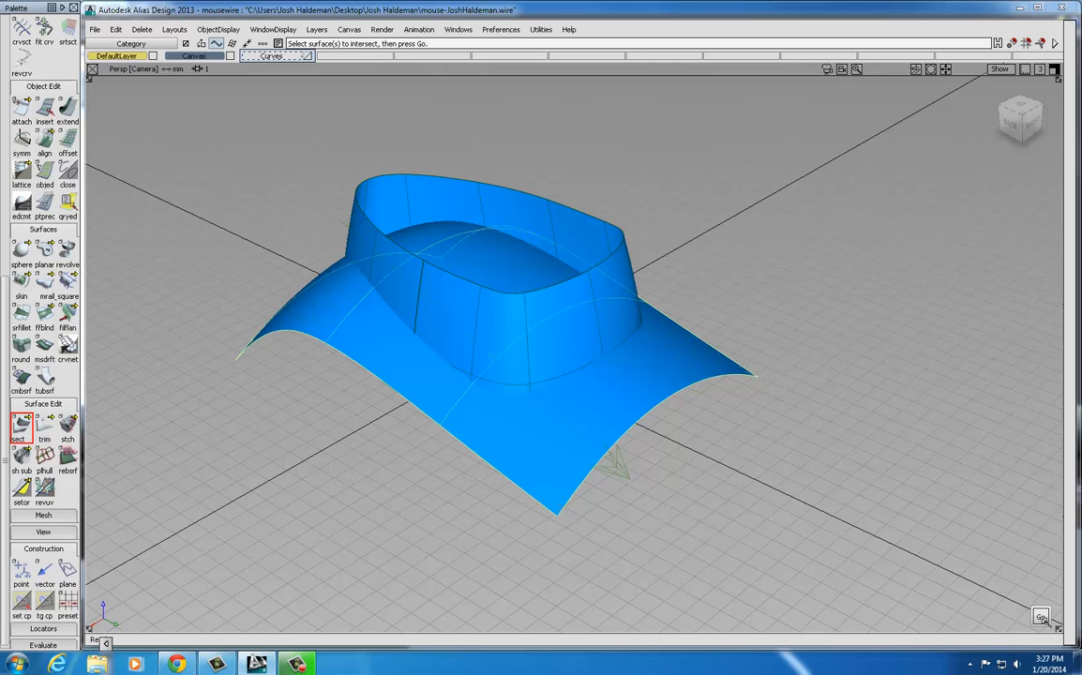
click(1041, 617)
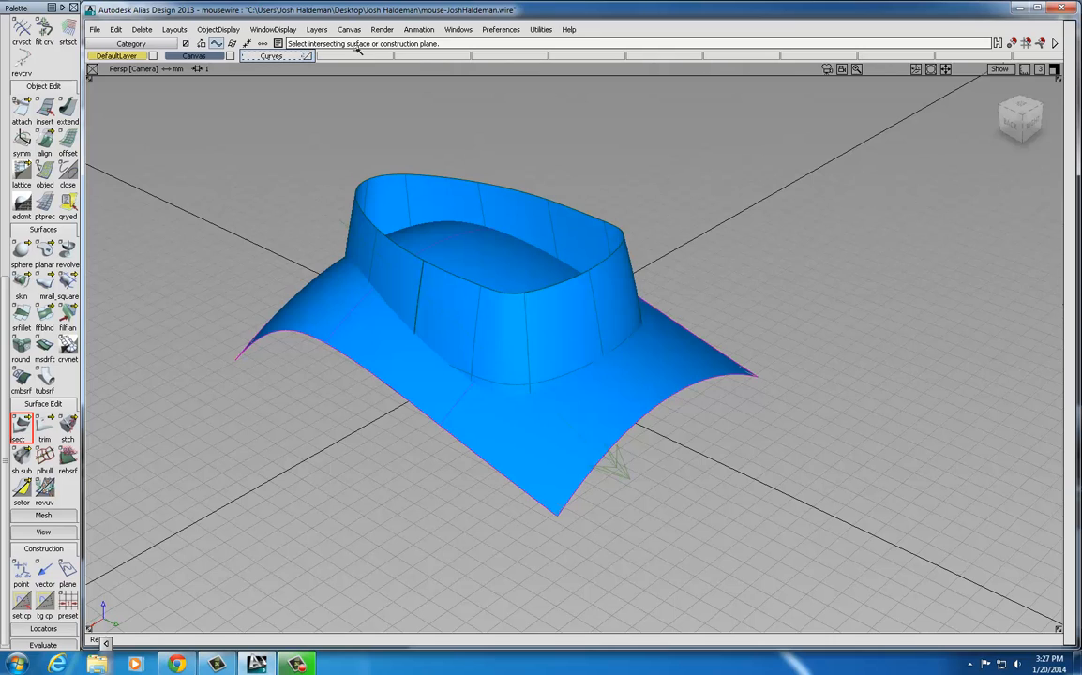
click(607, 225)
scroll(37, 289, up, 10)
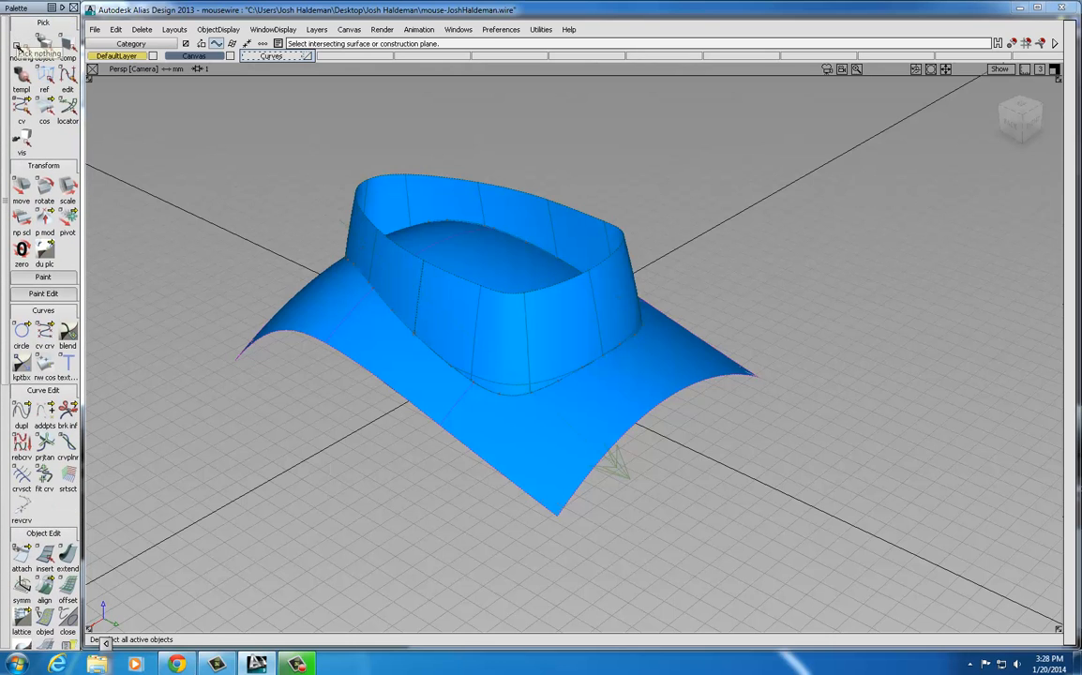
click(21, 42)
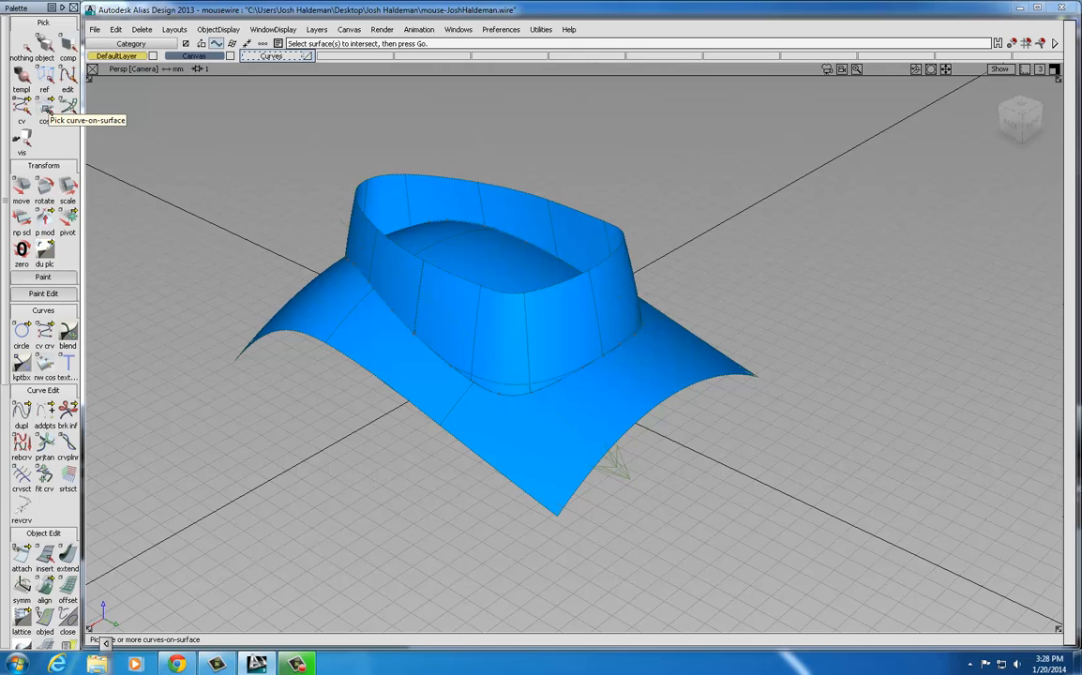
Pick the curves-on-surface and examine the intersection line between the top and side surfaces
click(45, 109)
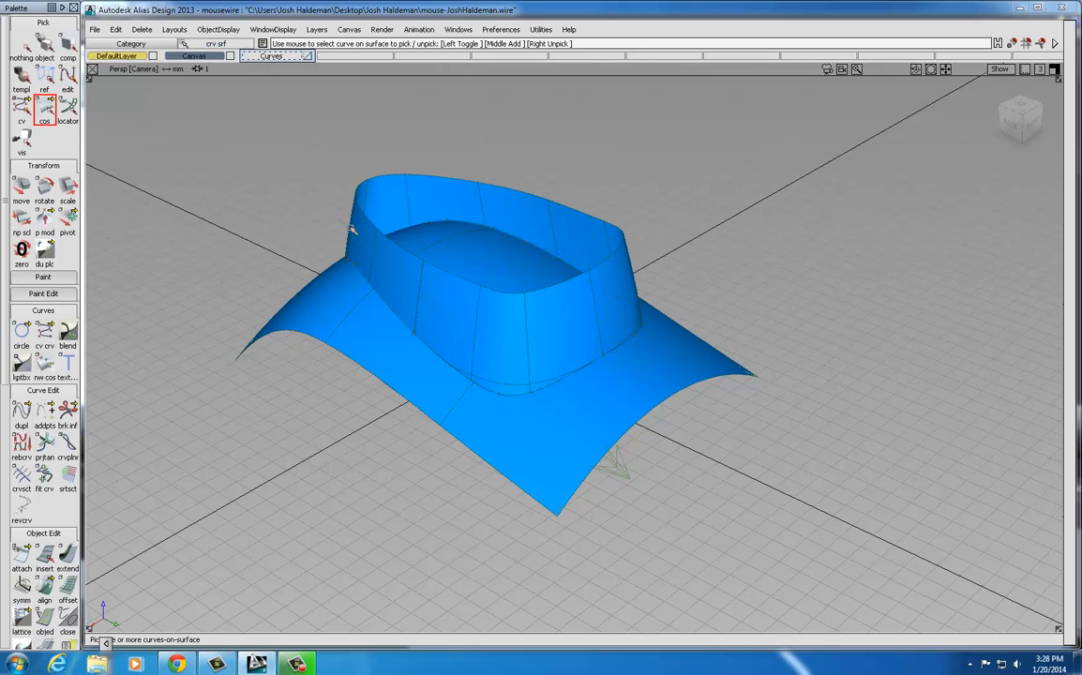
drag(261, 162, 712, 472)
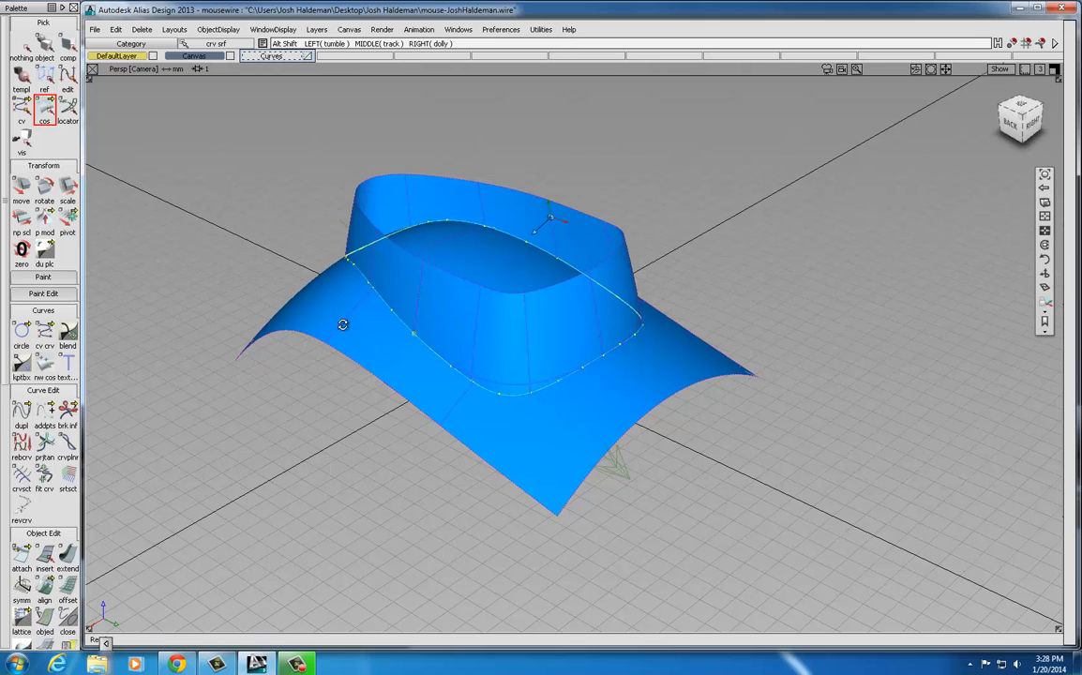
alt+shift+drag(344, 322, 338, 350)
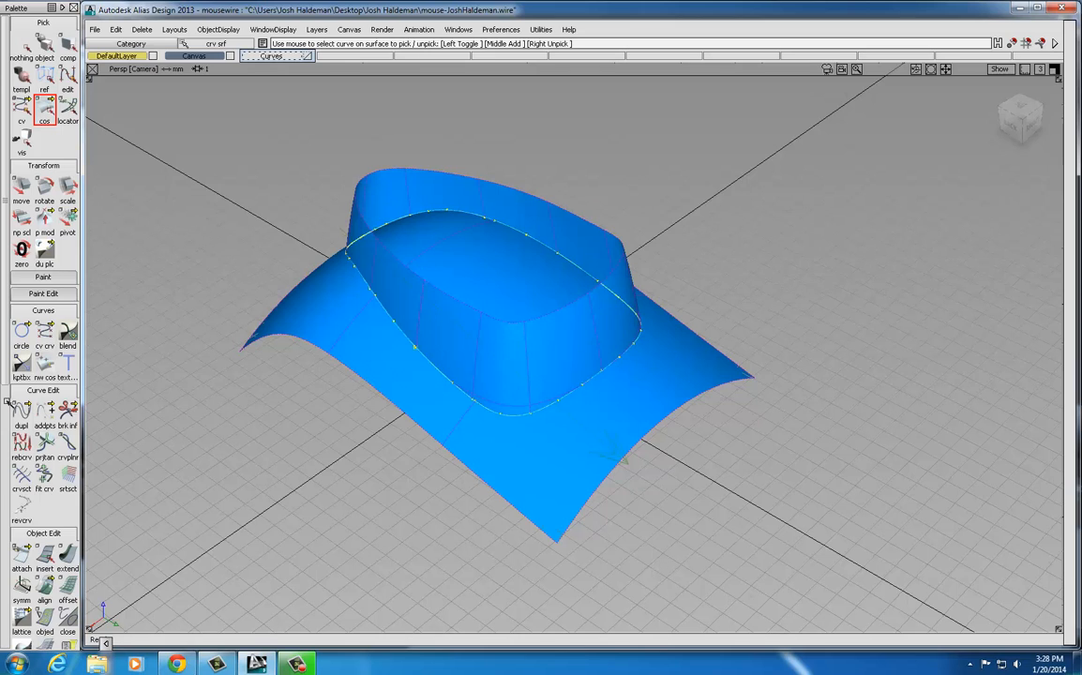
Start the Trim tool and choose the railed side surface as the surface to trim
scroll(34, 483, down, 2)
scroll(35, 488, down, 10)
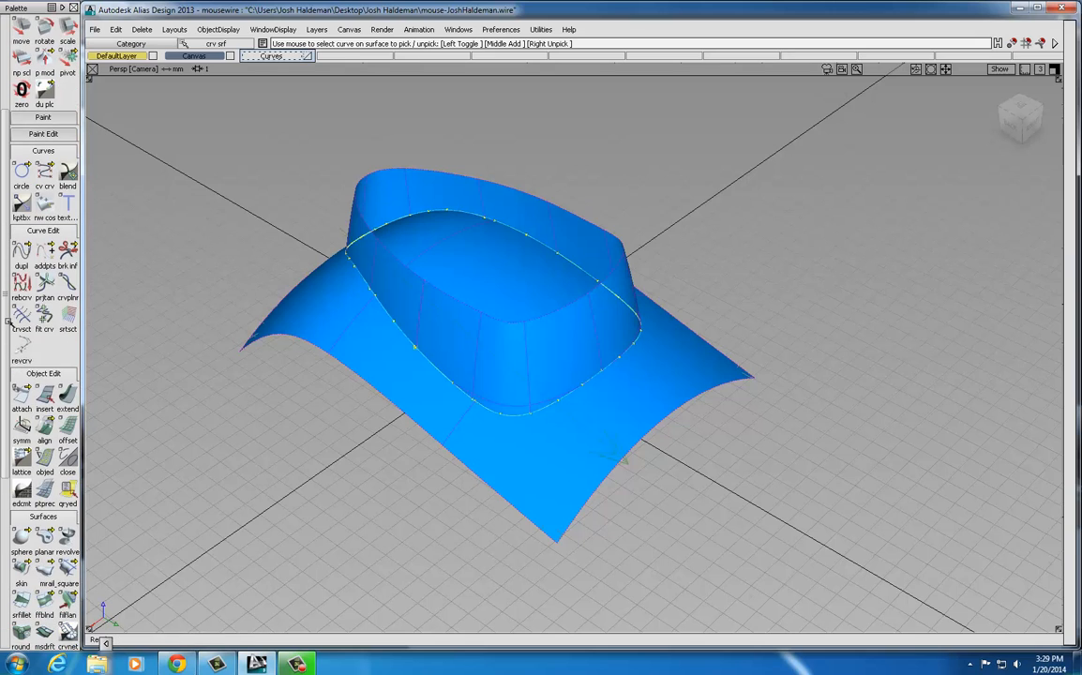
scroll(8, 447, down, 6)
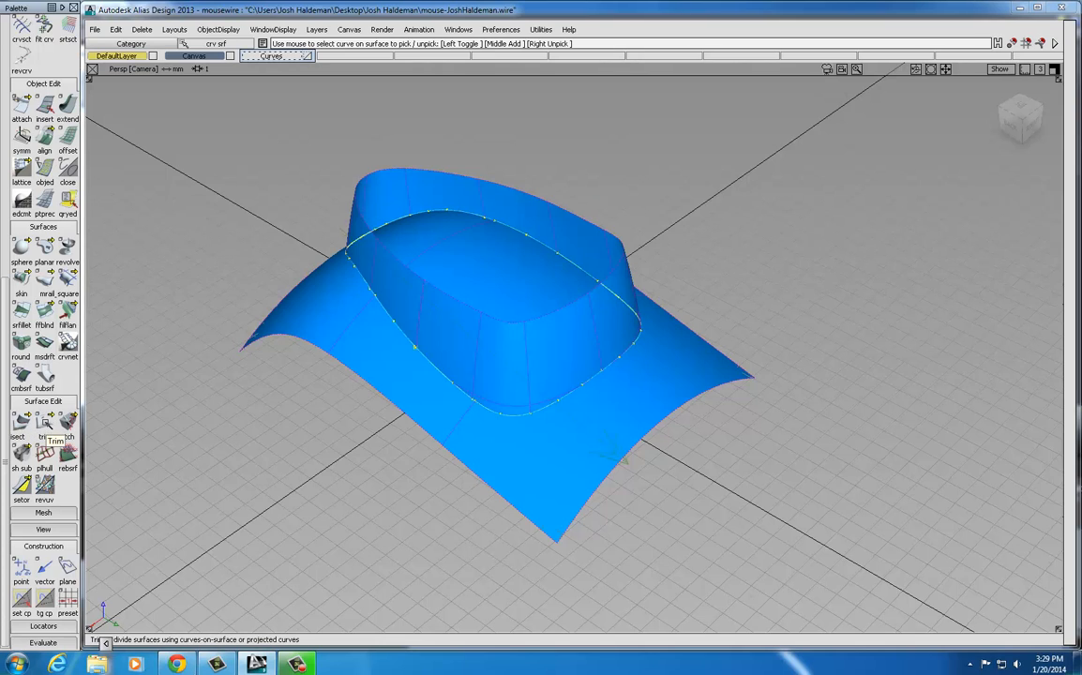
click(43, 423)
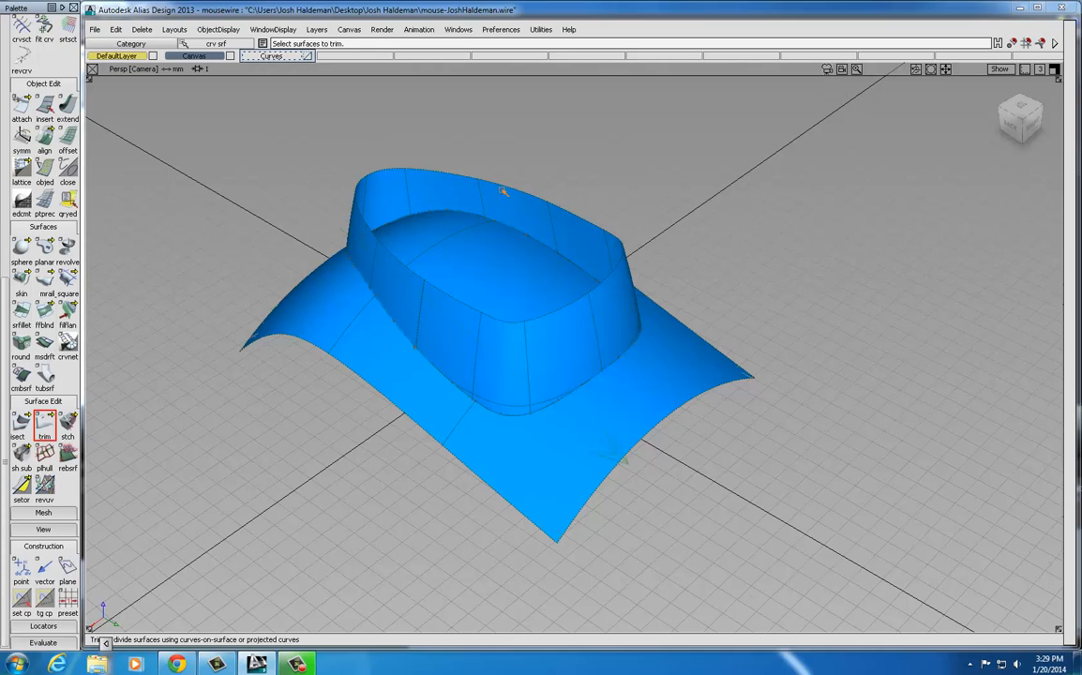
click(404, 176)
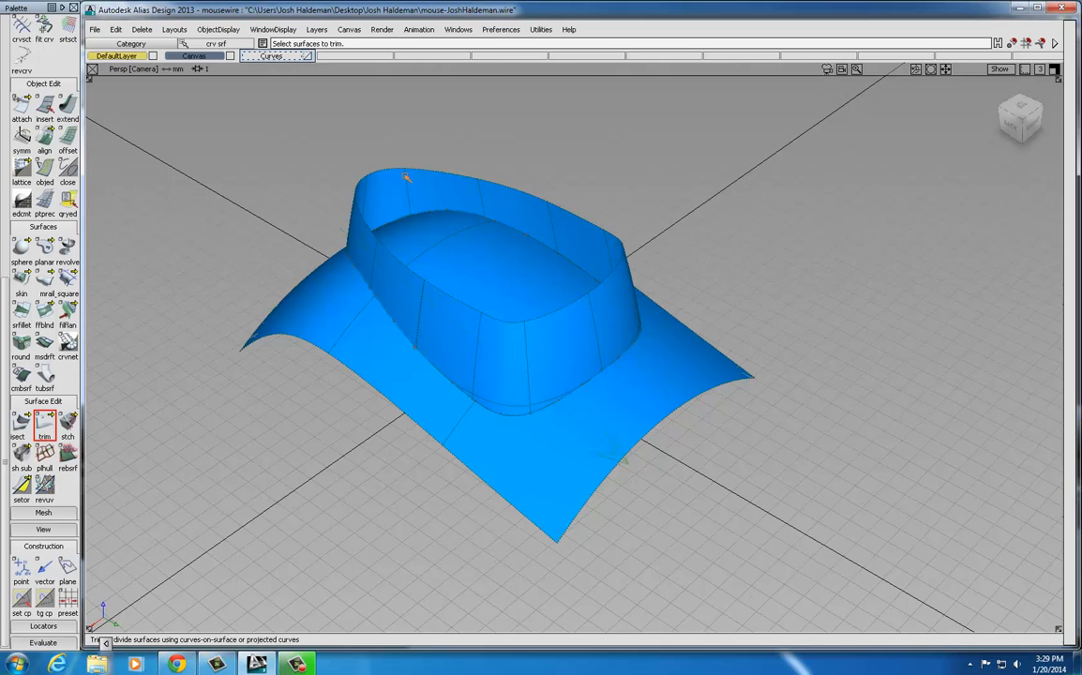
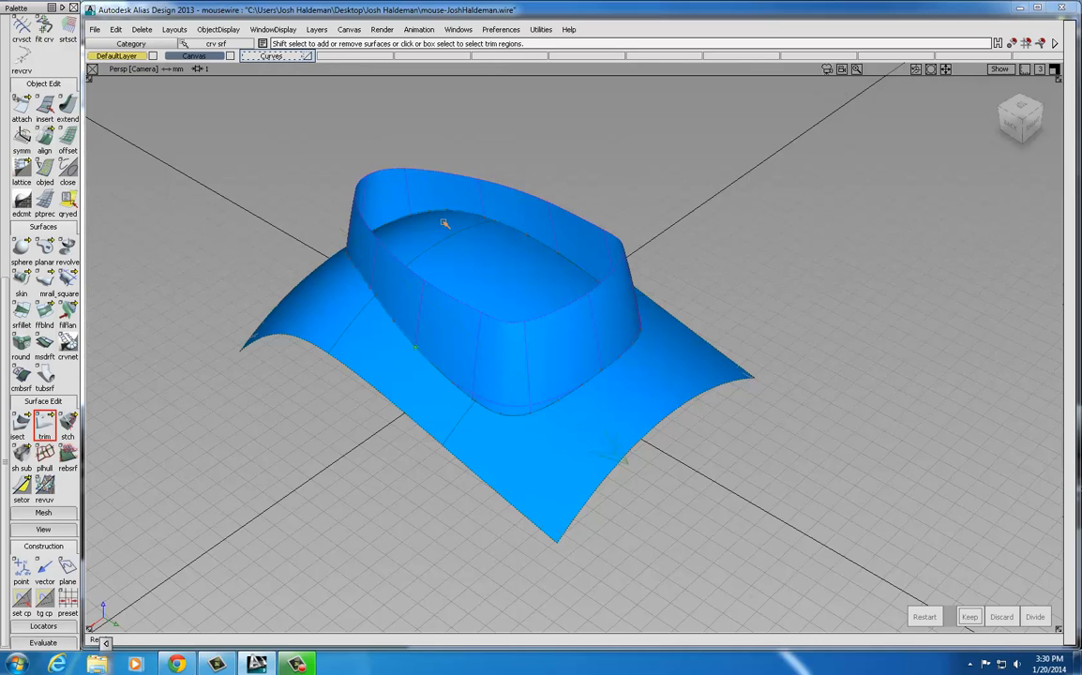
Check the selected side surface in wireframe and return to hardware-shaded display
click(269, 30)
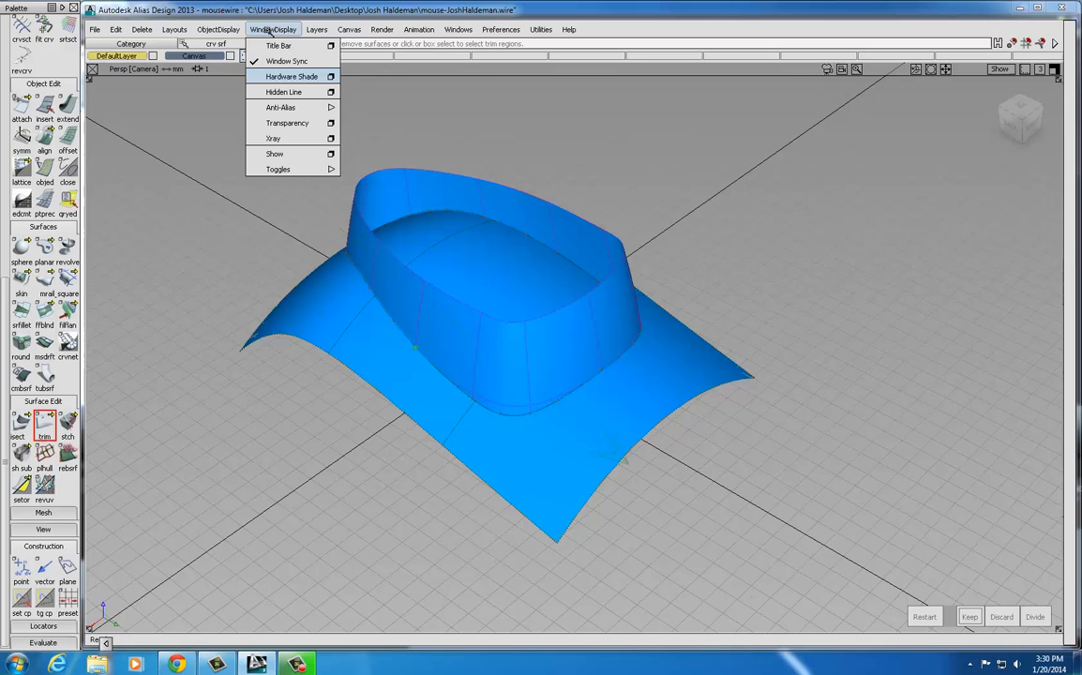
click(281, 77)
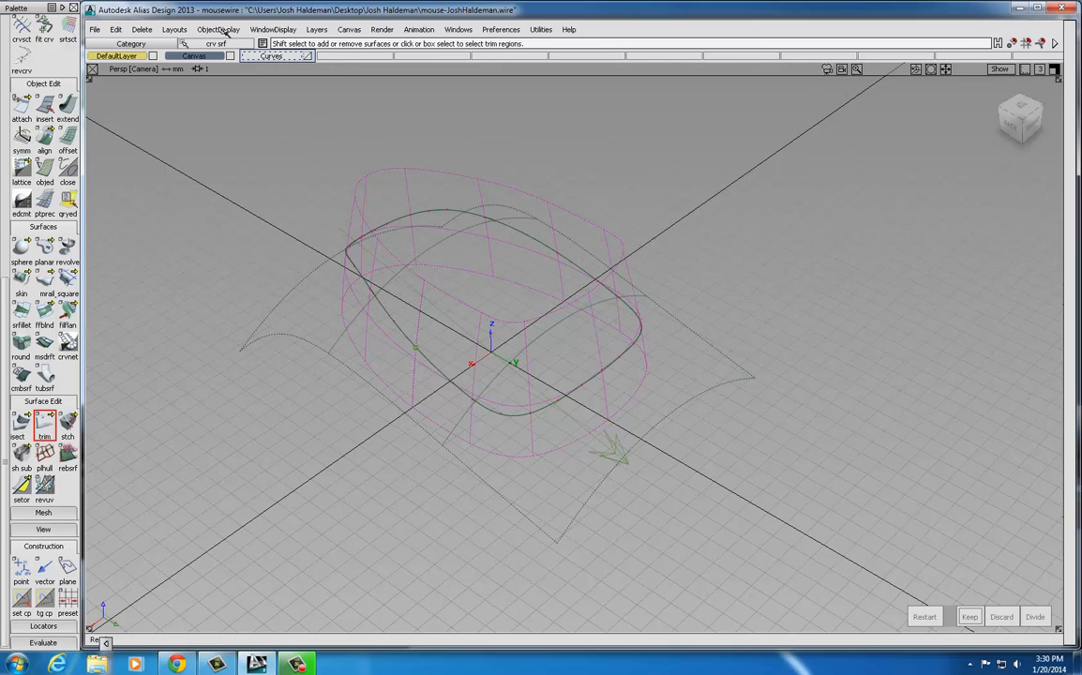
click(272, 30)
click(281, 60)
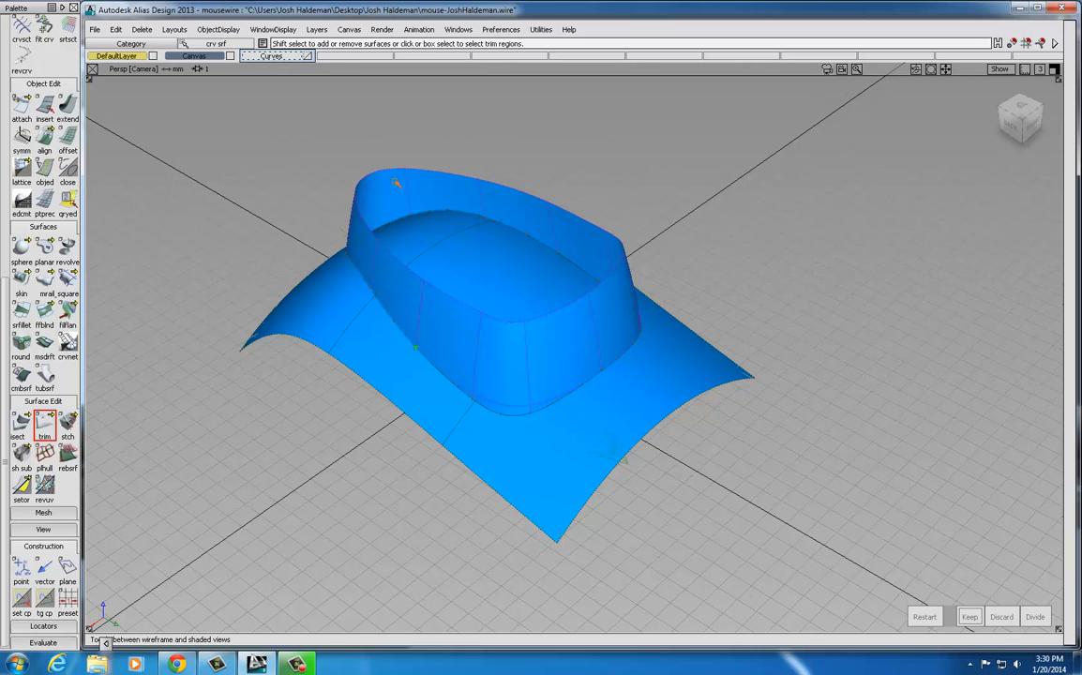
Mark the side surface's region above the skinned top surface and discard it
alt+shift+drag(403, 217, 551, 217)
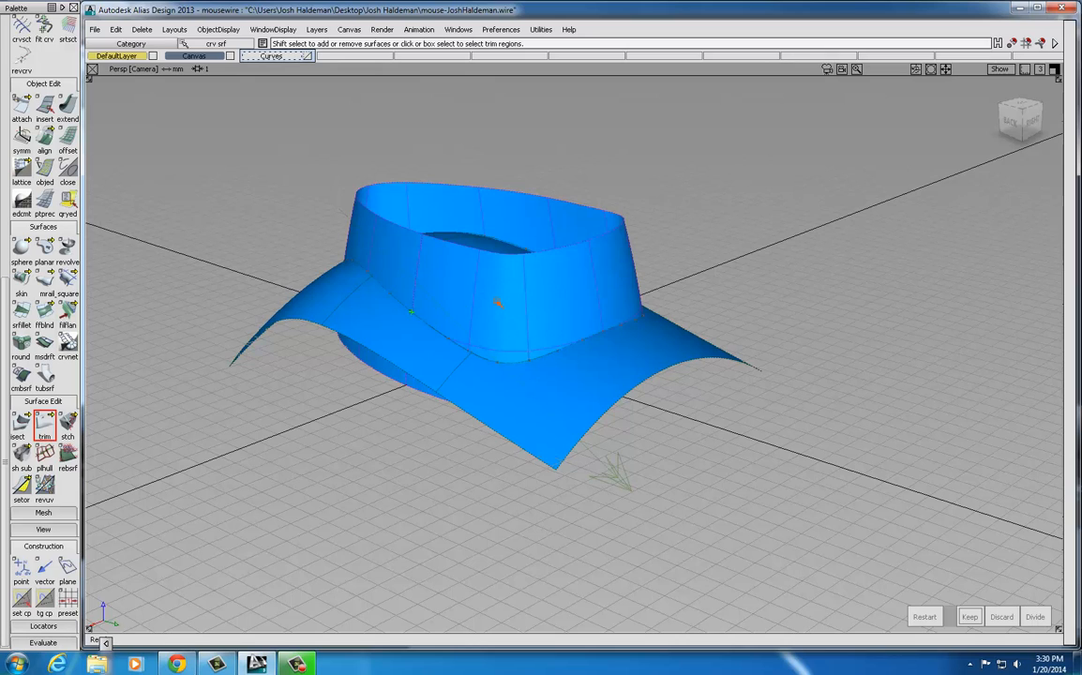
click(547, 298)
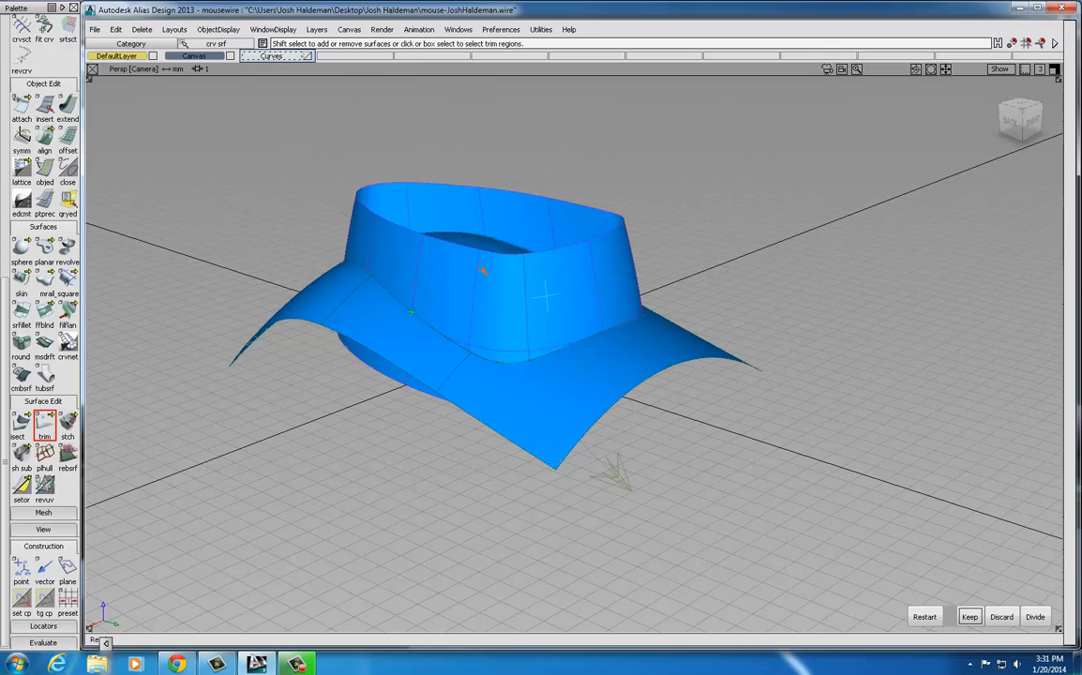
click(1003, 617)
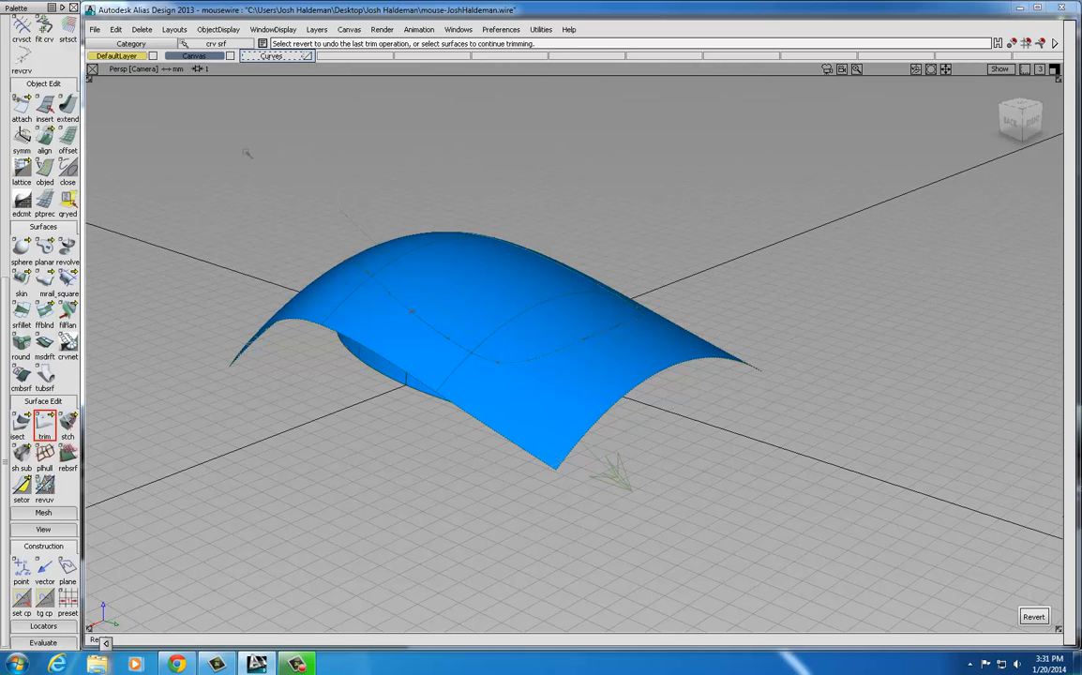
Revert the side surface trim and discard the same upper region again
click(115, 30)
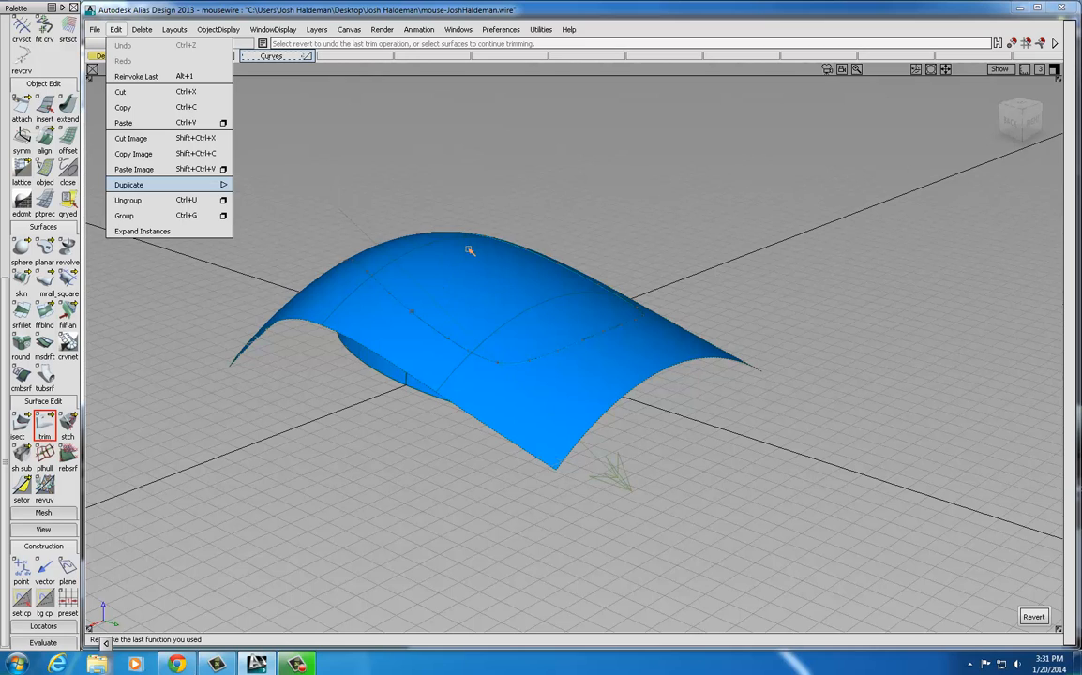
click(677, 255)
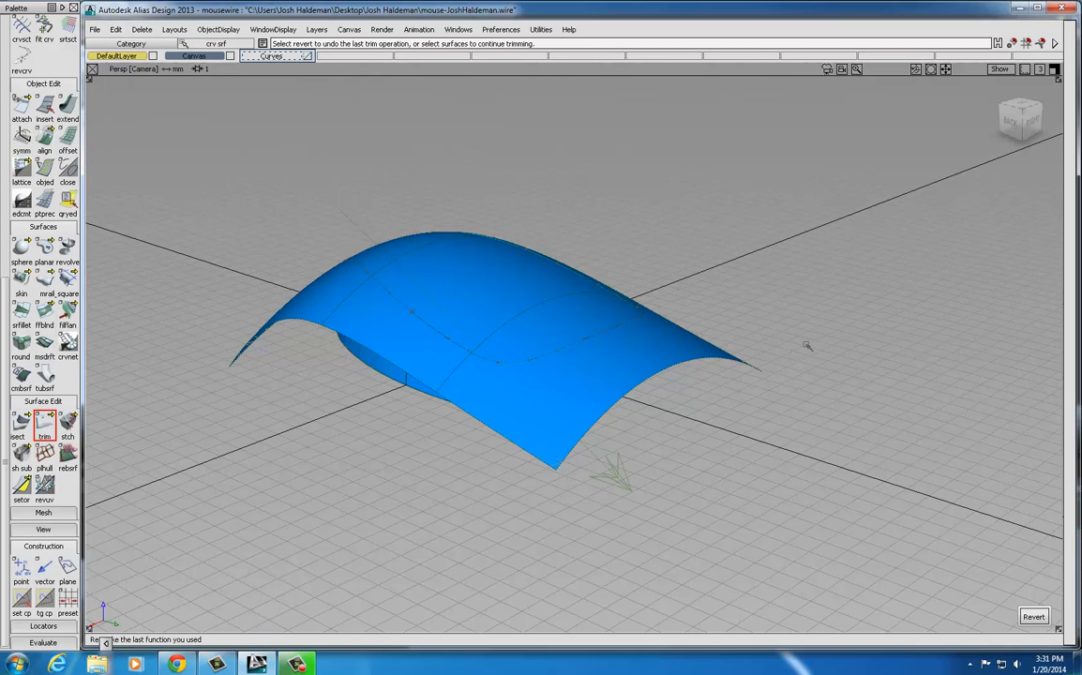
click(1034, 617)
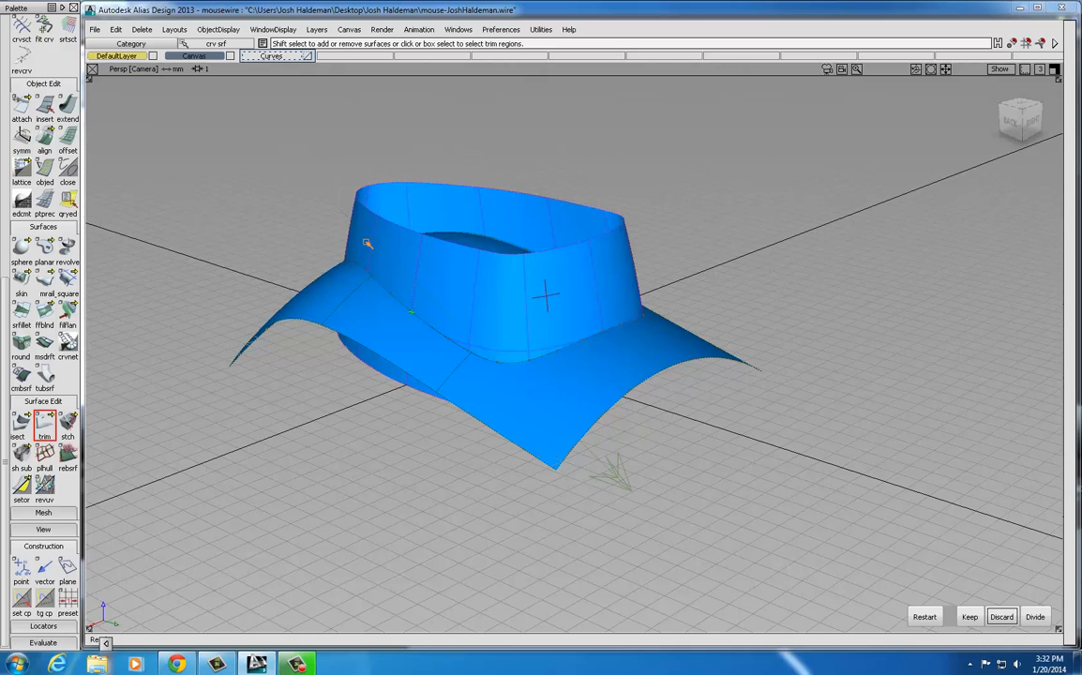
click(1001, 616)
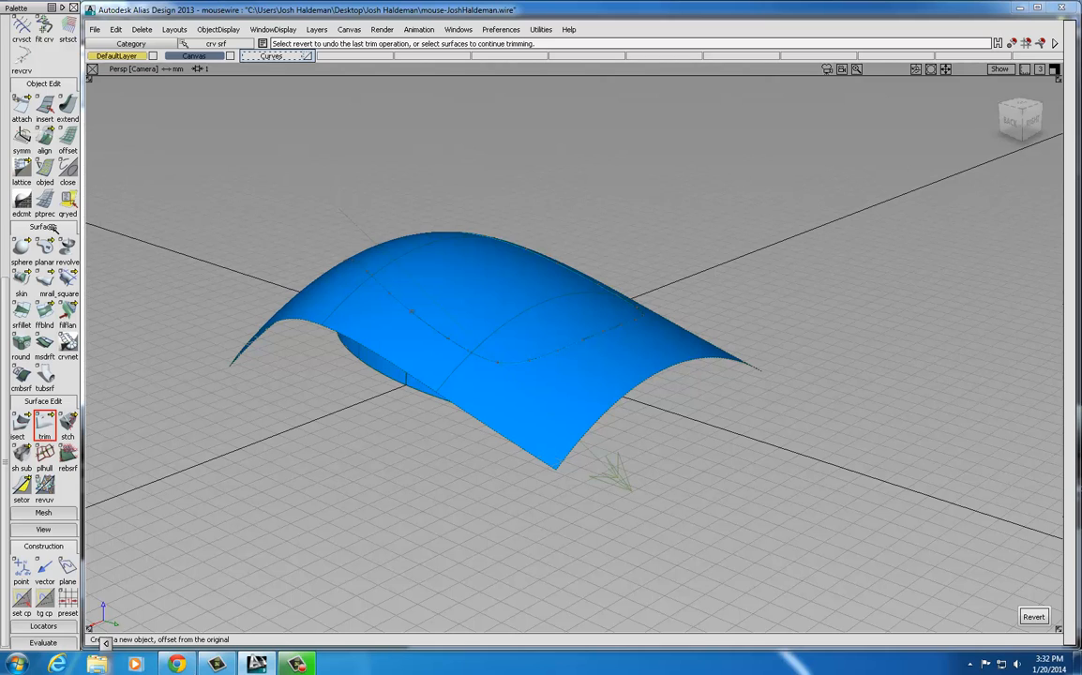
scroll(7, 300, up, 10)
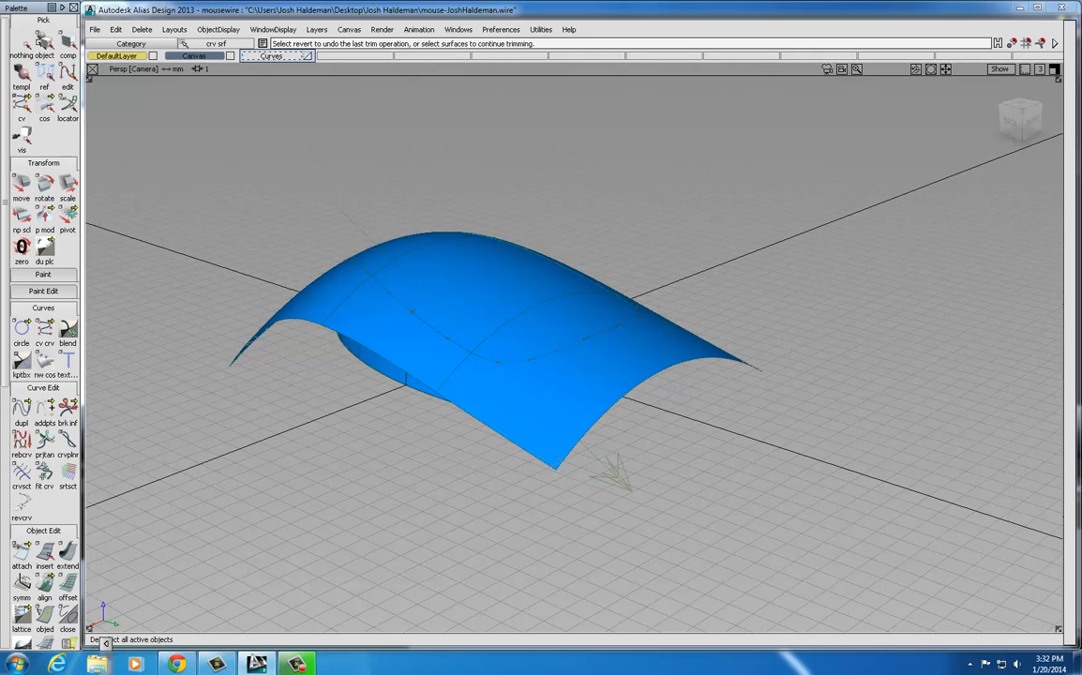
click(44, 44)
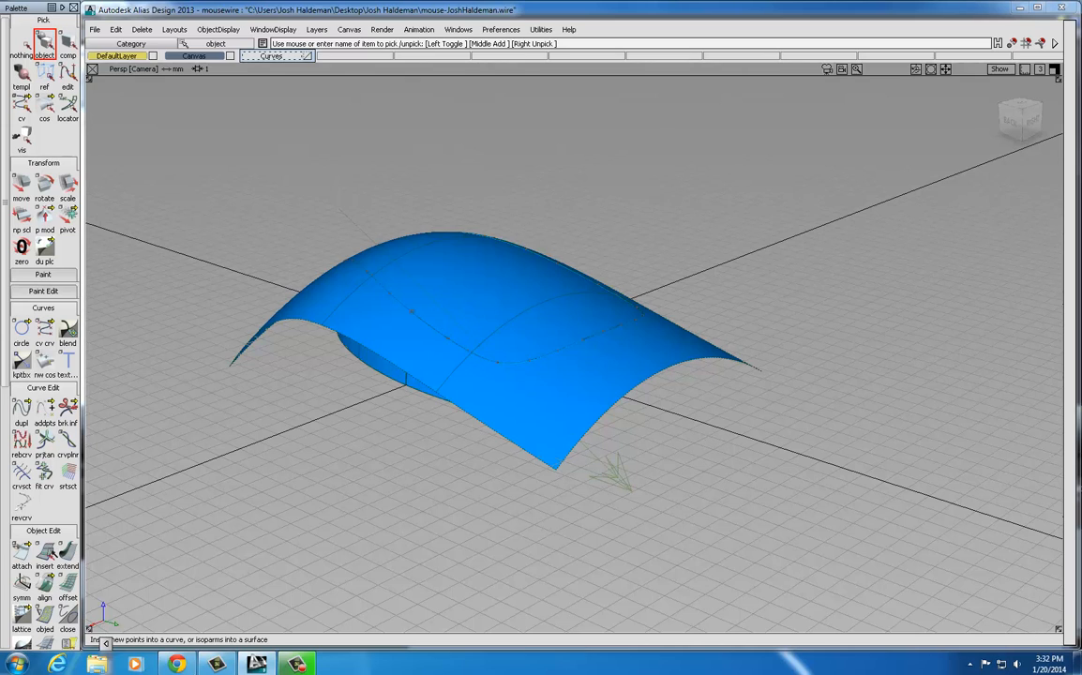
scroll(42, 562, down, 6)
scroll(45, 567, down, 3)
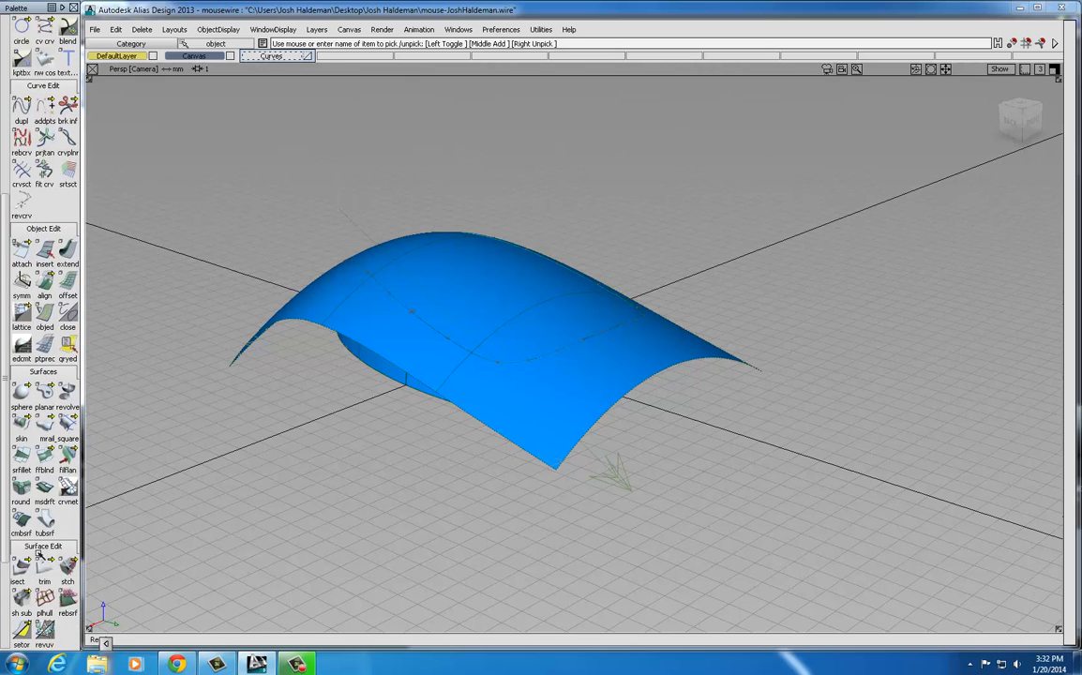
click(44, 488)
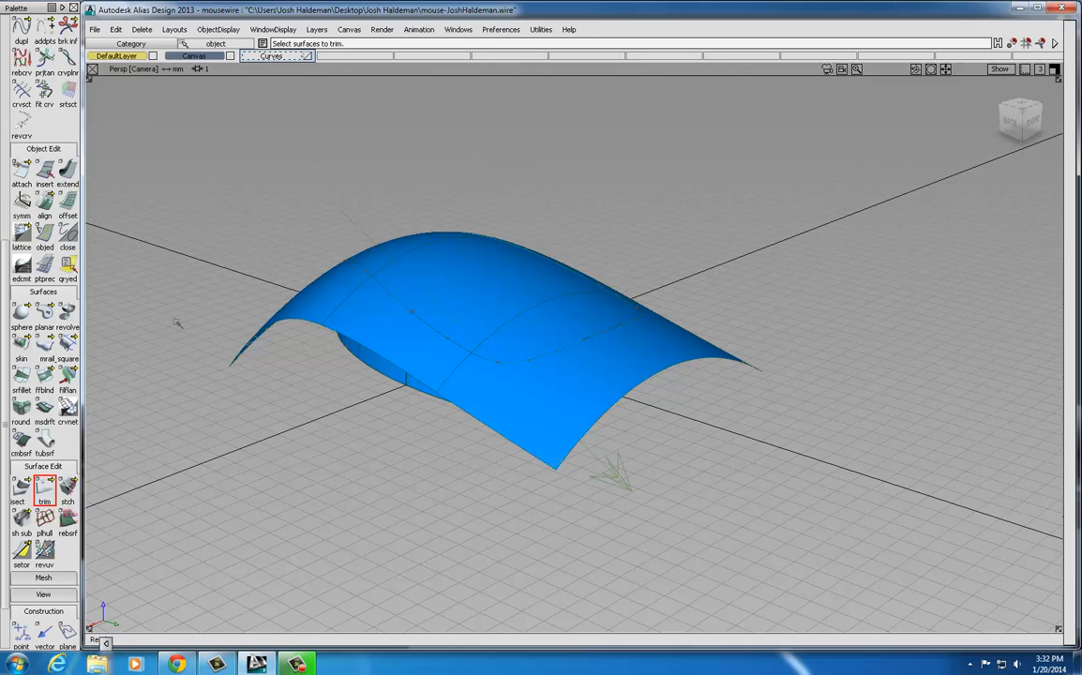
scroll(4, 296, up, 1)
drag(3, 297, 4, 136)
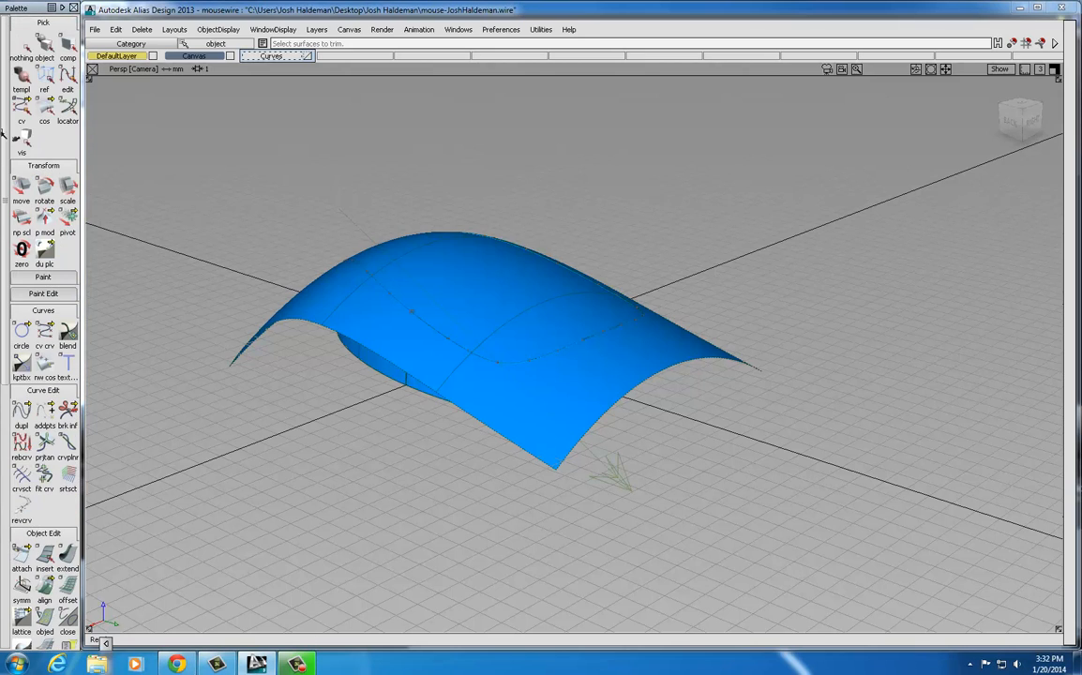
click(24, 47)
click(44, 46)
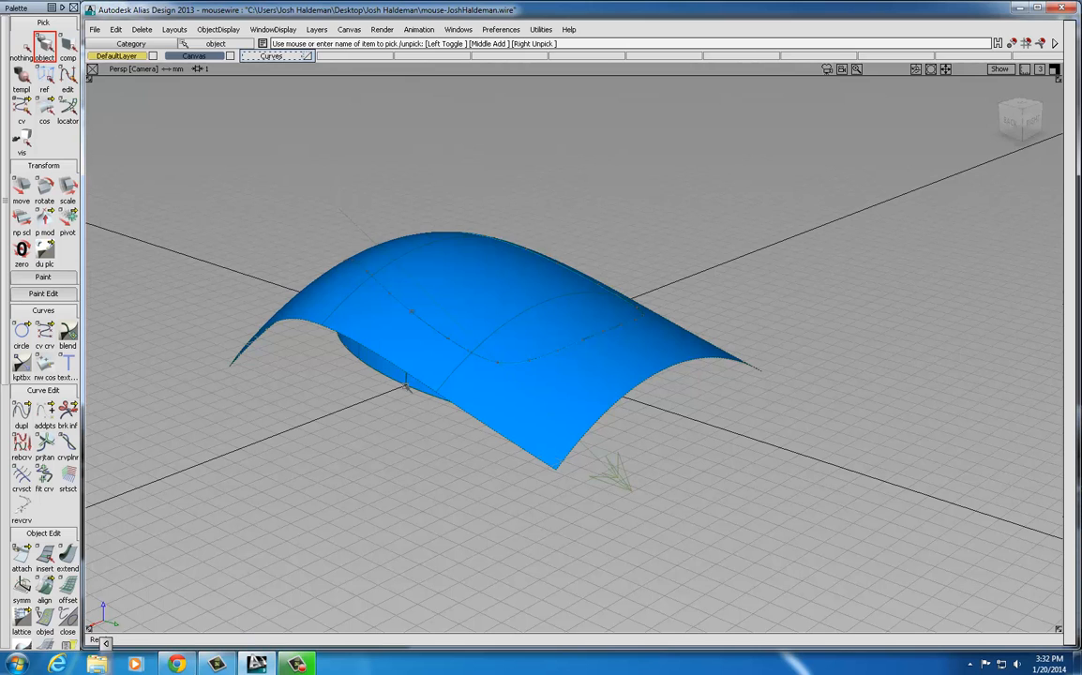
click(368, 349)
drag(5, 302, 5, 530)
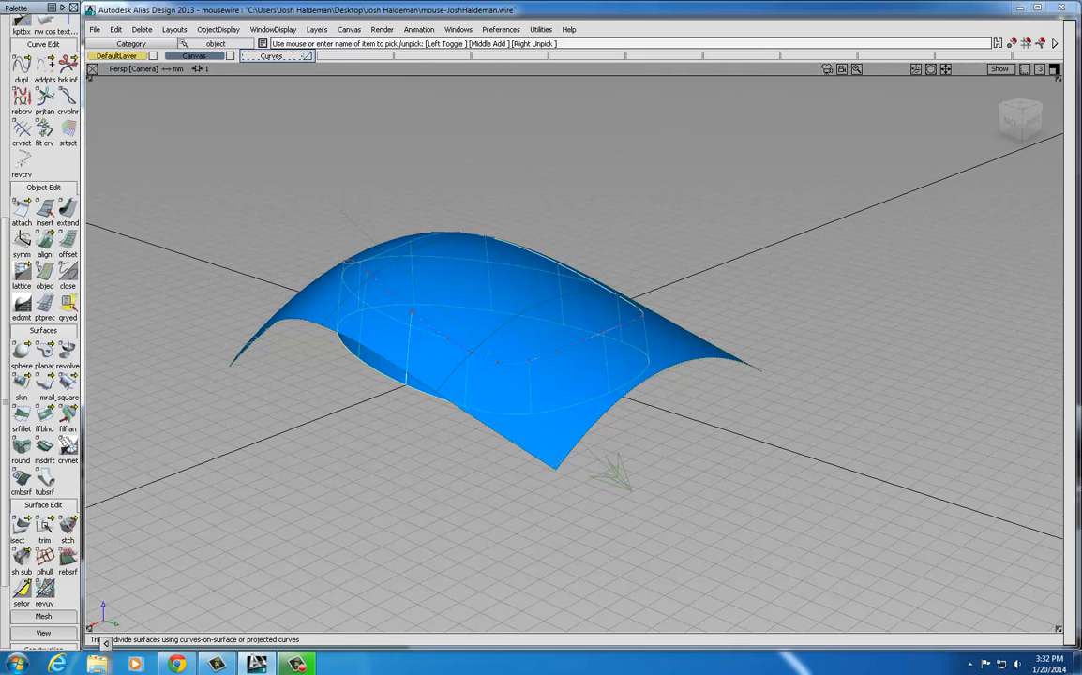
click(44, 527)
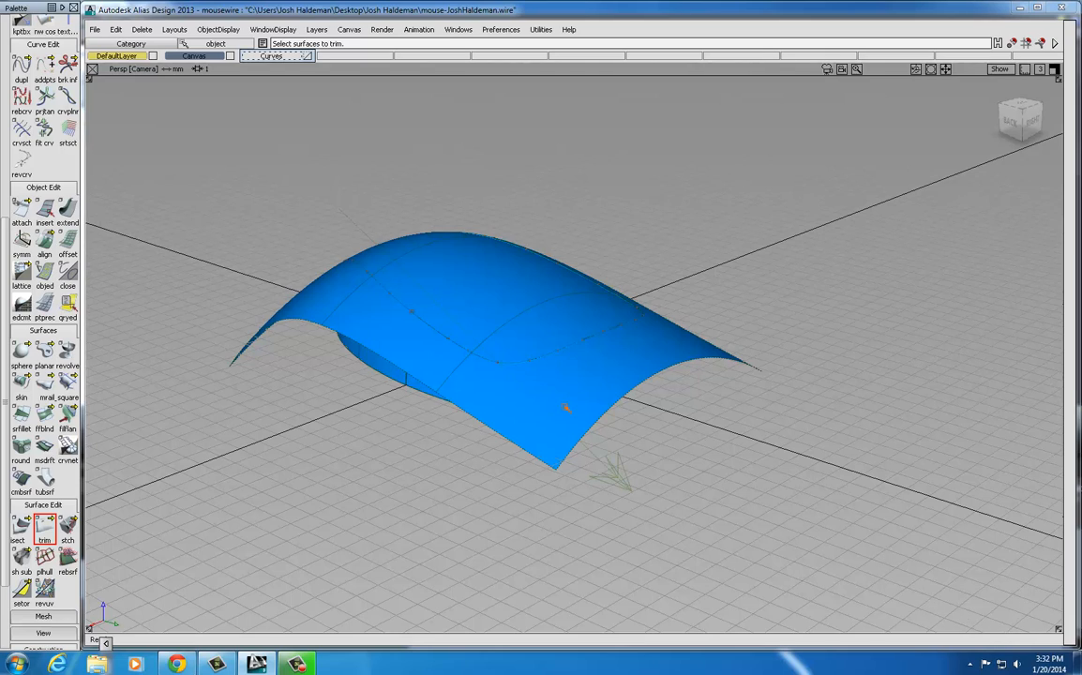
click(115, 29)
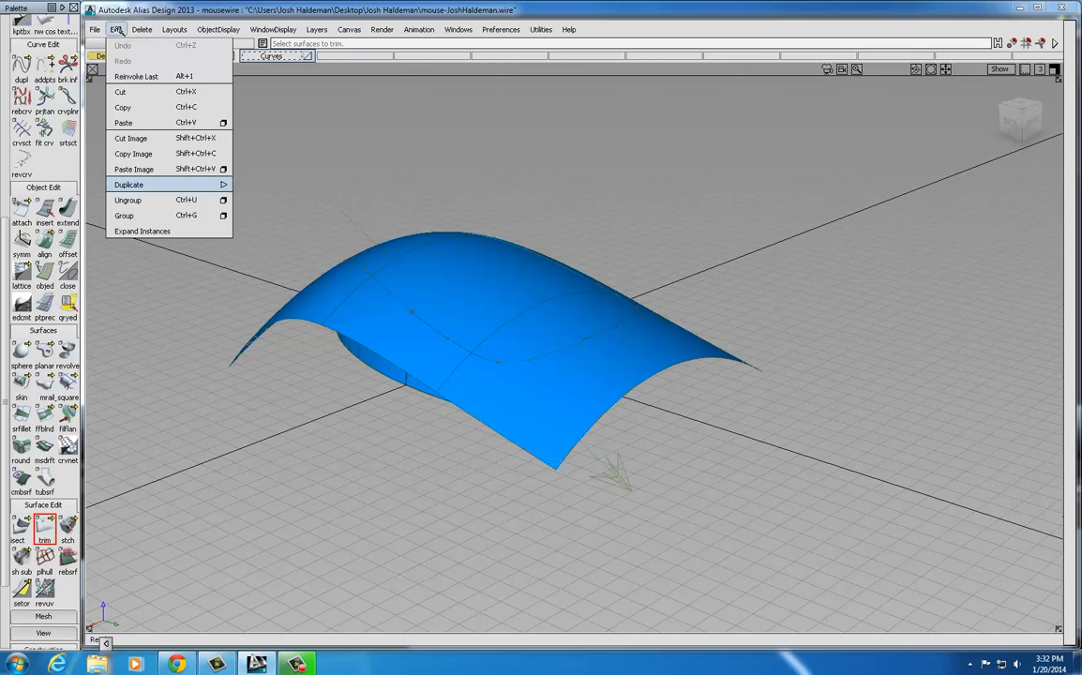
click(369, 169)
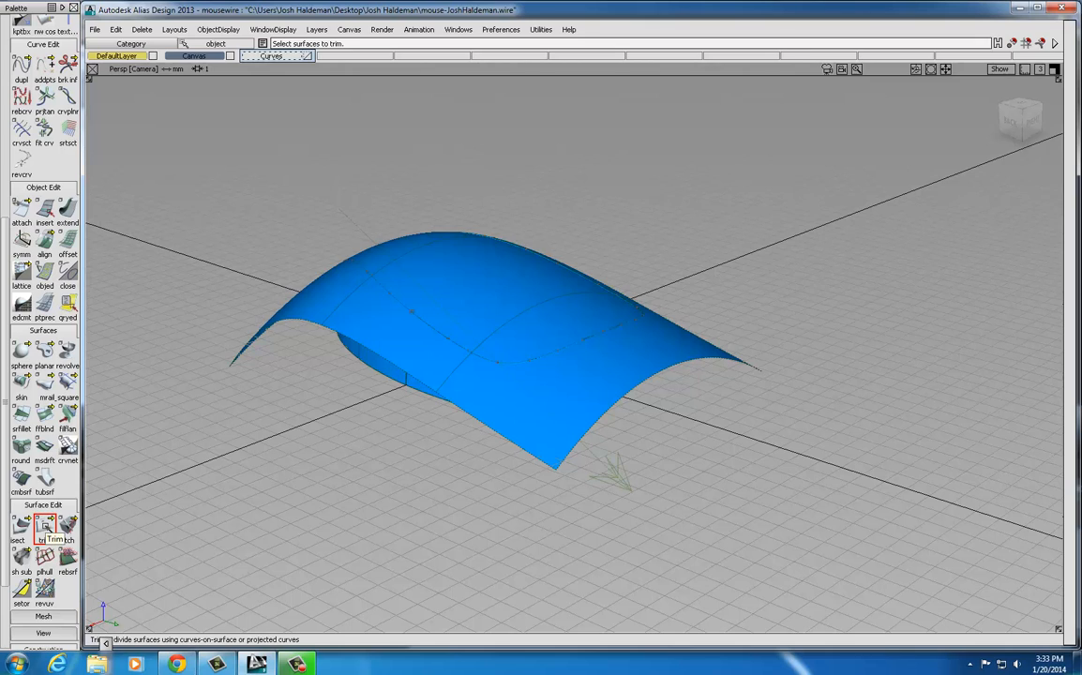
Untrim the side surface and trim it again, discarding the region above the skinned top surface
drag(45, 527, 108, 526)
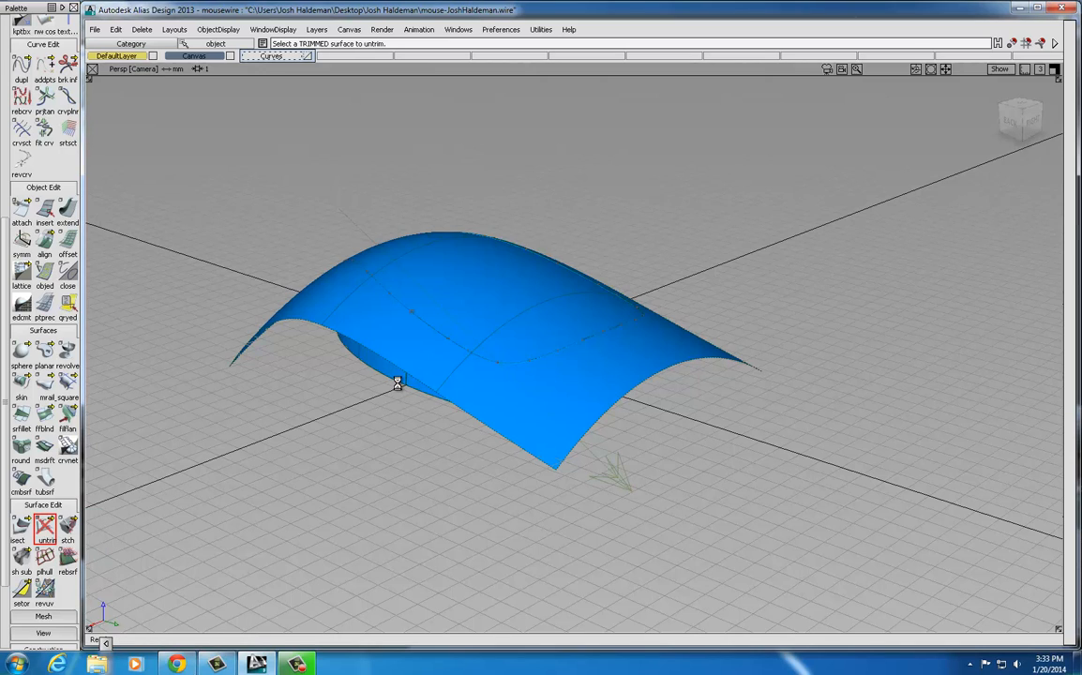
click(399, 384)
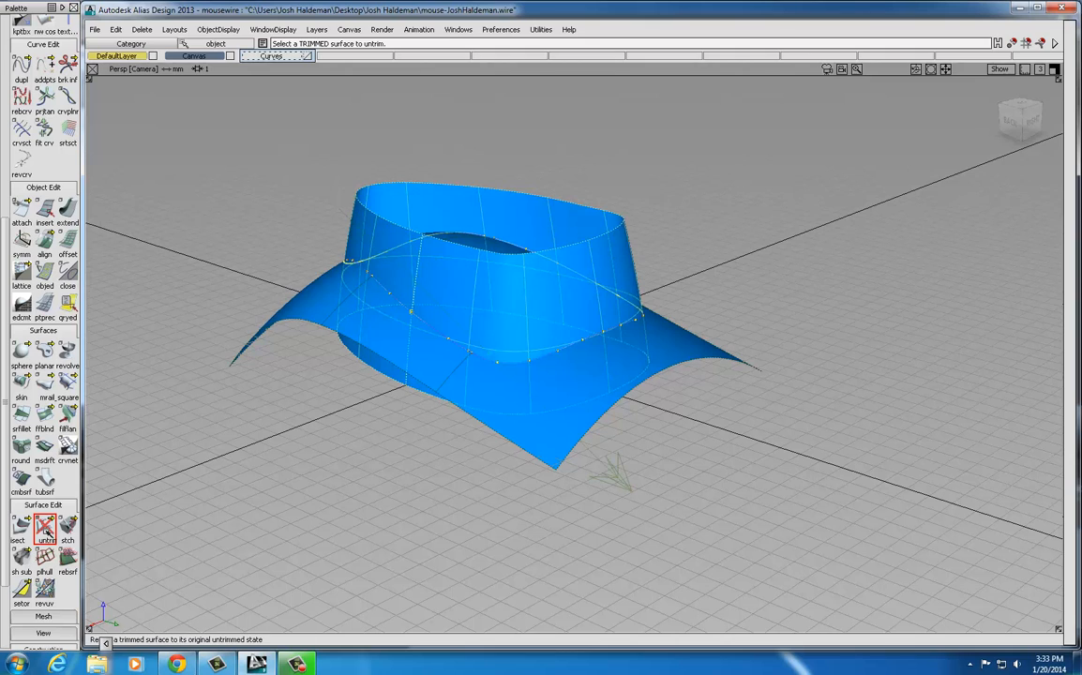
drag(47, 531, 68, 531)
click(419, 380)
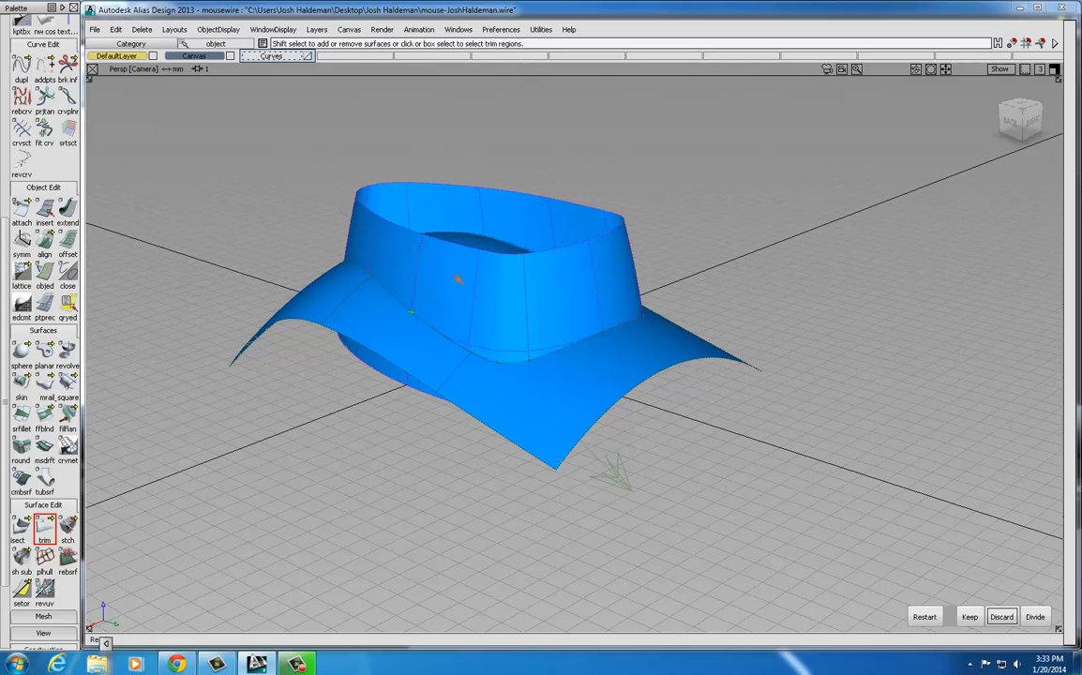
click(504, 296)
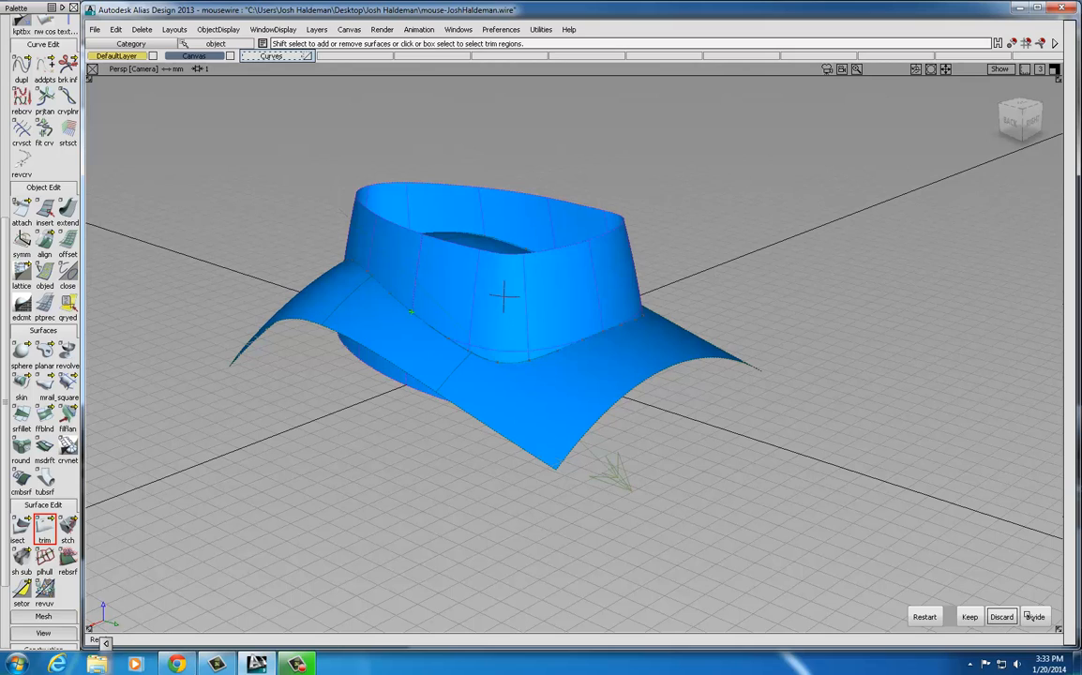
click(1002, 617)
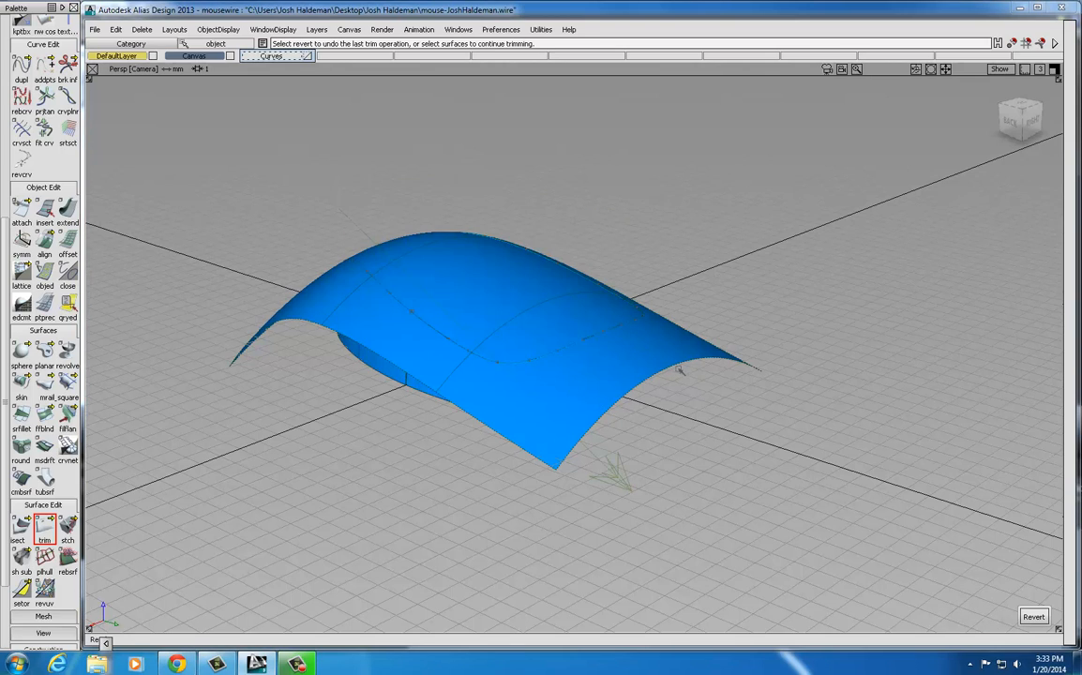
Trim the skinned top surface, keeping only the region inside its intersection curve with the side surface
alt+shift+drag(600, 348, 670, 430)
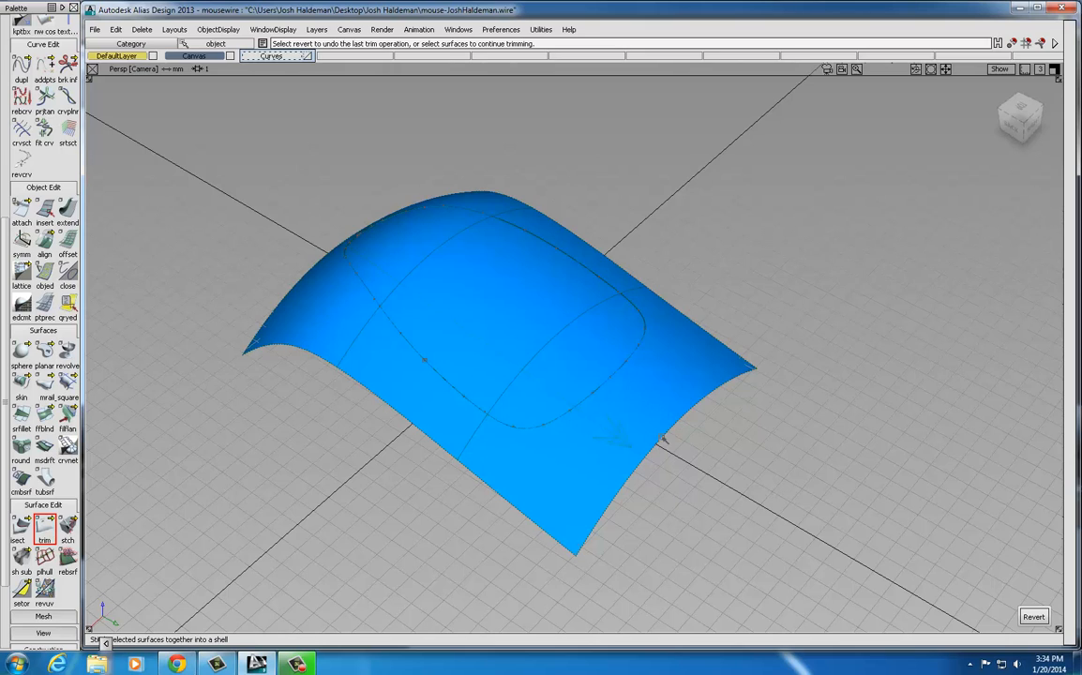
click(624, 440)
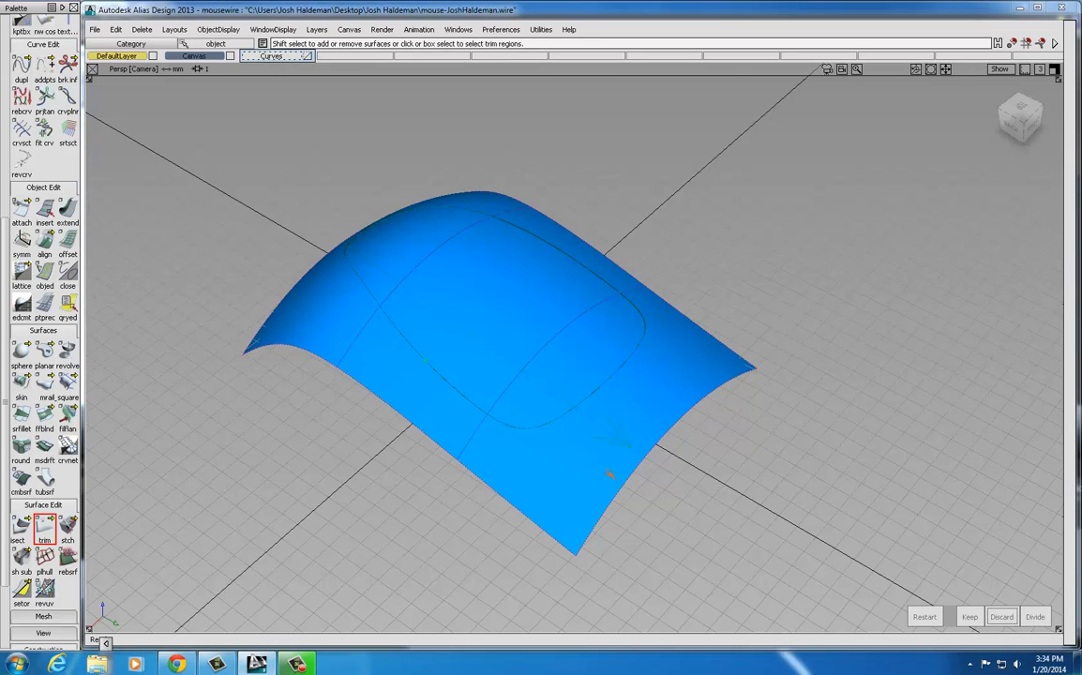
alt+shift+drag(603, 456, 536, 387)
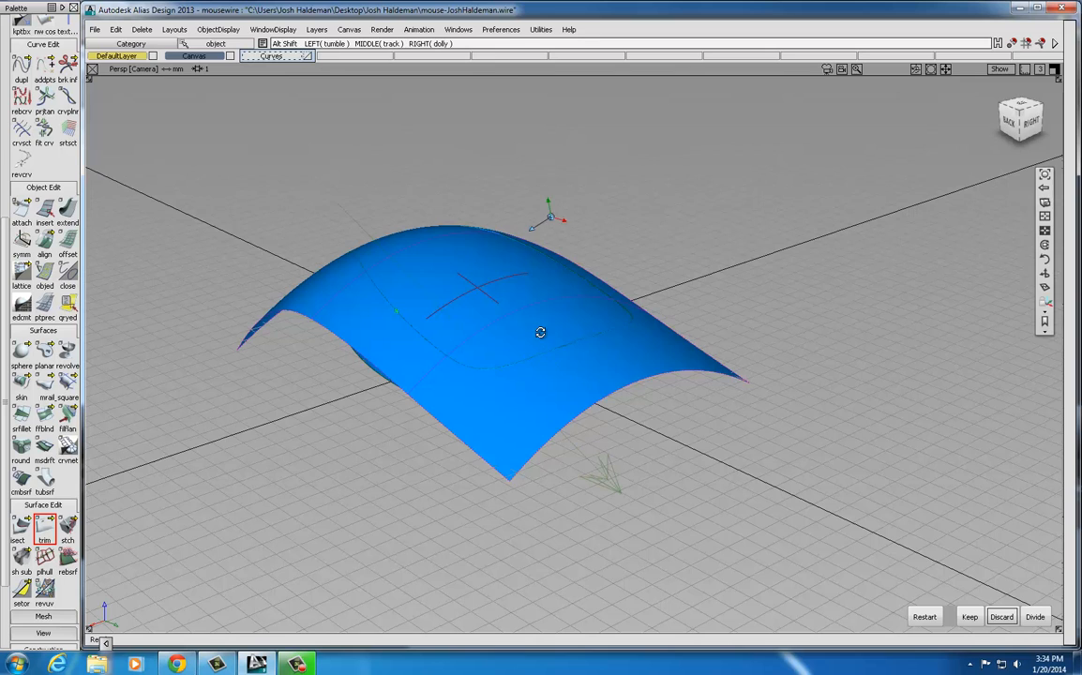
alt+shift+drag(491, 309, 545, 428)
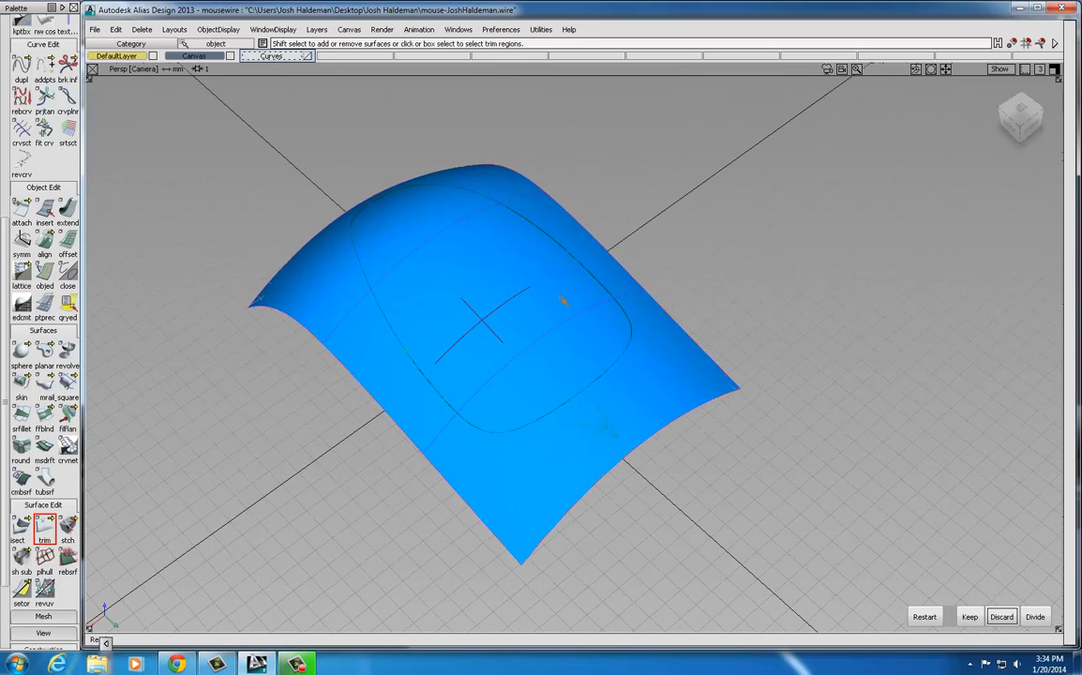
click(971, 617)
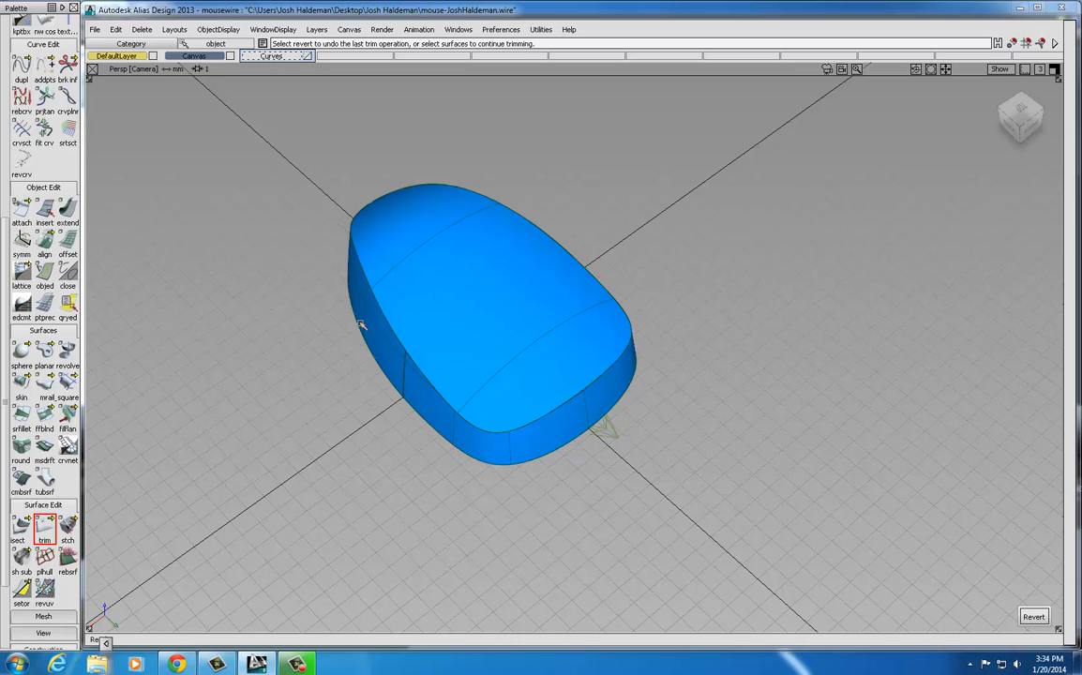
Save the trimmed mouse model to its existing wire file
alt+shift+drag(298, 357, 333, 301)
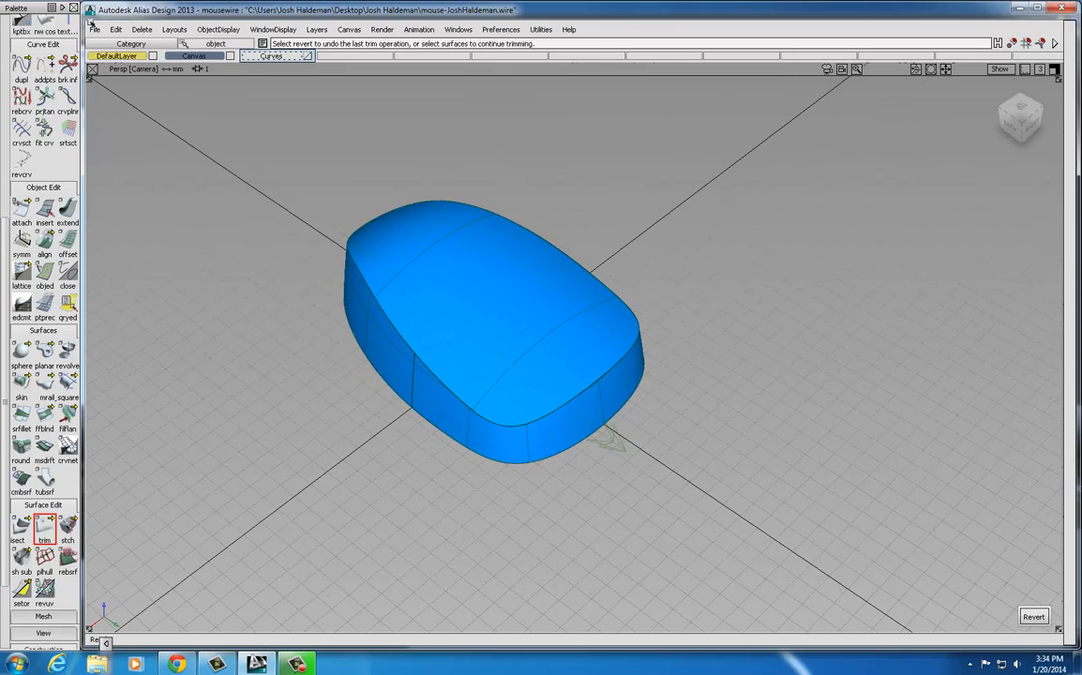
click(95, 29)
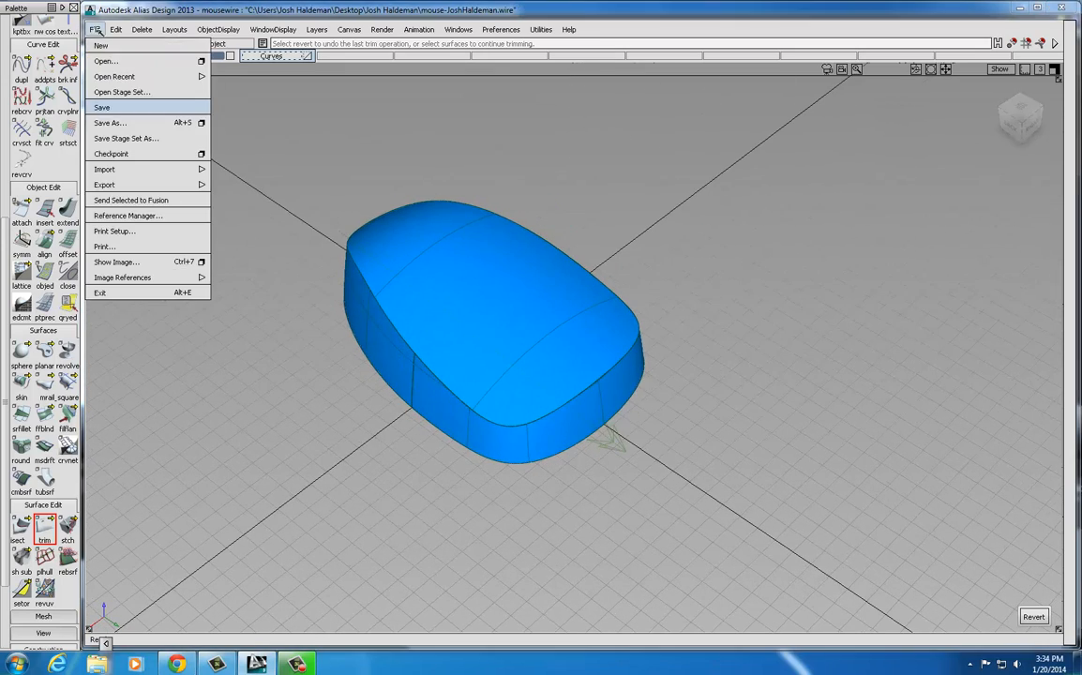
click(103, 108)
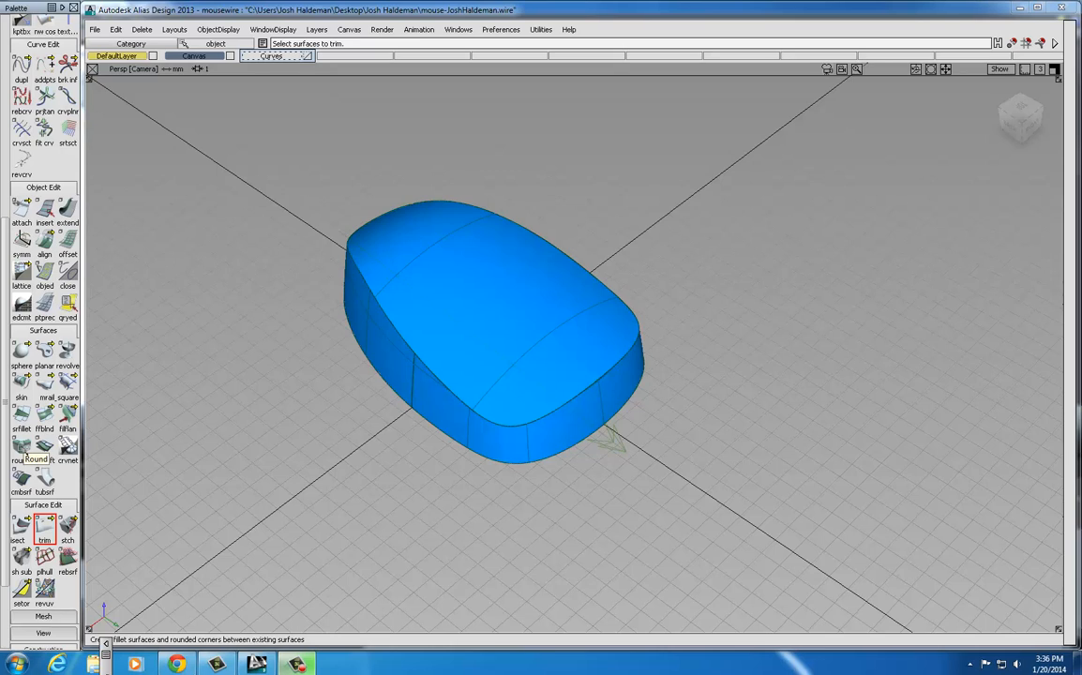
Start a Round on the first section of the edge between the top and side surfaces, trying radius 10 and settling on 1.2
click(23, 448)
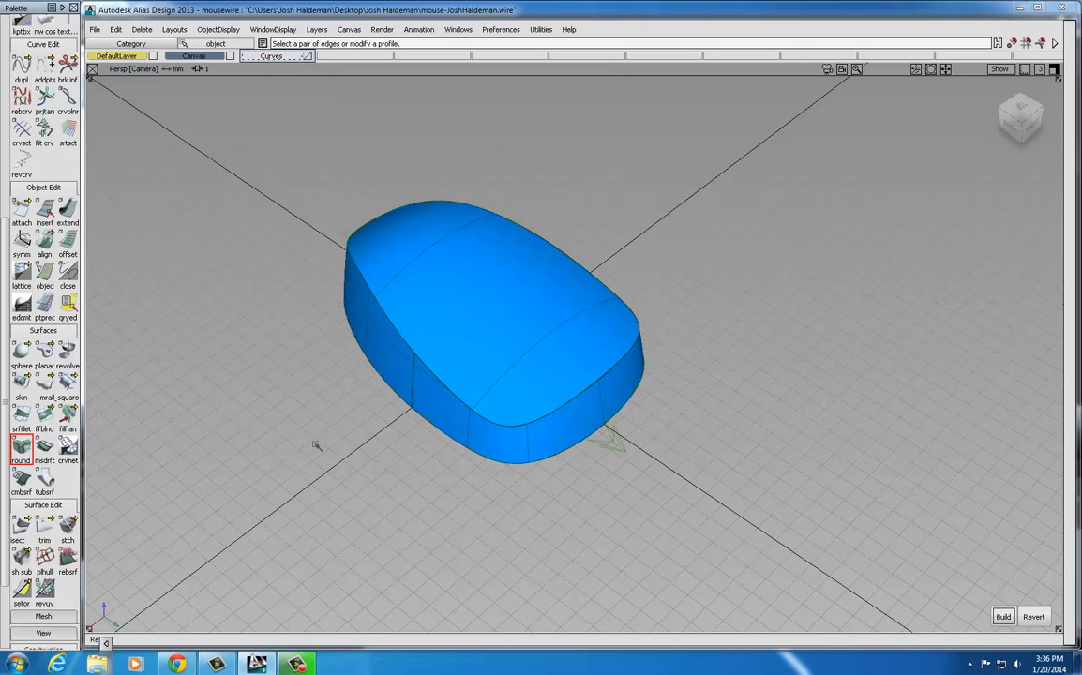
click(404, 333)
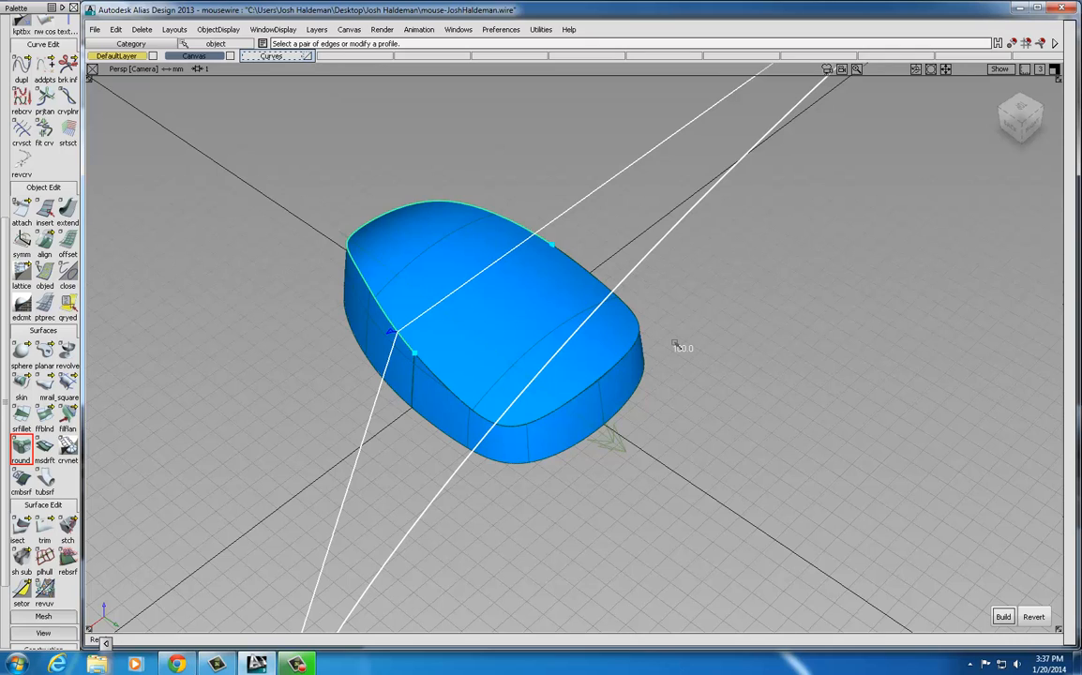
click(675, 347)
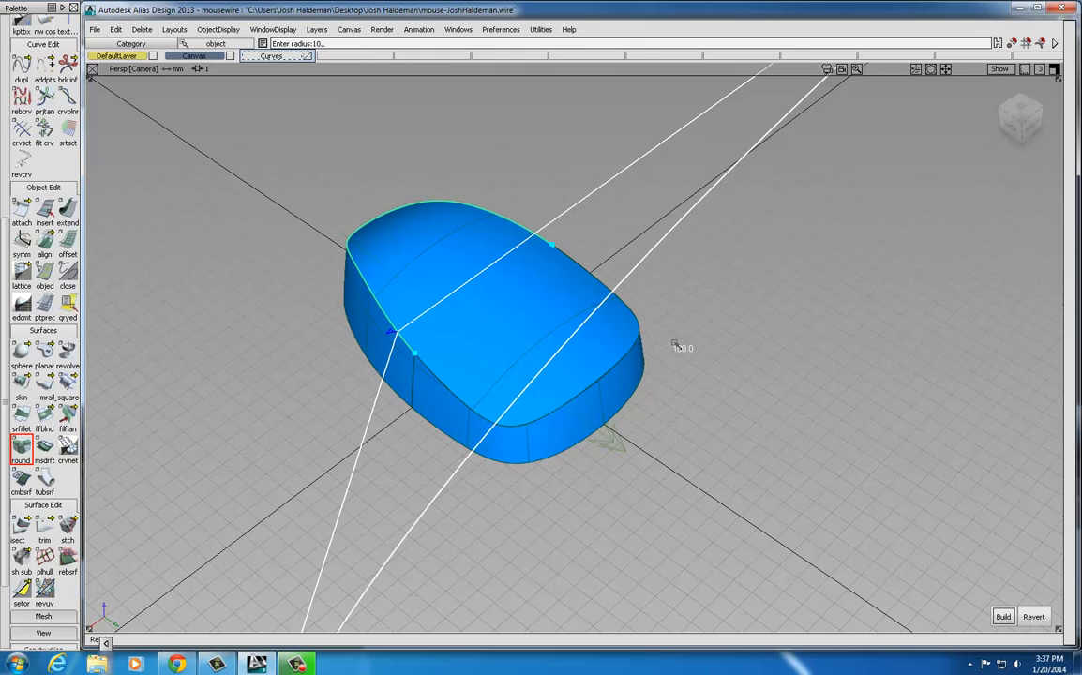
key(Return)
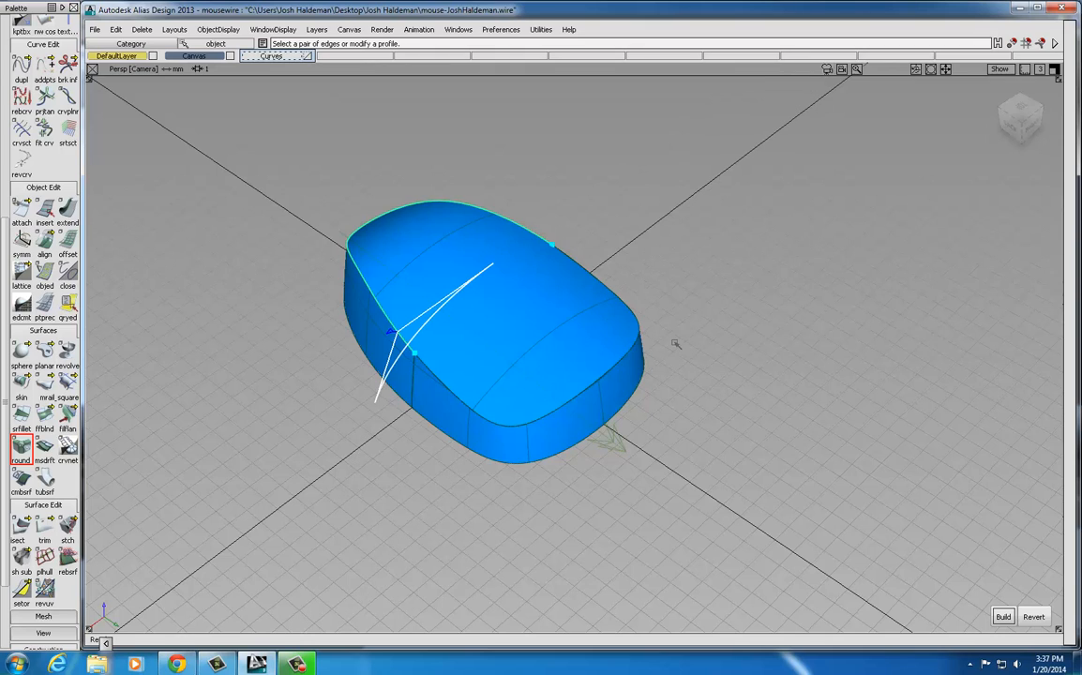
click(374, 324)
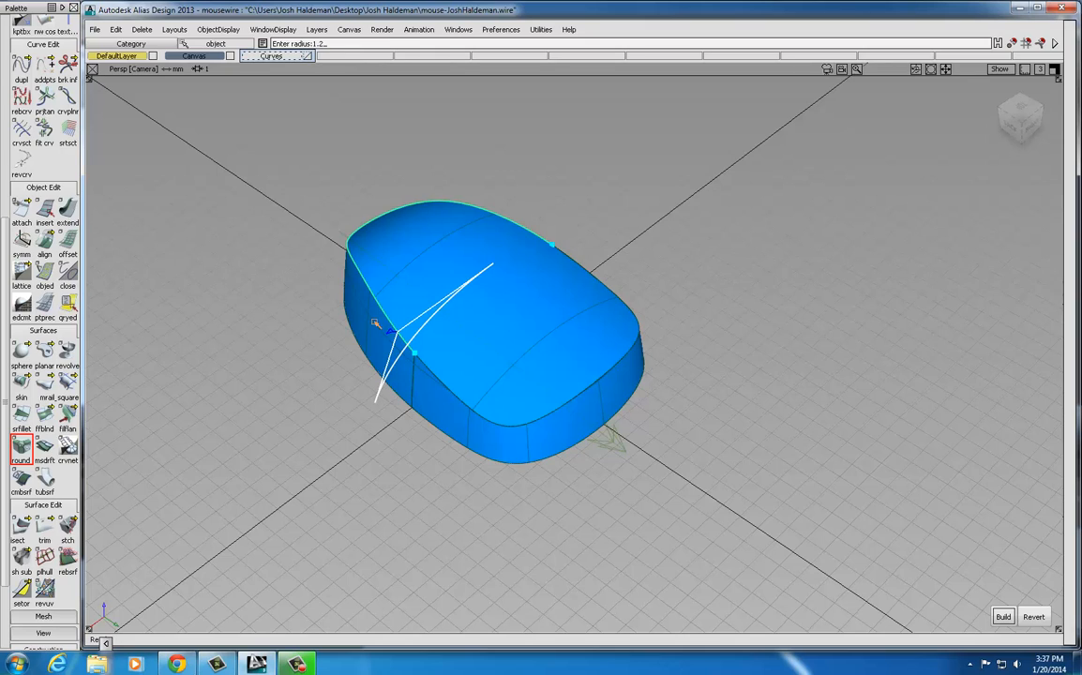
key(Return)
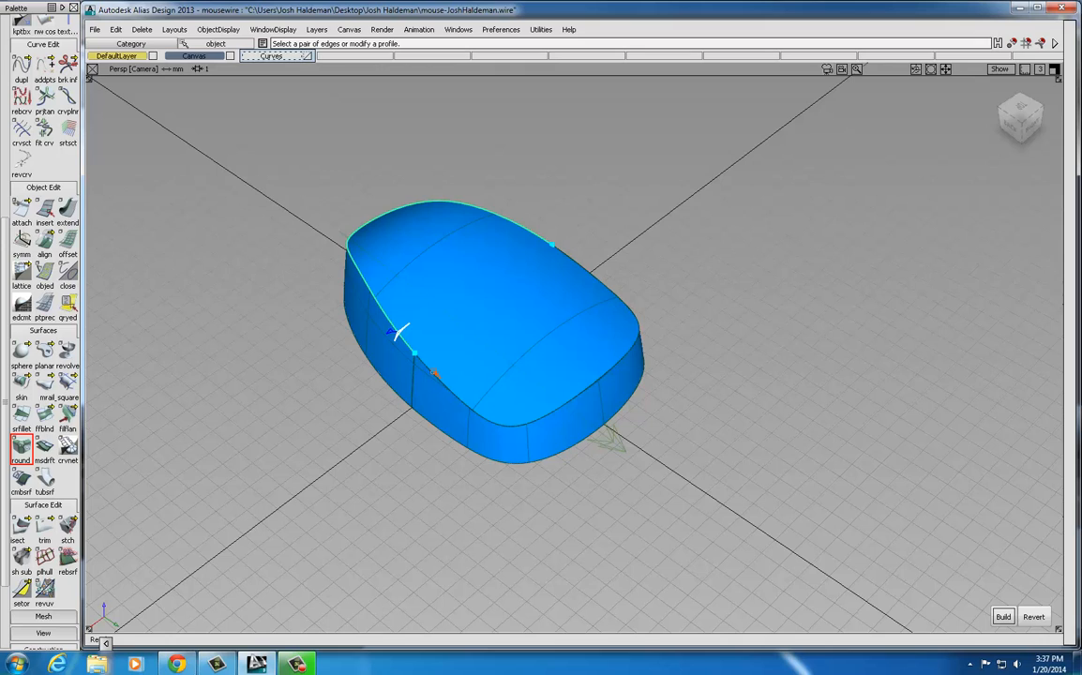
Add the remaining section of the top edge to the Round and build the fillet around the whole mouse
click(435, 371)
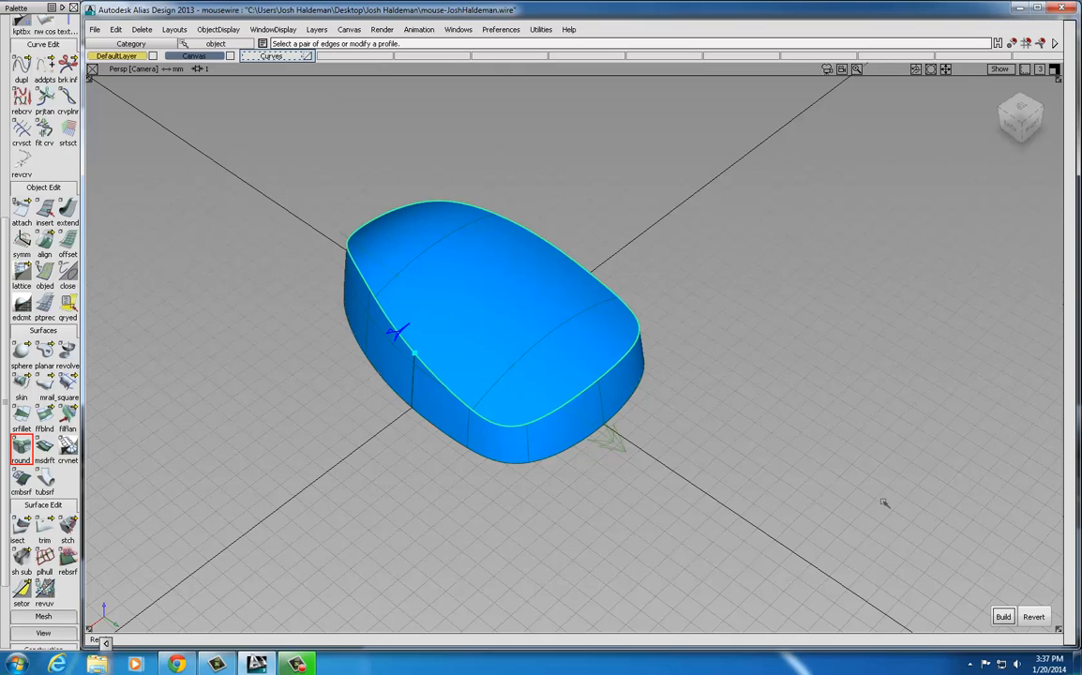
click(538, 383)
click(501, 423)
click(1006, 618)
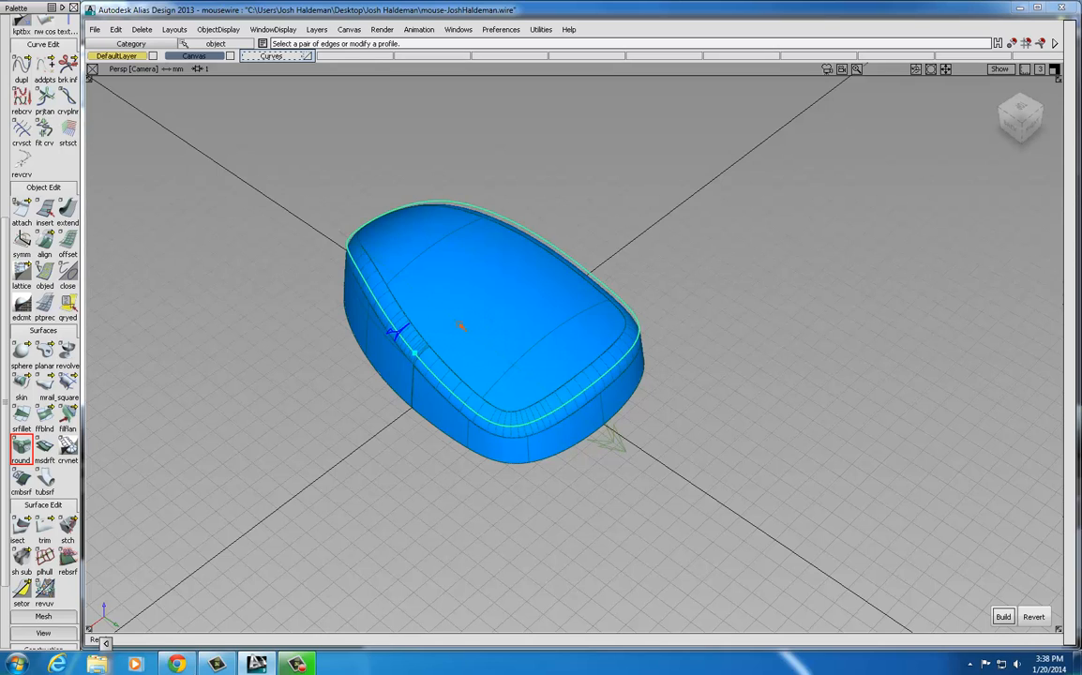
Inspect the rounded top edge from closer angles, revert the round and build it again
alt+shift+drag(505, 326, 550, 285)
alt+shift+right_drag(536, 310, 475, 314)
alt+shift+middle_drag(483, 306, 522, 280)
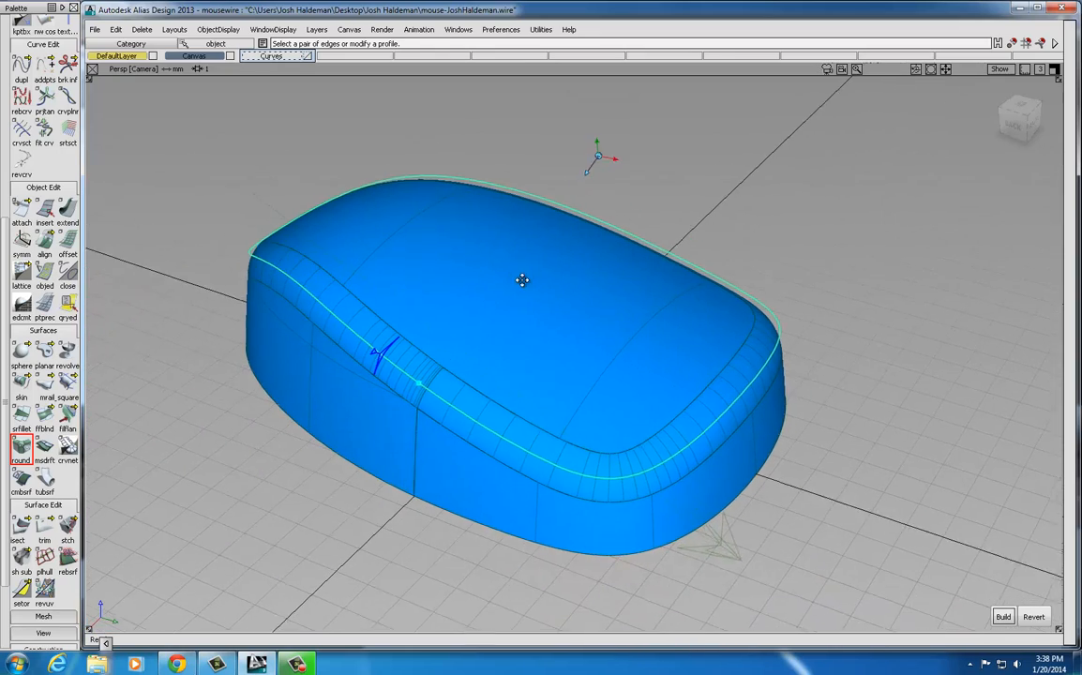
alt+shift+drag(523, 279, 567, 379)
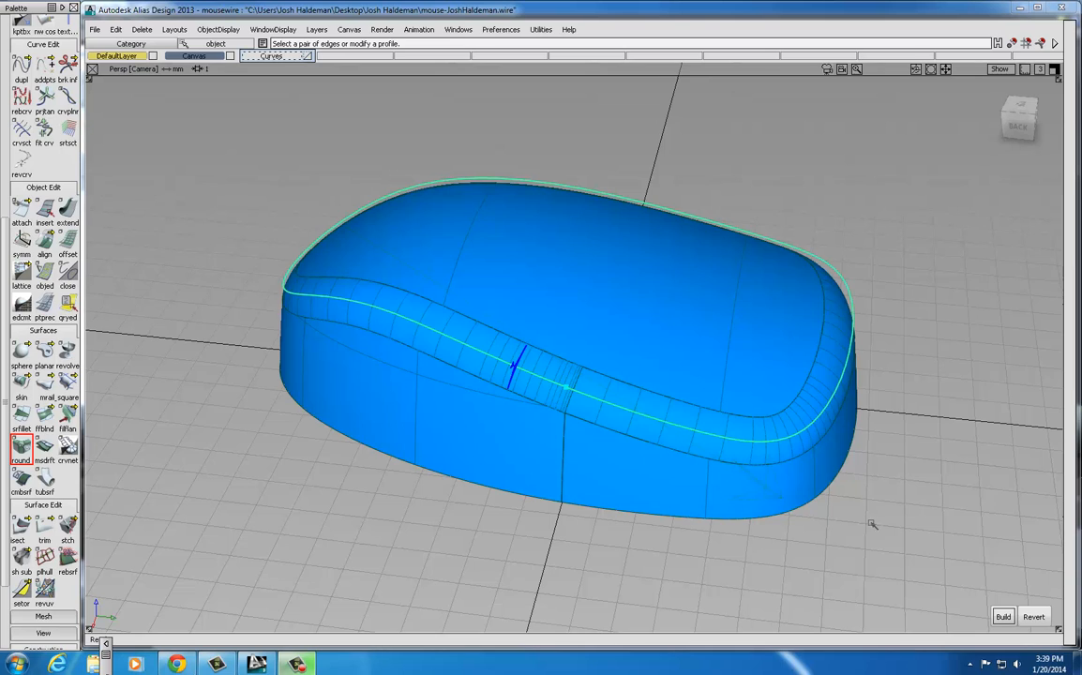
click(1035, 616)
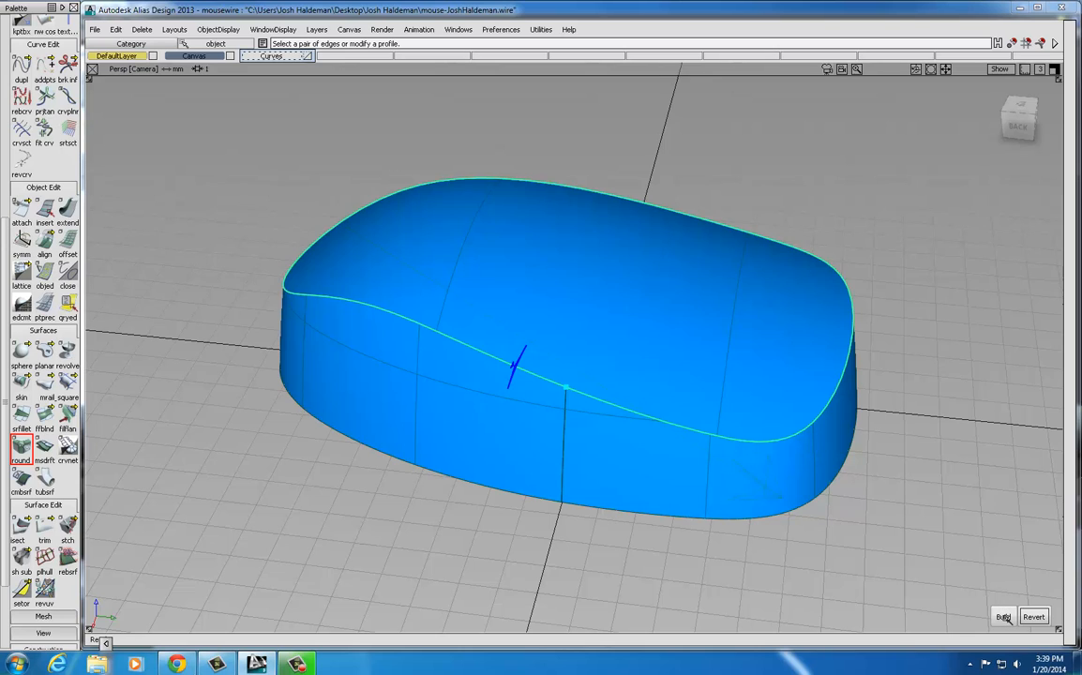
click(1004, 616)
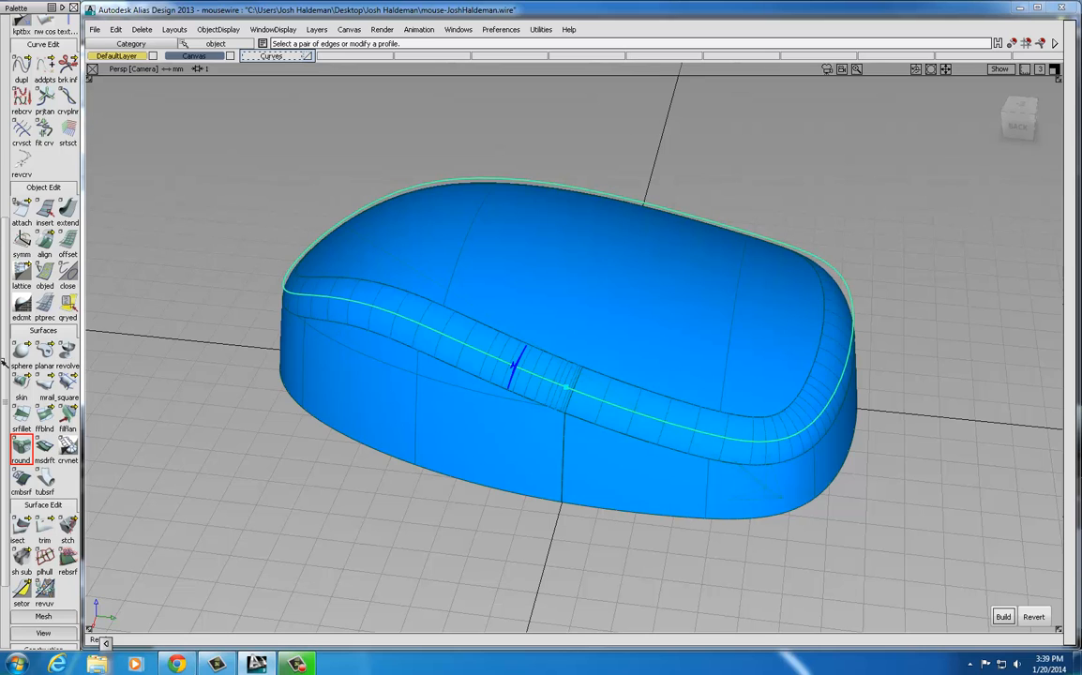
Select the built fillet surfaces around the mouse's top edge and reopen the Round on them
drag(5, 375, 3, 146)
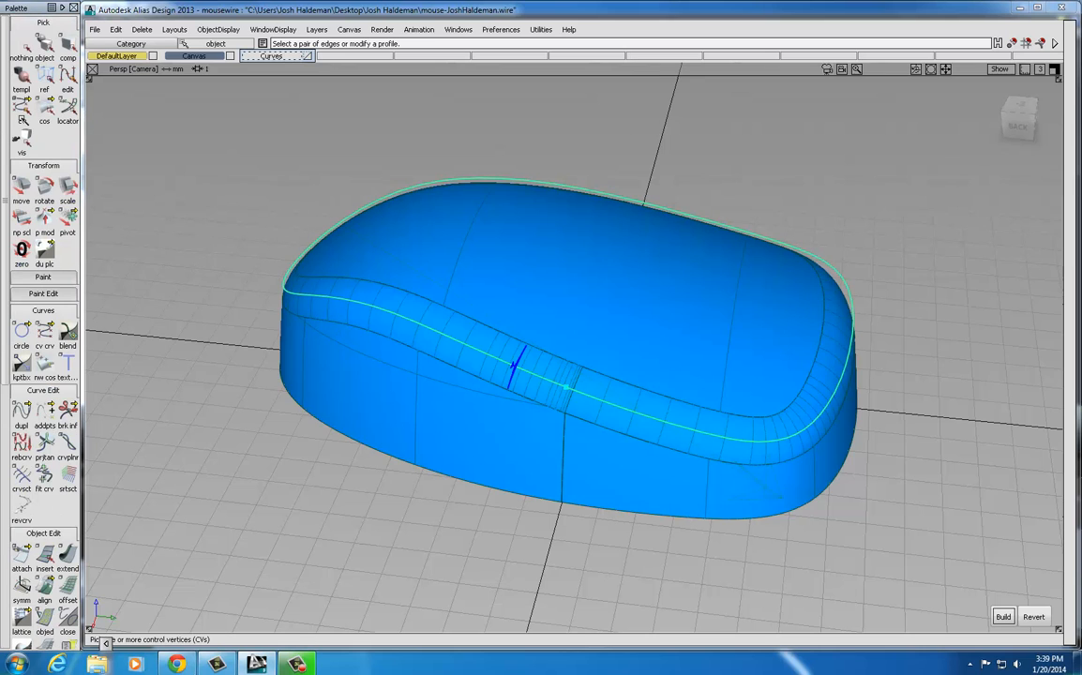
click(44, 44)
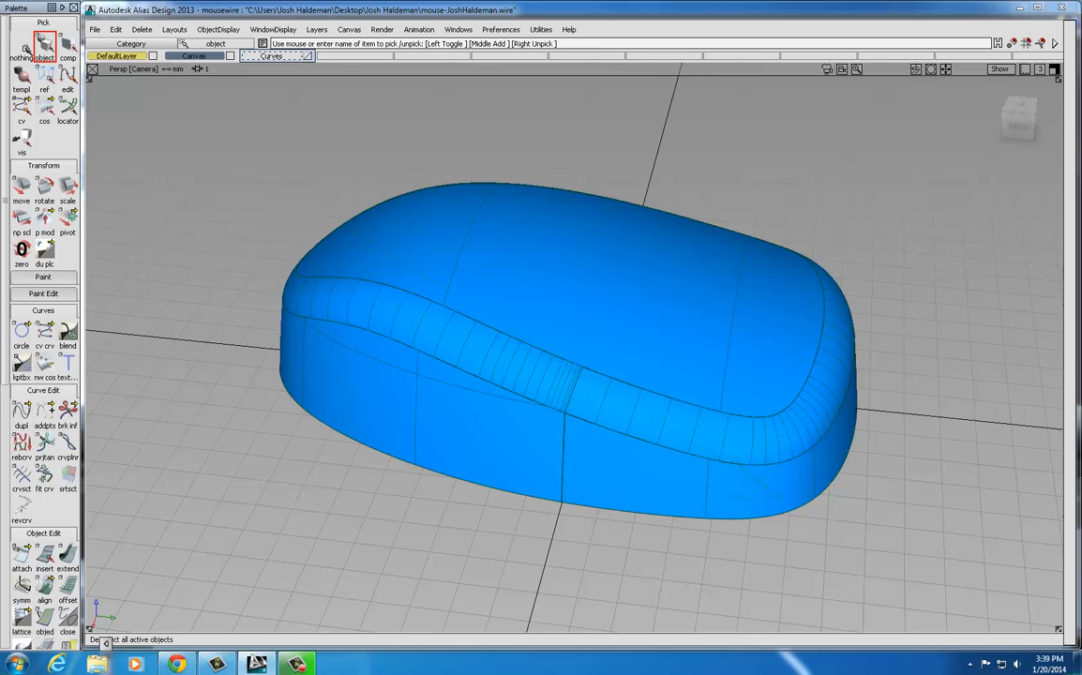
click(568, 398)
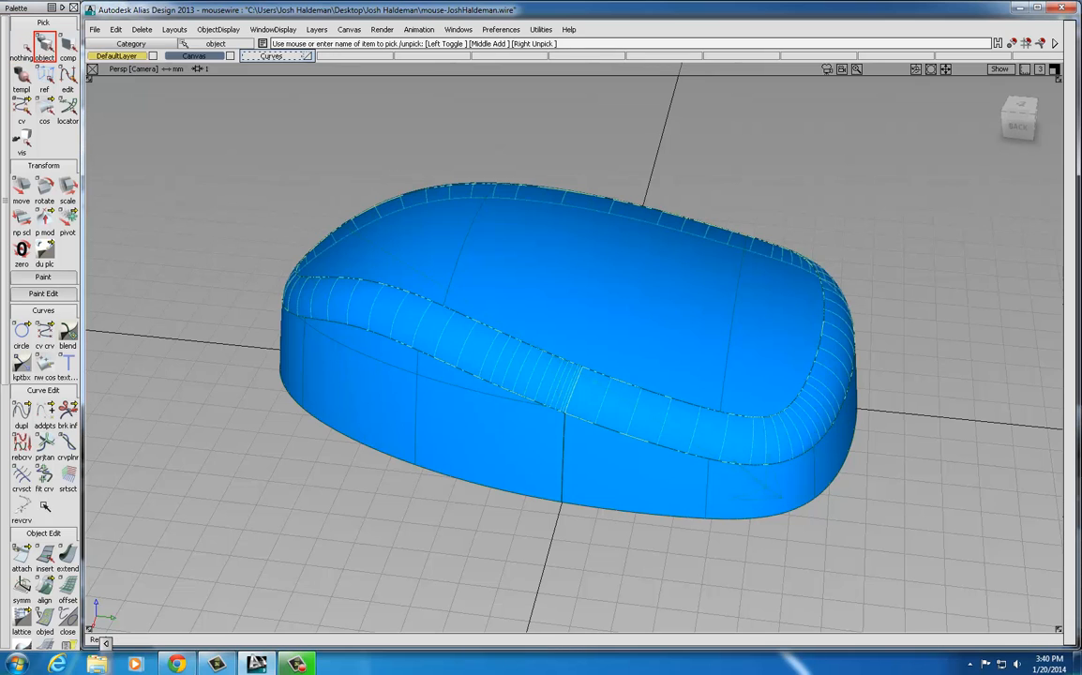
scroll(44, 507, down, 10)
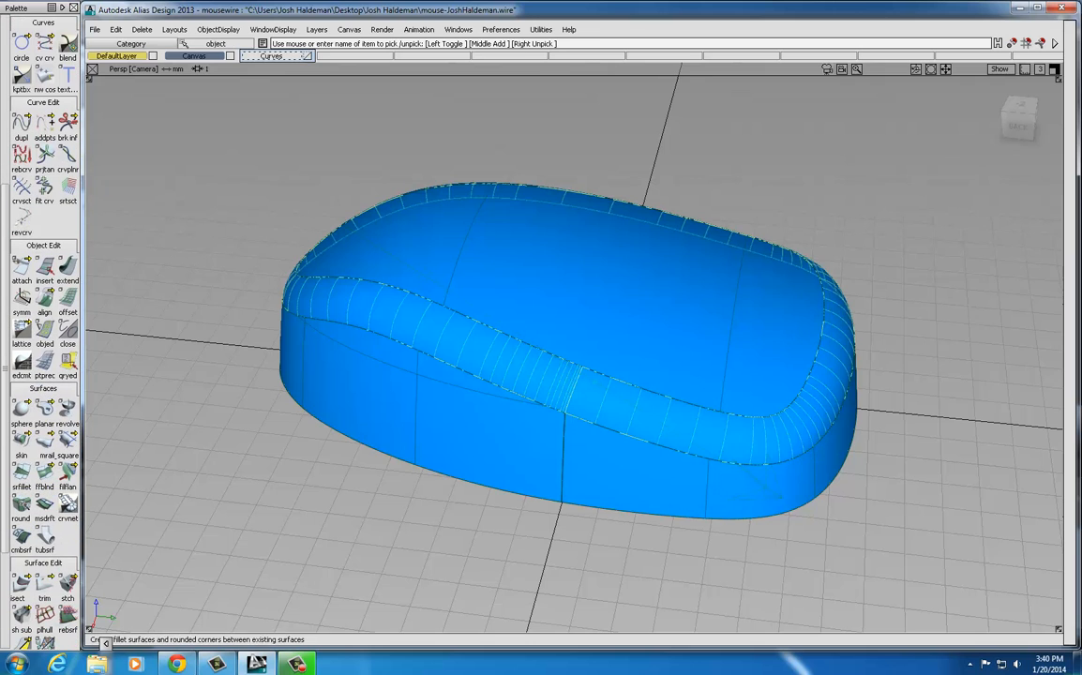
click(21, 506)
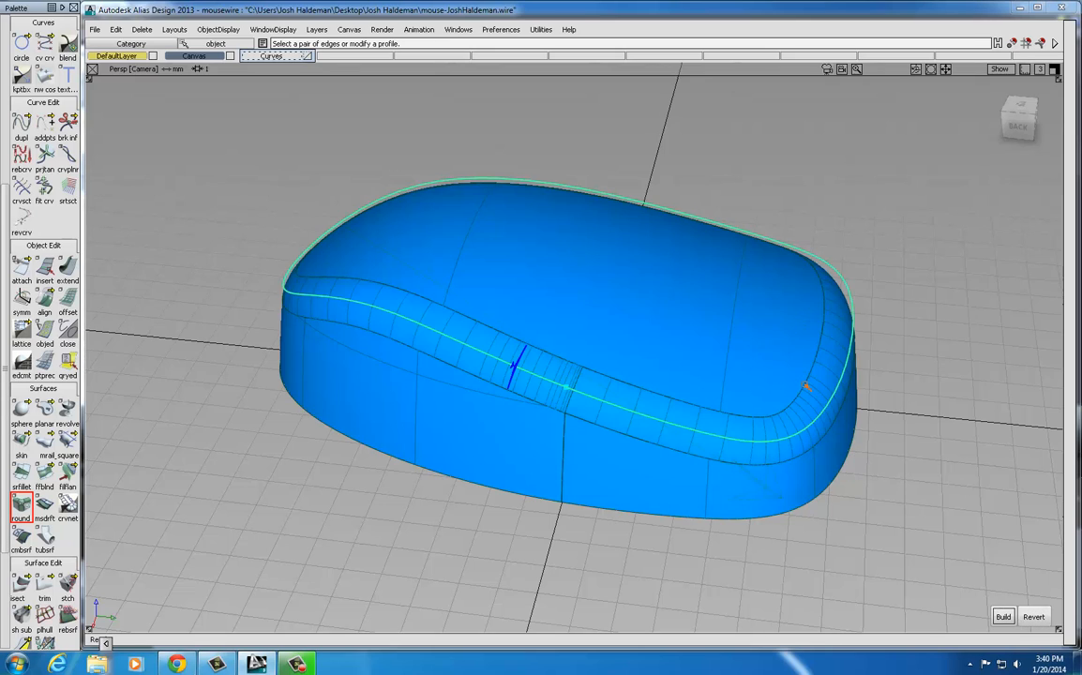
click(1035, 617)
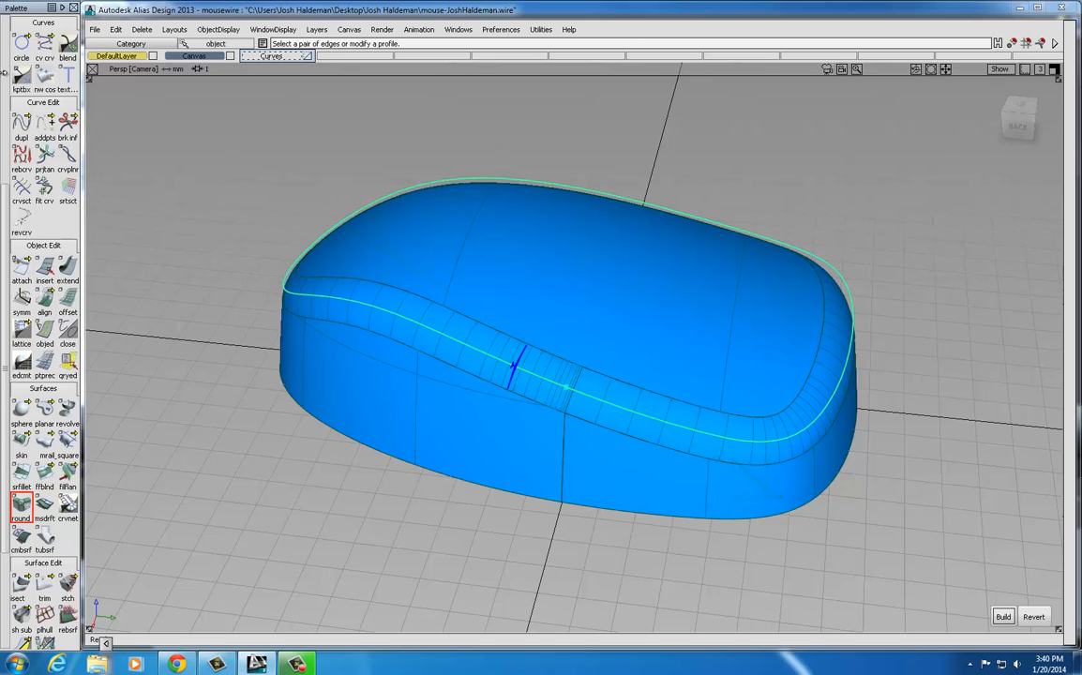
Leave the Round, return to object picking and save the rounded mouse model
drag(7, 214, 8, 45)
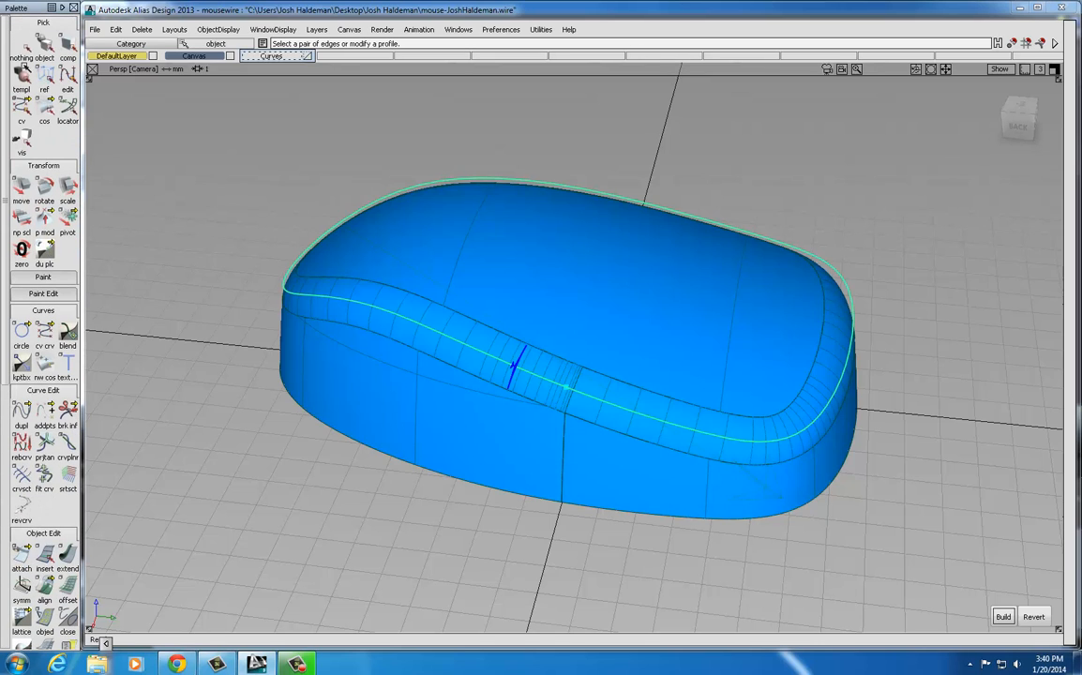
click(23, 49)
click(44, 48)
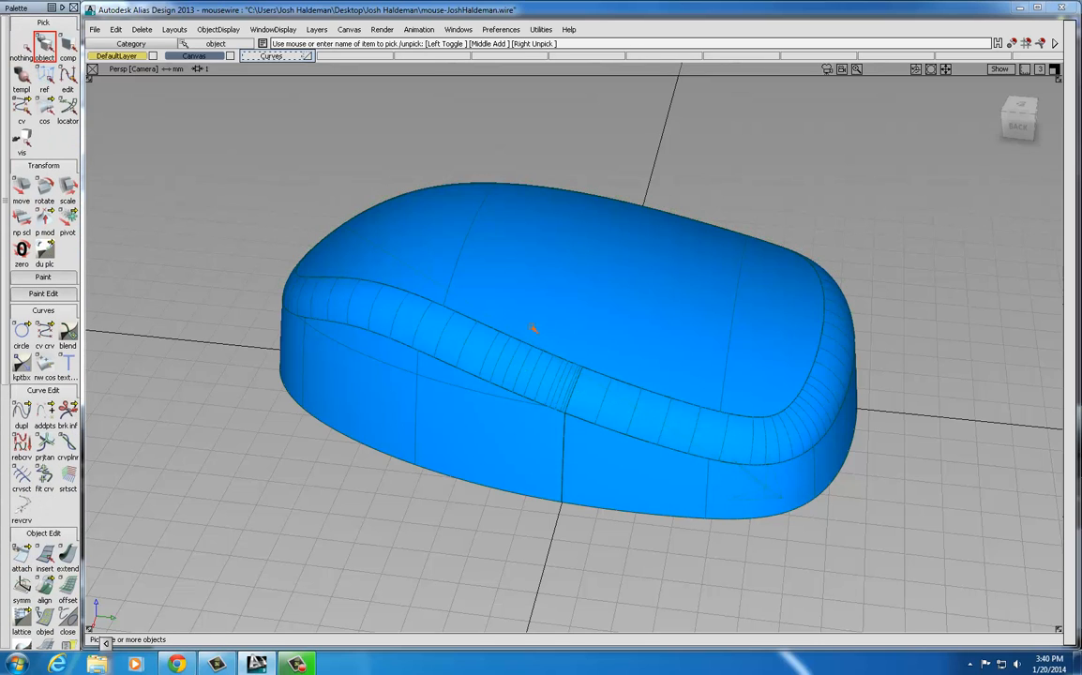
alt+shift+drag(575, 299, 410, 369)
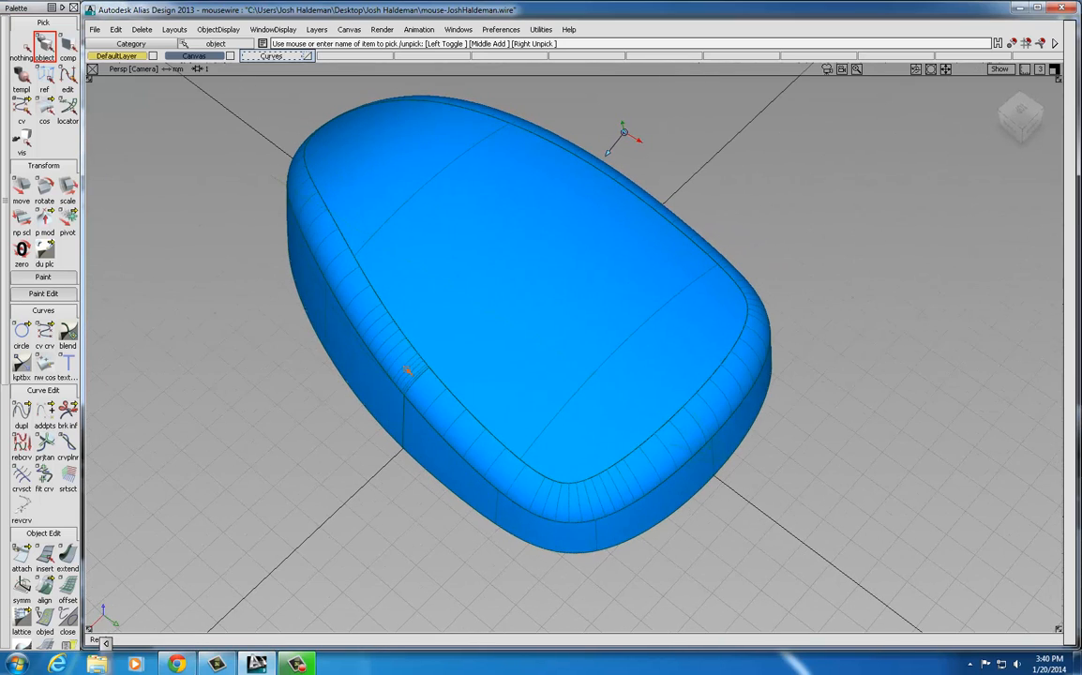
alt+shift+drag(495, 331, 511, 336)
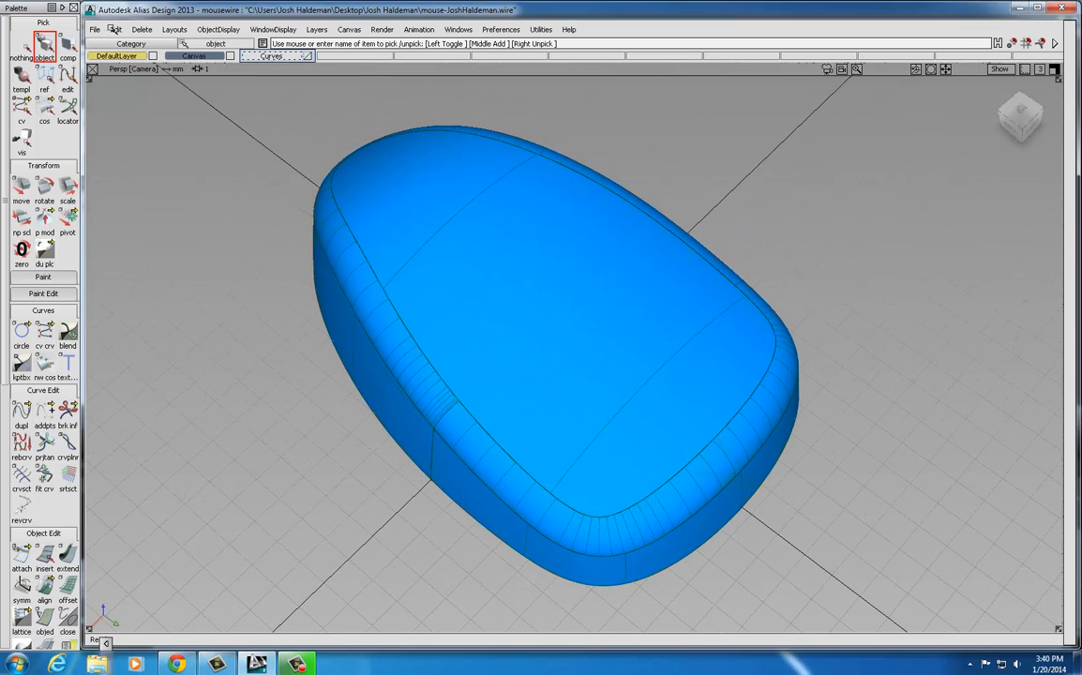
click(95, 29)
click(98, 103)
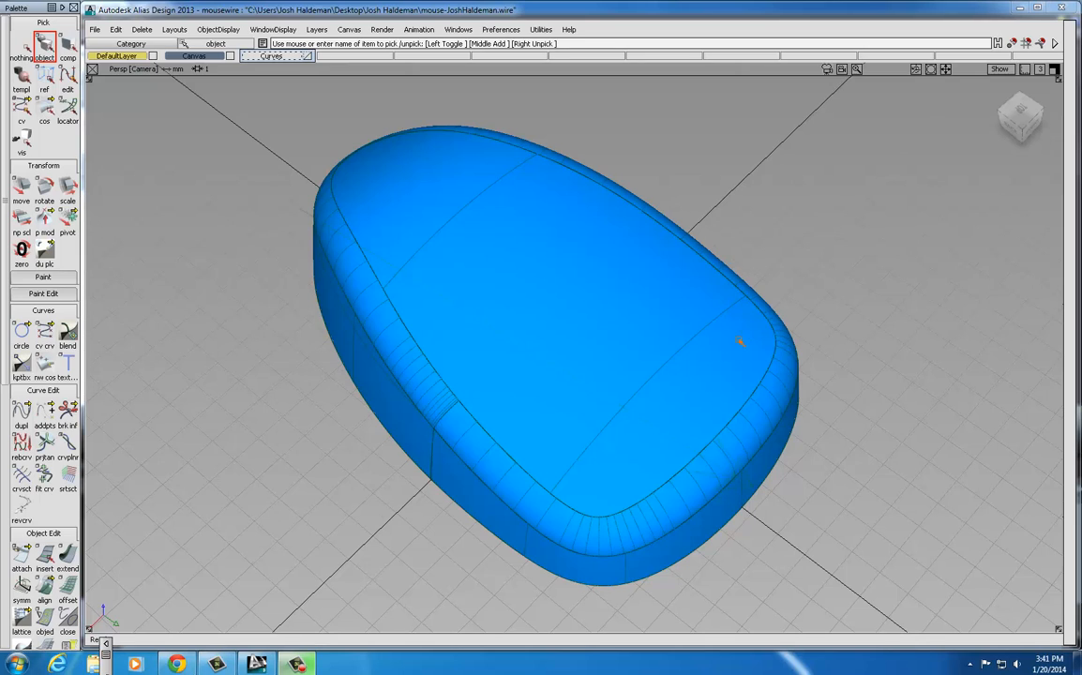
Turn off hardware shading to show the mouse as wireframe over its sketch in the side view
click(1055, 70)
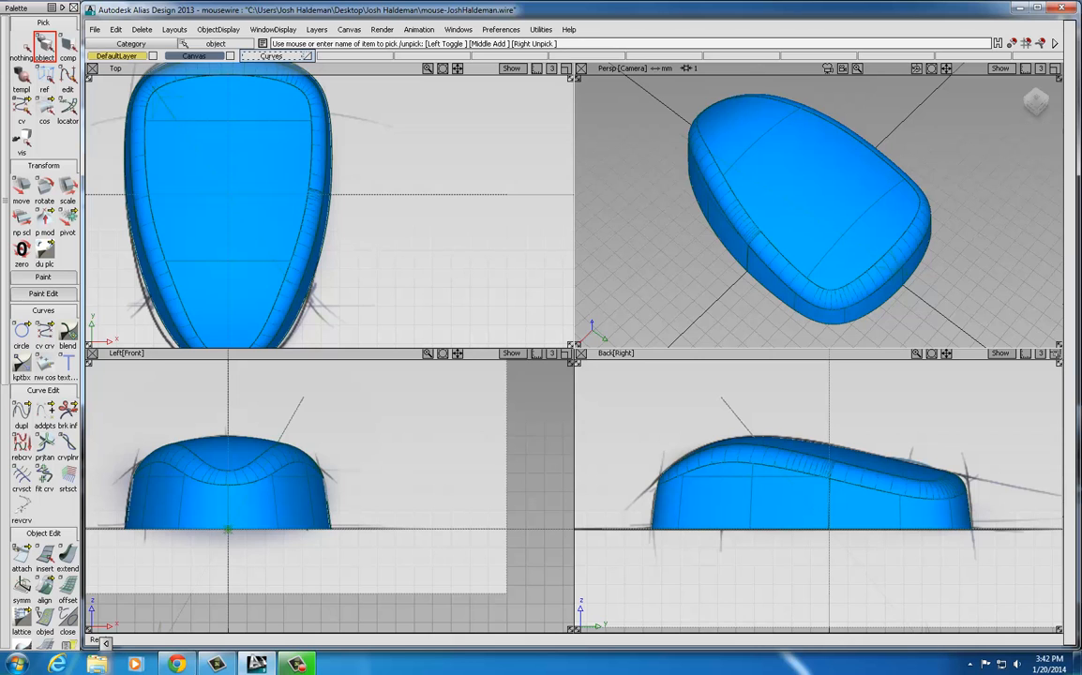
click(579, 353)
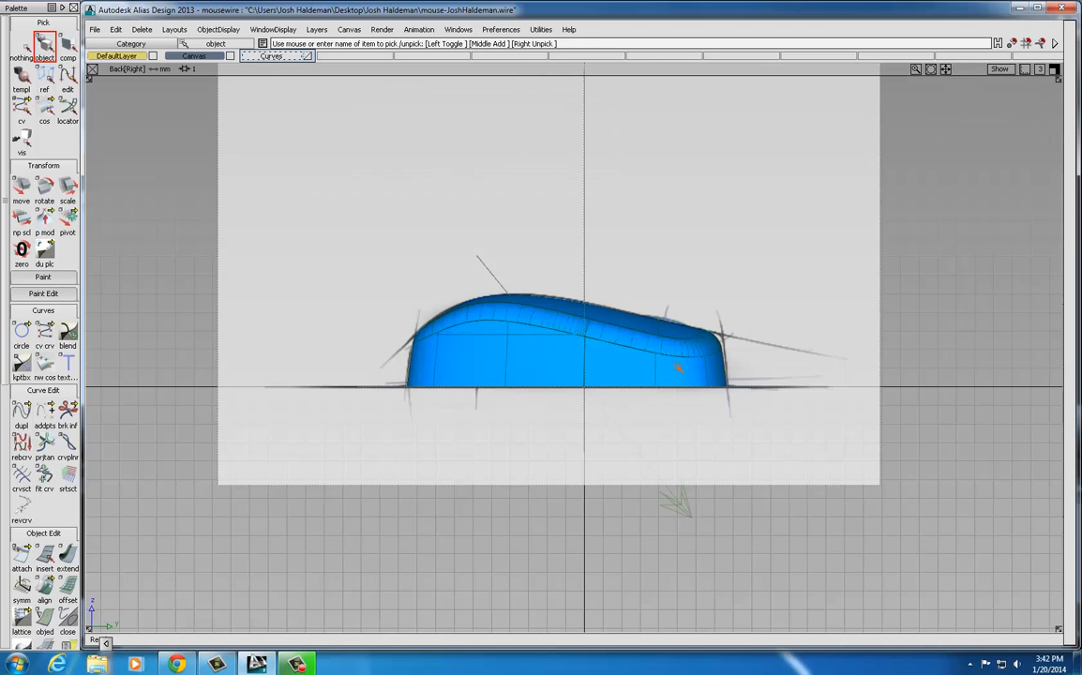
alt+shift+right_drag(740, 353, 810, 356)
alt+shift+middle_drag(699, 333, 506, 230)
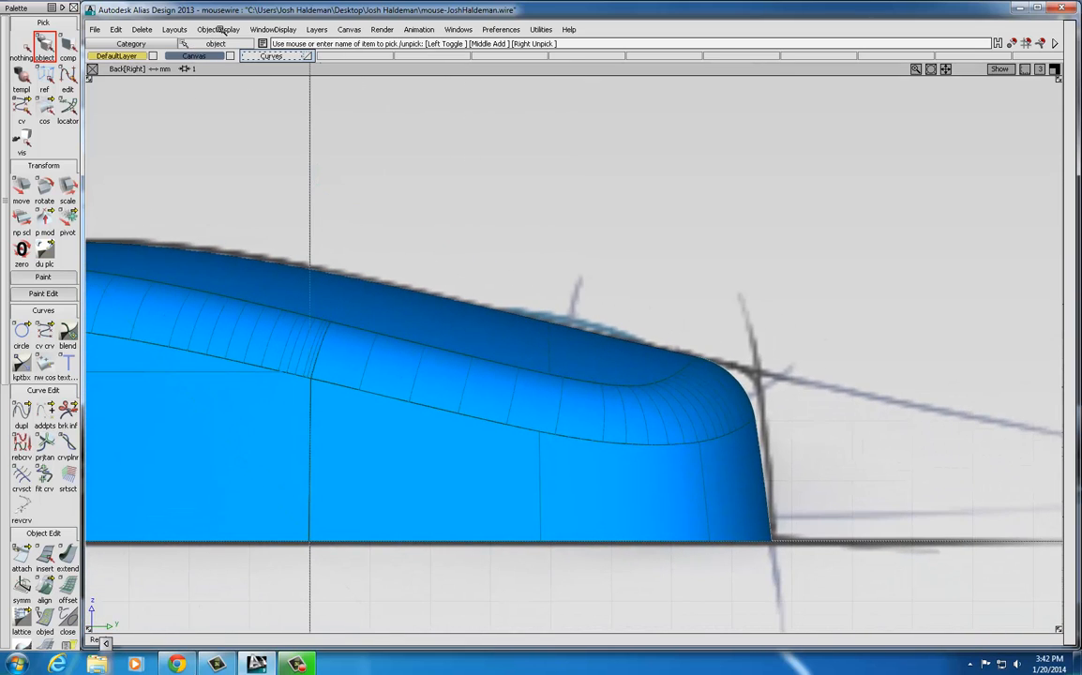
click(274, 31)
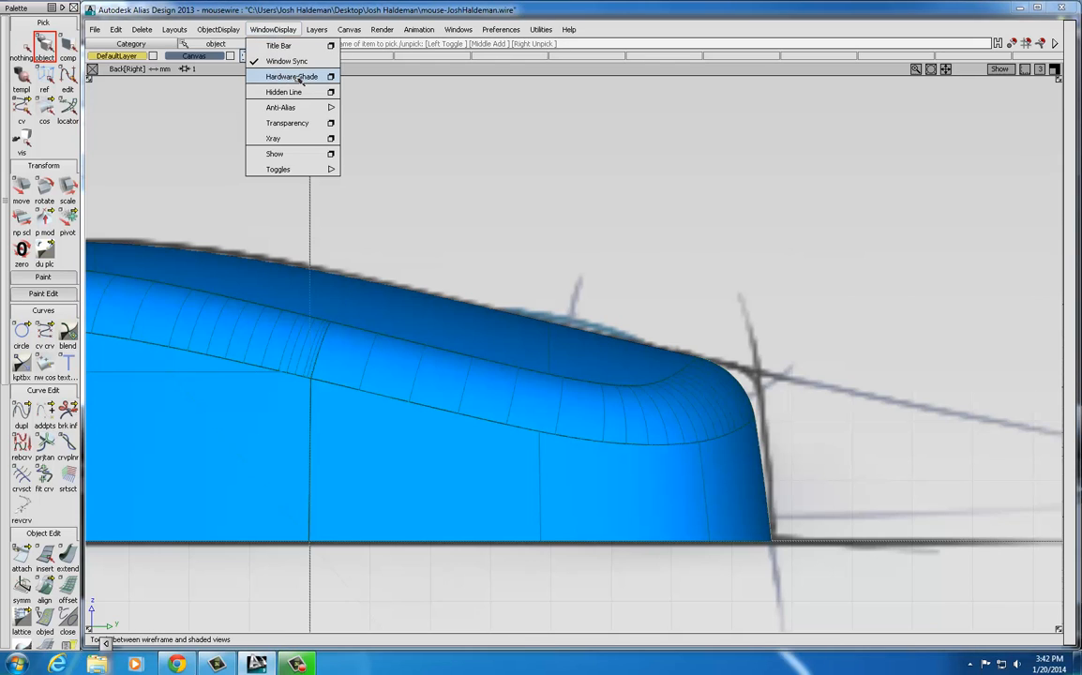
click(278, 77)
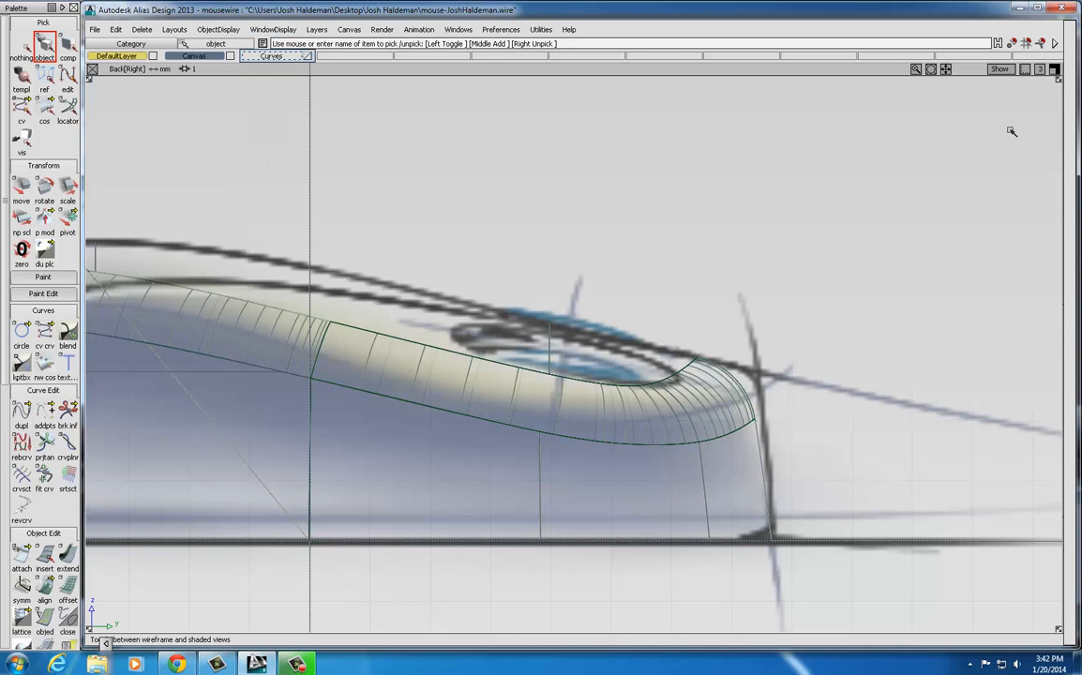
Create a primitive sphere centred on the button drawn in the side view sketch
click(1054, 72)
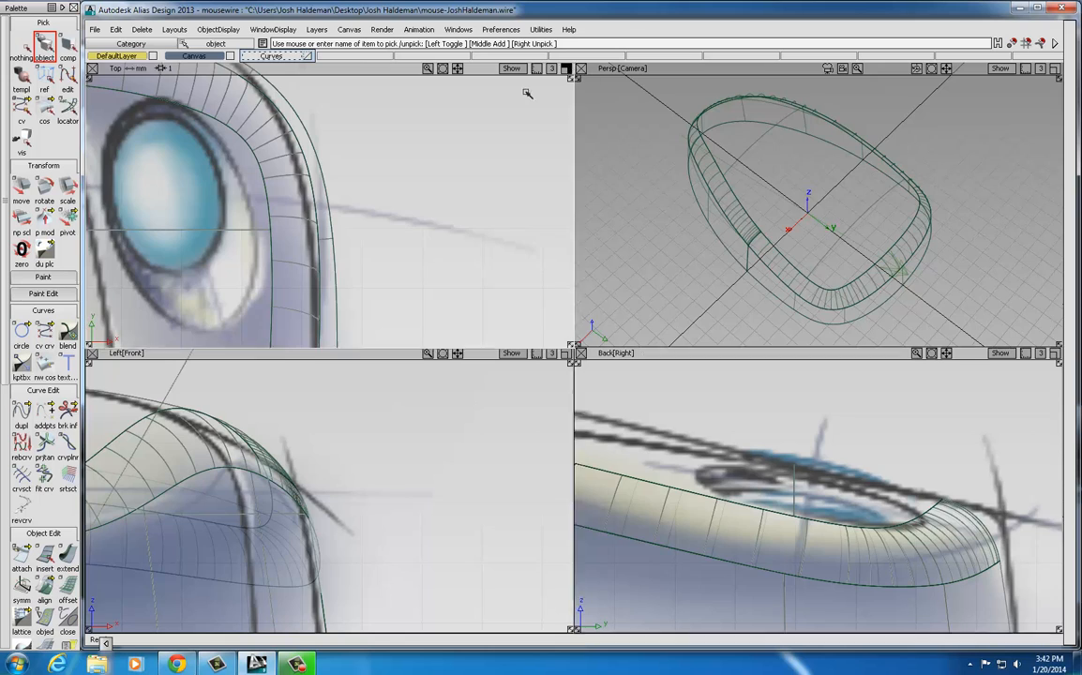
click(566, 68)
alt+shift+right_drag(464, 285, 340, 326)
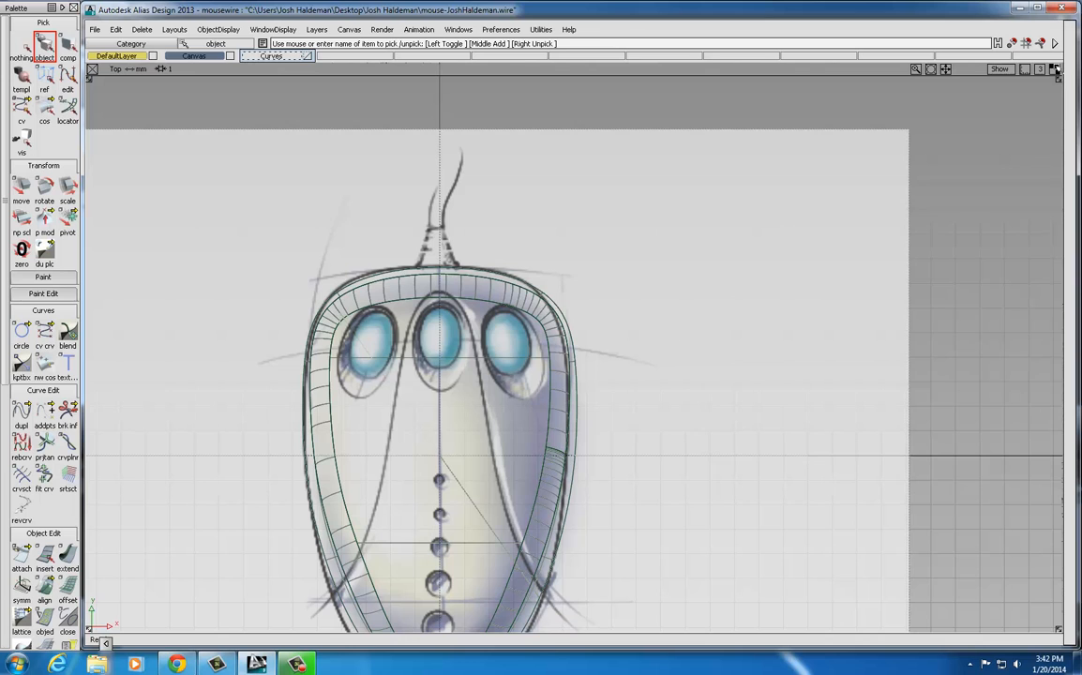
click(1054, 70)
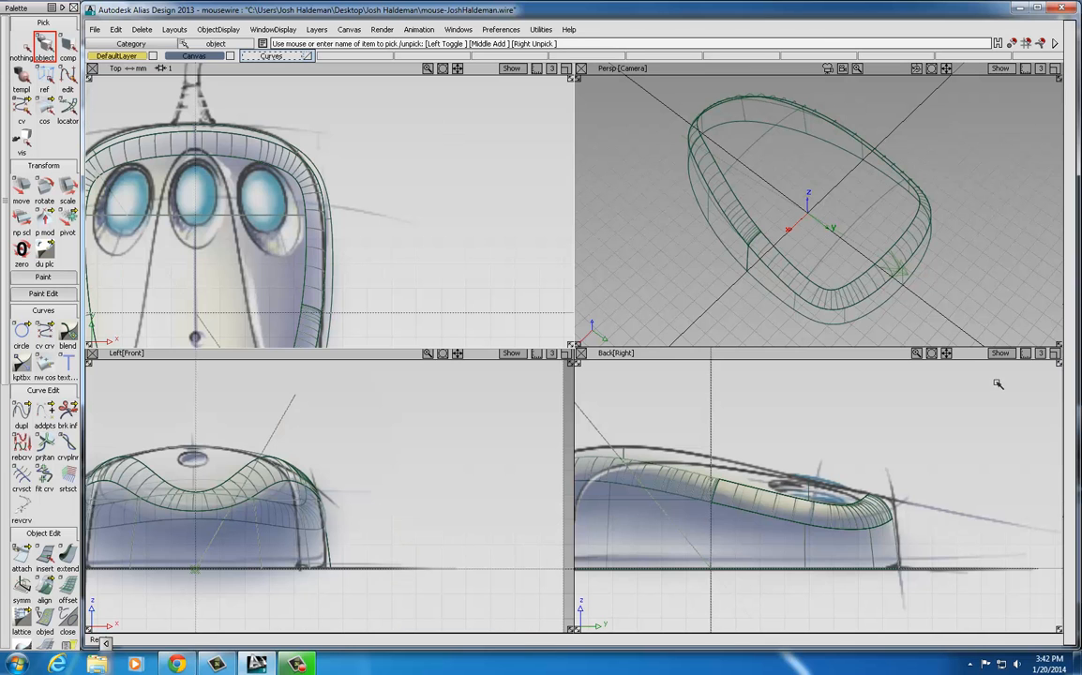
click(1057, 355)
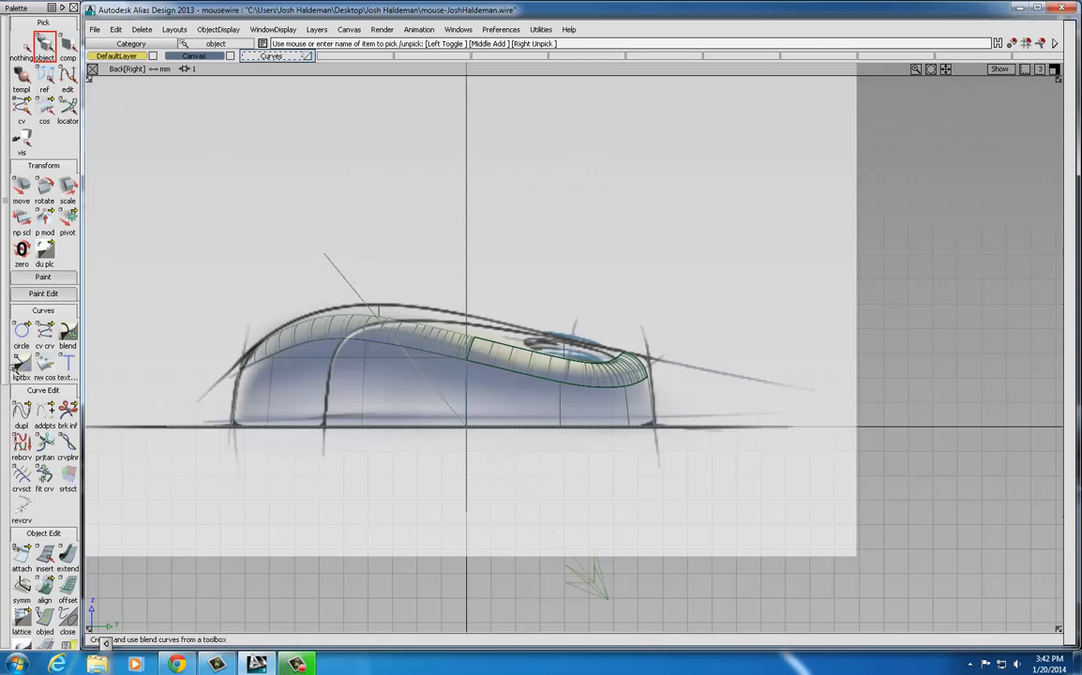
scroll(36, 509, down, 10)
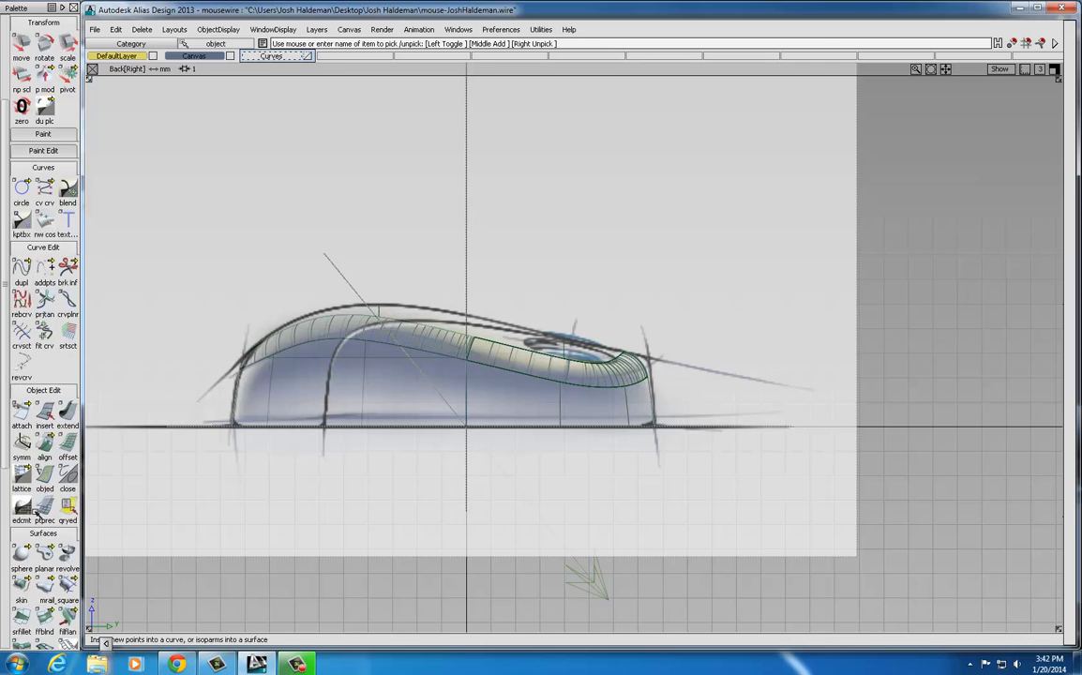
scroll(31, 500, down, 1)
click(21, 405)
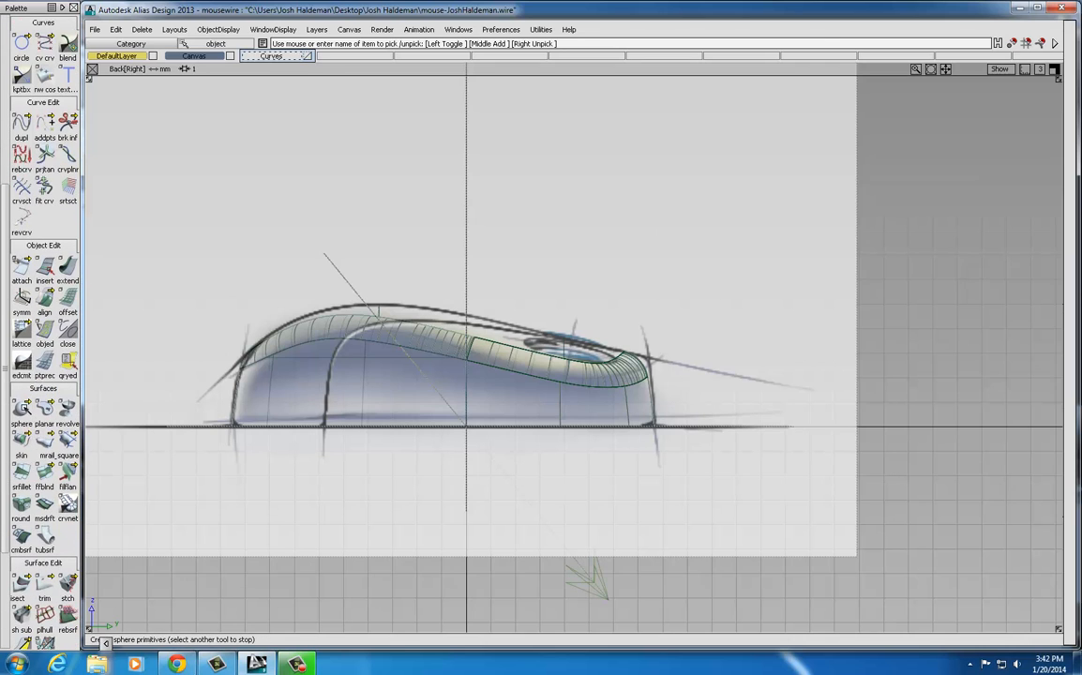
click(22, 405)
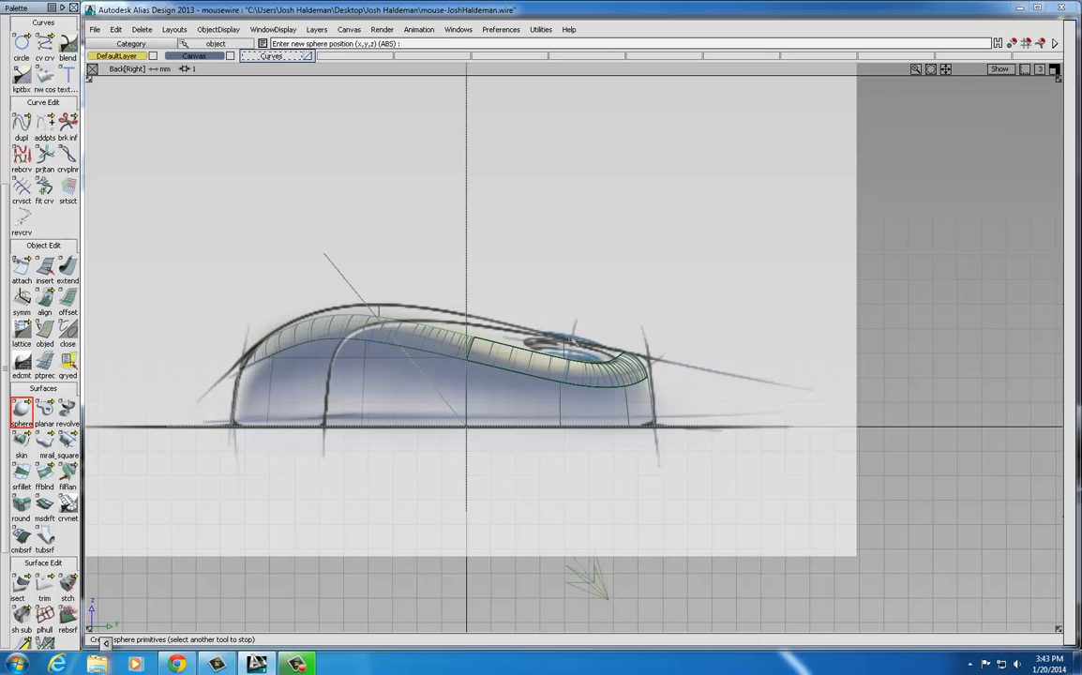
click(570, 340)
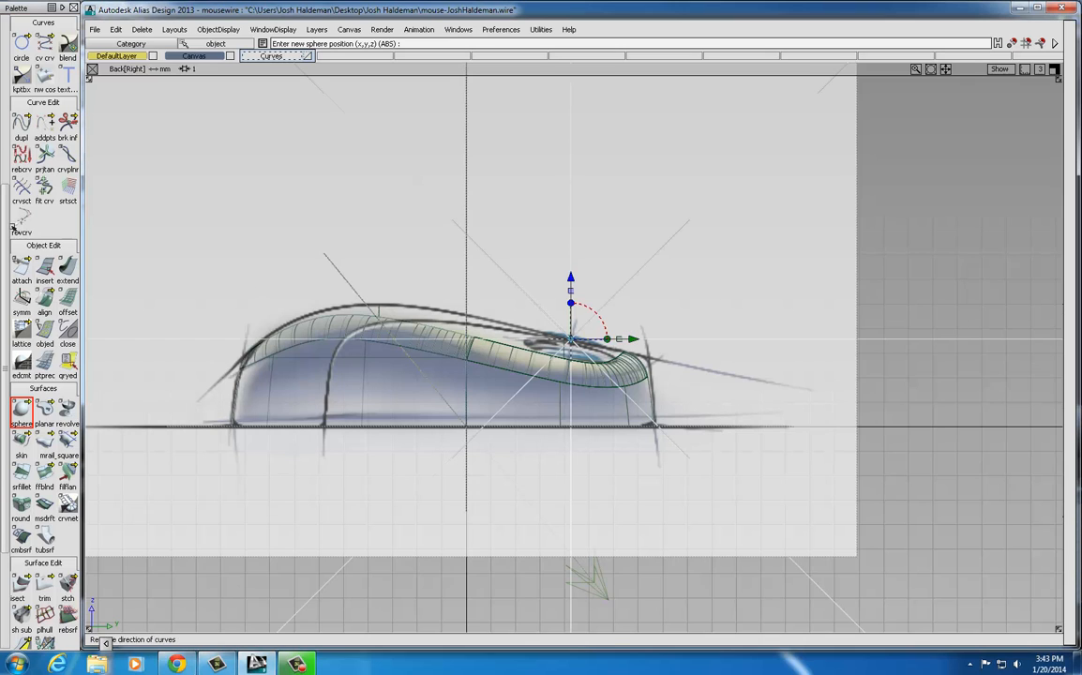
Scale the sphere down to button size, stretch it lengthwise and flatten it vertically over the sketched button
scroll(11, 203, up, 5)
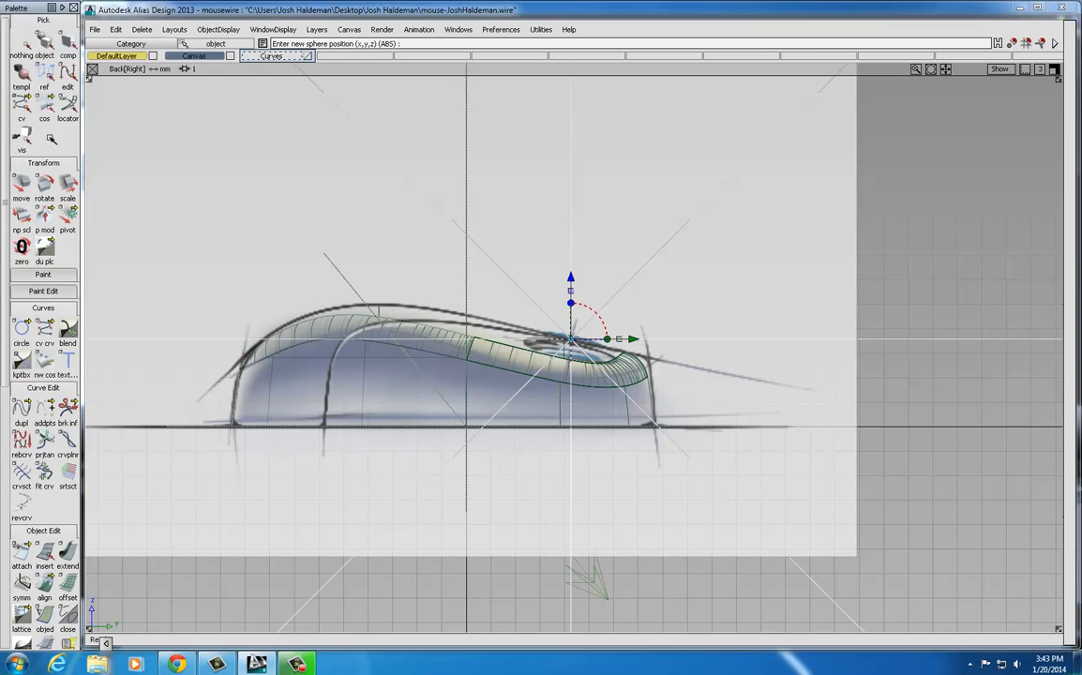
click(68, 183)
key(Return)
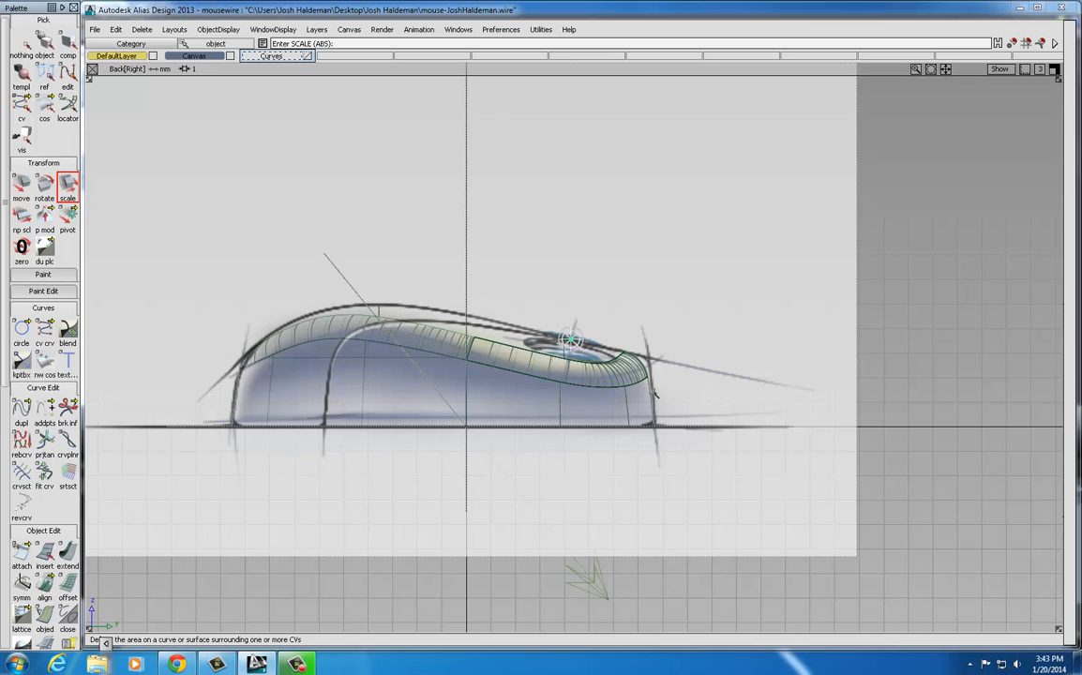
alt+shift+right_drag(655, 394, 744, 377)
alt+shift+middle_drag(744, 377, 642, 300)
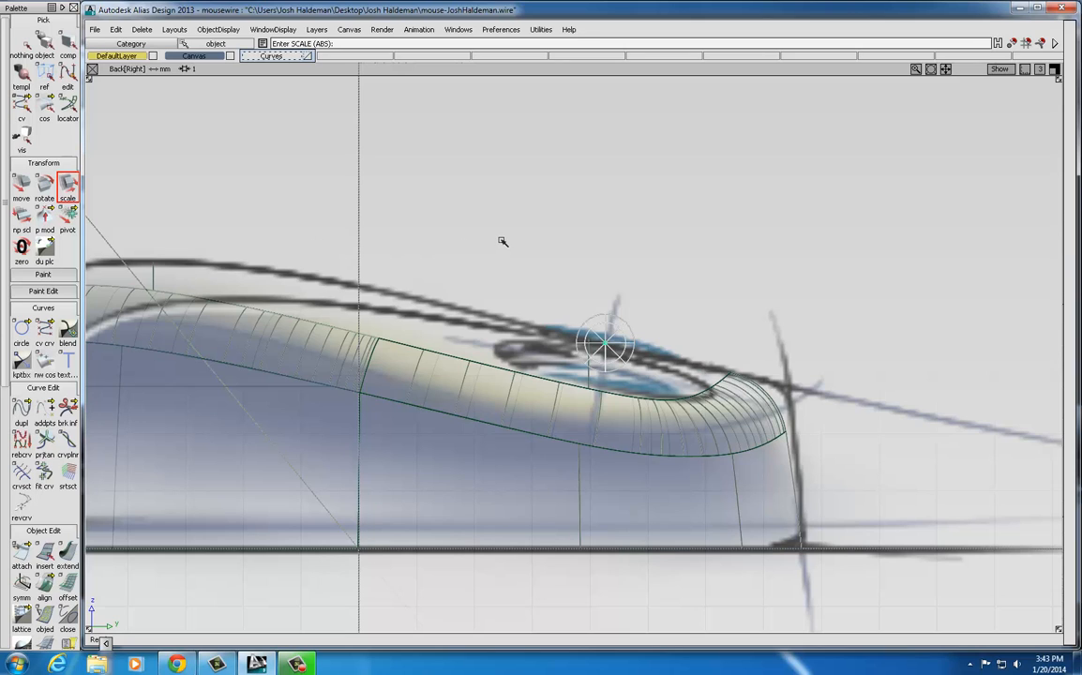
middle_drag(501, 240, 663, 242)
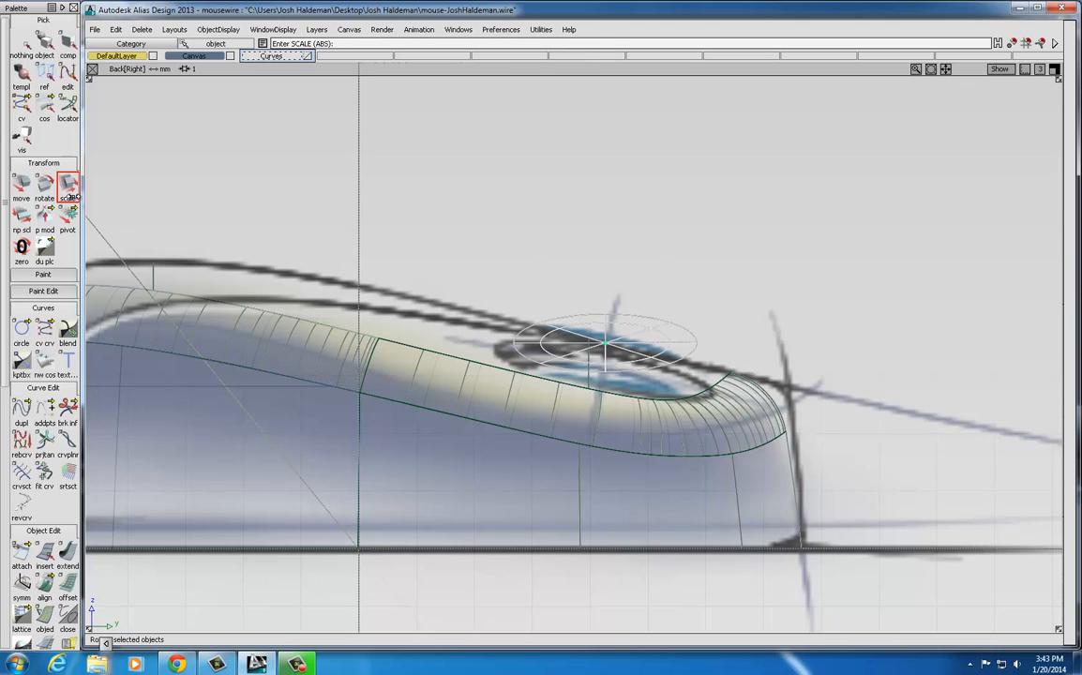
right_drag(568, 220, 569, 254)
Rotate the flattened sphere to follow the slope of the mouse's top profile, undoing the rotation about the vertical axis
click(45, 187)
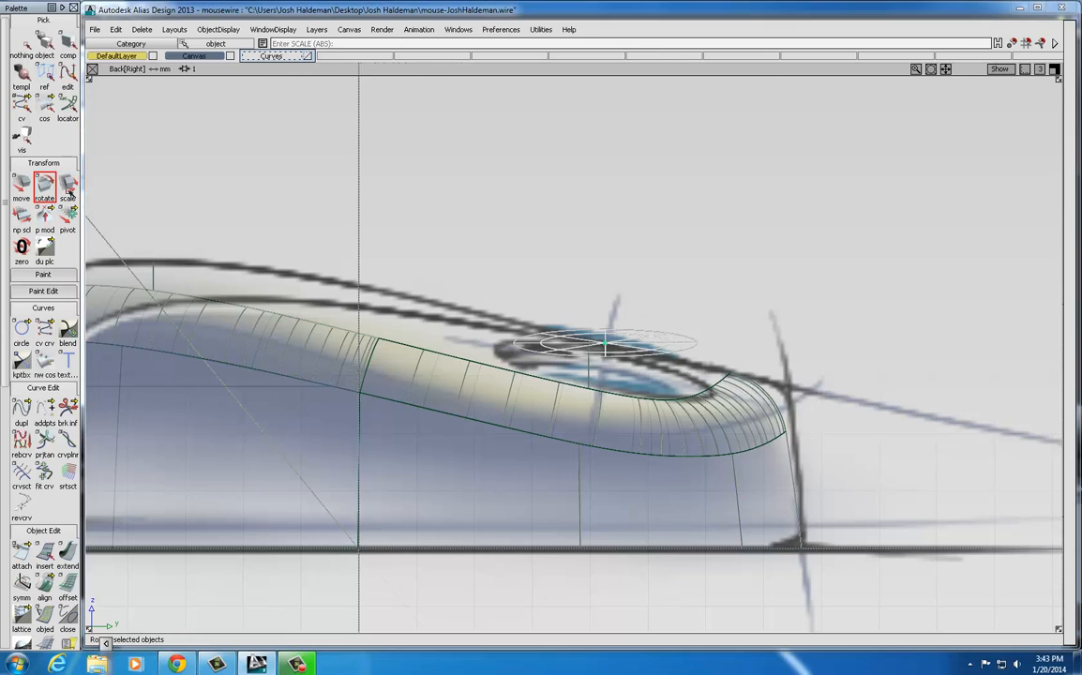
right_drag(531, 232, 547, 232)
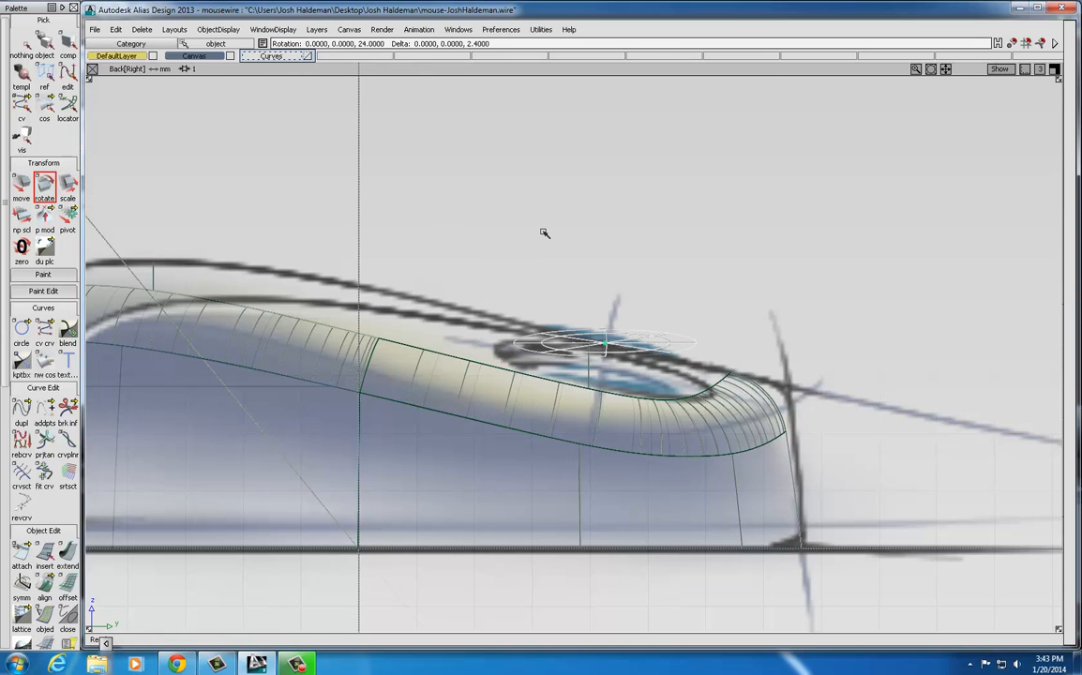
click(115, 29)
click(122, 43)
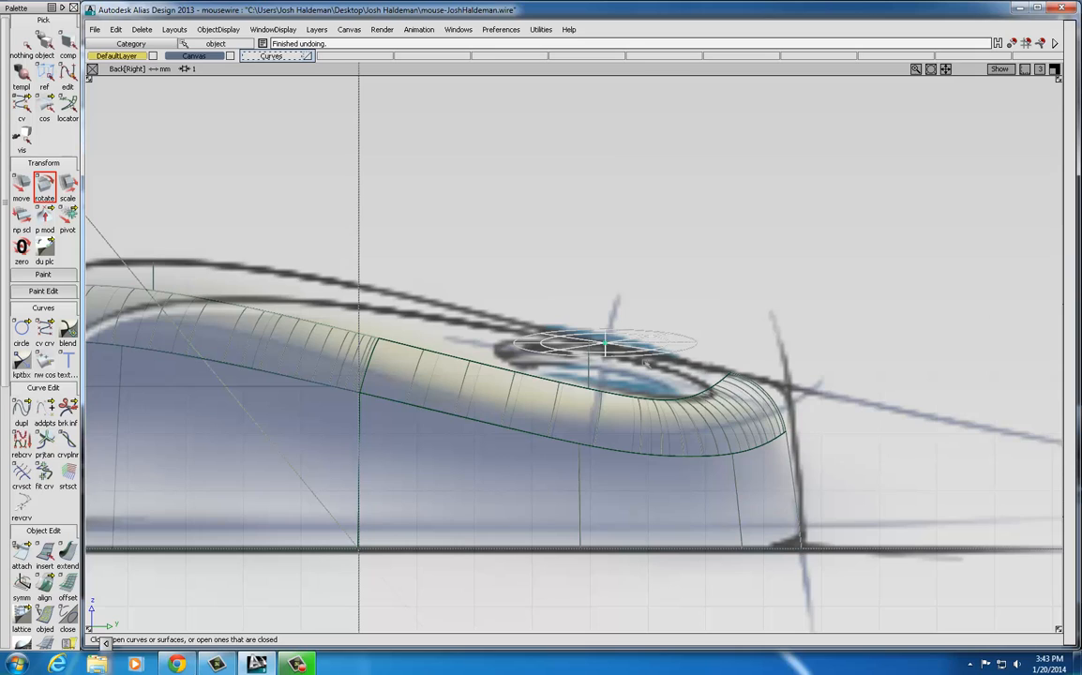
drag(575, 282, 495, 280)
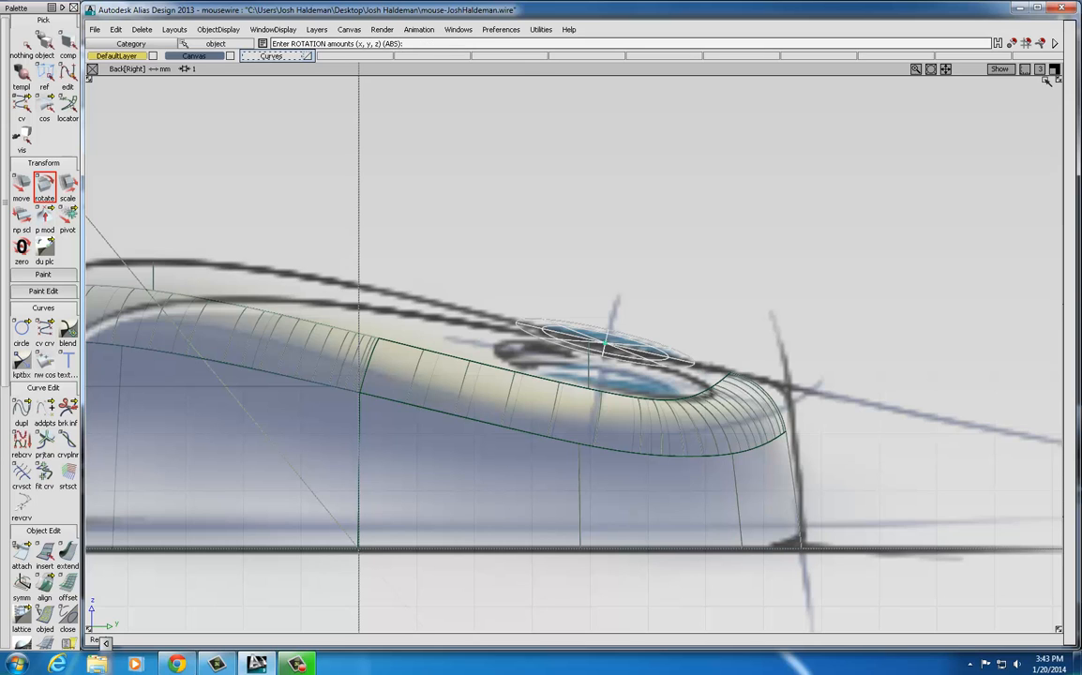
Widen the flattened sphere in the top view to match the width of the sketched middle button
click(1055, 70)
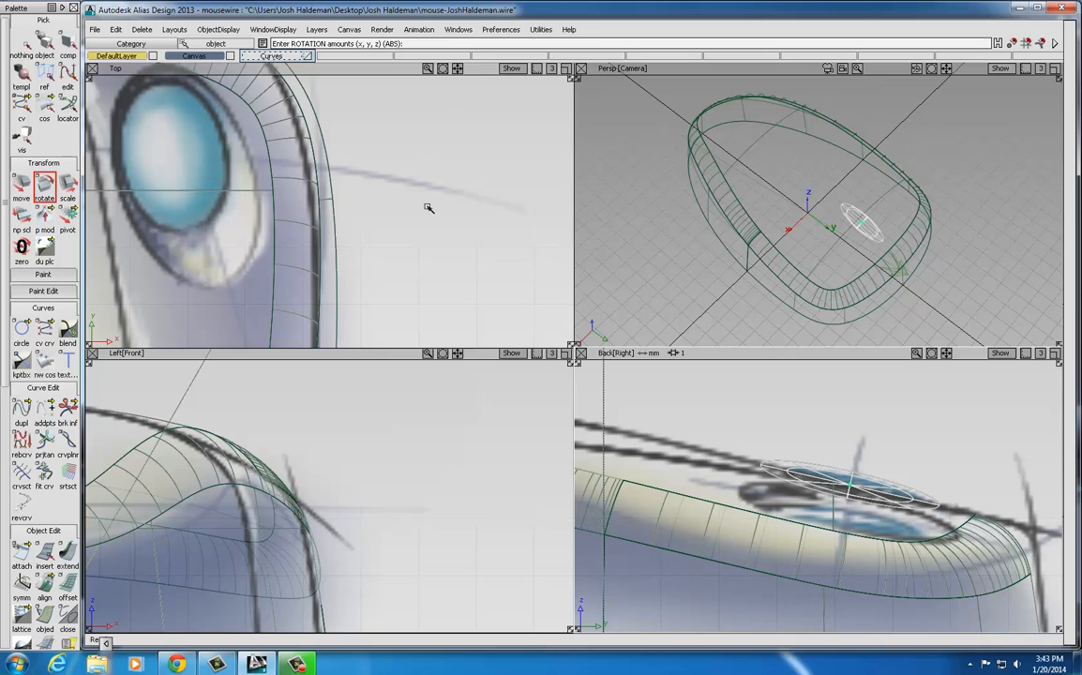
alt+shift+middle_drag(333, 253, 601, 282)
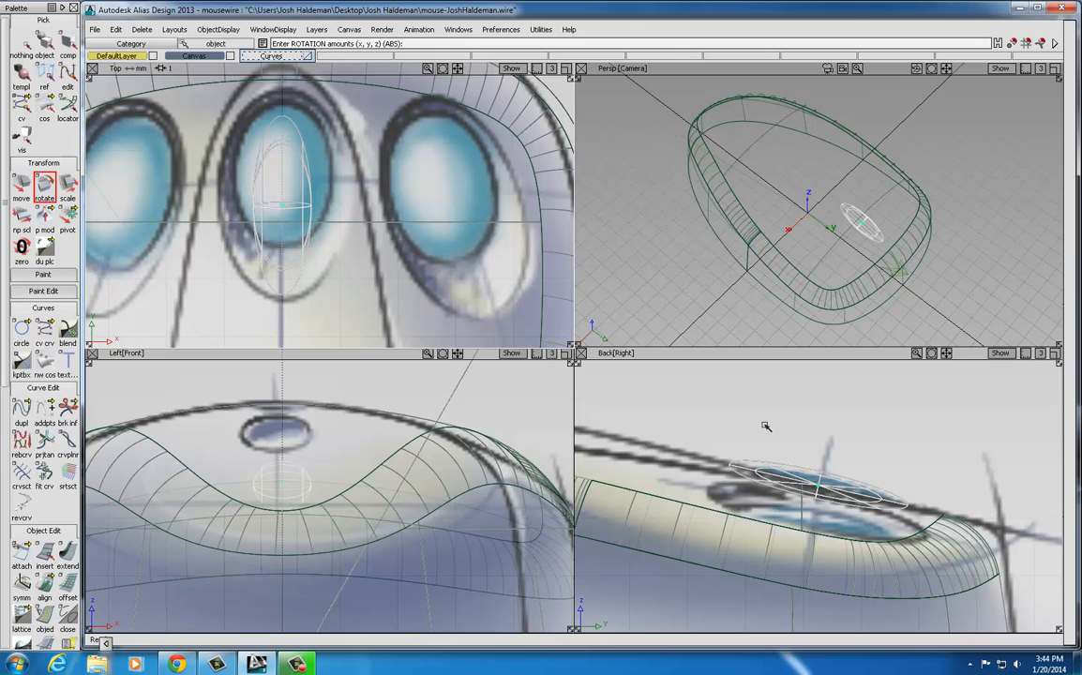
click(68, 187)
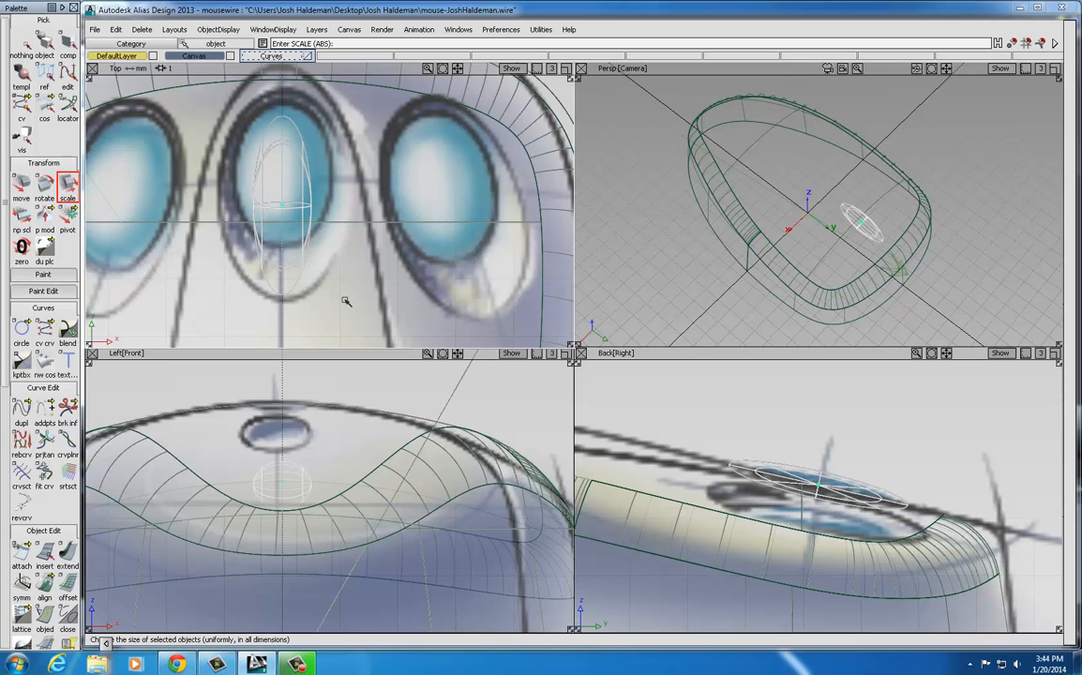
drag(347, 301, 427, 299)
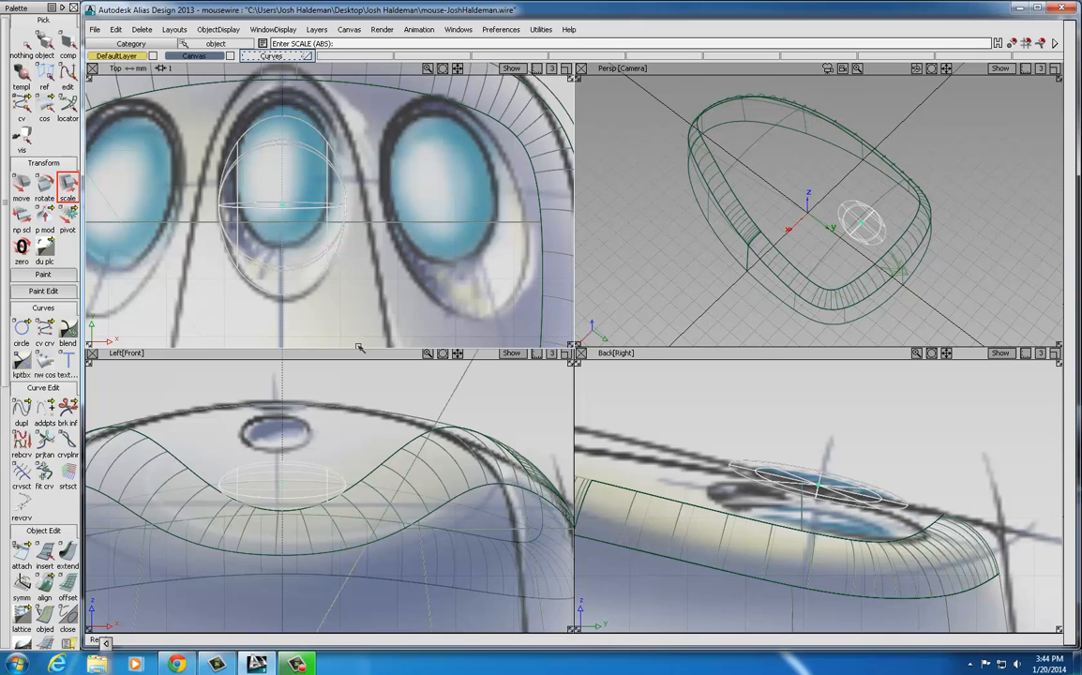
Shift the sphere slightly forward along the sketched side profile and lengthen it to fill the middle button's outer outline
click(21, 184)
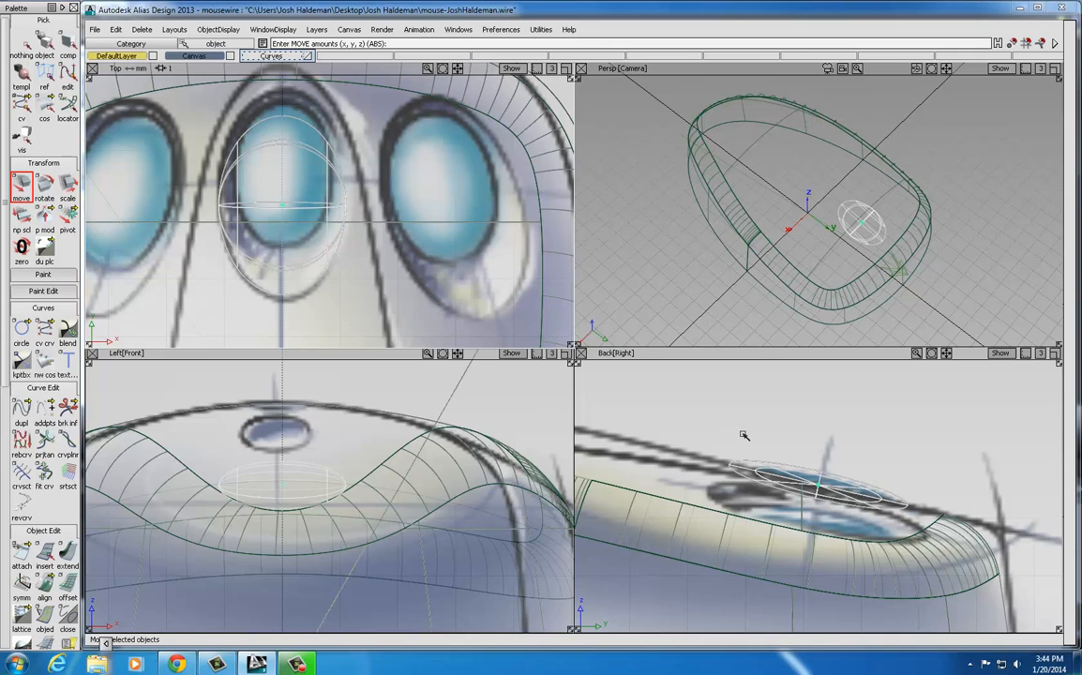
drag(759, 435, 770, 437)
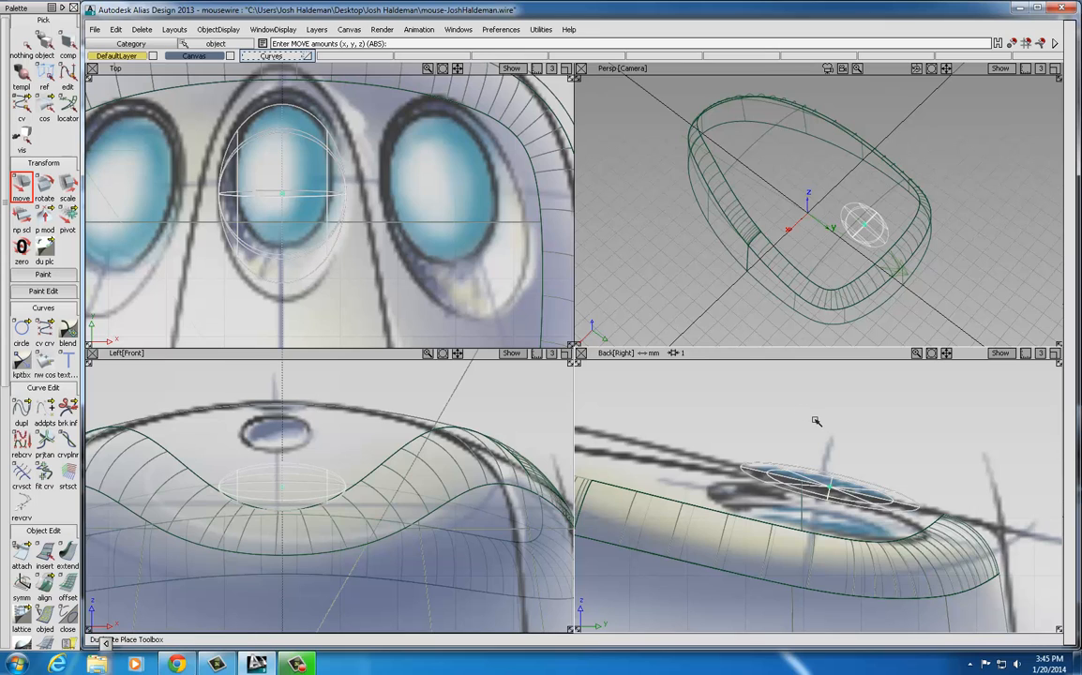
drag(816, 421, 816, 421)
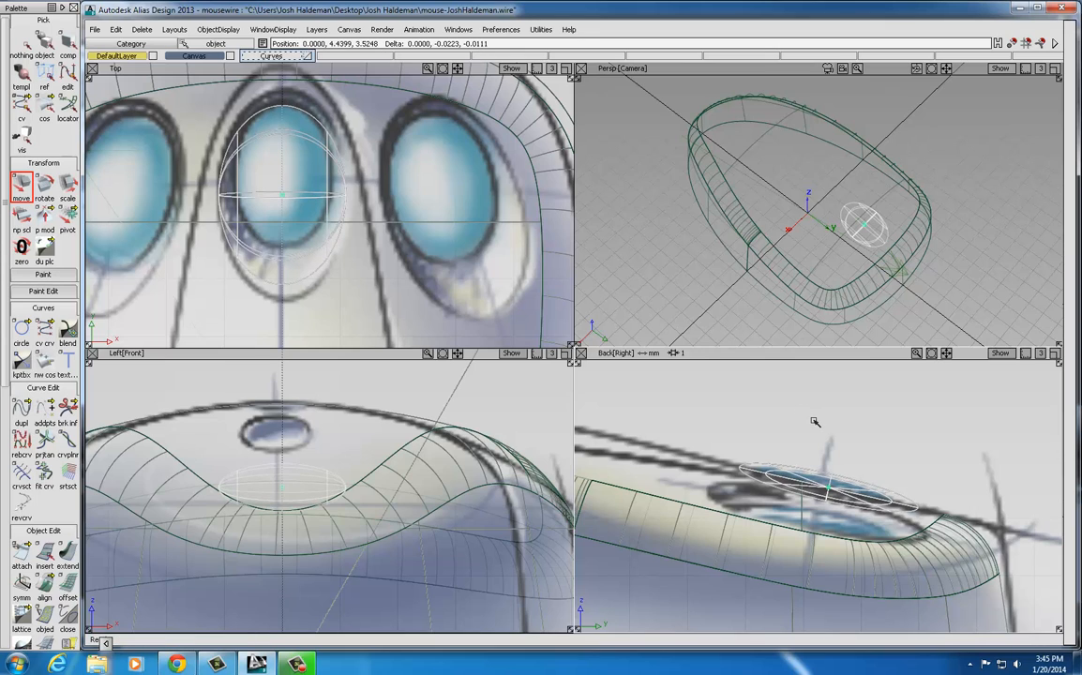
click(67, 187)
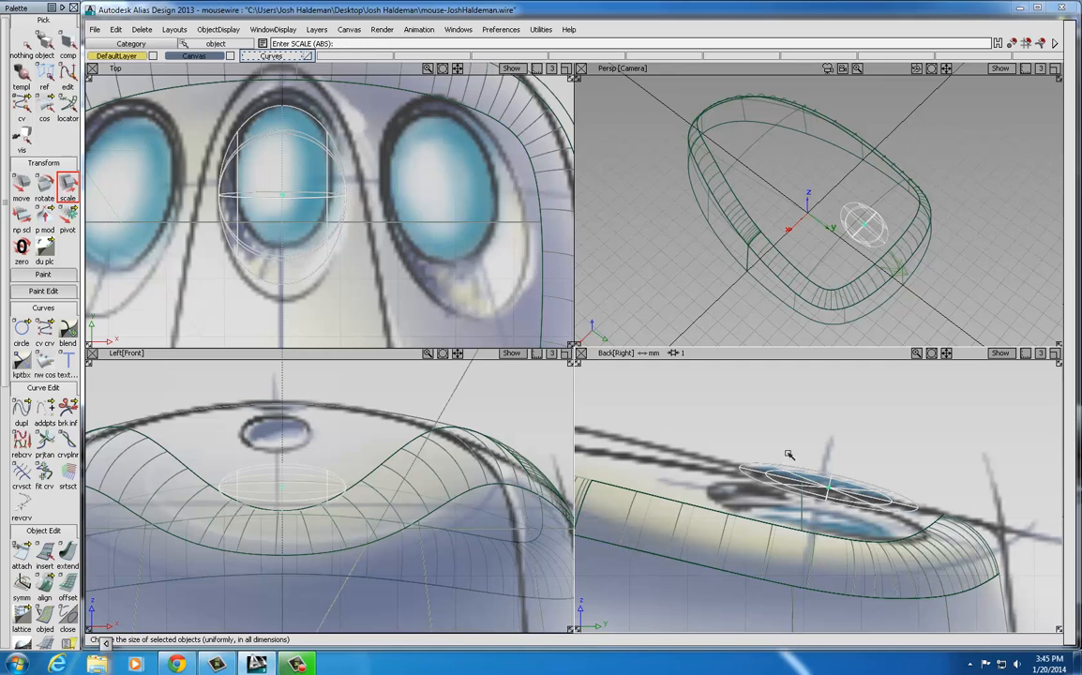
drag(787, 442, 833, 438)
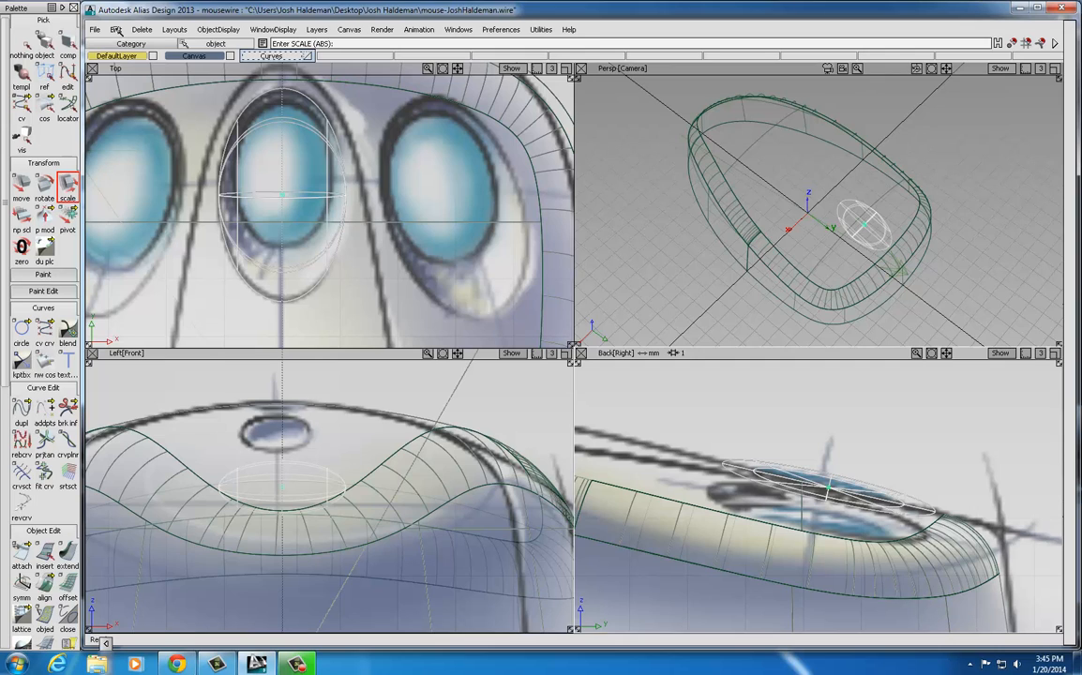
Duplicate the middle button sphere and place the copy over the right-hand button sketched in the top view
click(114, 30)
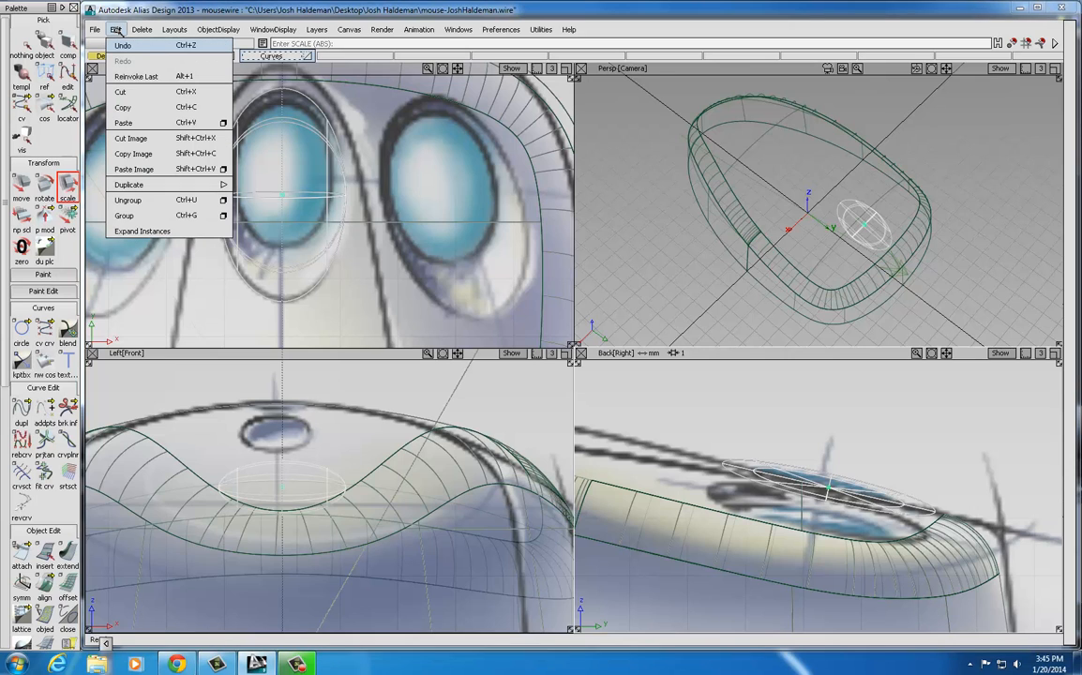
mouse_move(155, 185)
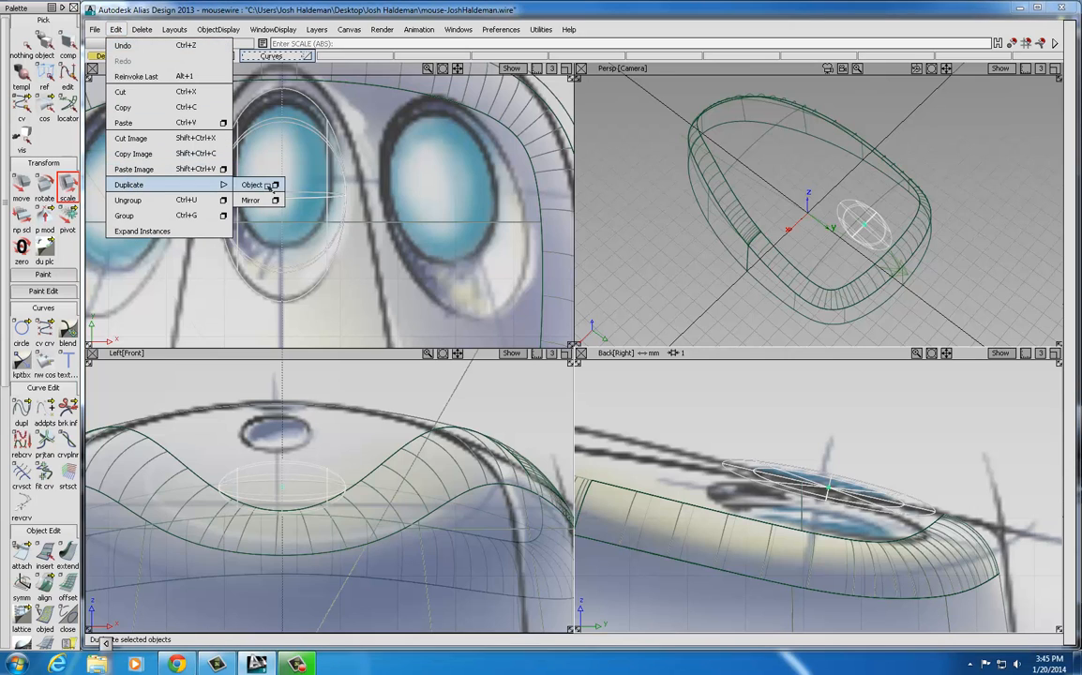
click(251, 186)
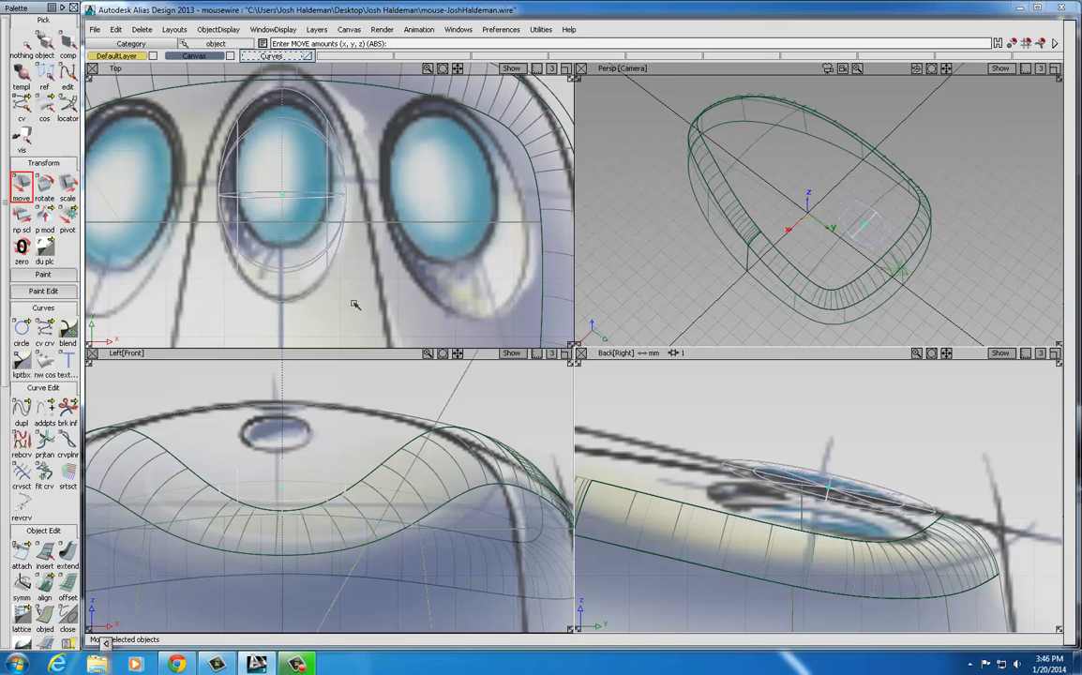
drag(355, 304, 529, 317)
Rotate the copied sphere in the top view to follow the slanted button outline, and fine-tune its length and position
click(45, 186)
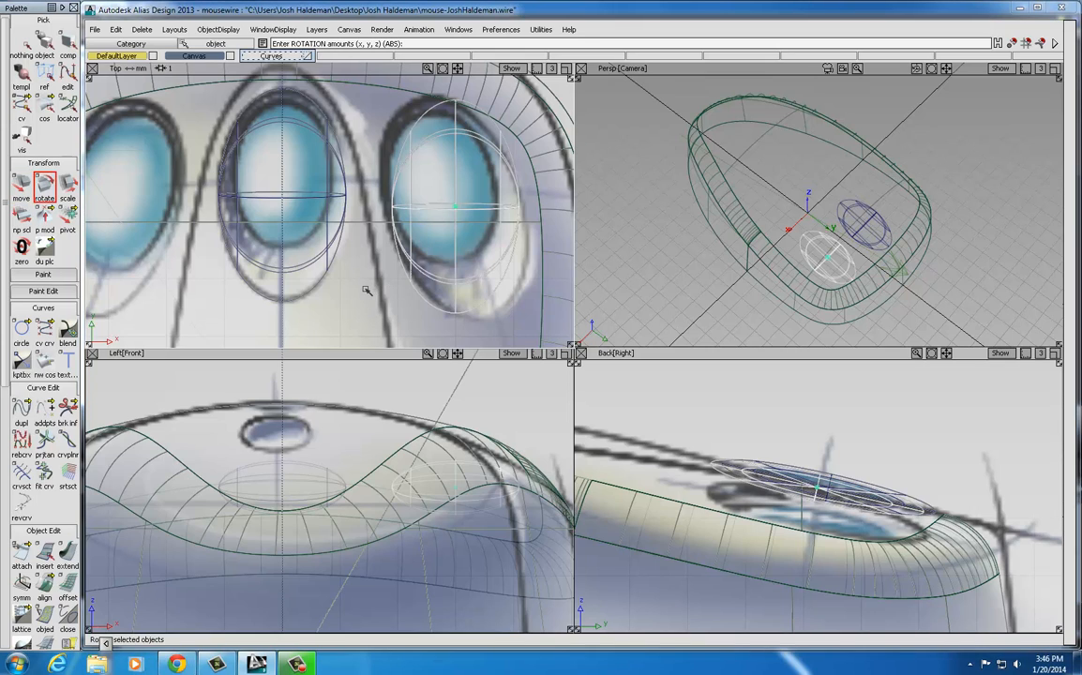
right_drag(366, 291, 486, 279)
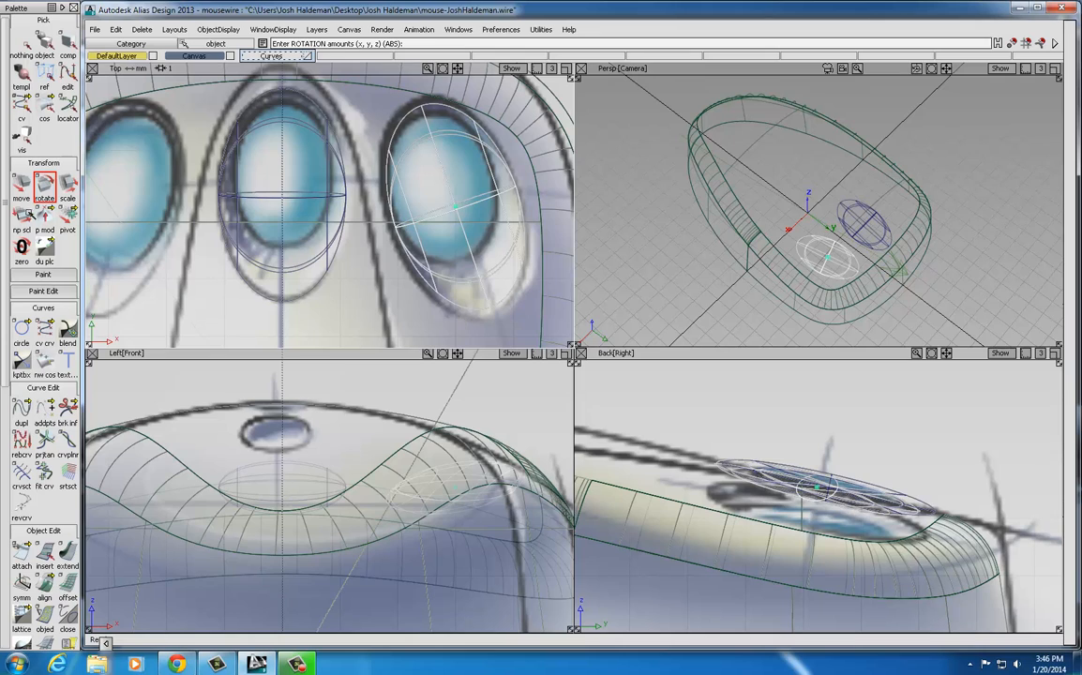
click(67, 188)
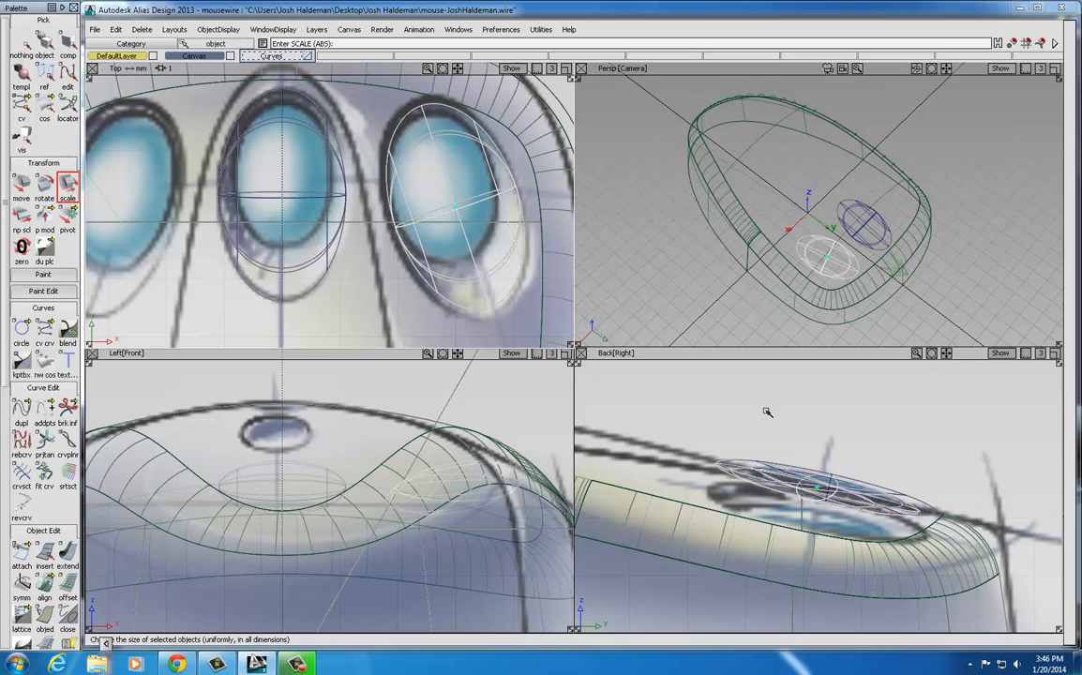
drag(769, 413, 779, 413)
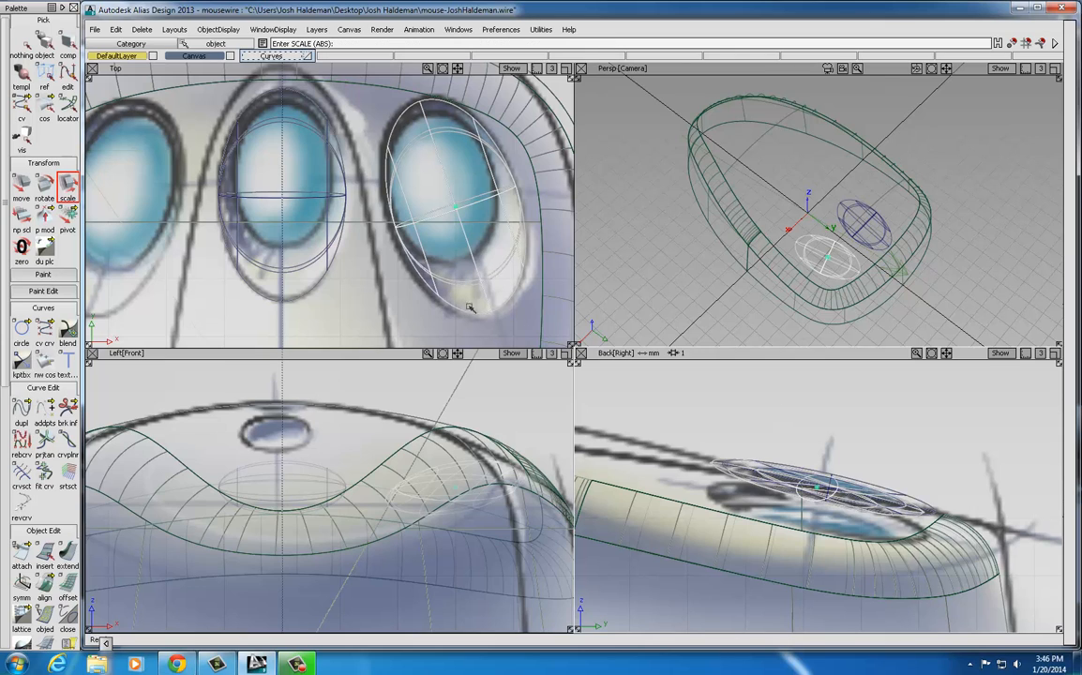
click(19, 184)
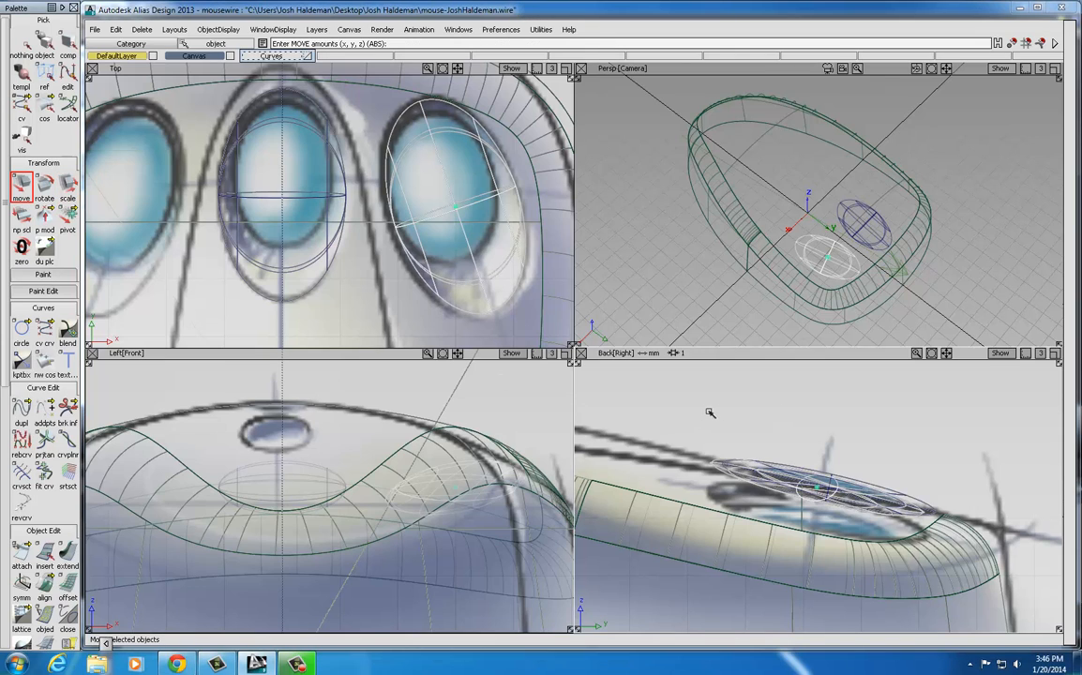
middle_drag(741, 413, 735, 413)
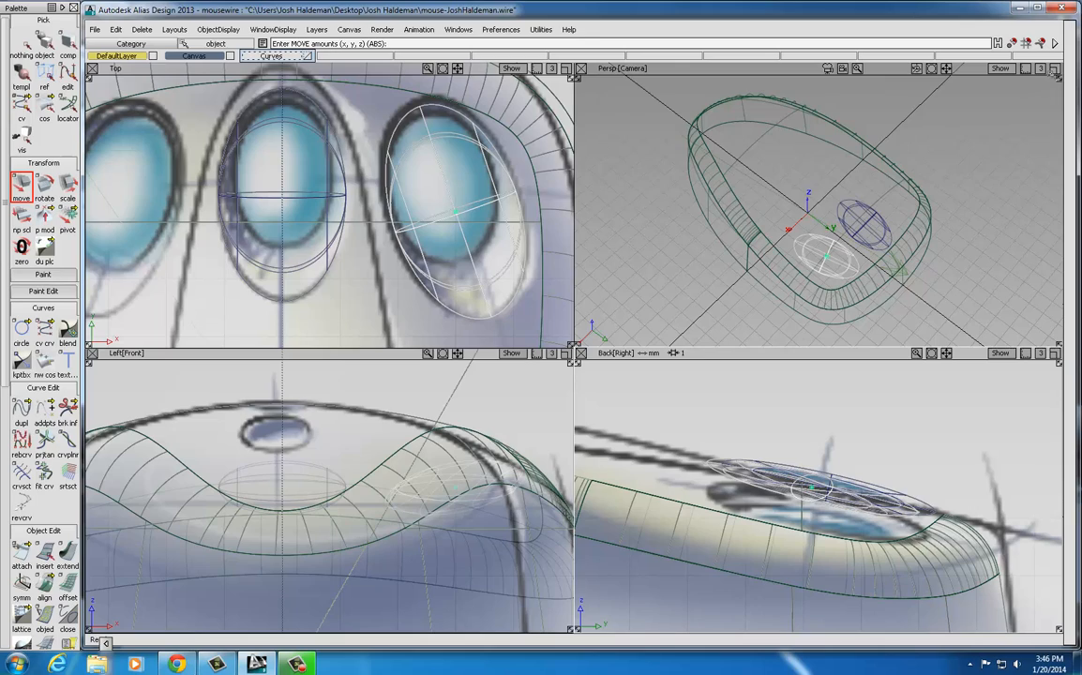
Shade the model in an enlarged perspective view and examine how both button spheres sit on the mouse's top surface
click(1054, 70)
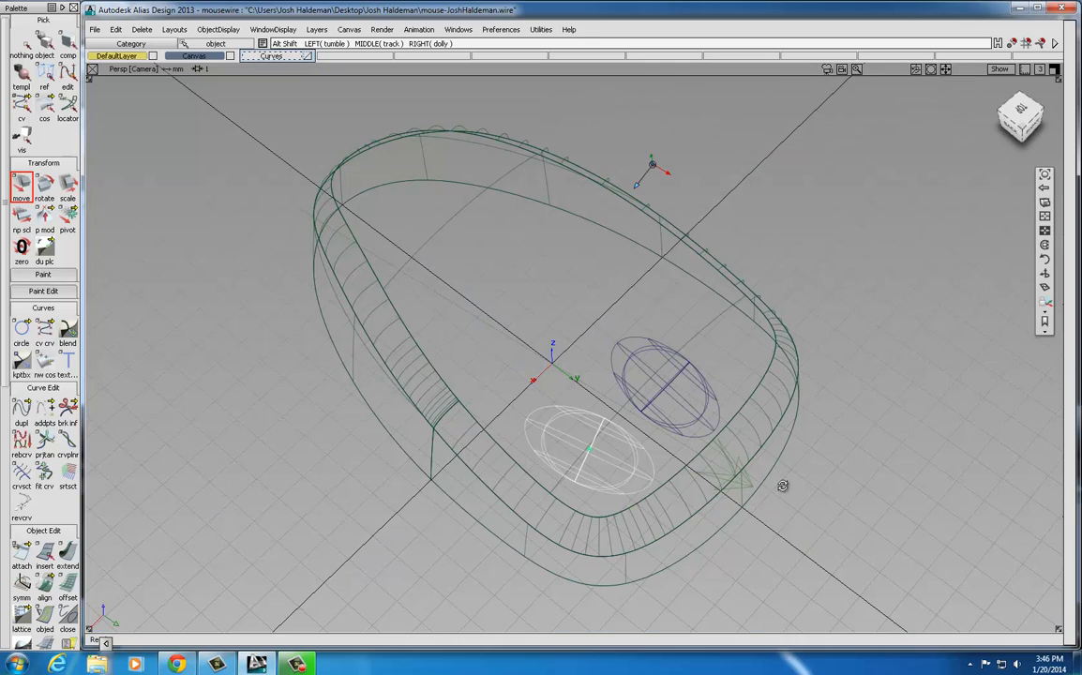
alt+shift+drag(777, 491, 573, 309)
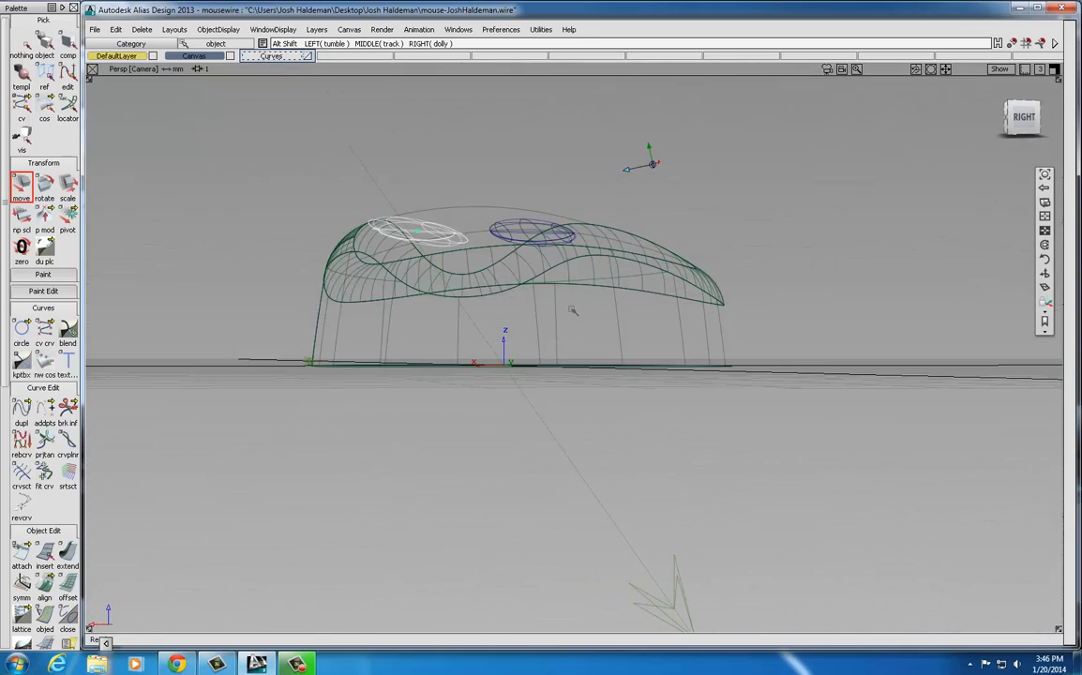
click(357, 30)
mouse_move(295, 32)
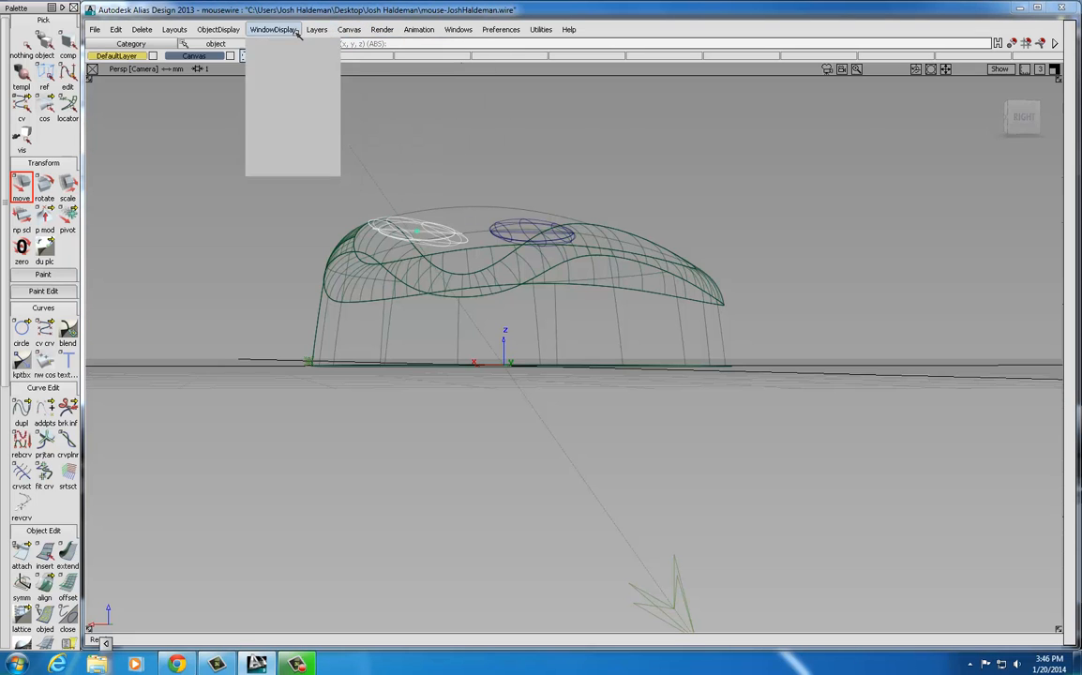
click(298, 78)
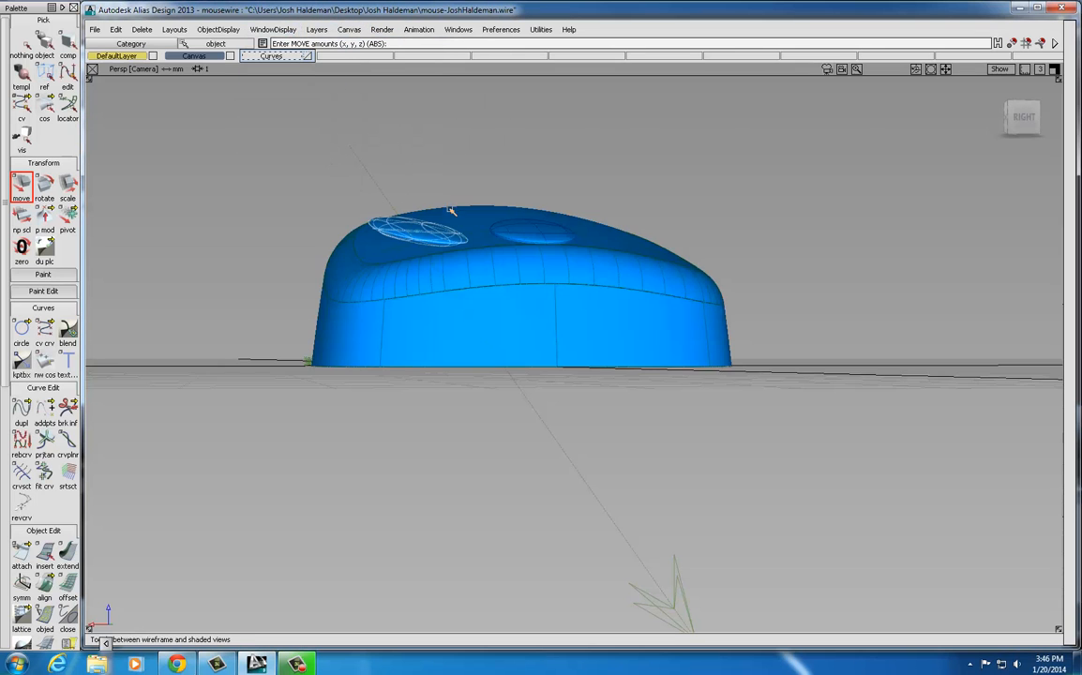
mouse_move(447, 207)
alt+shift+mouse_down()
mouse_move(495, 198)
mouse_move(551, 223)
mouse_move(466, 223)
mouse_move(423, 184)
mouse_move(417, 211)
alt+shift+mouse_up()
alt+shift+right_drag(417, 211, 464, 256)
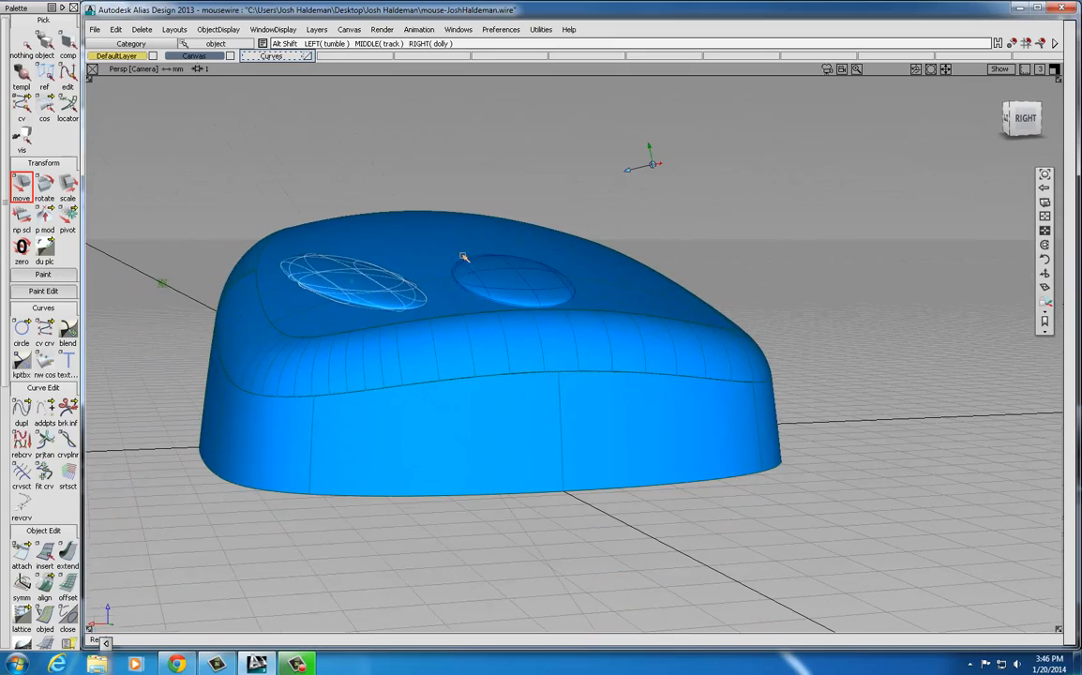
alt+shift+middle_drag(524, 254, 584, 252)
alt+shift+right_drag(583, 252, 448, 289)
alt+shift+drag(449, 269, 253, 250)
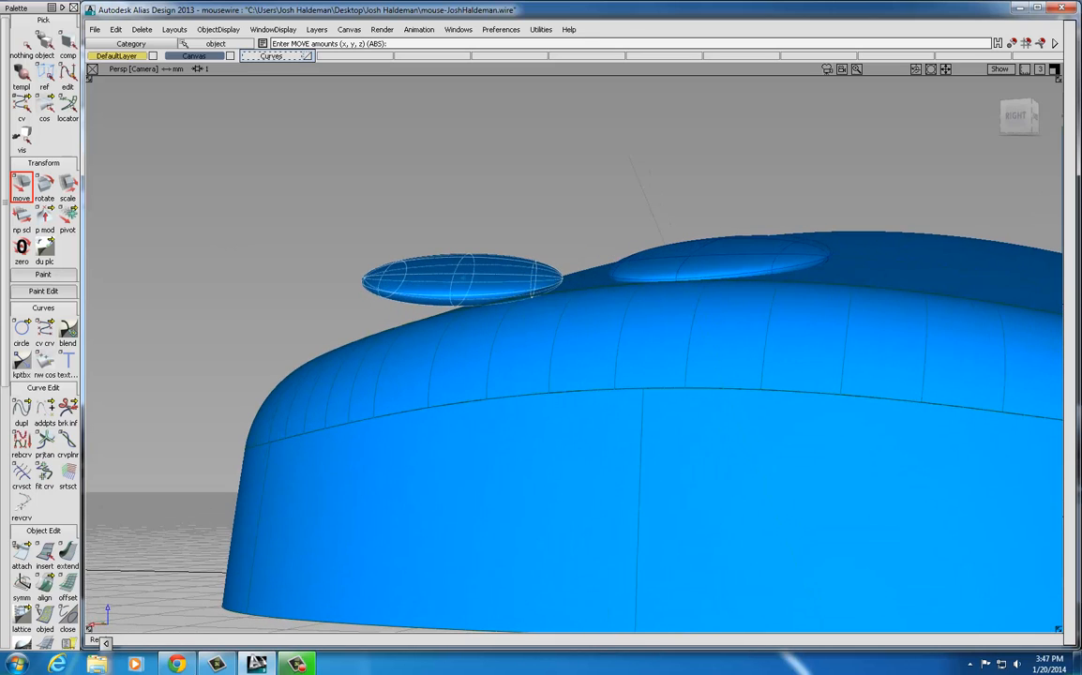
Return to the four wireframe views and lower the copied sphere onto the side button sketched in the side view
click(1055, 70)
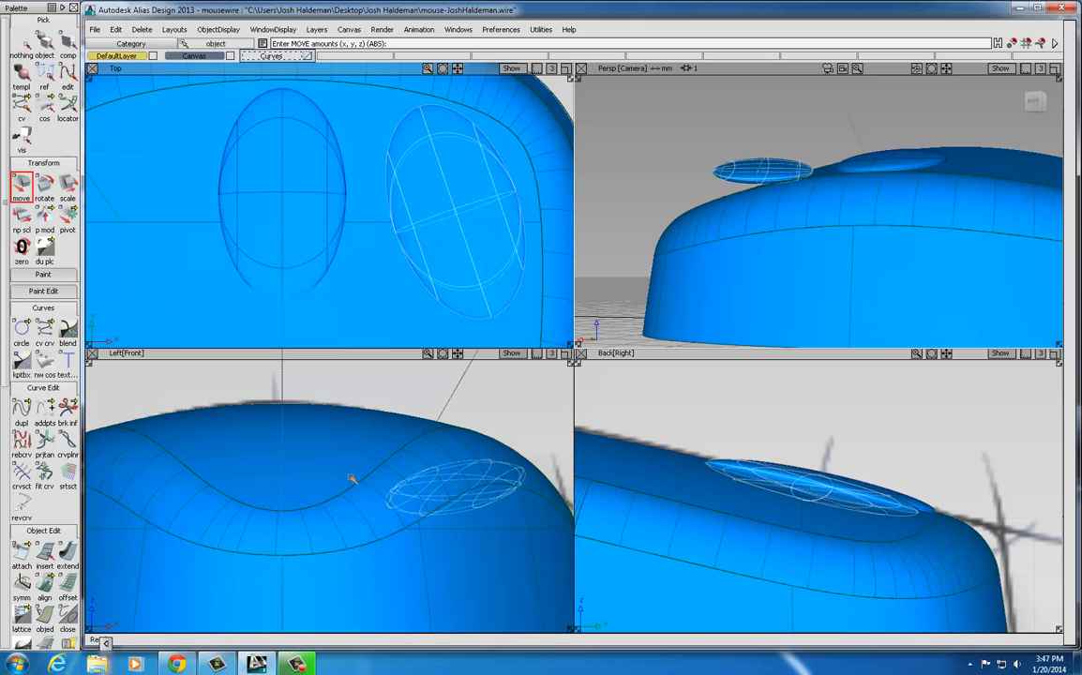
click(274, 30)
click(288, 77)
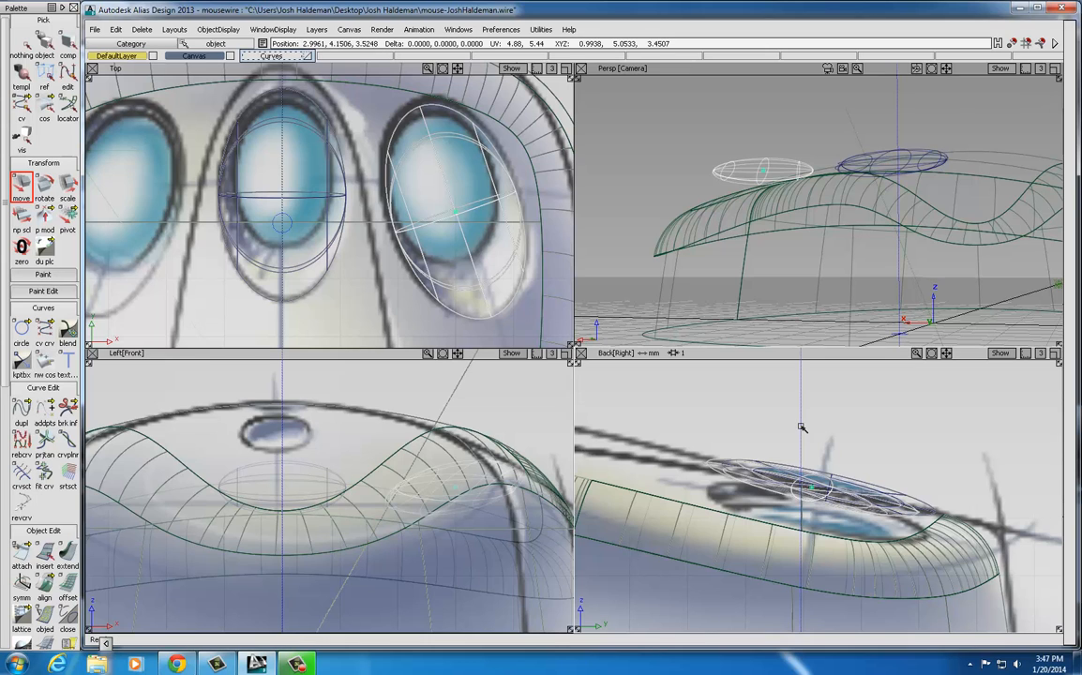
right_drag(802, 427, 801, 451)
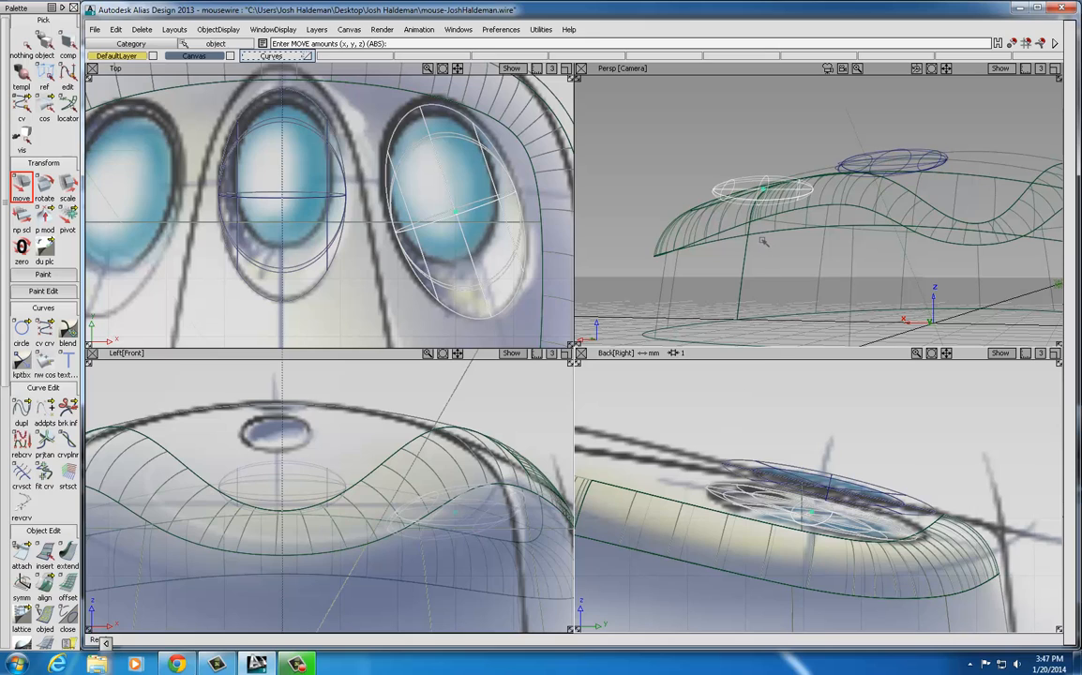
Rotate the copied sphere in the front view so it slopes down with the mouse's outer edge
click(44, 186)
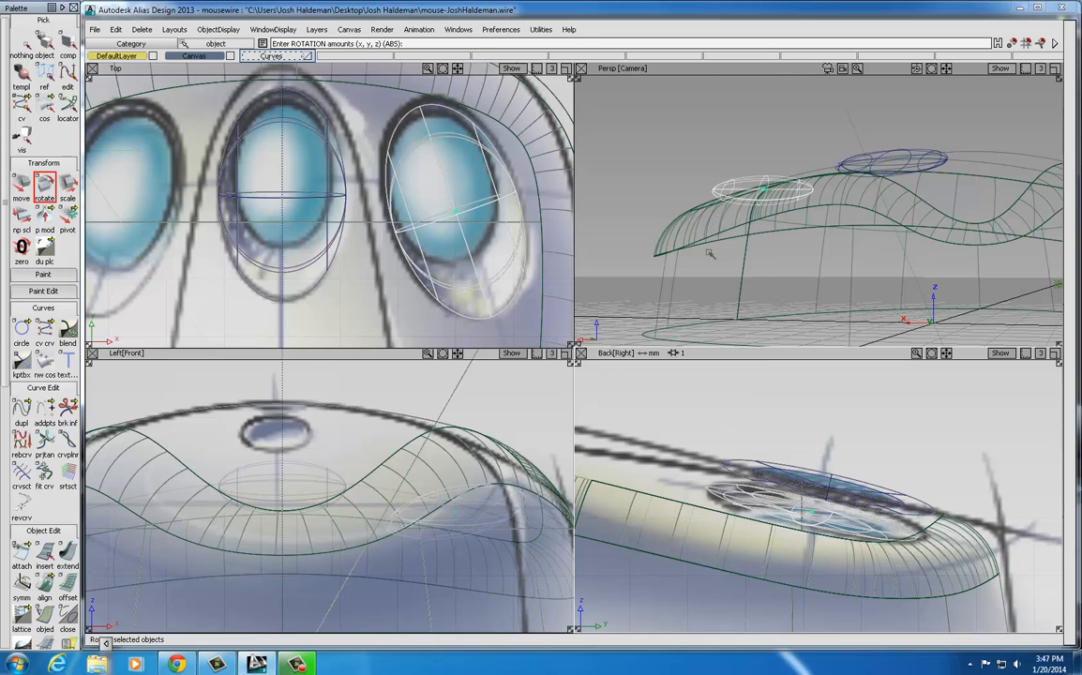
alt+shift+drag(704, 199, 733, 209)
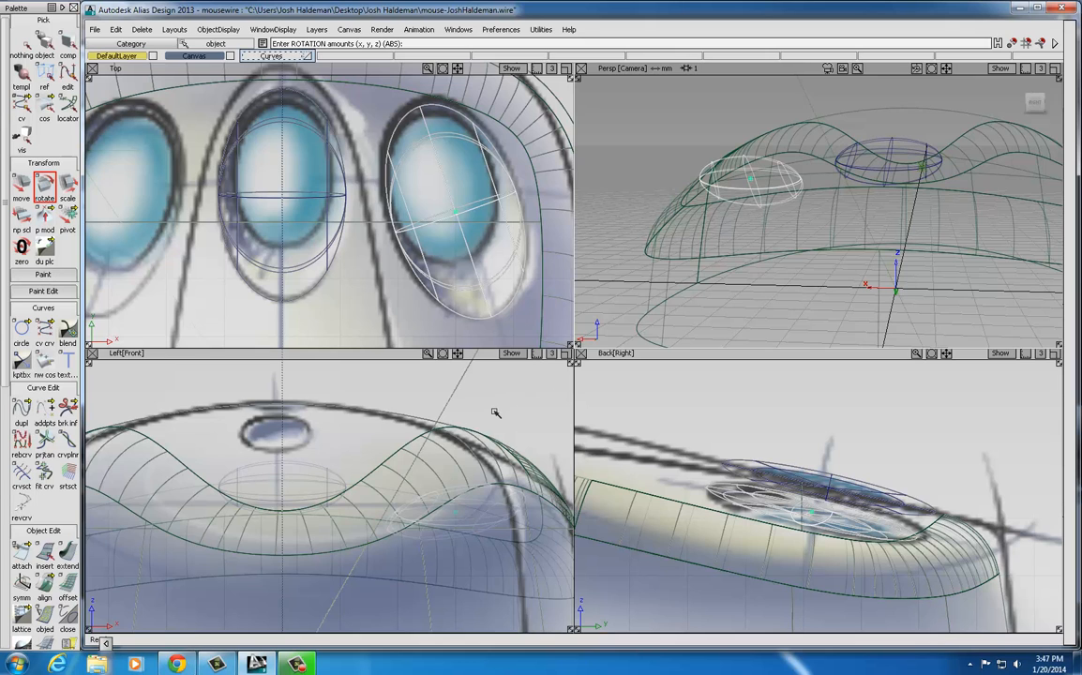
middle_drag(500, 411, 638, 416)
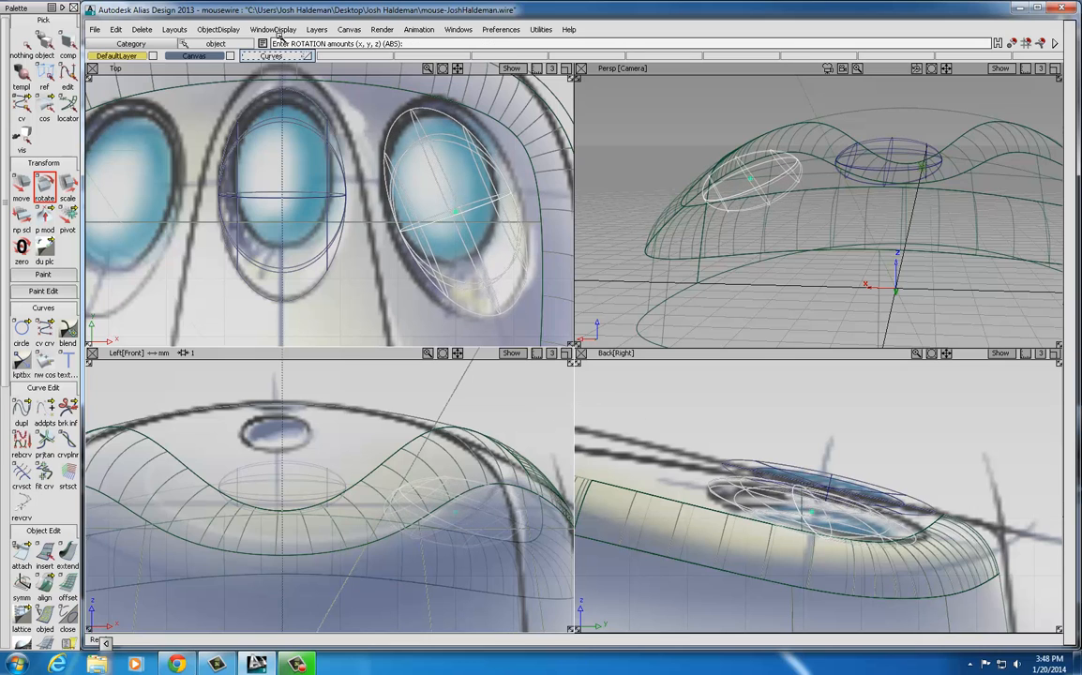
With the model shaded, rotate the copied sphere in the side view to fit the surface slope and raise it slightly
click(229, 29)
click(272, 77)
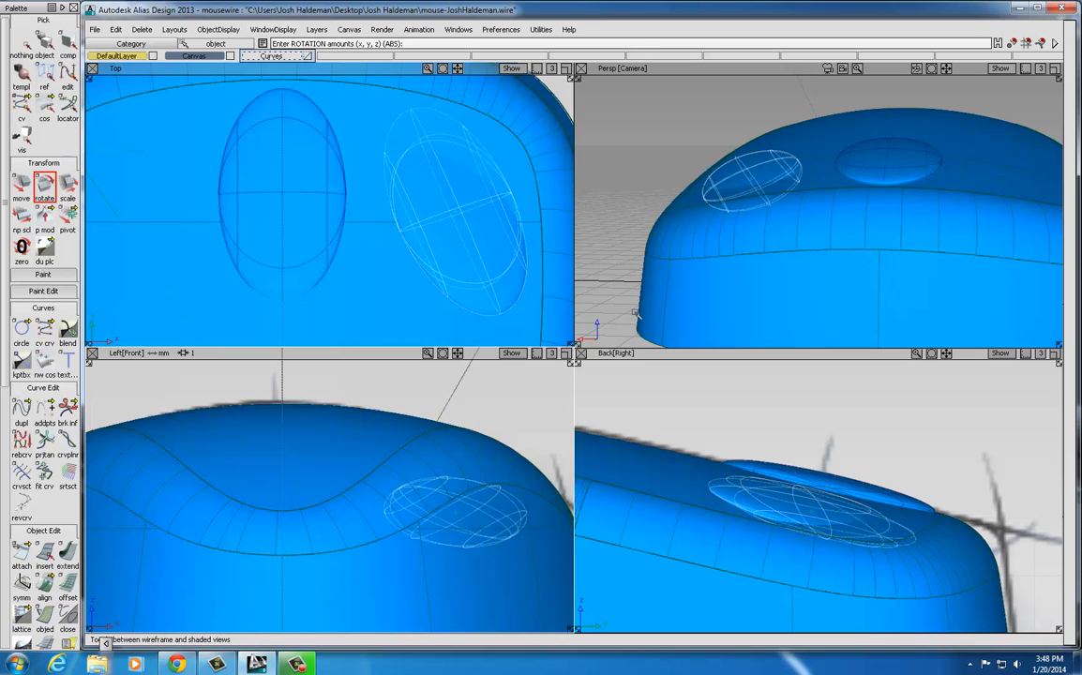
mouse_move(653, 332)
alt+shift+mouse_down()
mouse_move(684, 258)
mouse_move(833, 290)
mouse_move(914, 248)
alt+shift+mouse_up()
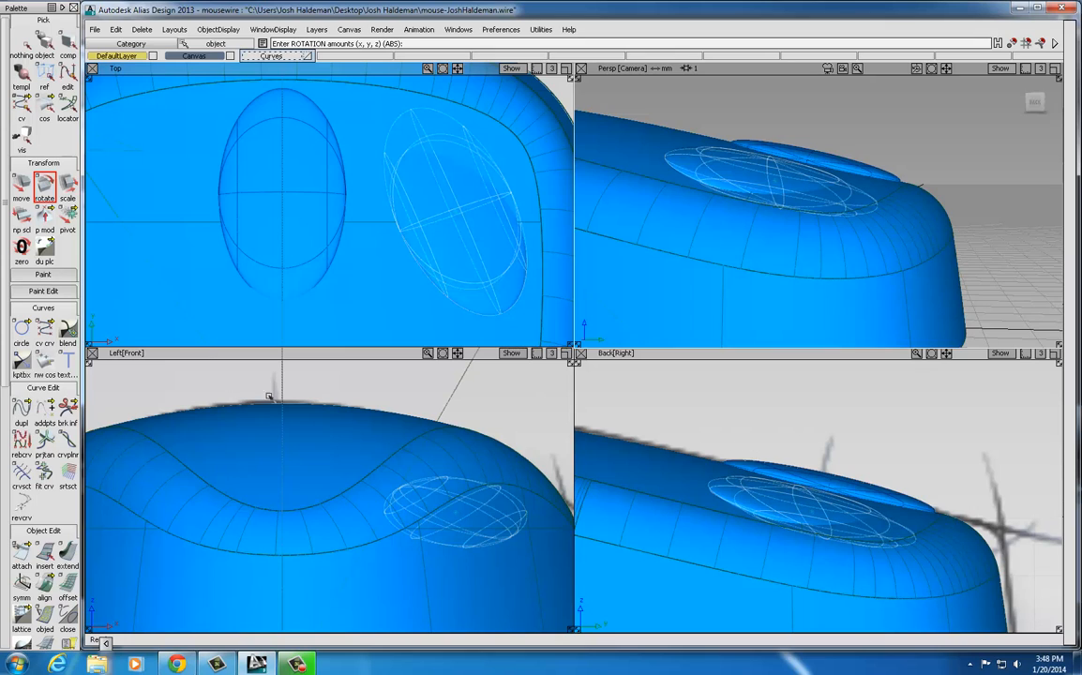
click(793, 423)
drag(794, 423, 844, 423)
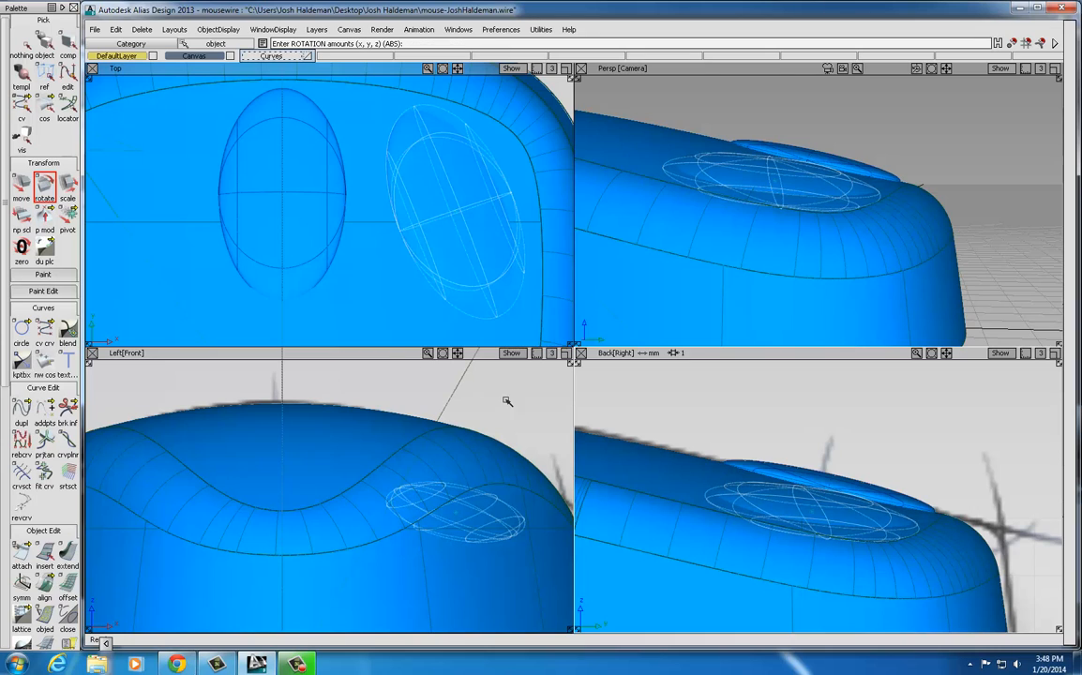
click(22, 185)
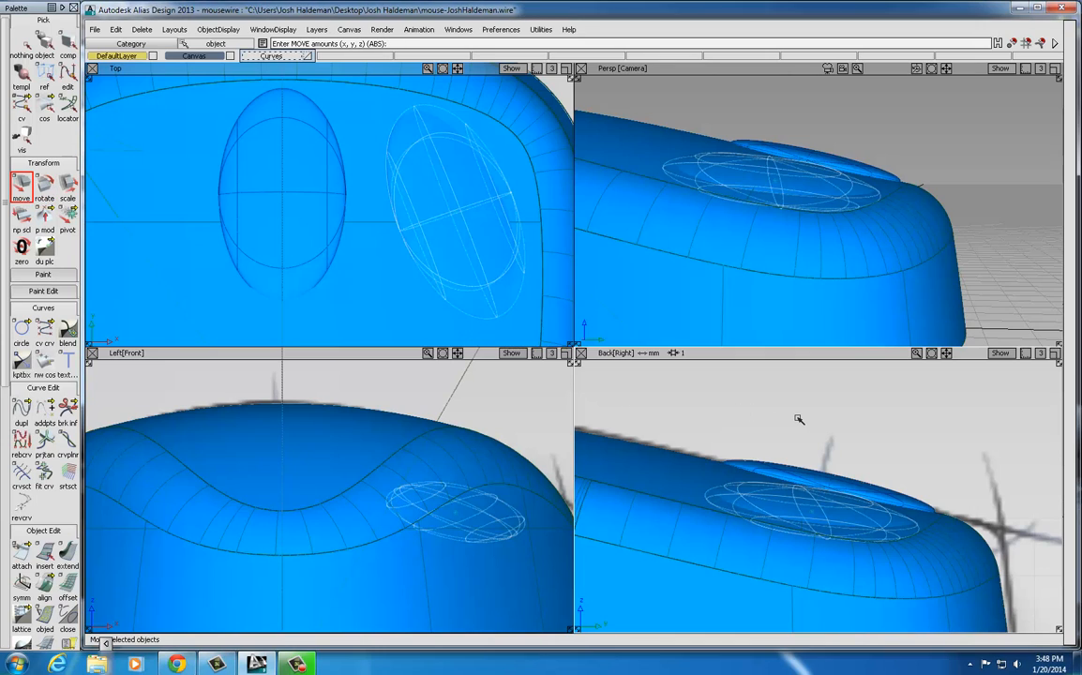
drag(799, 419, 800, 410)
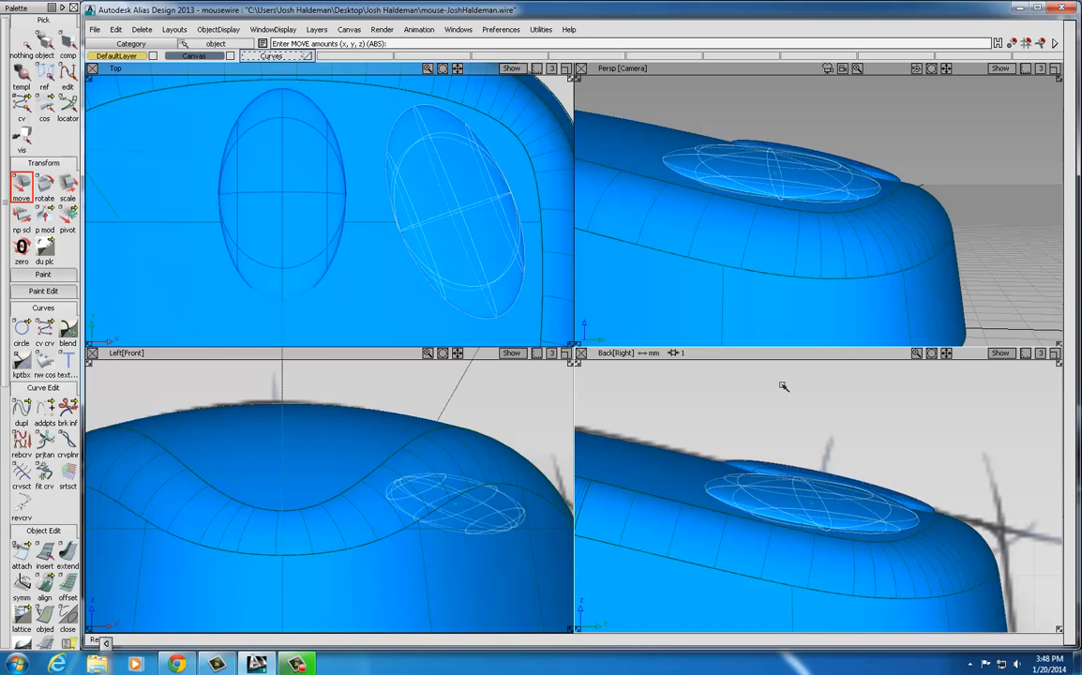
Check the side button sphere in perspective, rotate it slightly in the front view and lower it a little in the side view
alt+shift+drag(836, 233, 642, 251)
alt+shift+right_drag(711, 173, 794, 192)
alt+shift+drag(794, 192, 810, 150)
alt+shift+right_drag(809, 150, 799, 153)
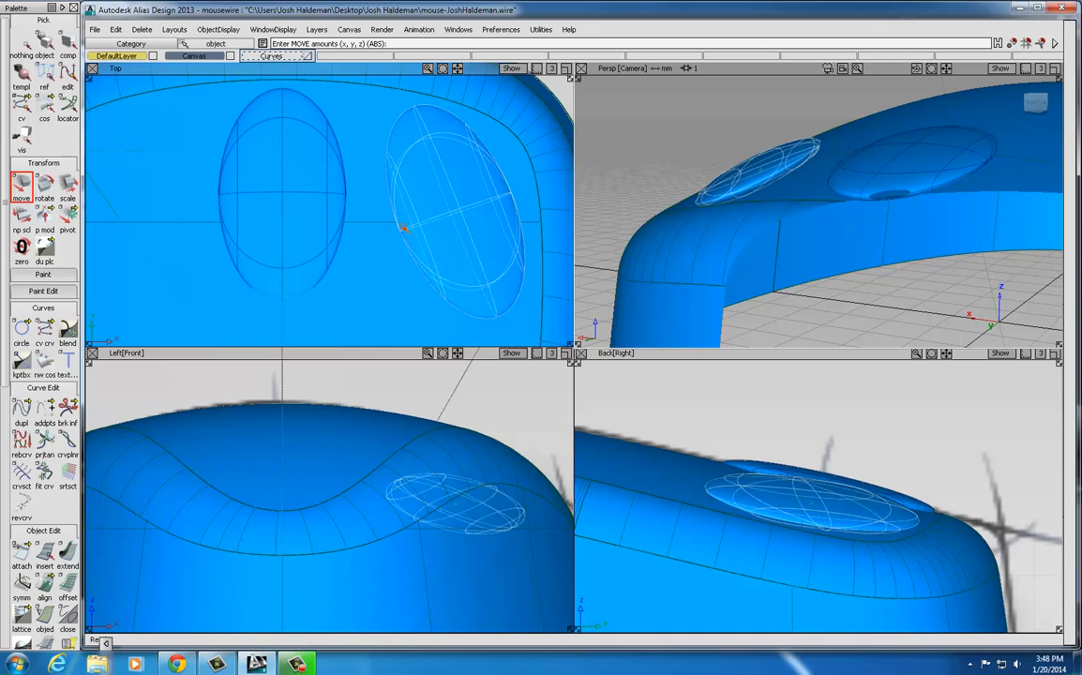
click(44, 188)
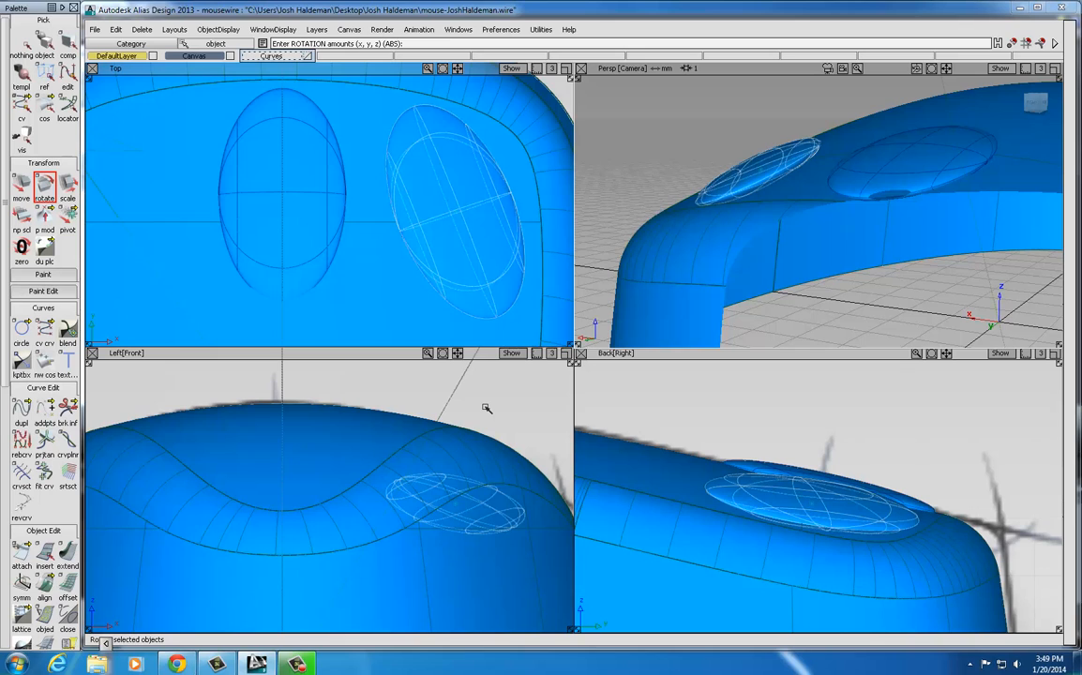
middle_drag(486, 408, 524, 430)
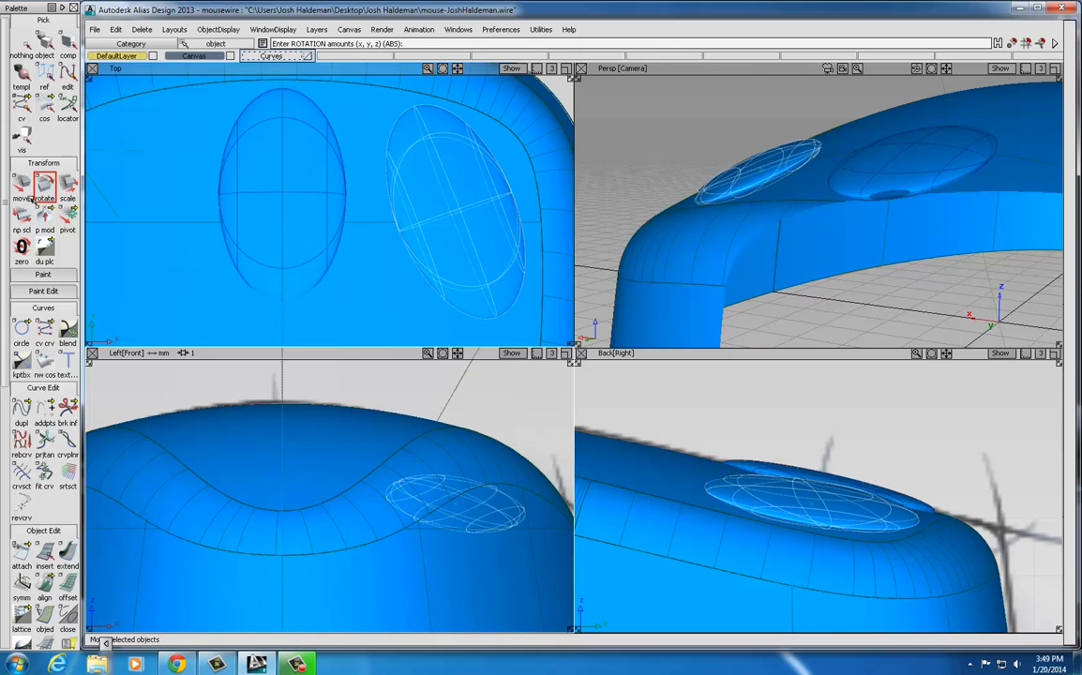
click(20, 184)
drag(755, 428, 755, 430)
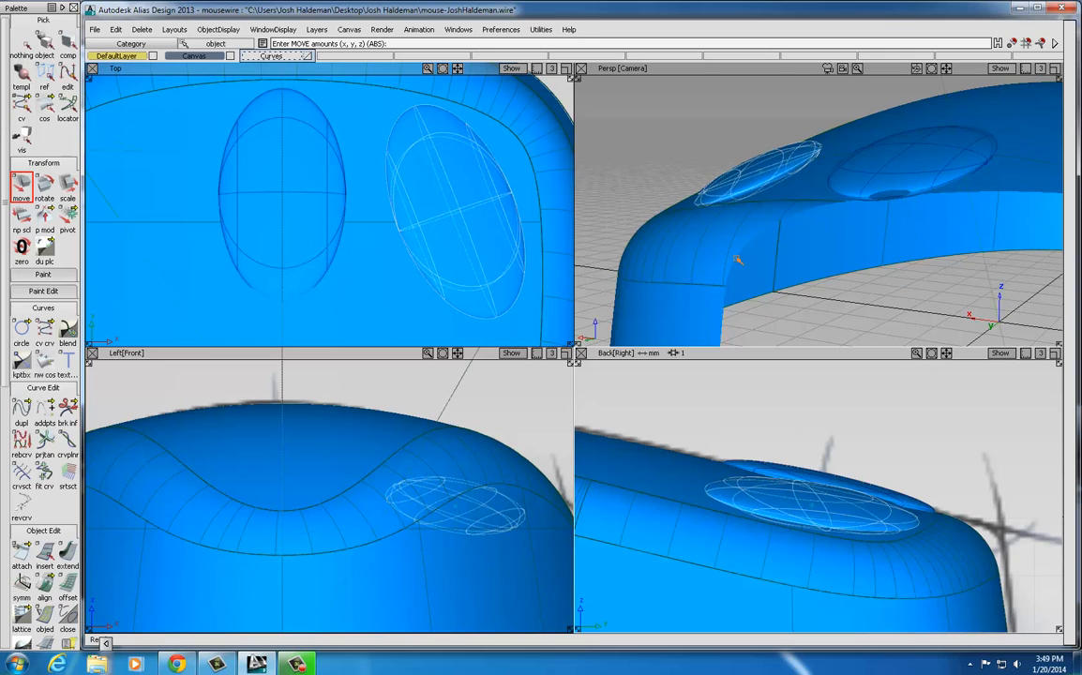
Rotate the side button sphere by about 2.4 degrees in the front view and lower it slightly into the surface
click(45, 191)
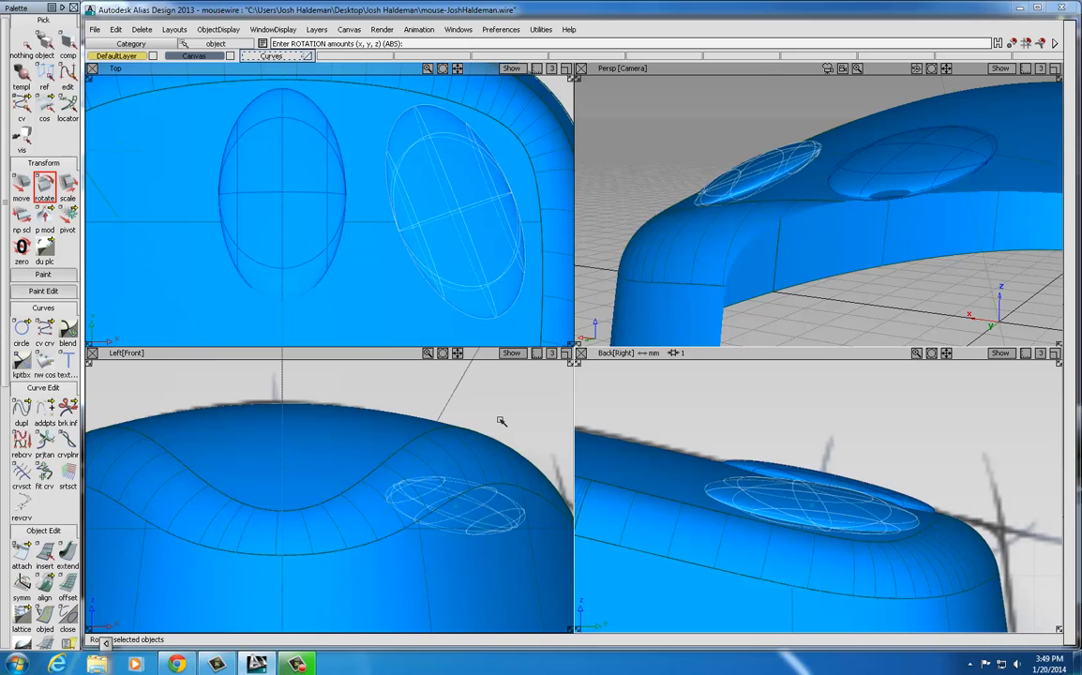
drag(502, 421, 503, 421)
middle_drag(502, 421, 485, 419)
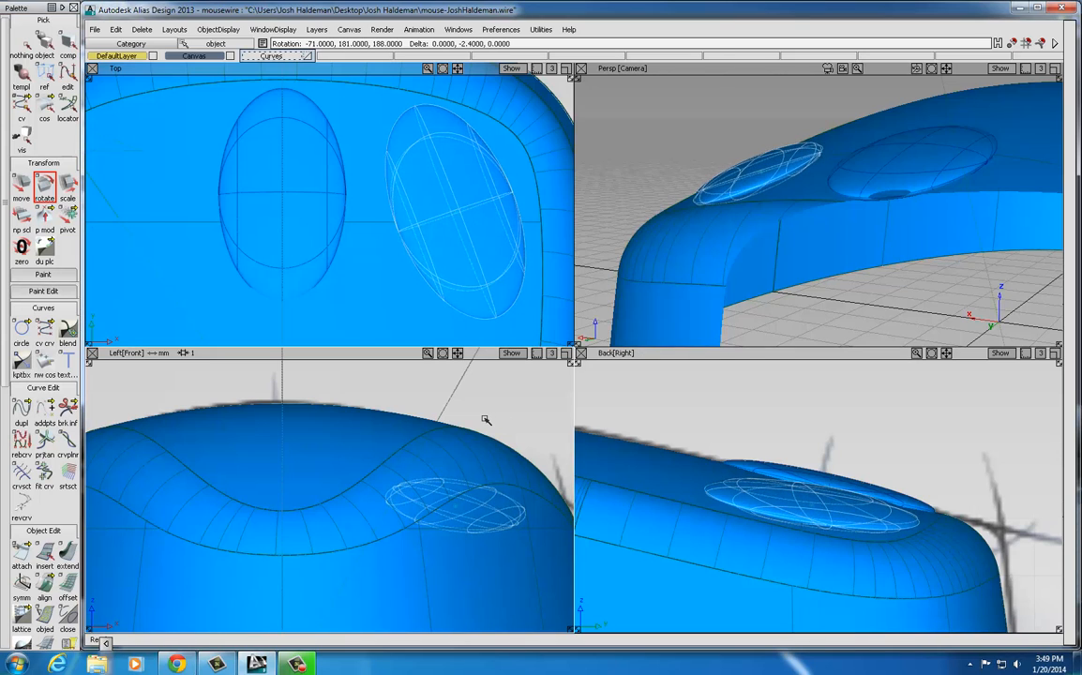
click(20, 188)
right_drag(531, 415, 531, 418)
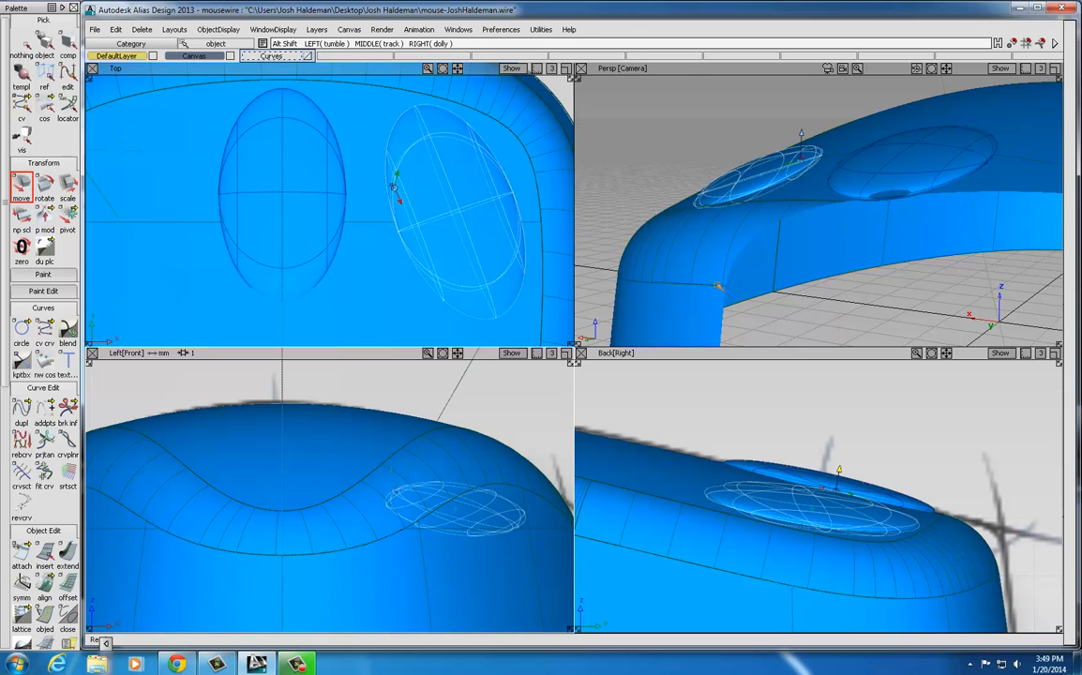
Mirror the tilted side button sphere to the opposite side of the mouse
alt+shift+drag(647, 258, 722, 235)
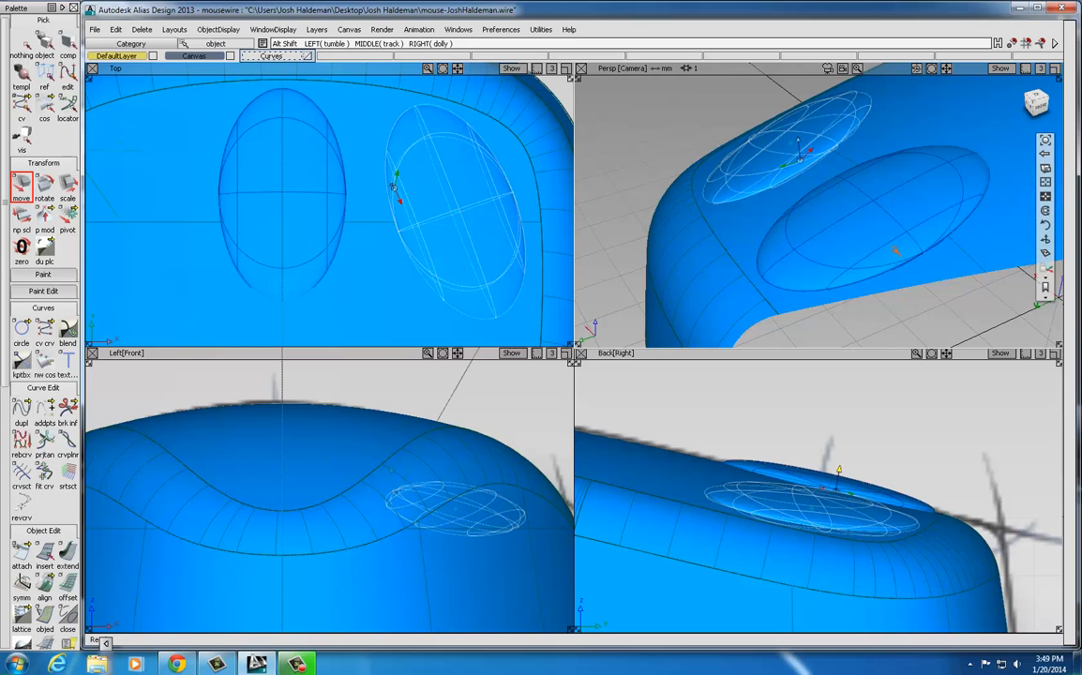
alt+shift+drag(896, 251, 722, 135)
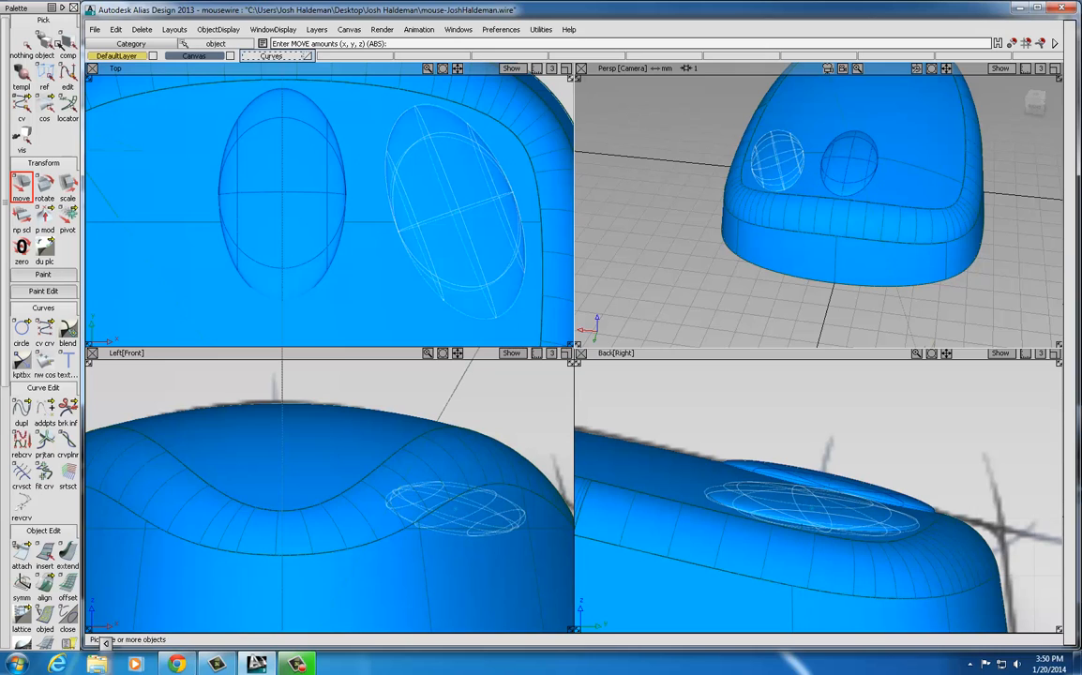
click(117, 30)
mouse_move(150, 185)
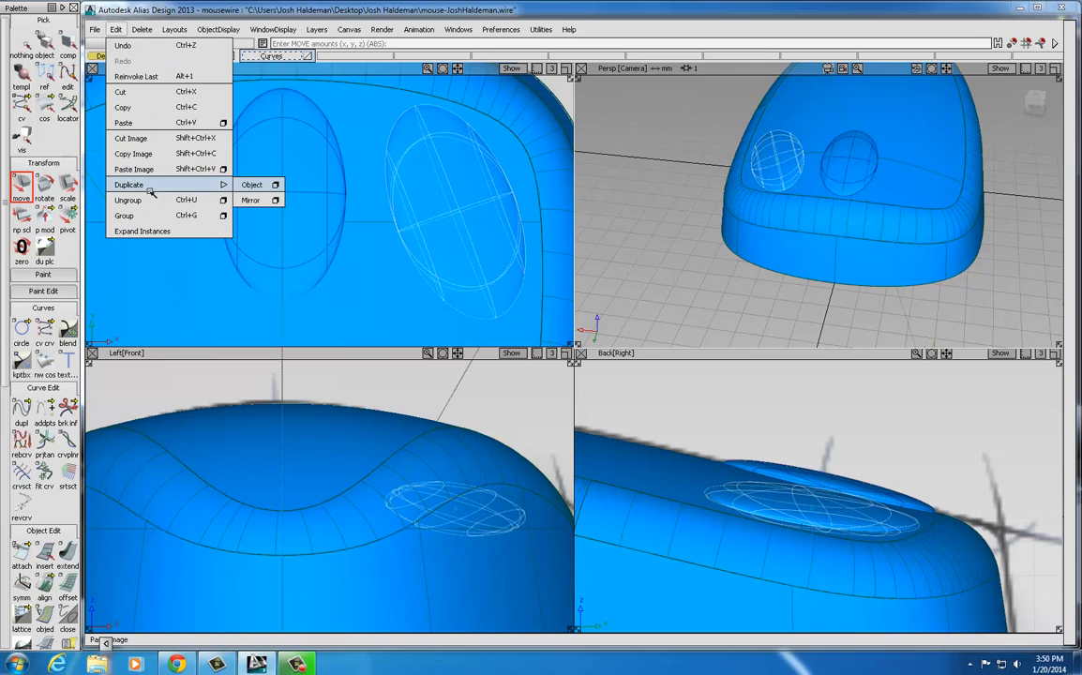
click(251, 201)
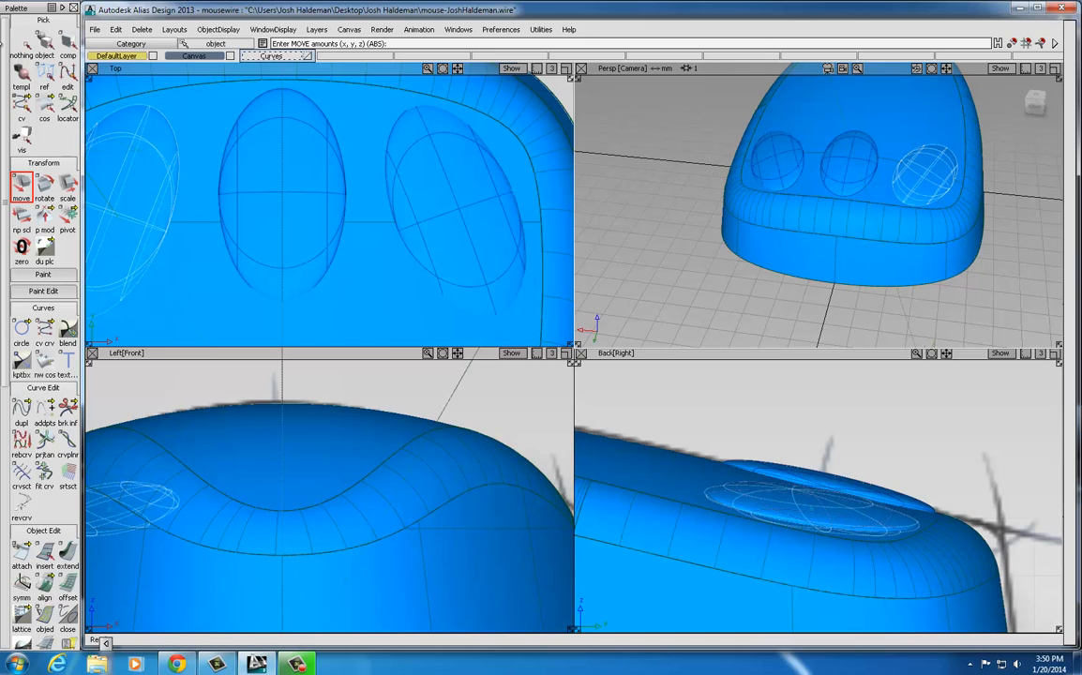
Select all three button spheres and duplicate them in place
click(18, 42)
click(43, 43)
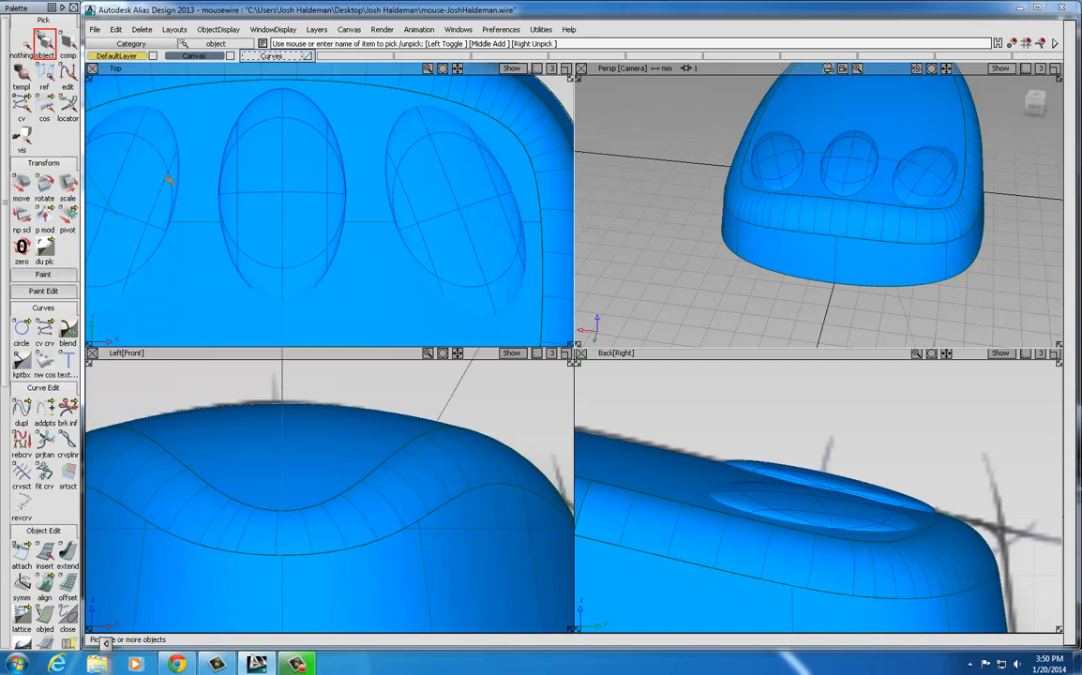
click(169, 180)
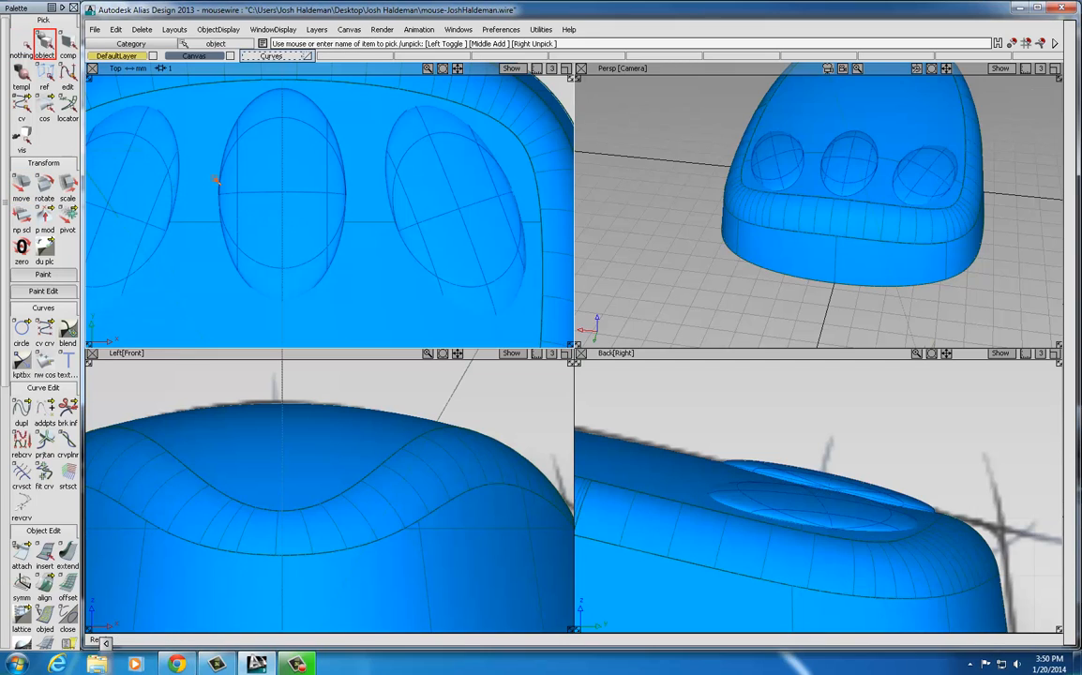
click(266, 198)
click(456, 202)
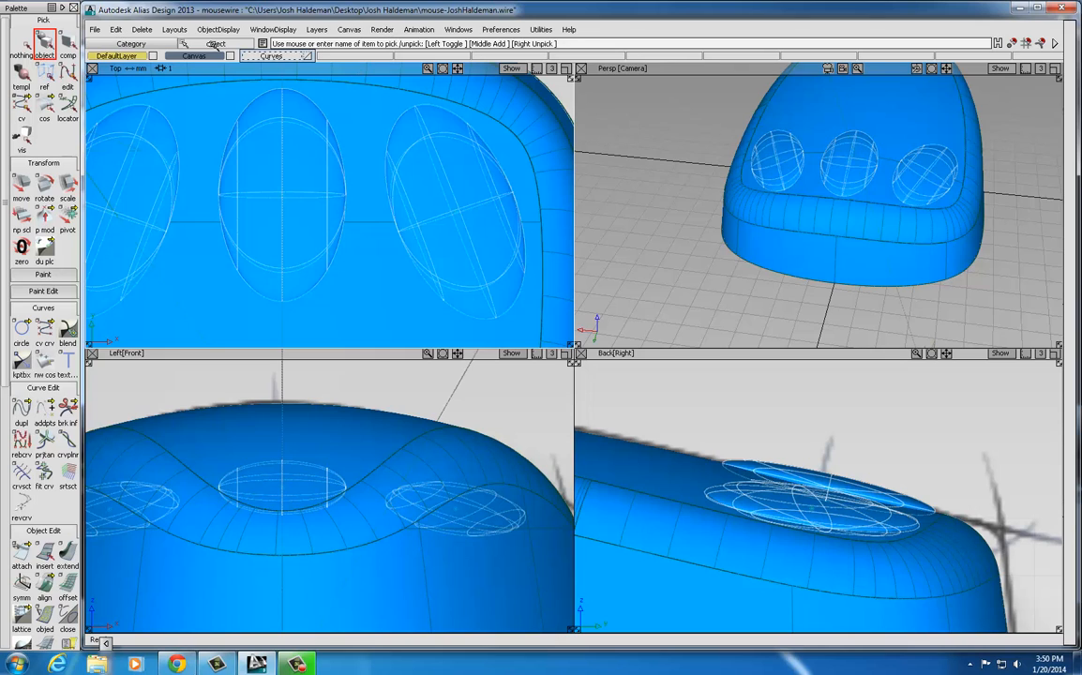
click(118, 30)
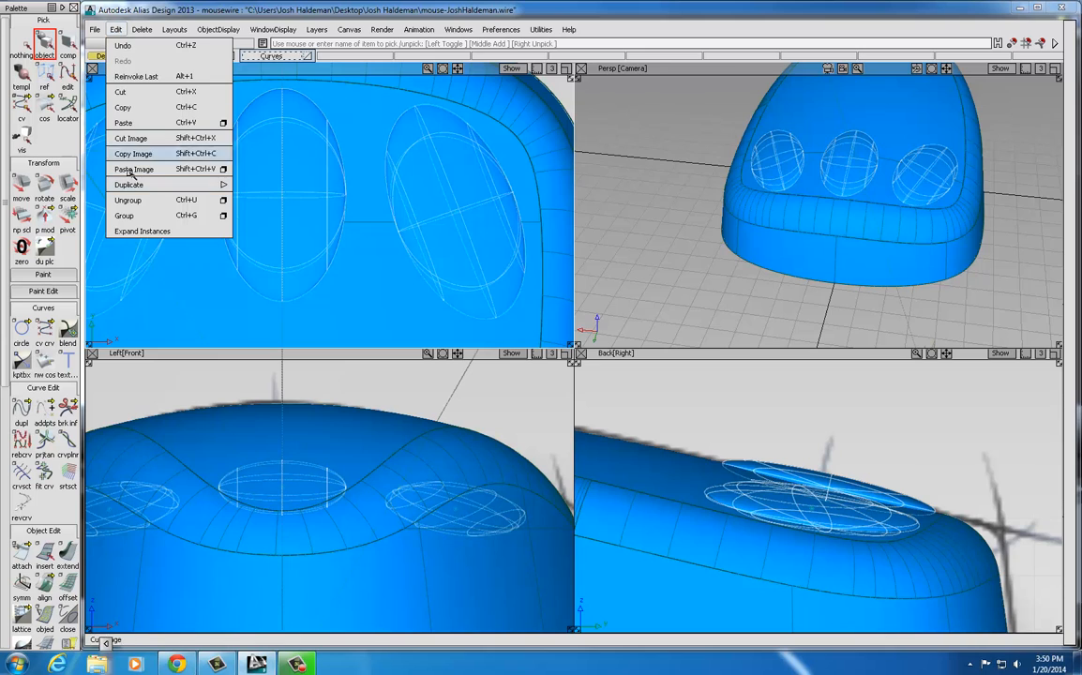
mouse_move(209, 184)
click(251, 185)
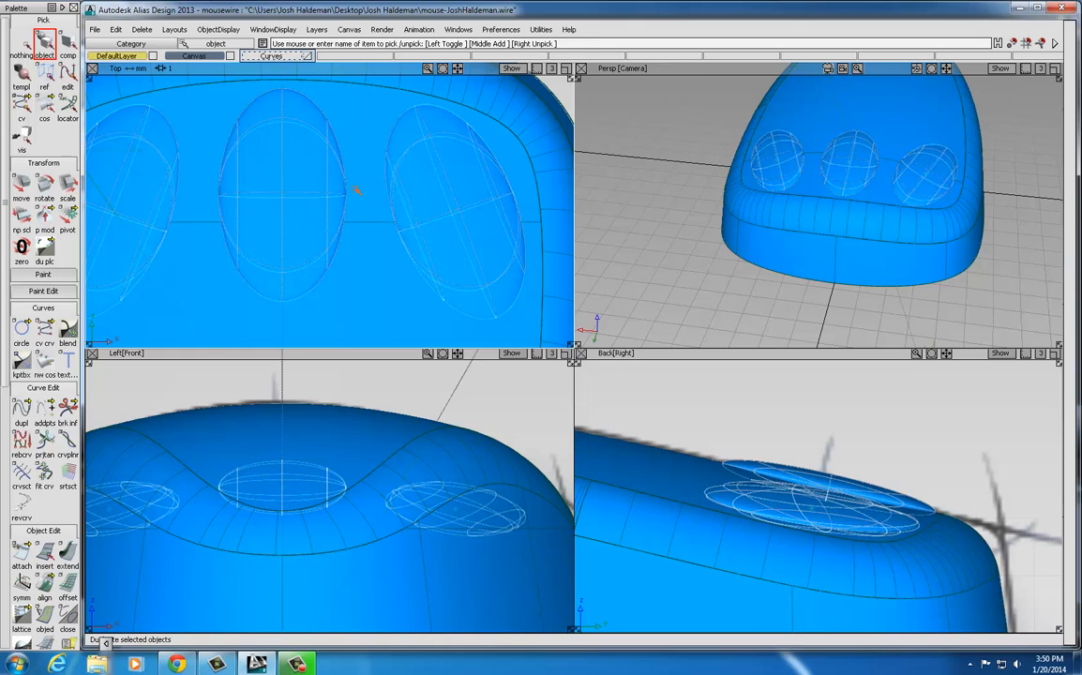
Create a new layer and name it Buttons
click(317, 30)
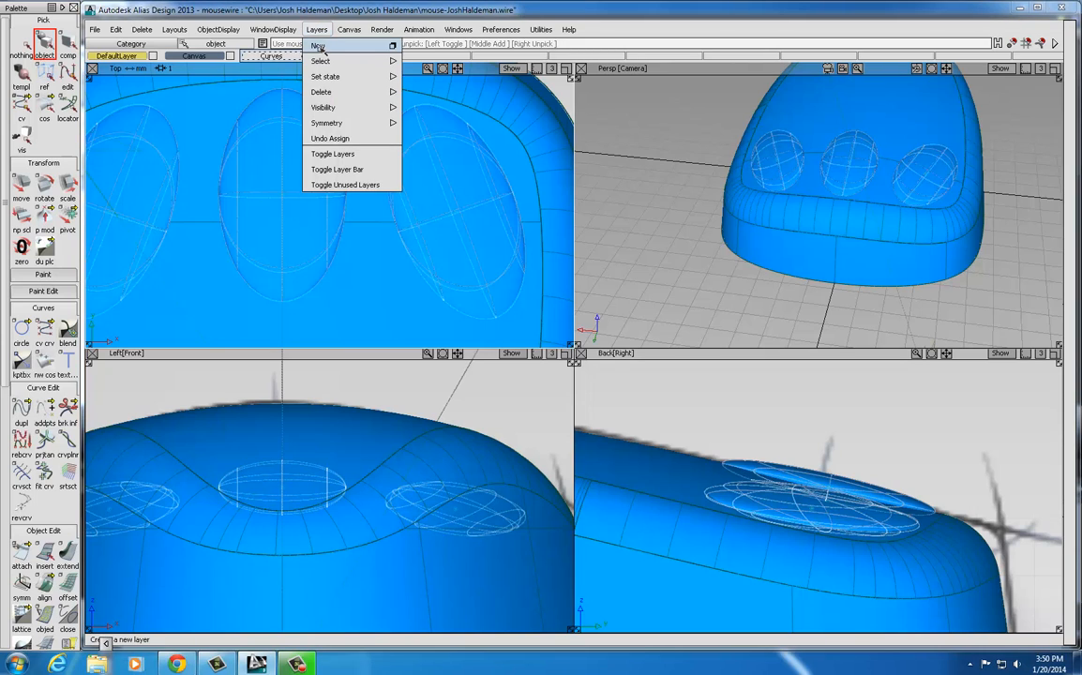
click(319, 47)
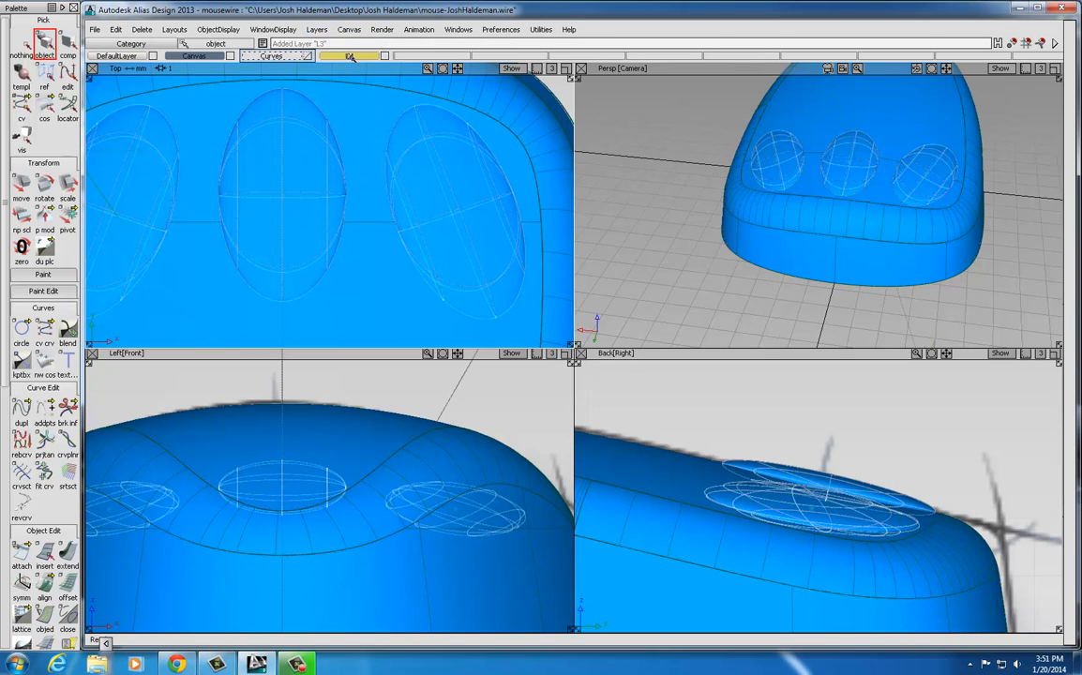
double_click(352, 57)
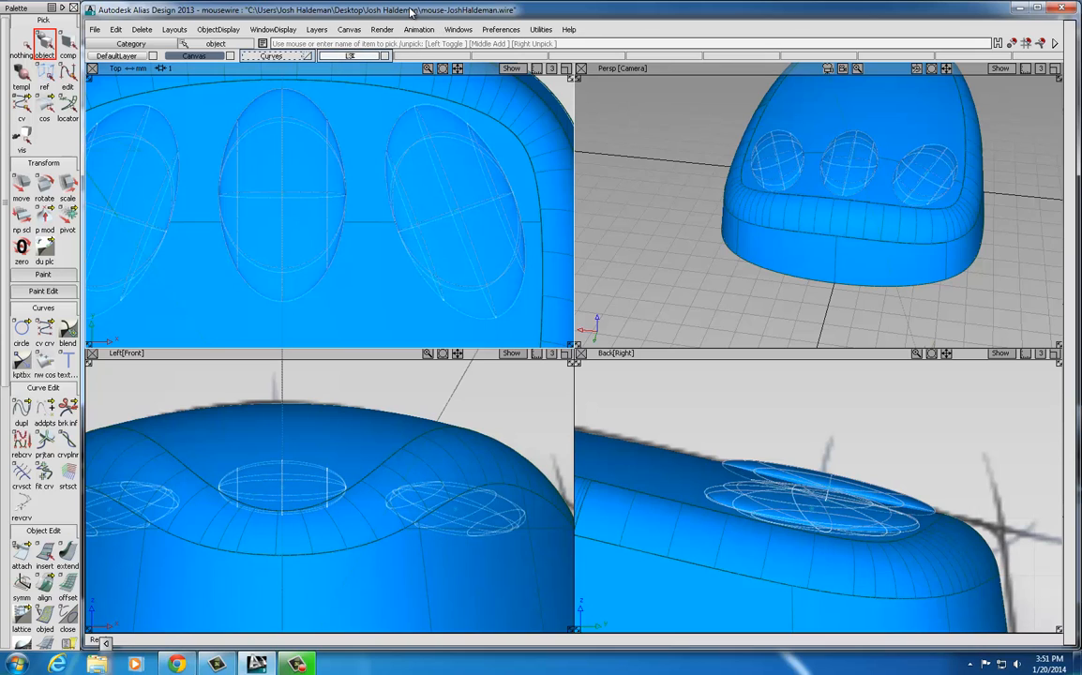
key(Return)
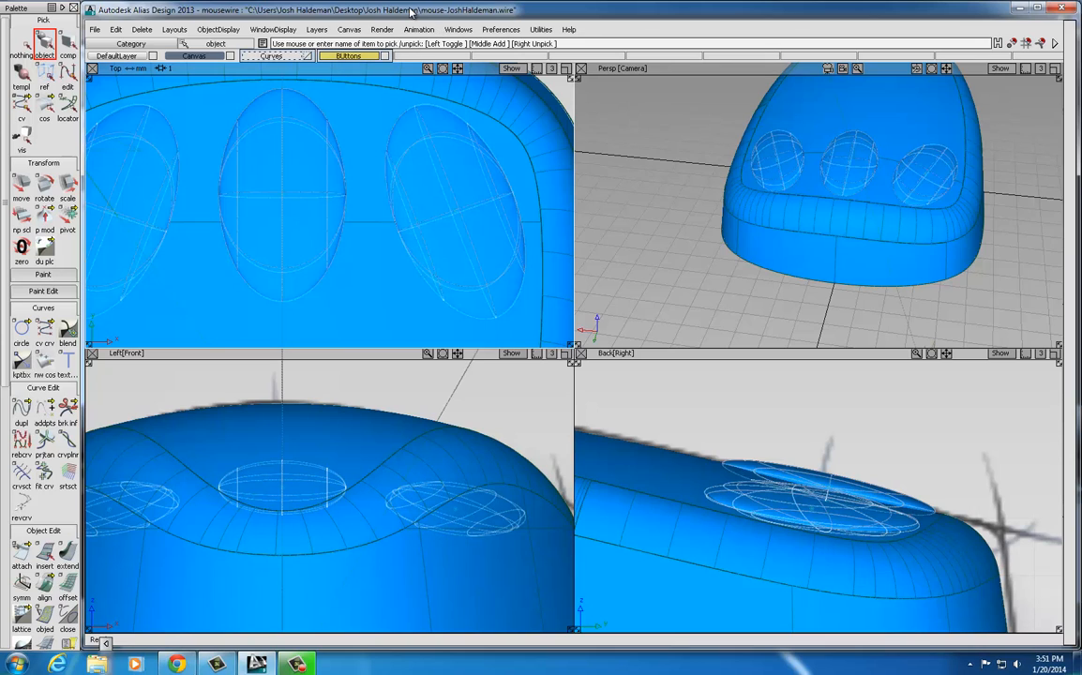
double_click(349, 57)
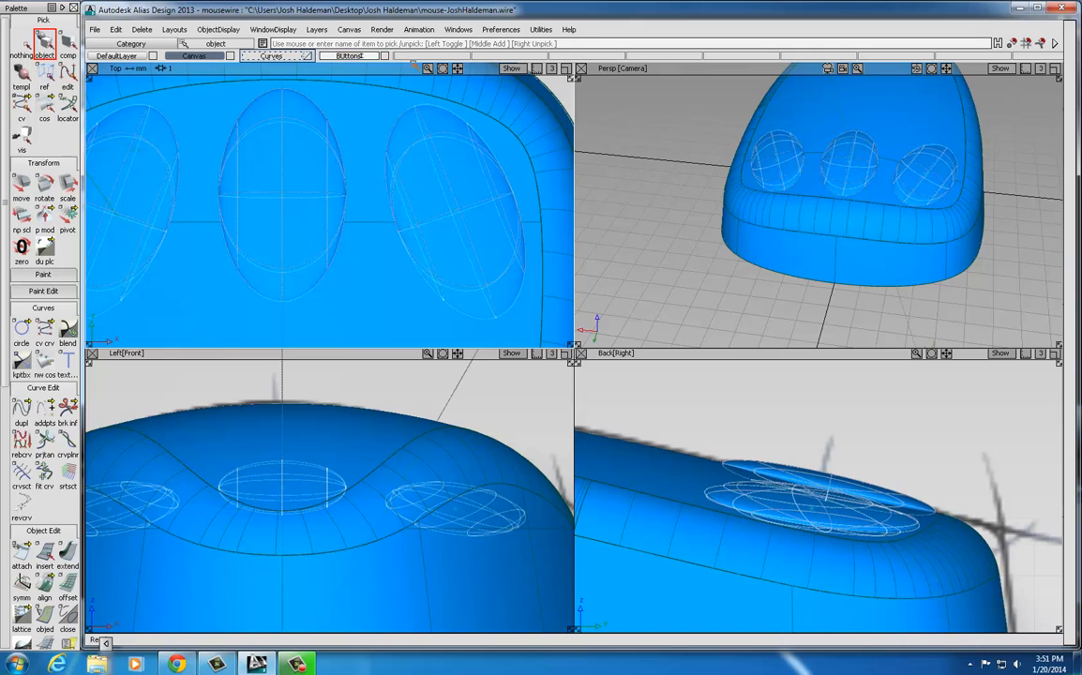
key(BackSpace)
key(BackSpace)
key(BackSpace)
key(BackSpace)
key(Return)
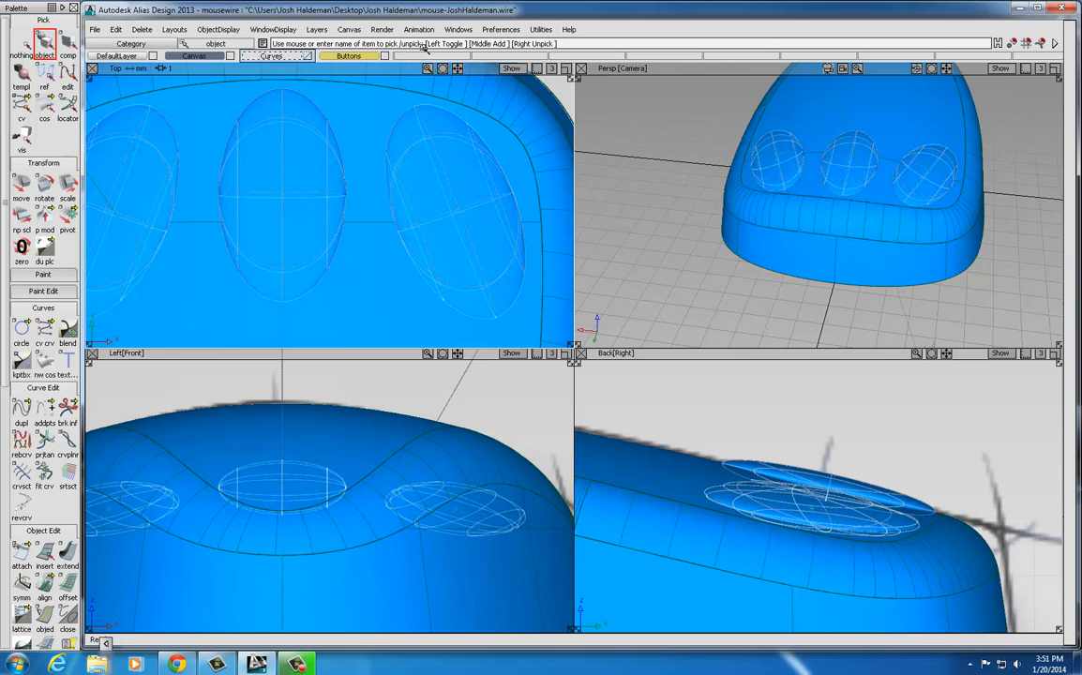
Assign the three selected spheres to the Buttons layer and hide that layer
right_click(349, 58)
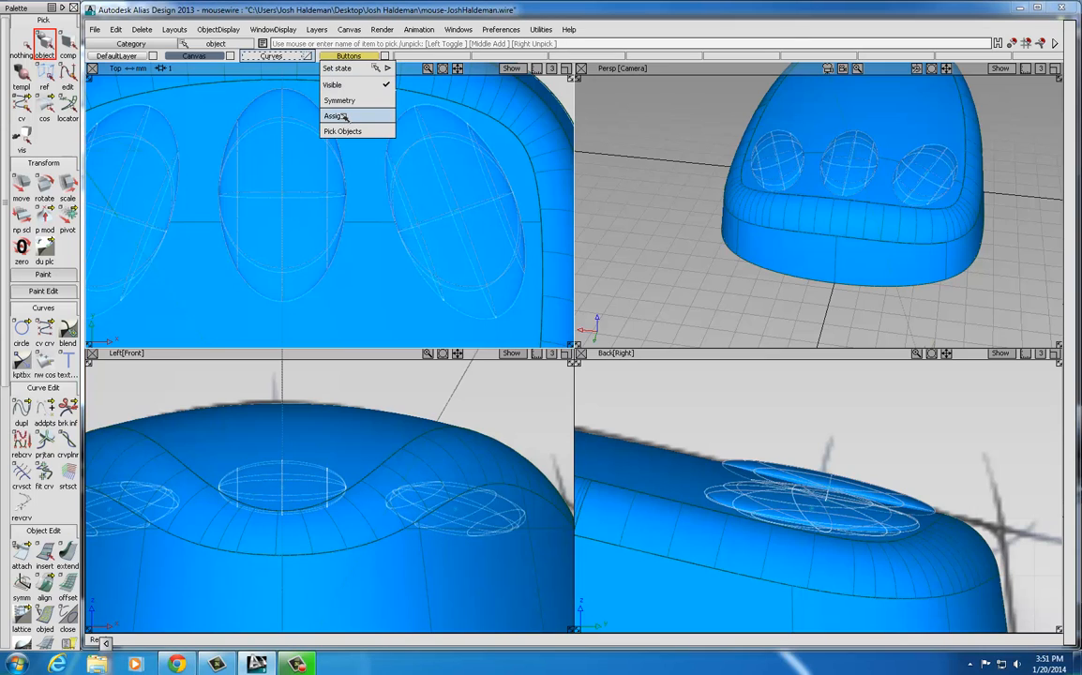
click(335, 116)
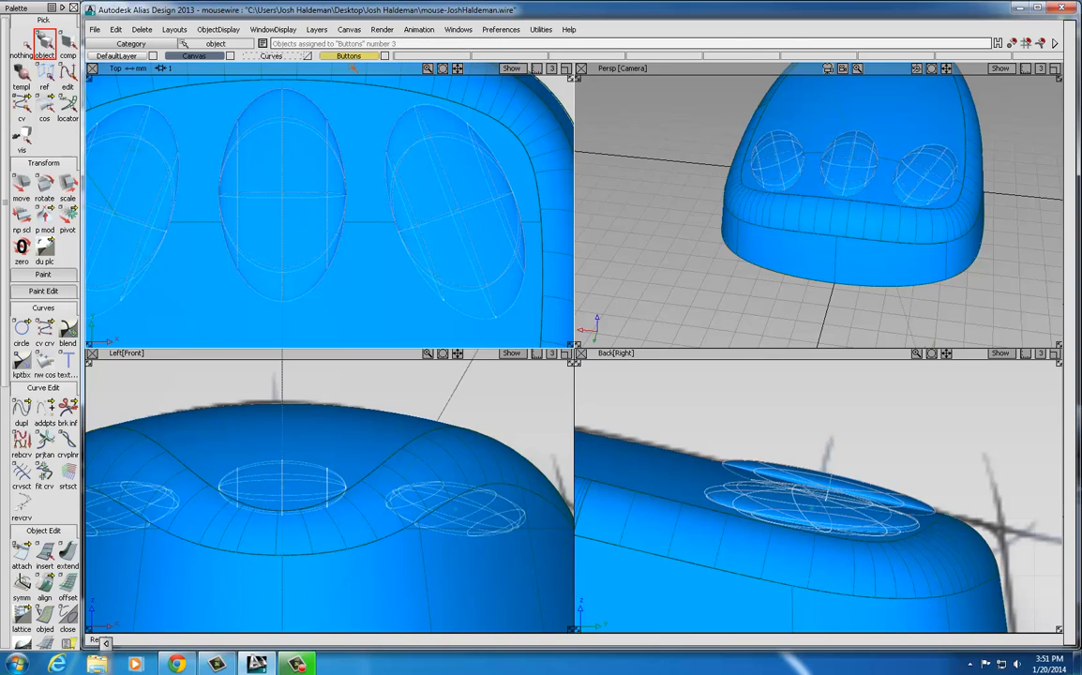
right_click(349, 57)
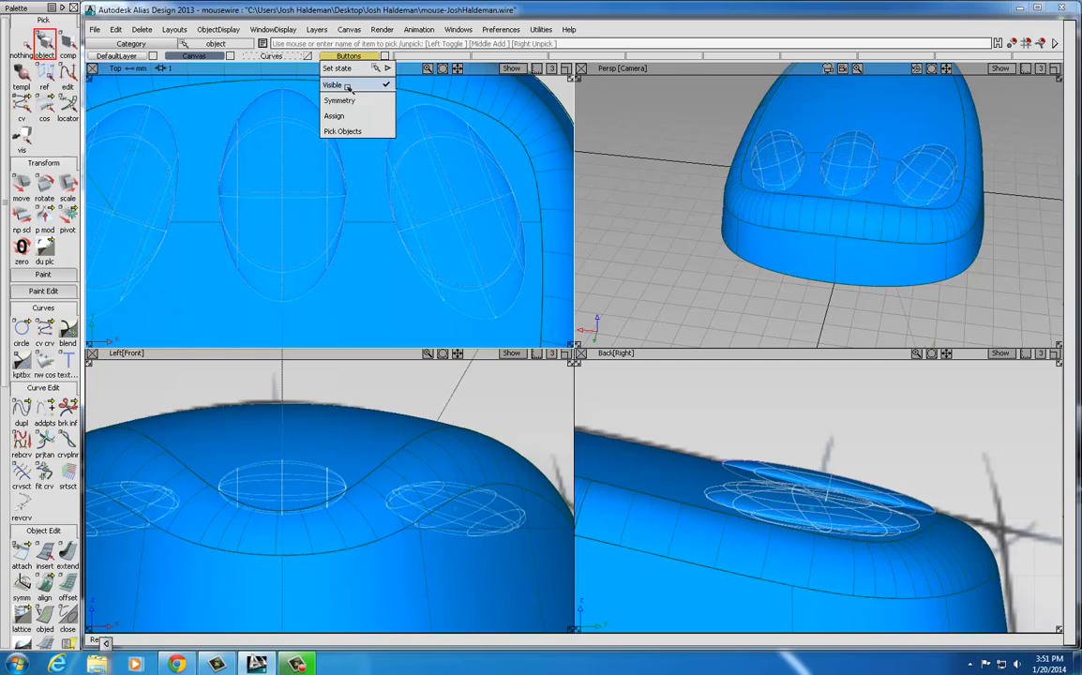
click(351, 86)
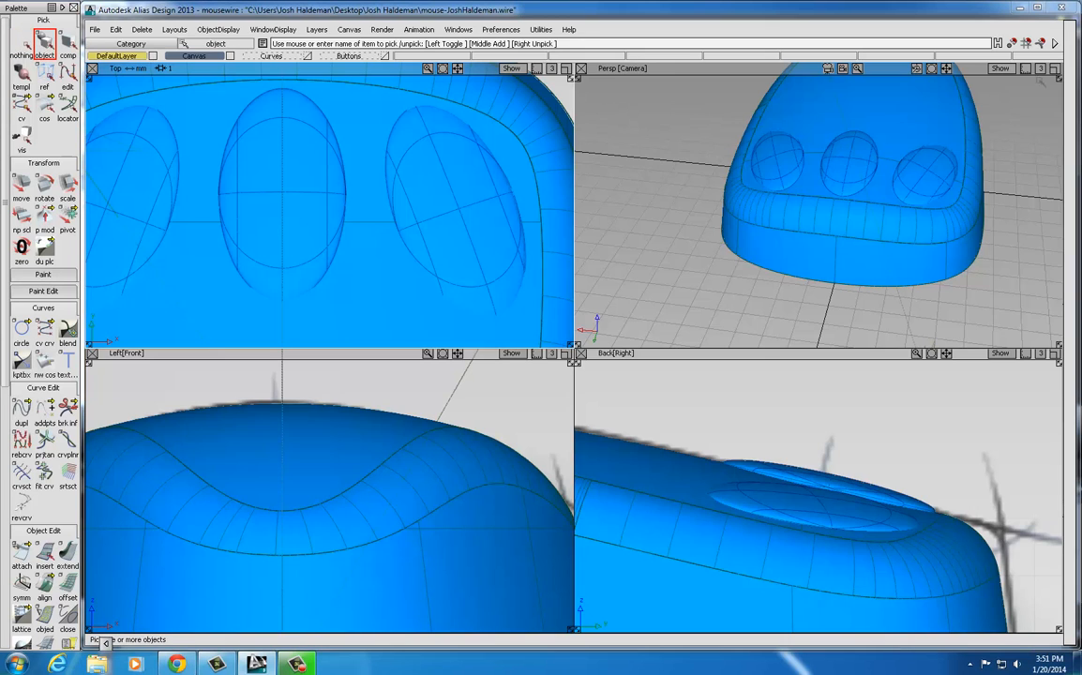
In an enlarged perspective view, intersect the three visible button spheres with the mouse's top surface to create curves-on-surface
click(1054, 68)
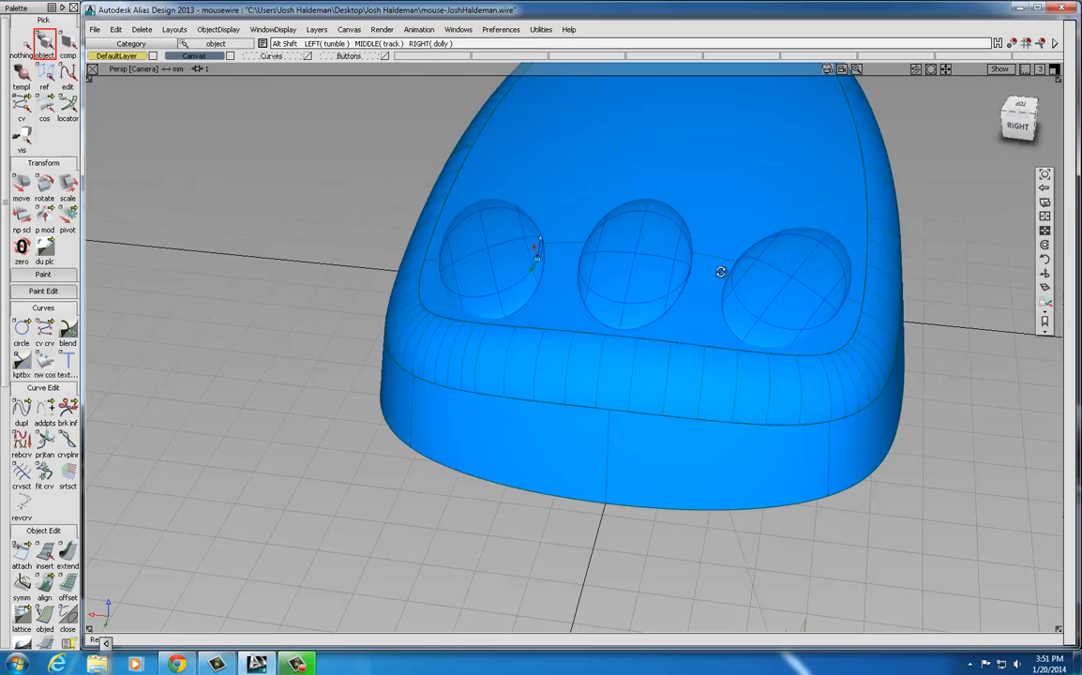
alt+shift+drag(720, 266, 703, 310)
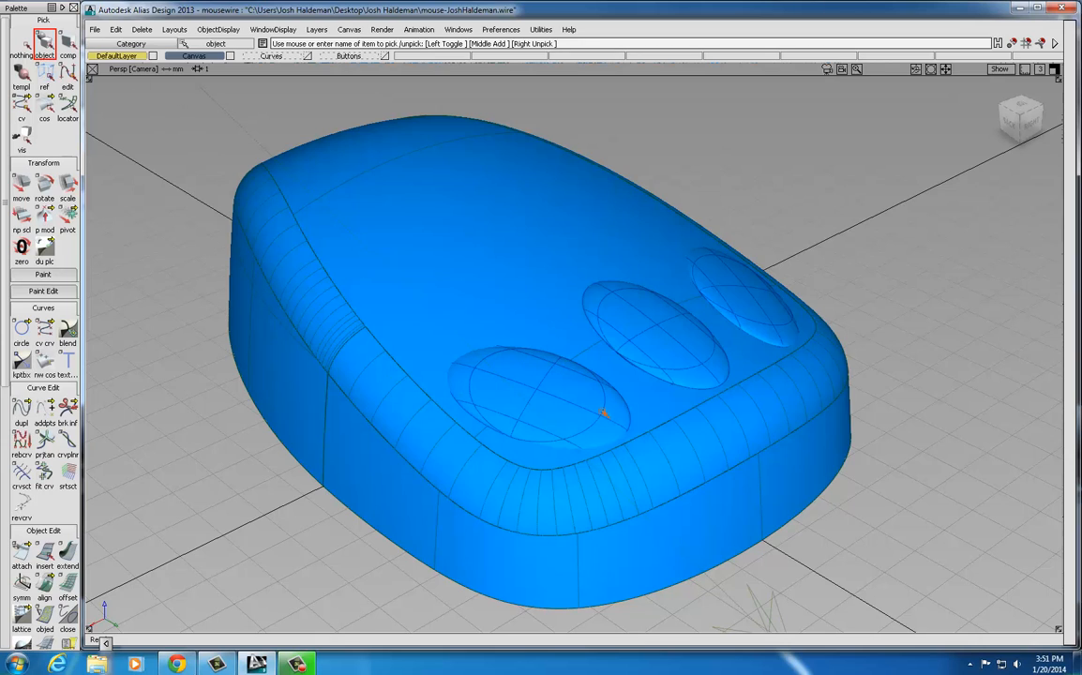
click(588, 375)
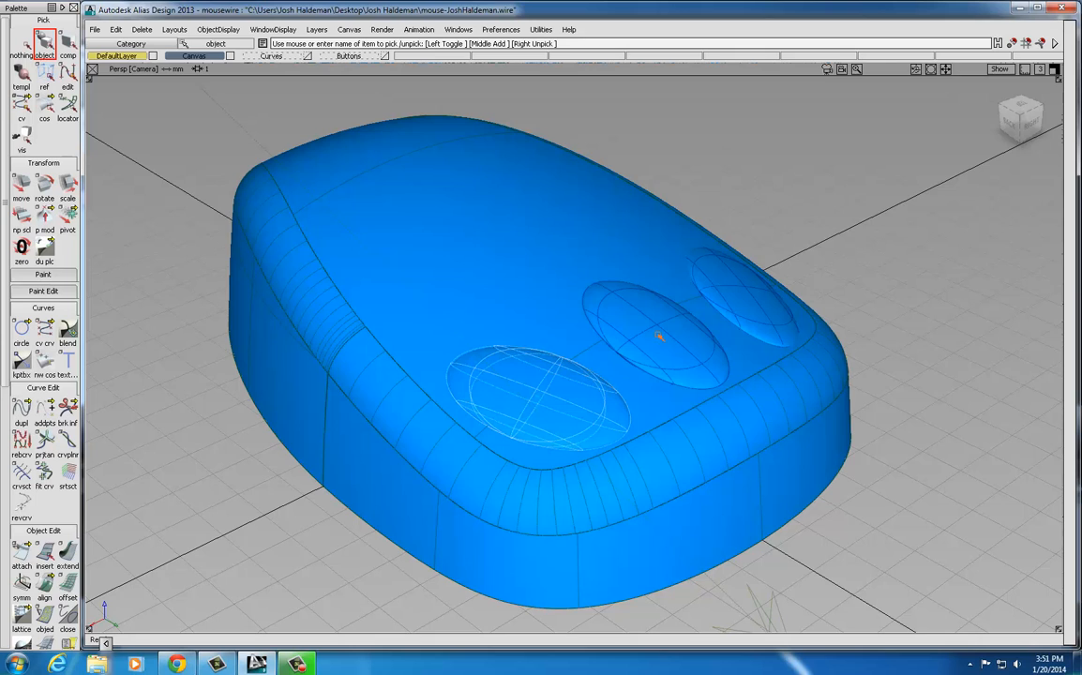
click(596, 300)
click(699, 274)
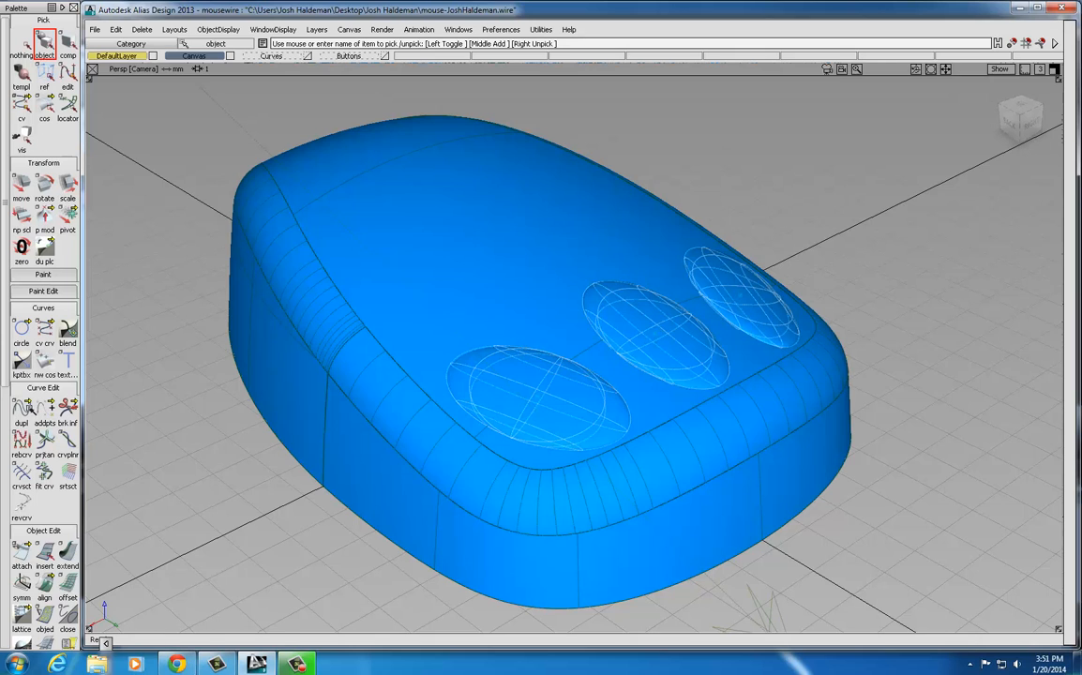
scroll(28, 450, down, 2)
scroll(28, 449, down, 4)
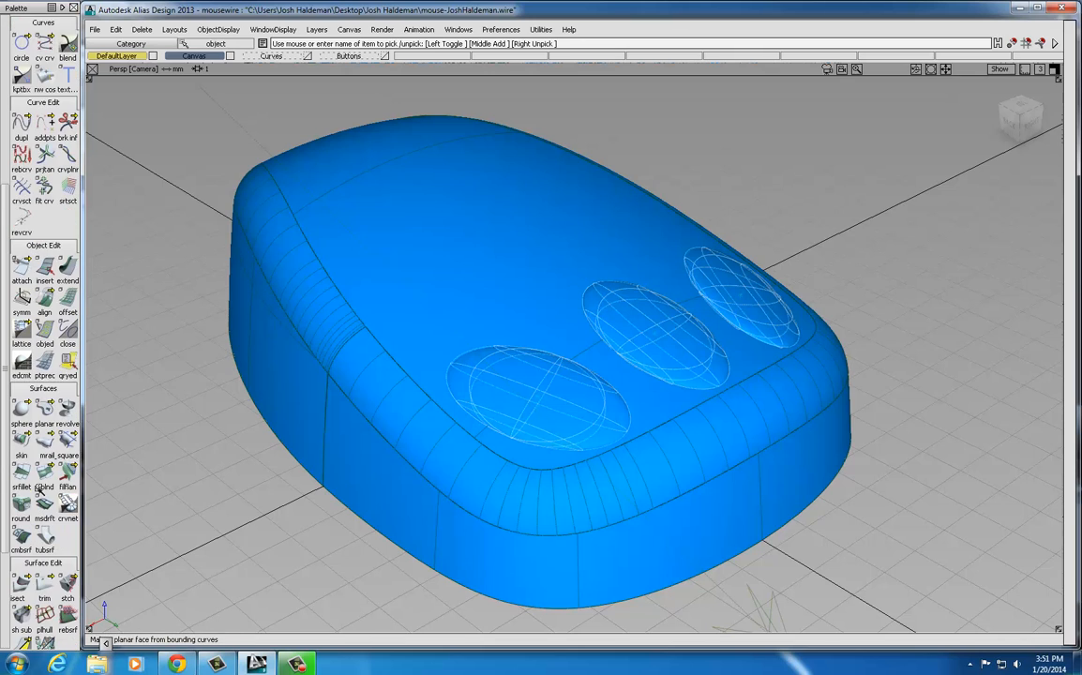
scroll(28, 449, down, 2)
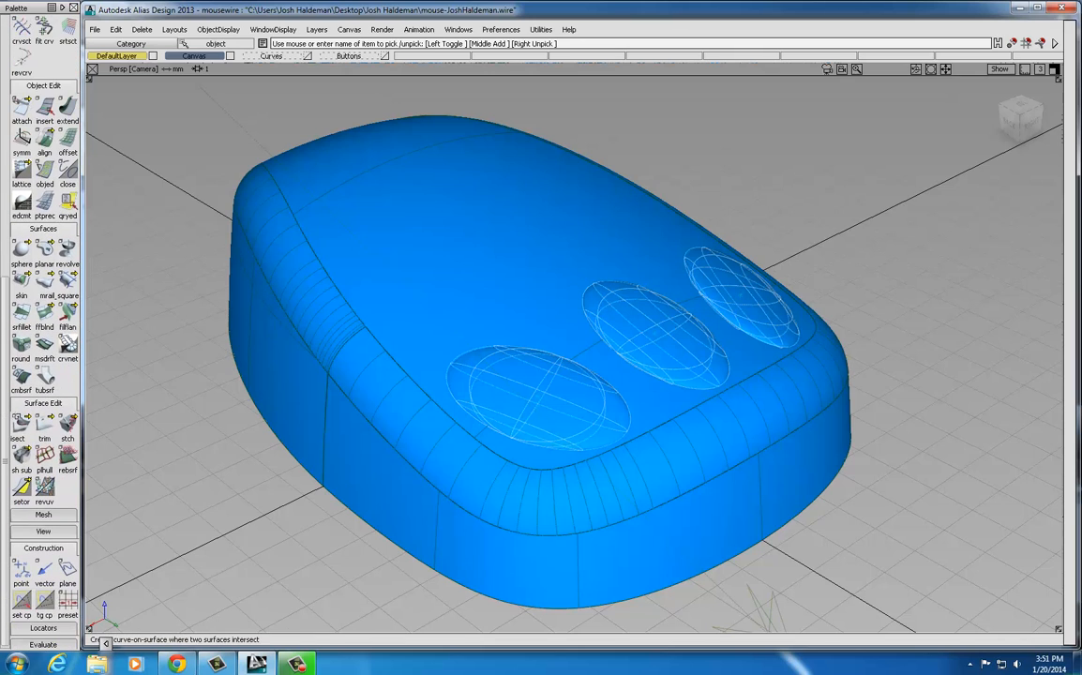
click(21, 424)
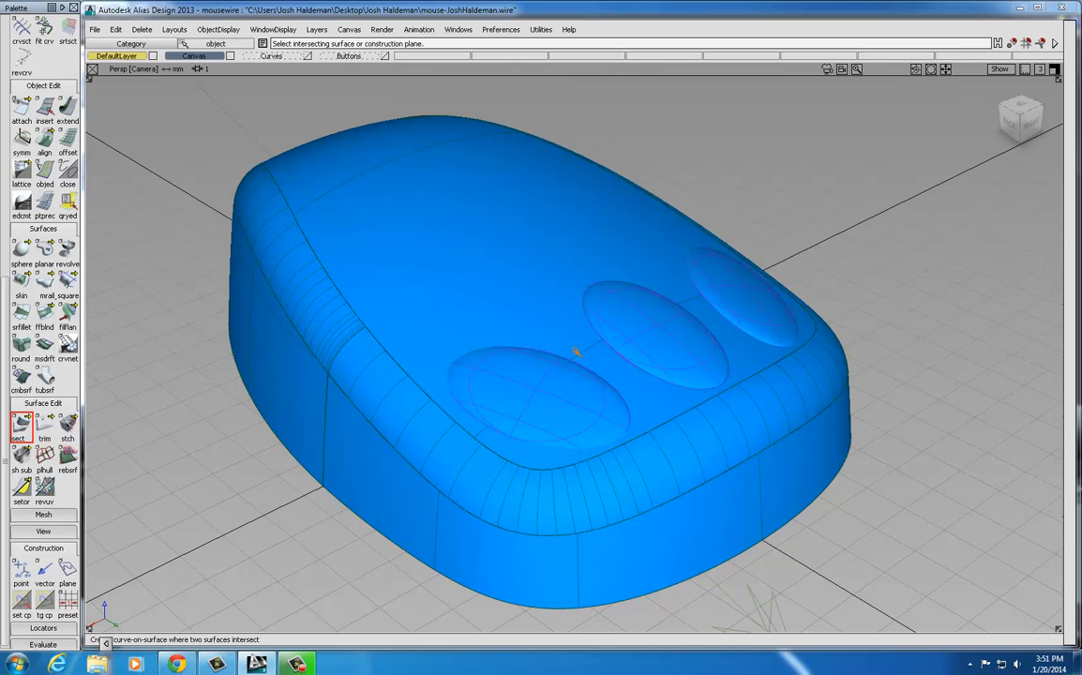
click(586, 352)
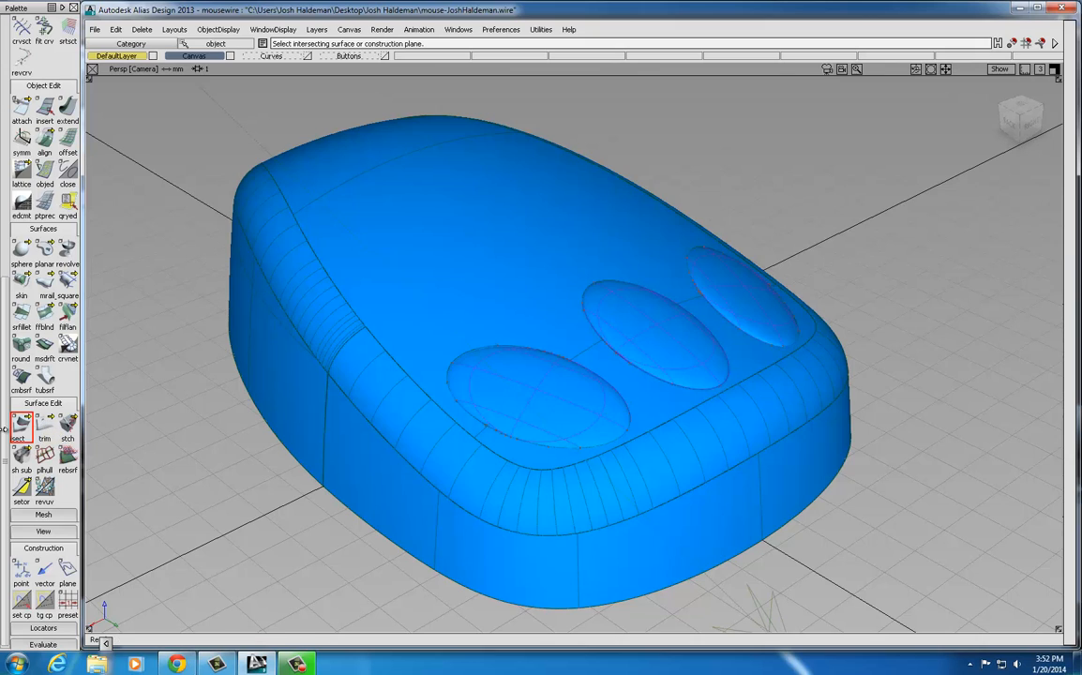
Trim the three button spheres at their intersection curves, discarding the domed parts that protrude above the mouse's top surface
click(44, 427)
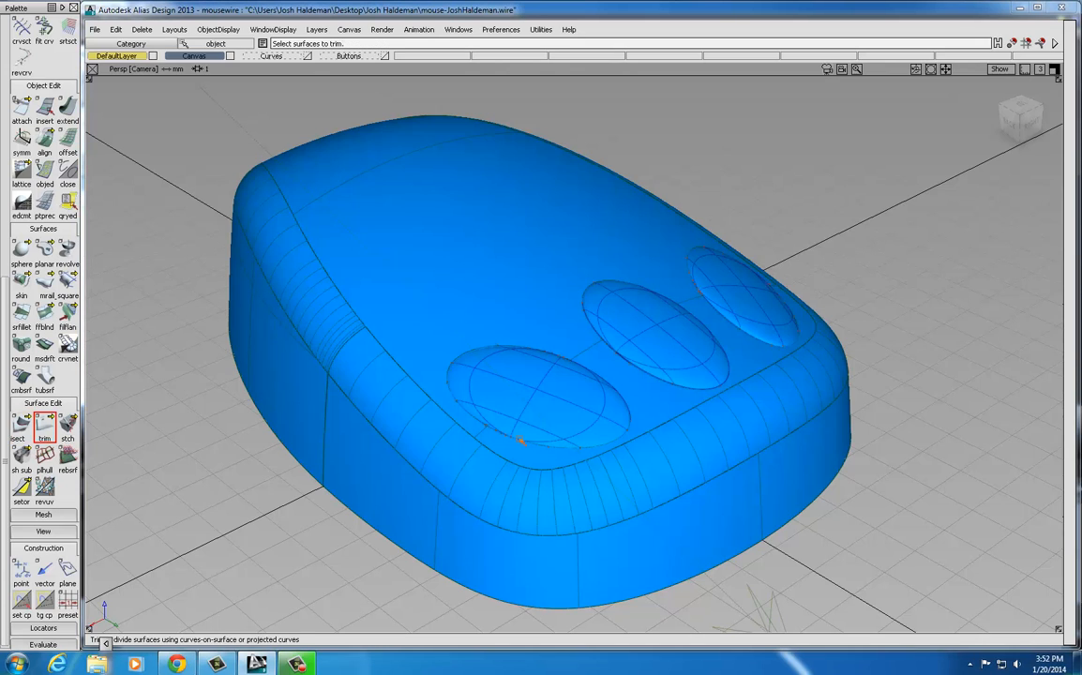
click(537, 393)
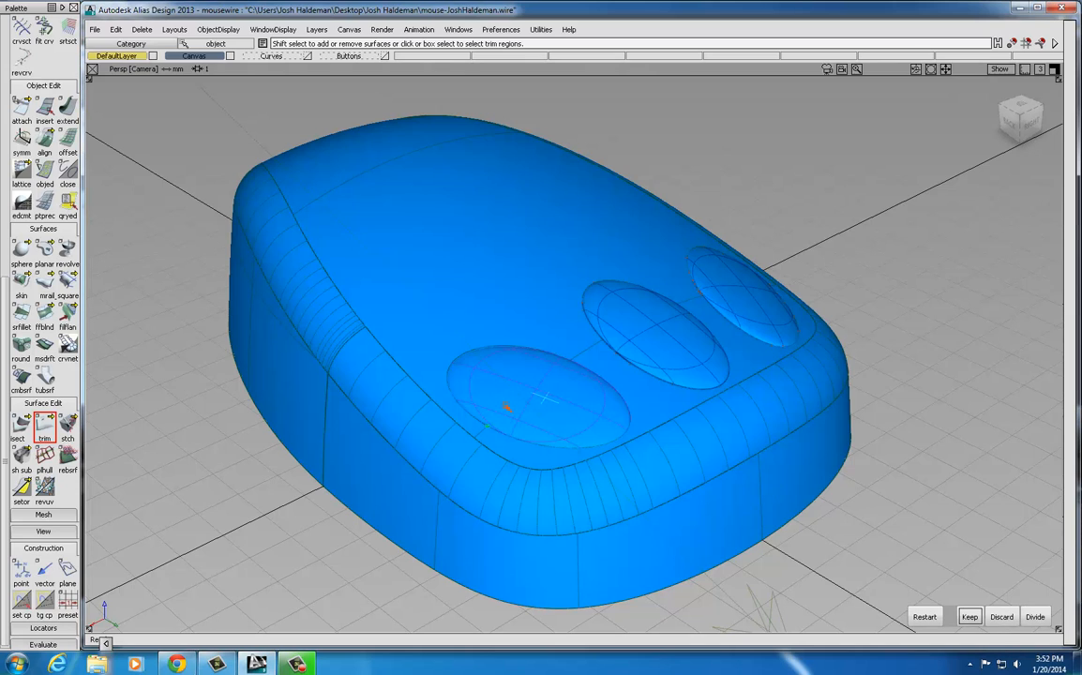
click(1002, 617)
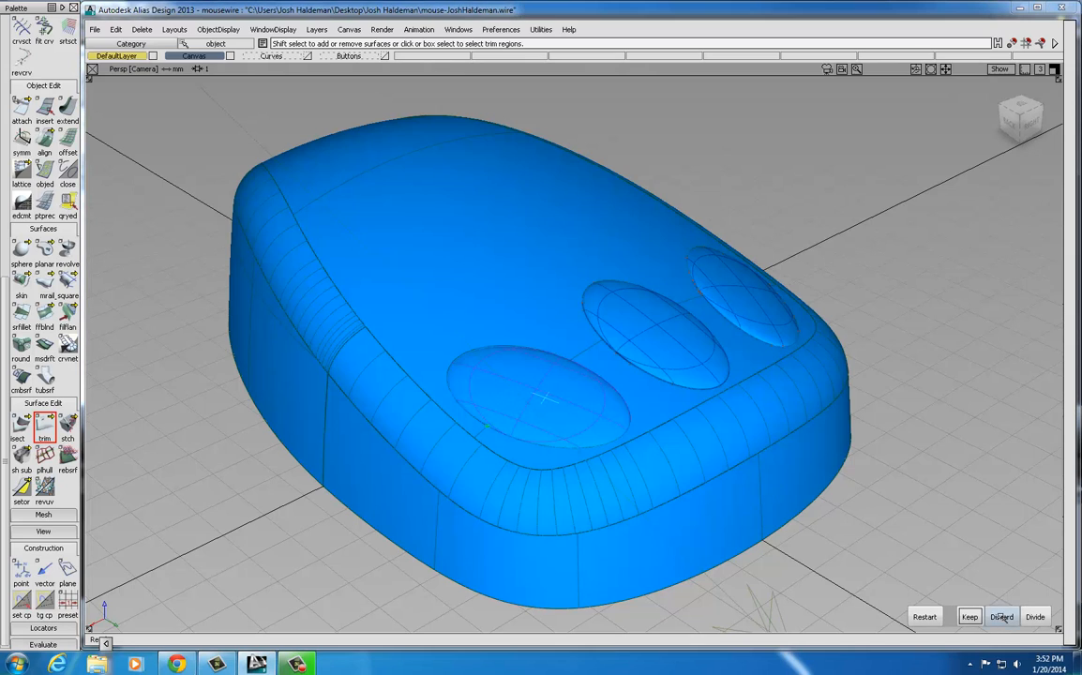
click(662, 328)
click(671, 337)
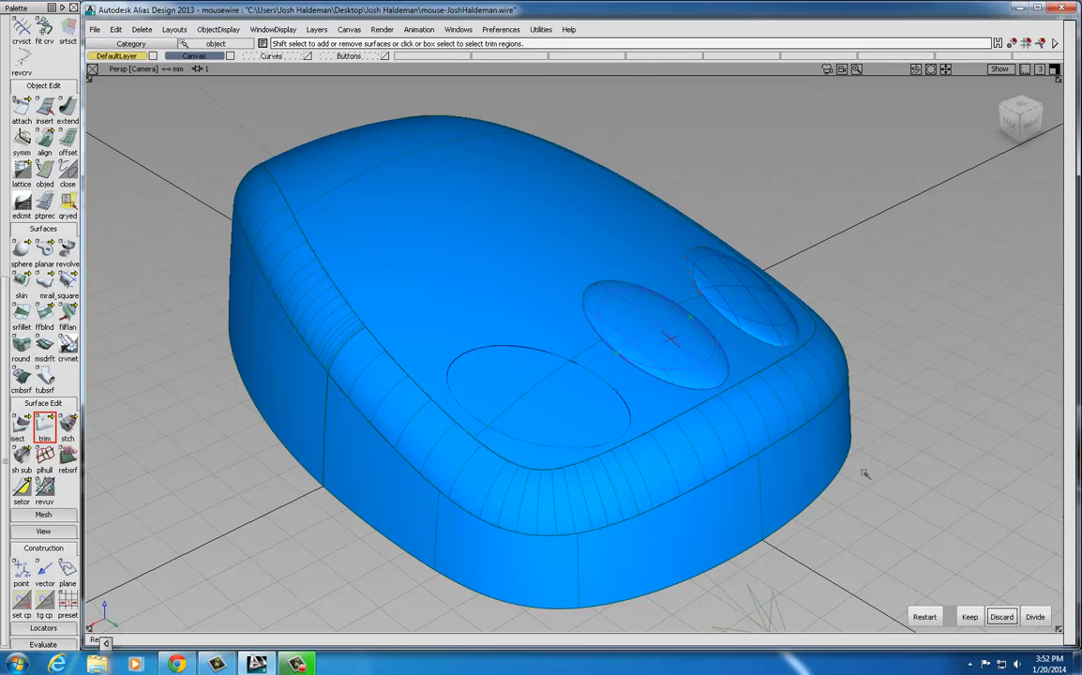
click(753, 309)
click(764, 310)
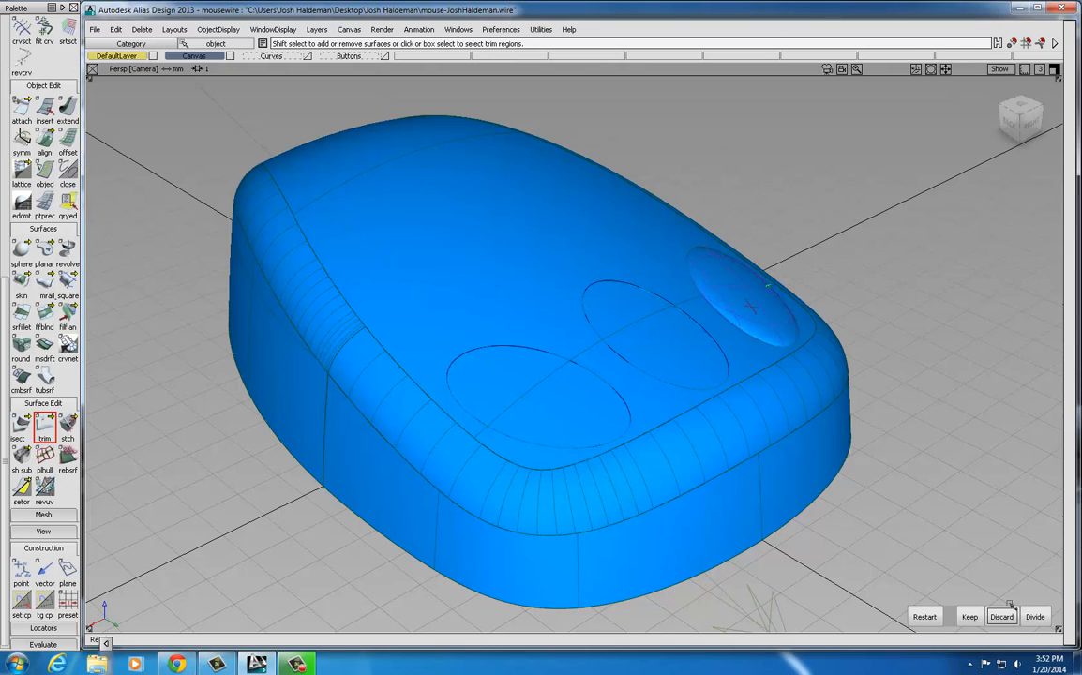
key(space)
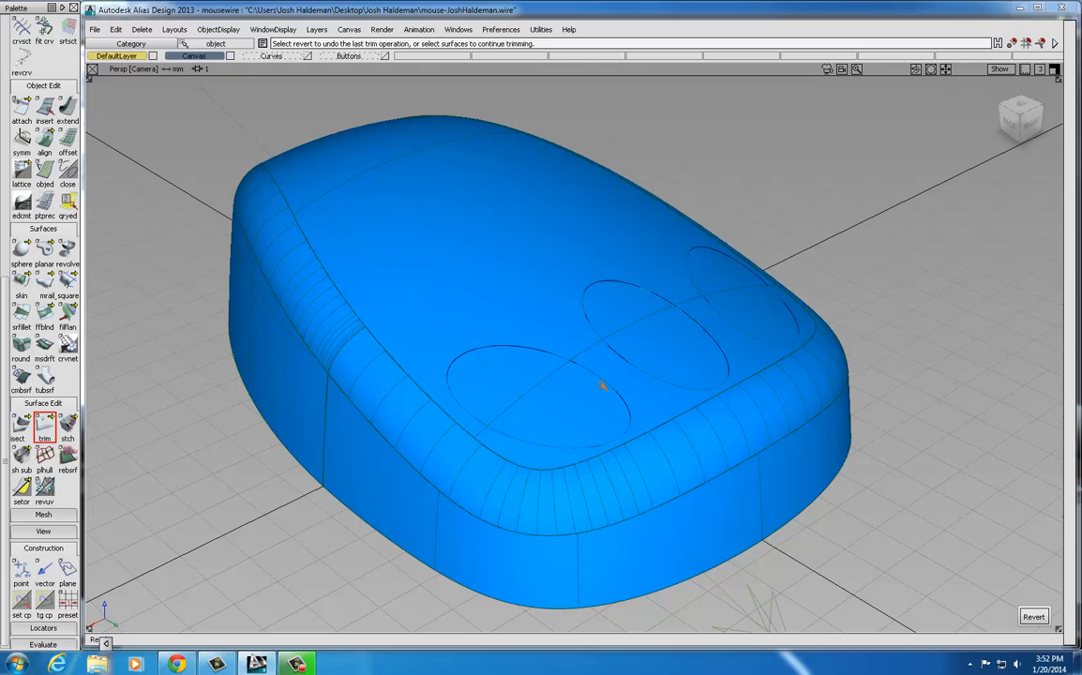
Trim the mouse's top surface outside the three button ovals, keeping that region to open the recesses, and save the file
click(581, 358)
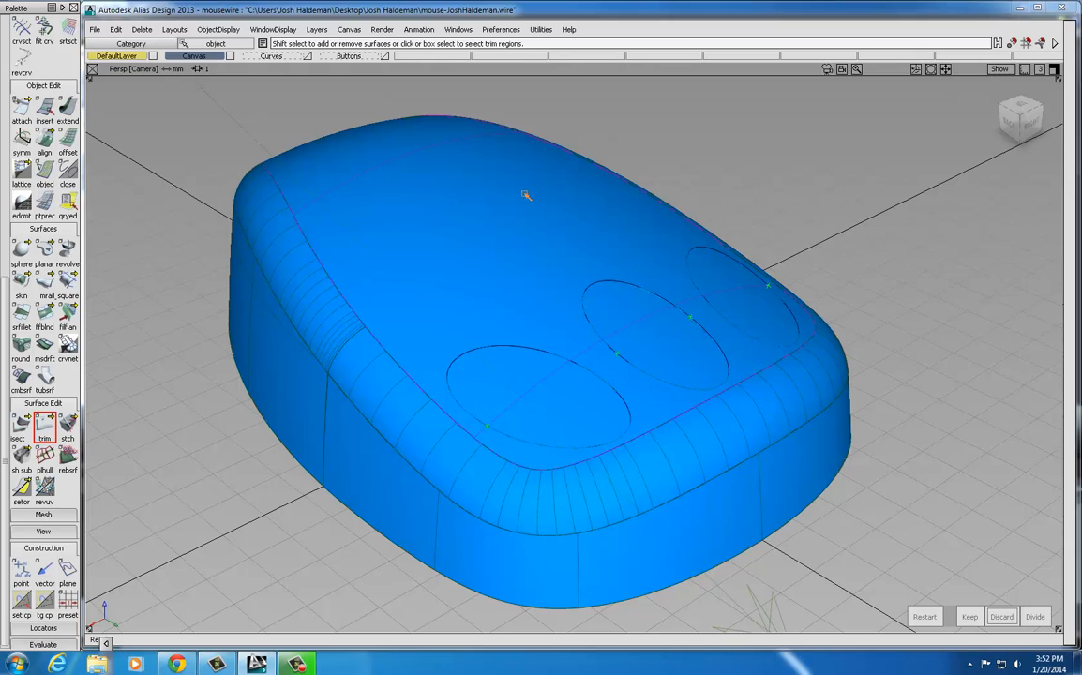
click(474, 249)
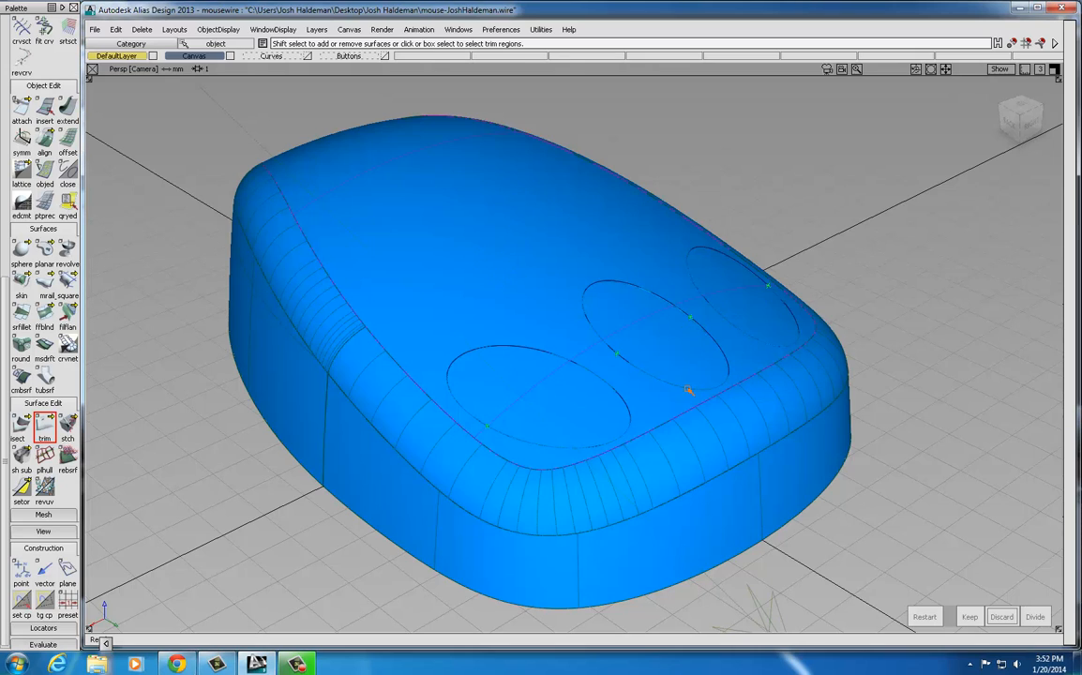
click(970, 617)
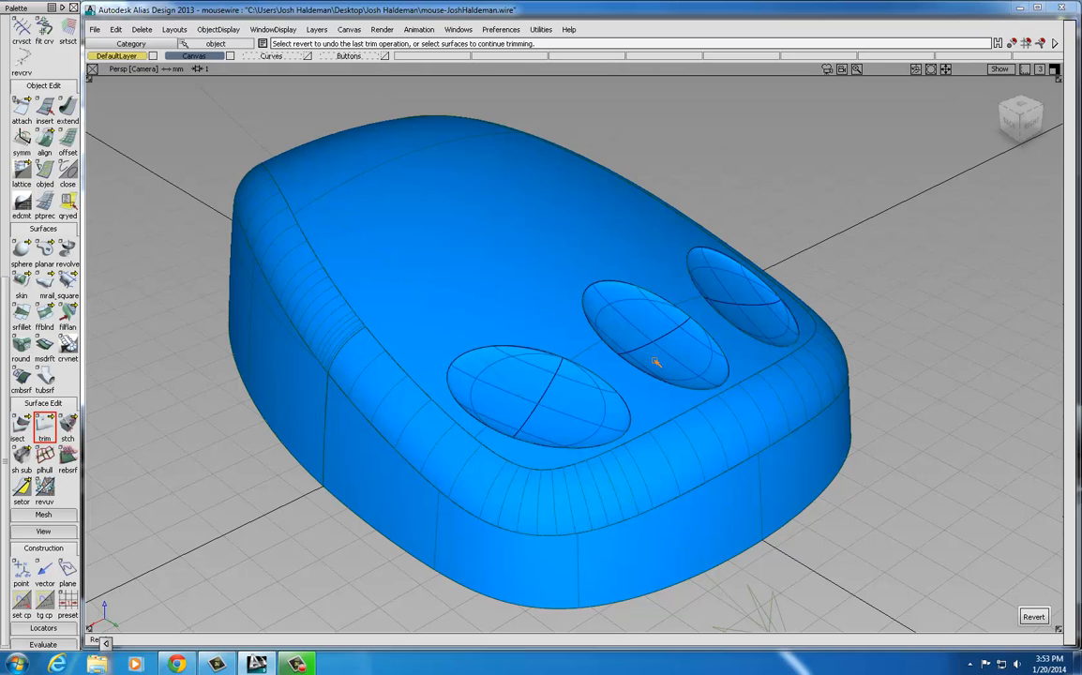
click(97, 32)
click(117, 111)
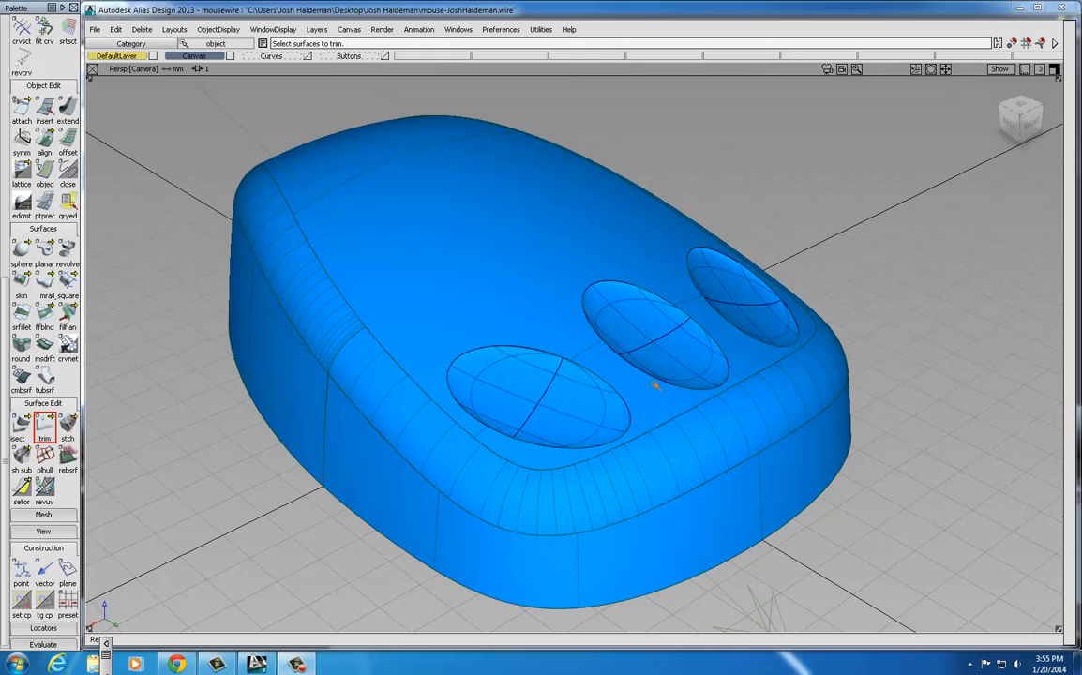
Make the Buttons layer visible and delete the duplicate sphere in the far outer button recess
right_click(348, 56)
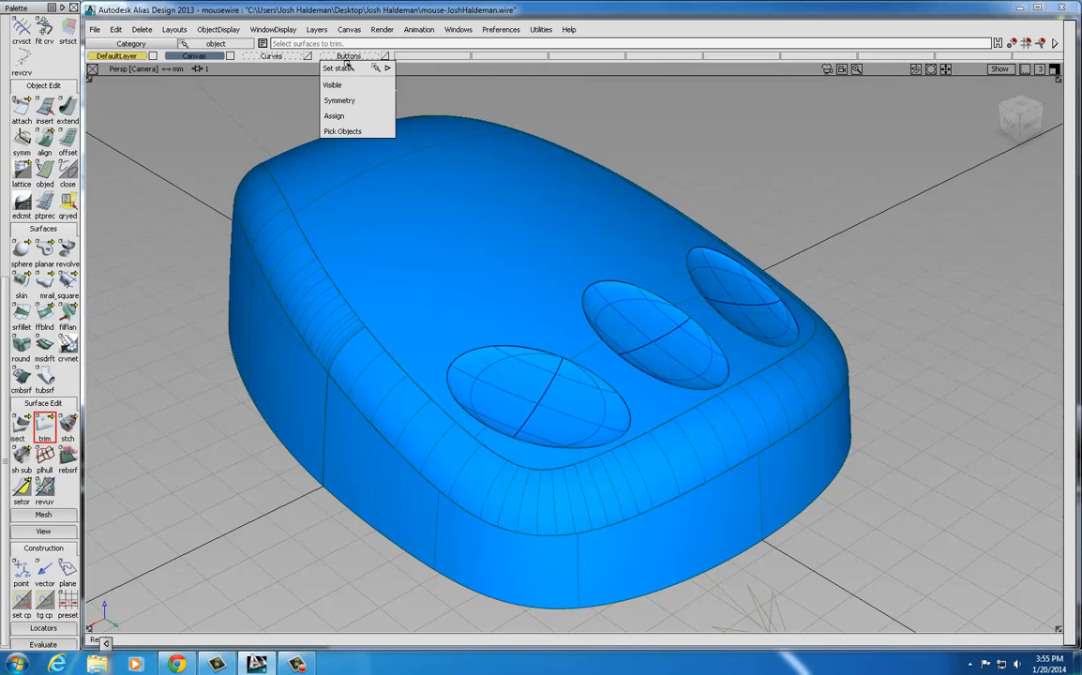
click(335, 85)
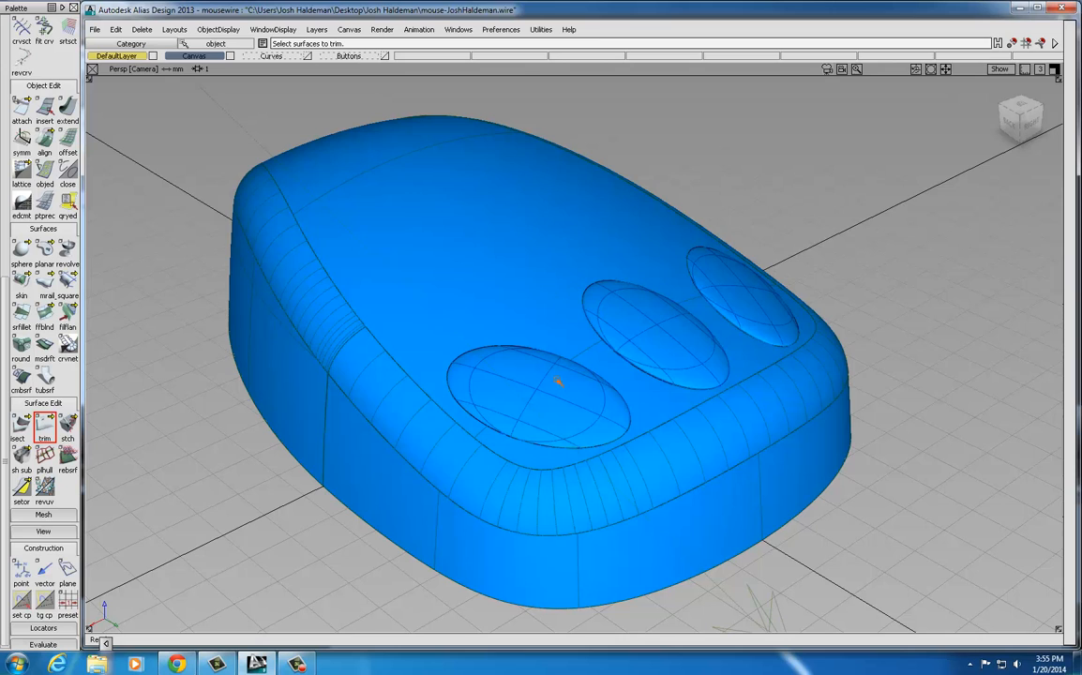
drag(4, 299, 9, 18)
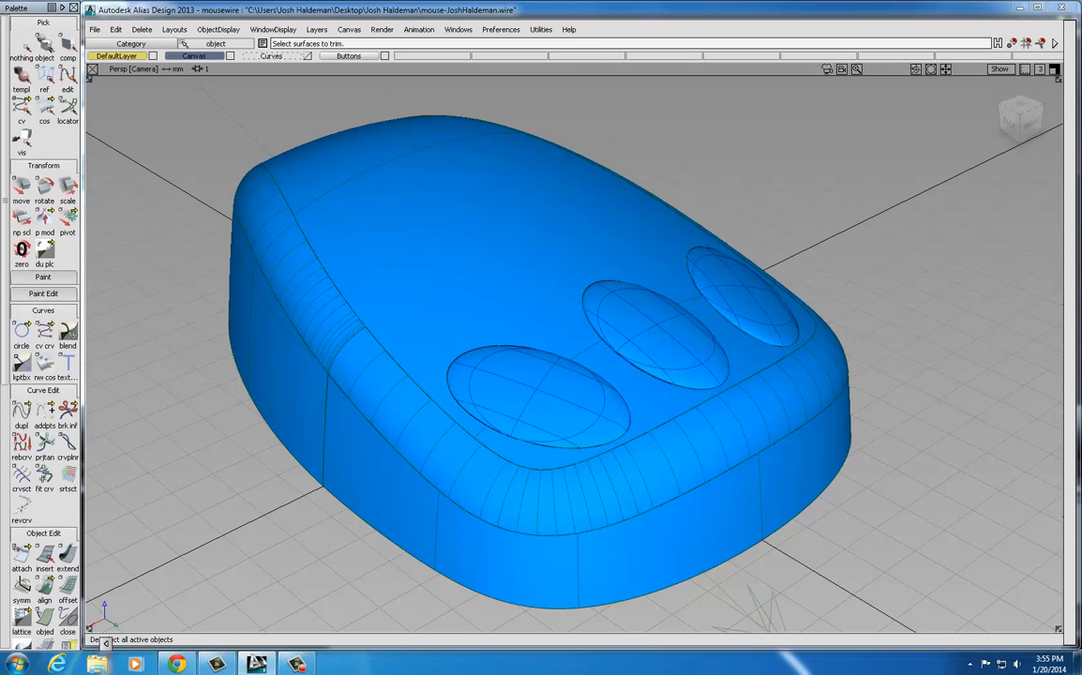
click(45, 44)
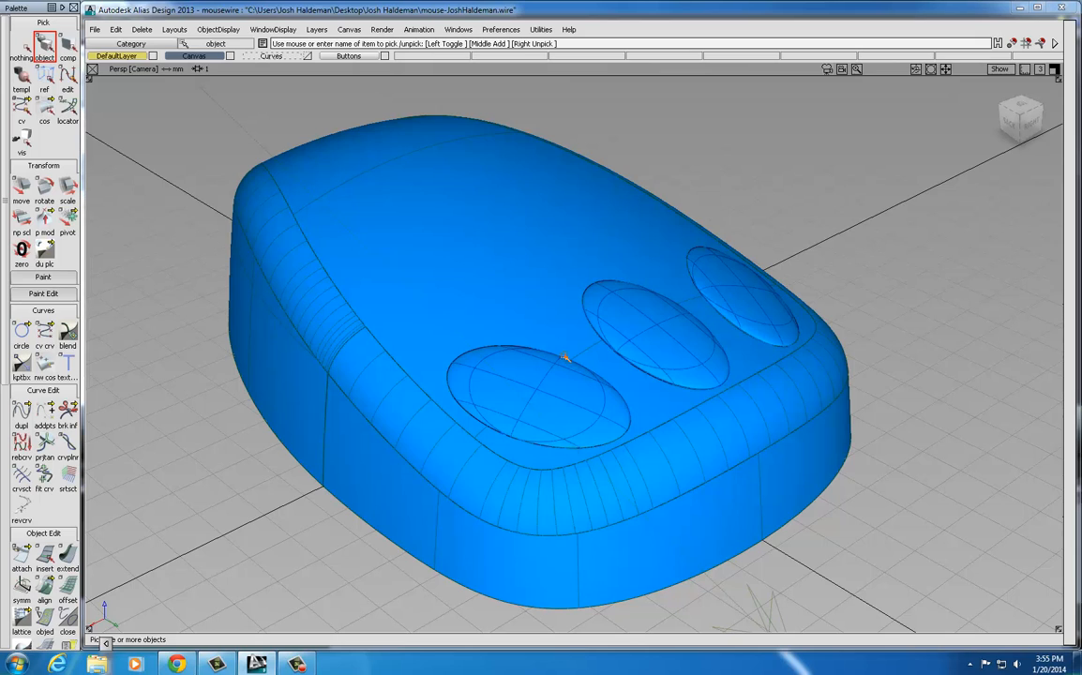
click(752, 293)
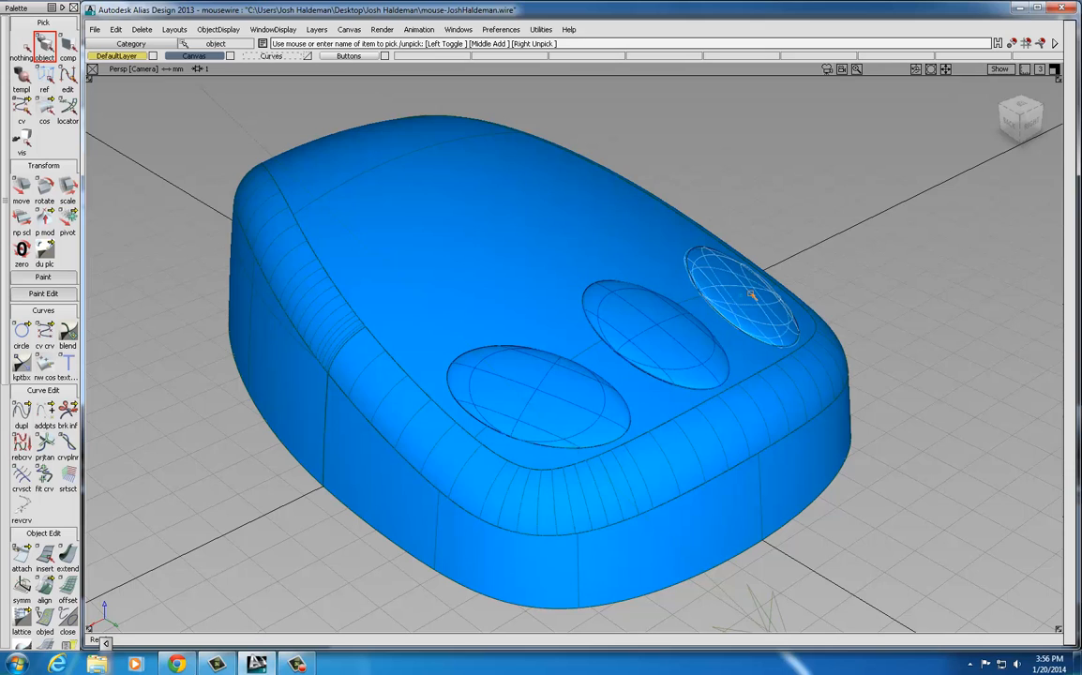
key(Delete)
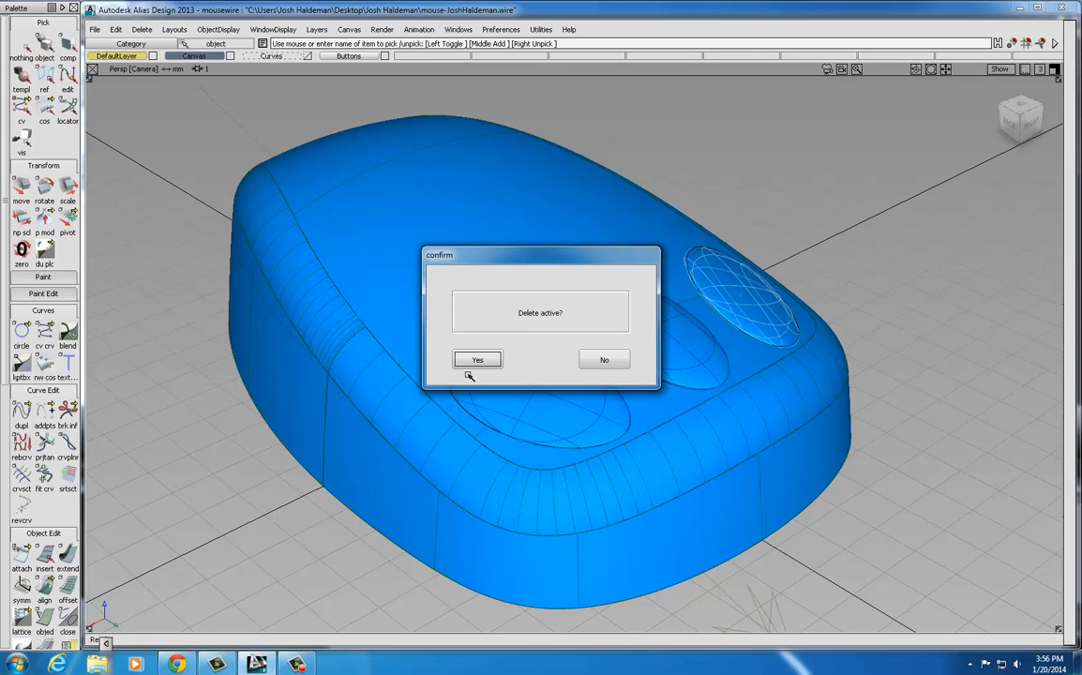
click(478, 359)
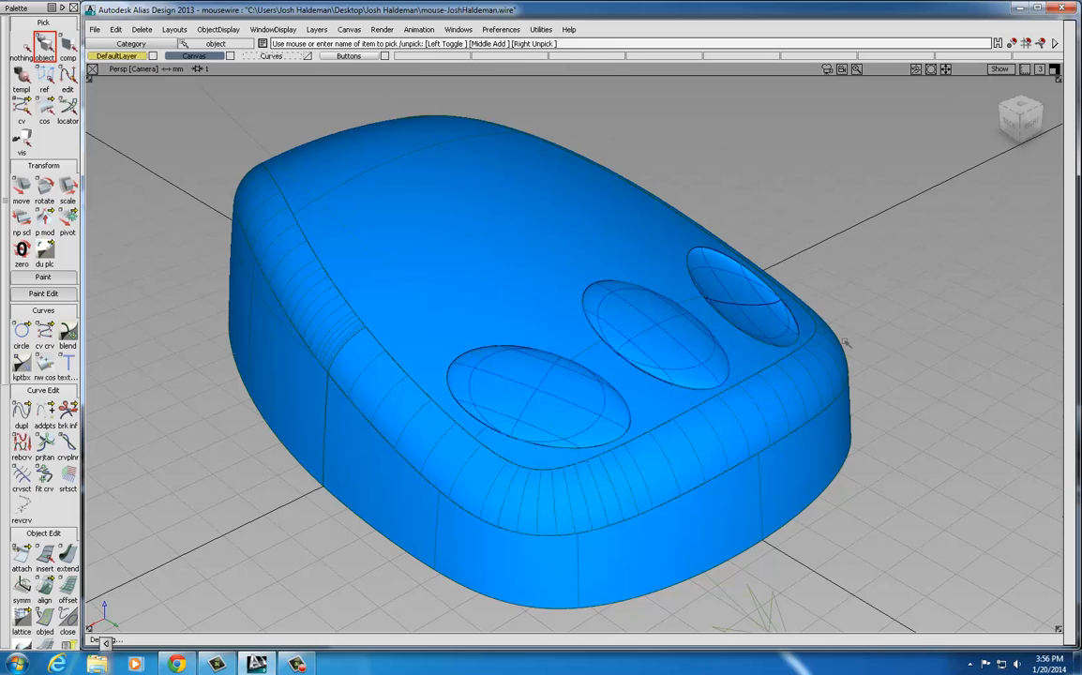
In an enlarged wireframe top view, scale down and move the middle button sphere to match the blue button in the sketch
click(652, 331)
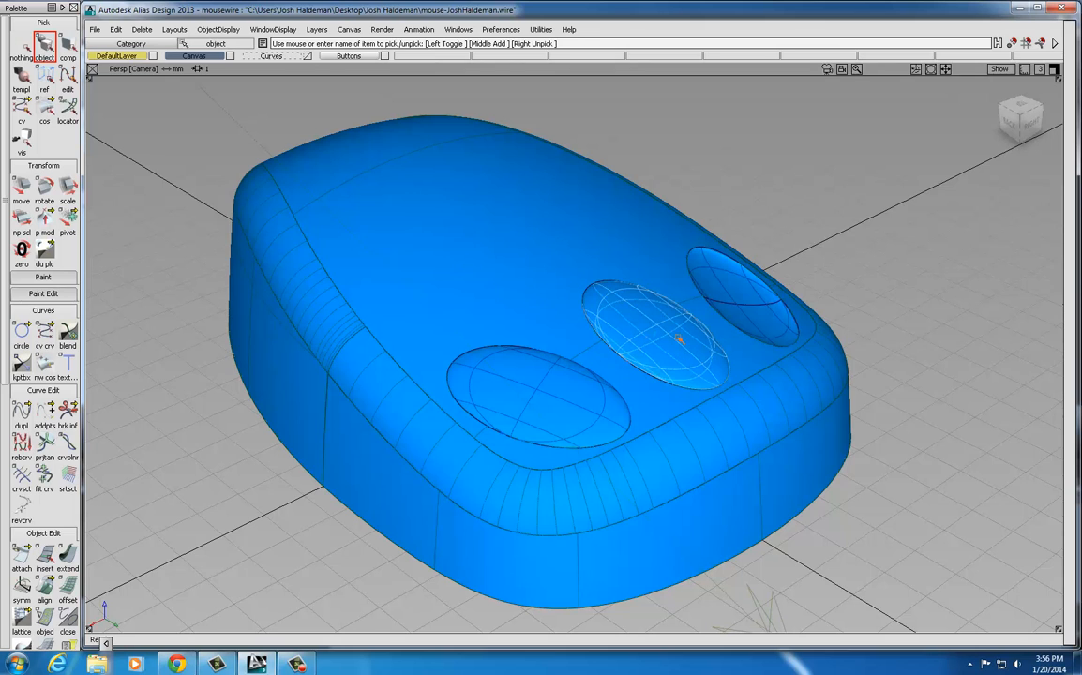
click(1055, 70)
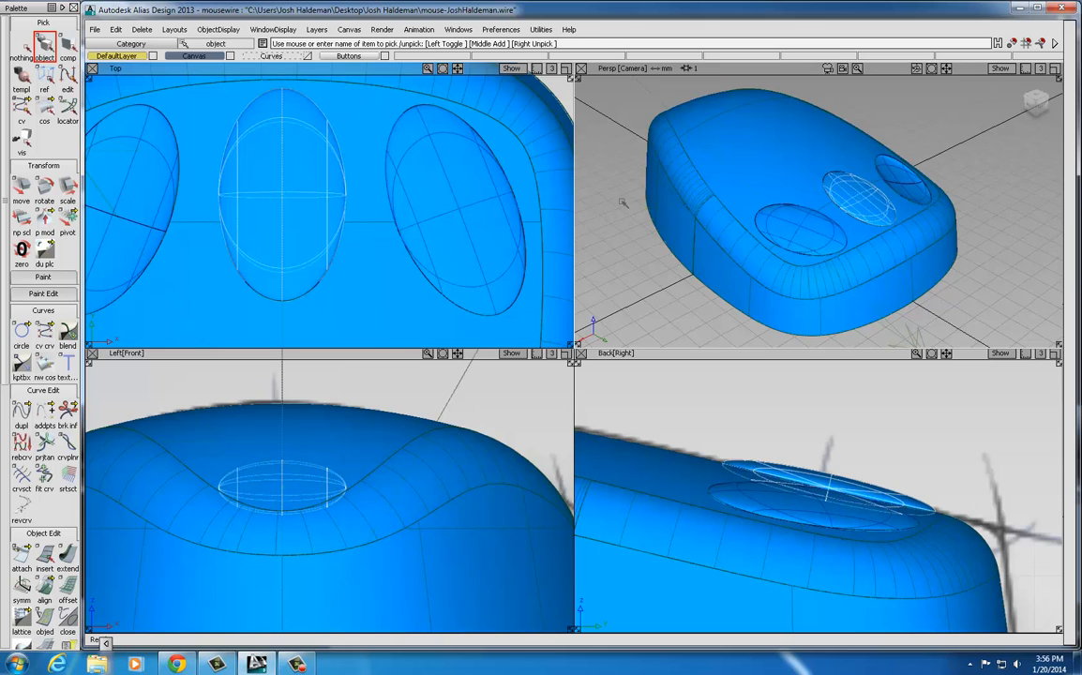
click(567, 68)
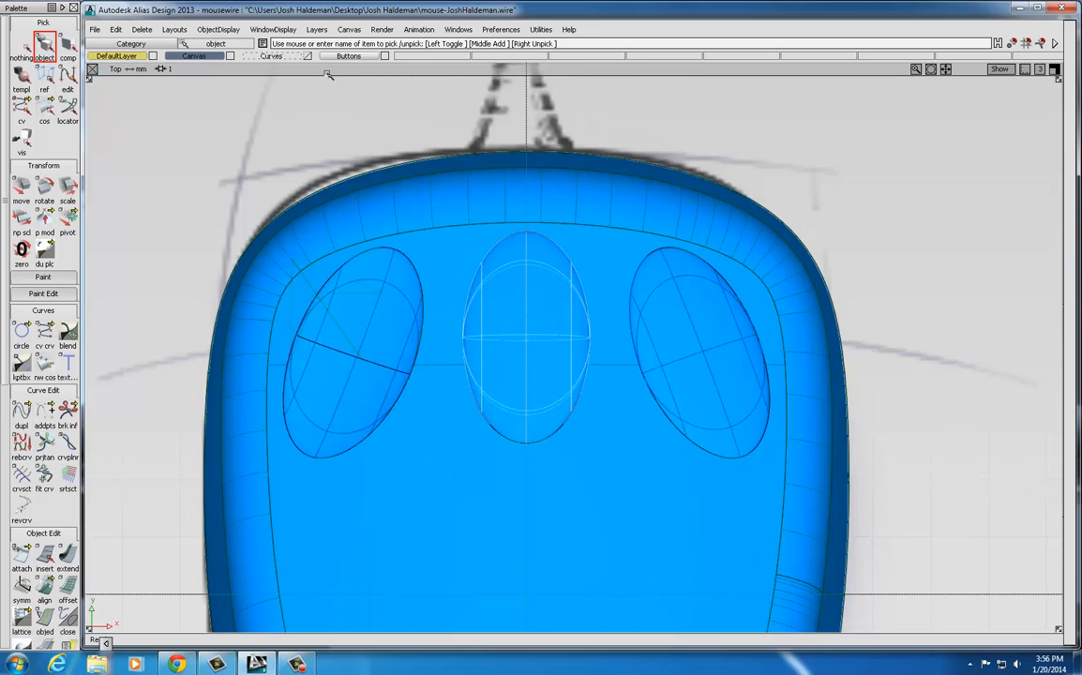
click(273, 29)
click(295, 77)
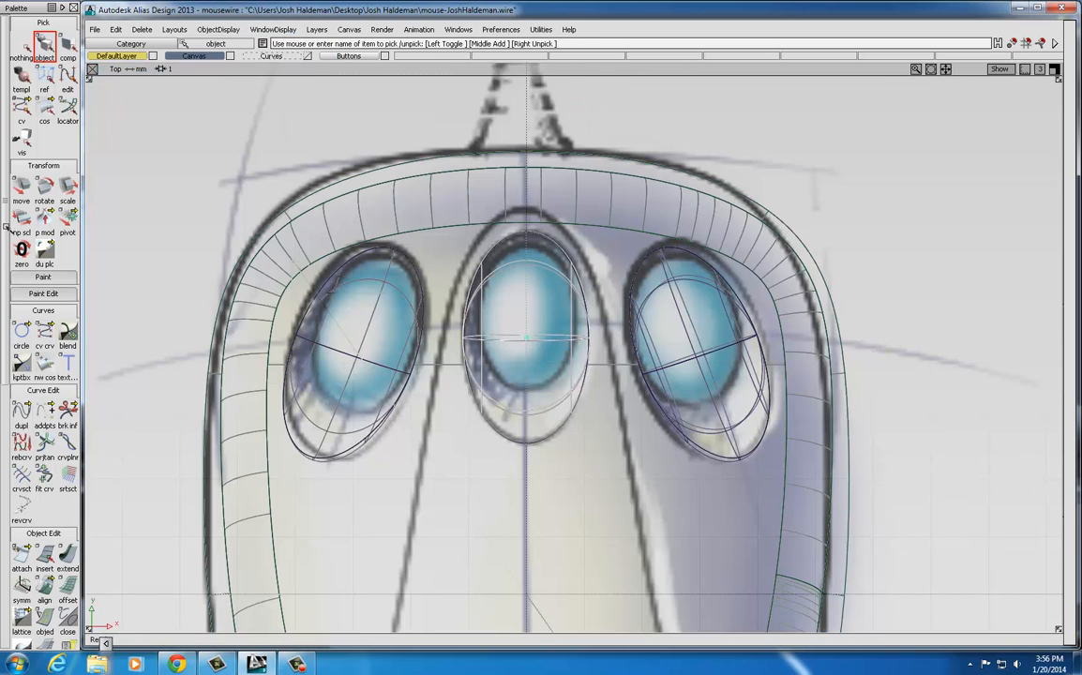
click(68, 190)
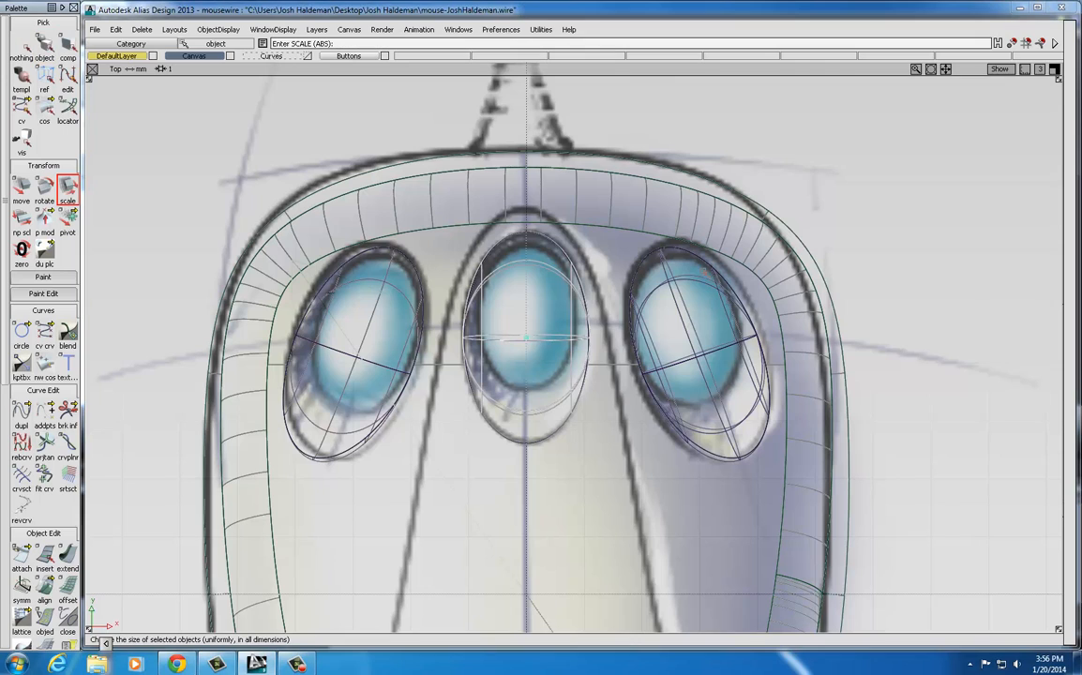
drag(920, 241, 911, 325)
click(22, 188)
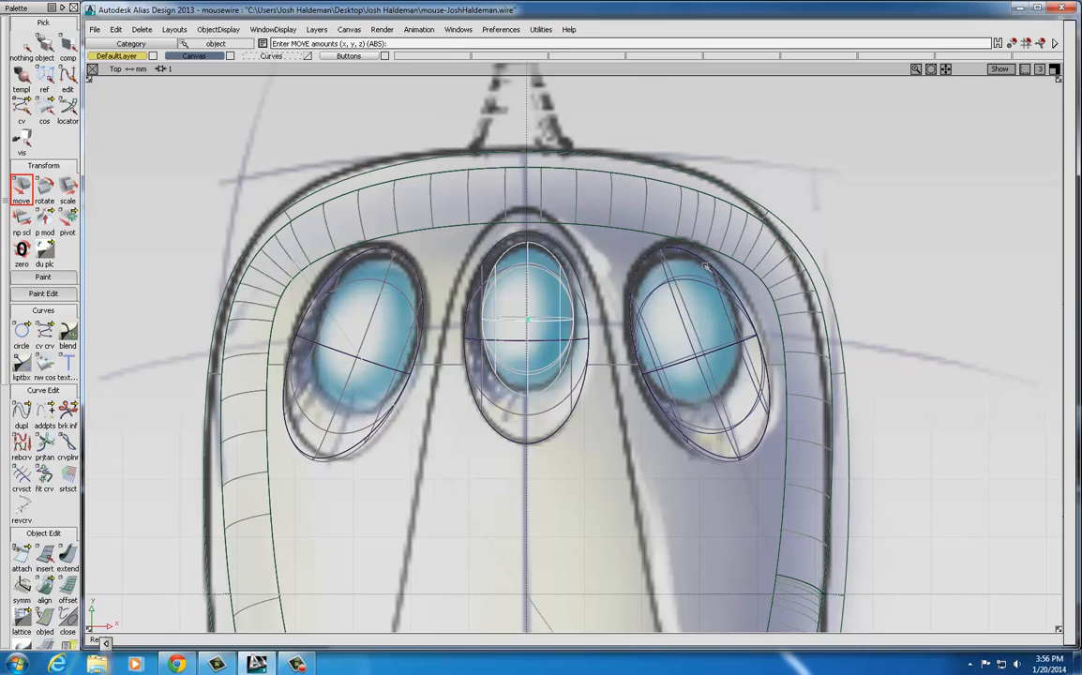
click(68, 188)
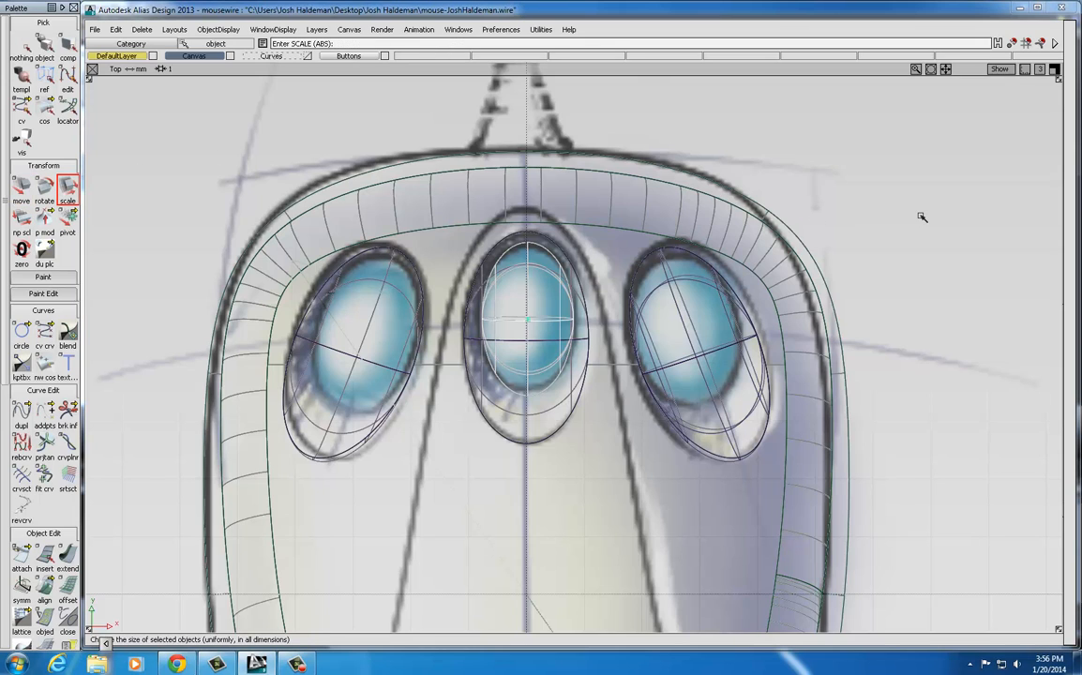
right_drag(918, 216, 923, 222)
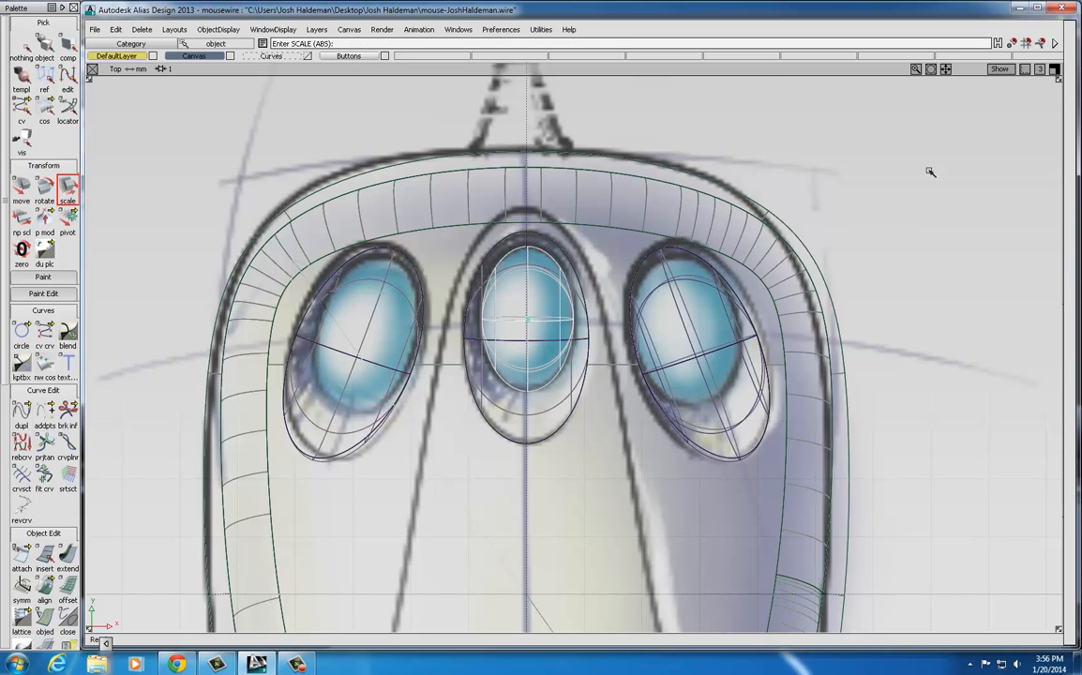
In a shaded, enlarged perspective view, lower the middle button sphere along Z so it sits inside its recess
click(946, 68)
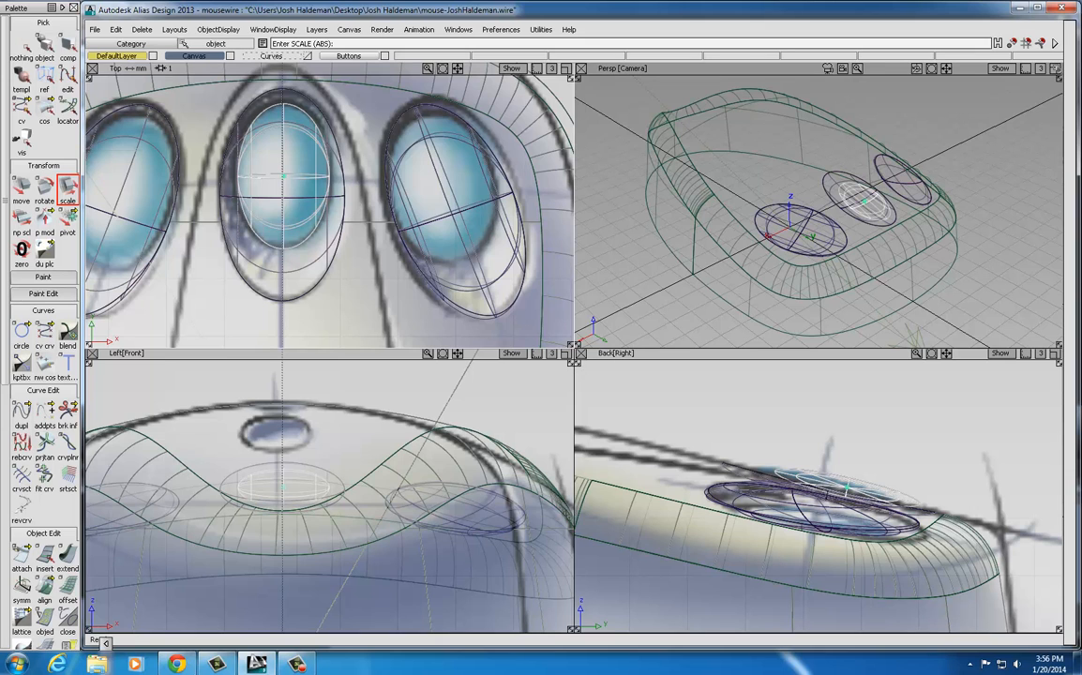
click(1056, 68)
click(284, 31)
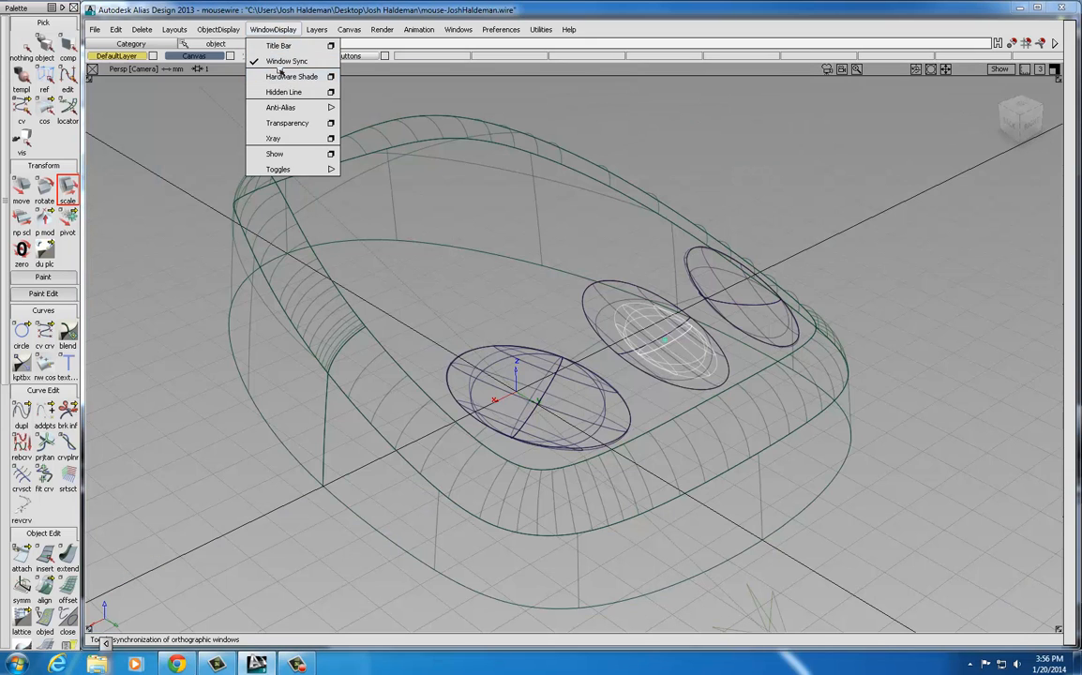
click(283, 76)
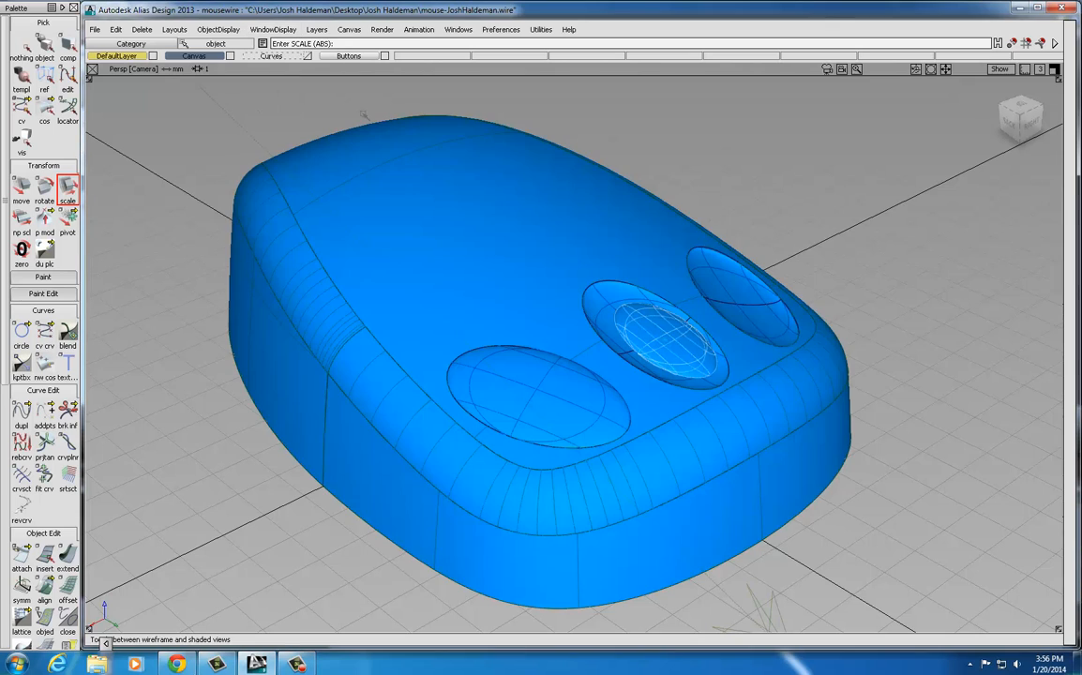
click(22, 187)
right_drag(792, 224, 794, 241)
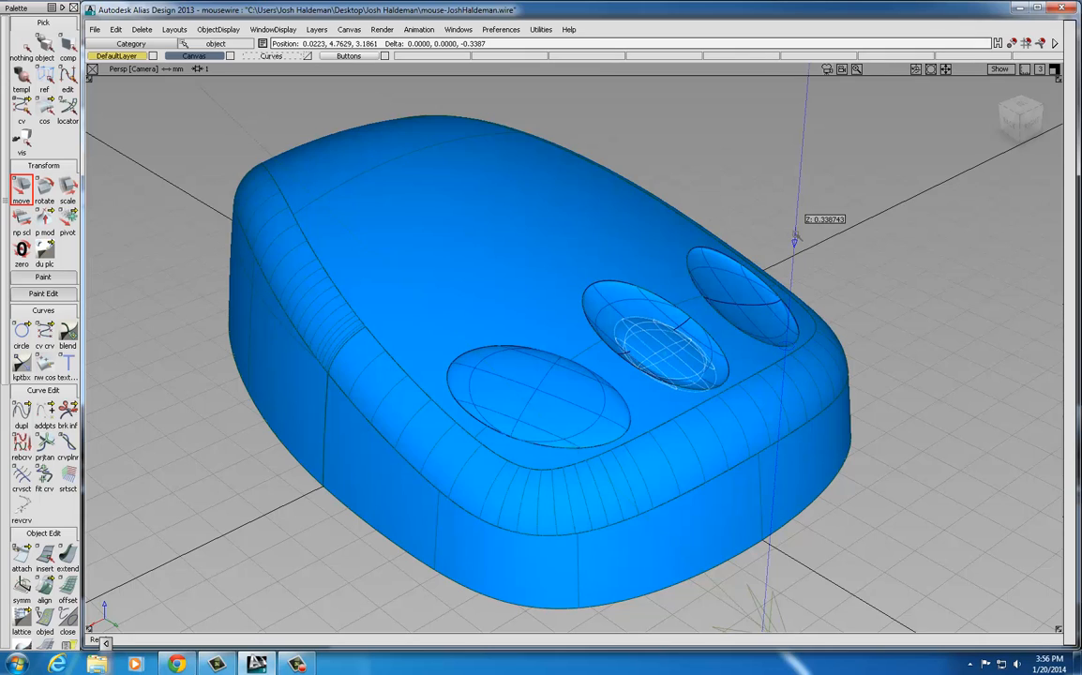
right_drag(795, 242, 794, 241)
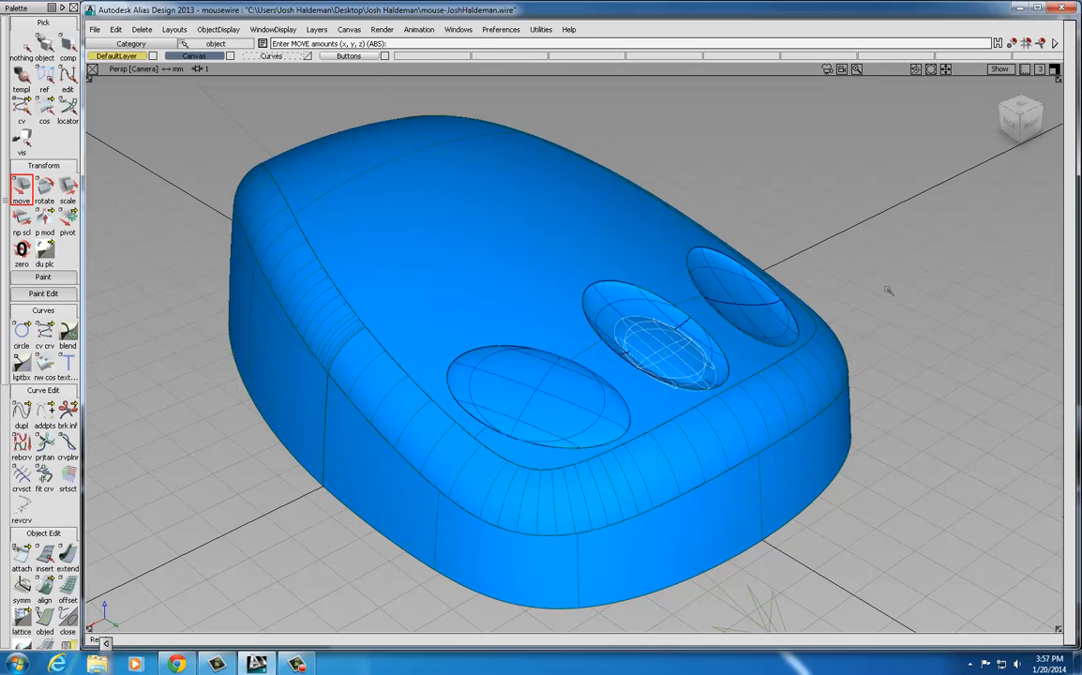
right_drag(887, 288, 888, 289)
mouse_move(712, 376)
alt+shift+right_down()
mouse_move(761, 377)
mouse_move(720, 377)
alt+shift+right_up()
alt+shift+middle_drag(737, 359, 593, 387)
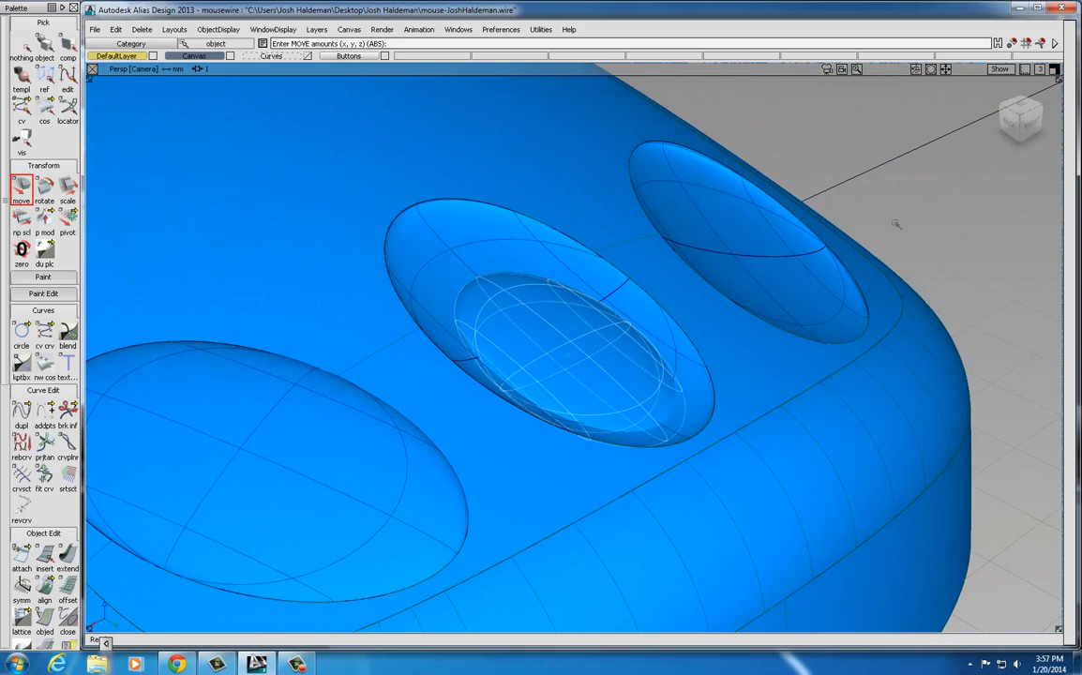
right_drag(896, 224, 897, 217)
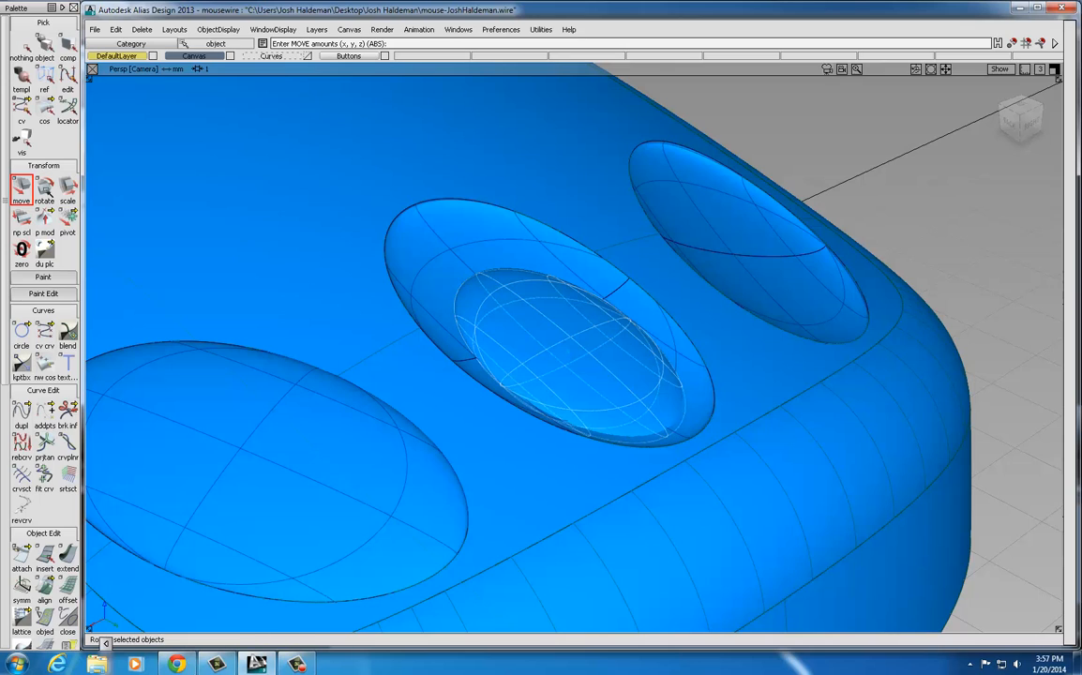
Rotate the middle button sphere slightly in the side view to adjust its tilt within the recess
click(44, 188)
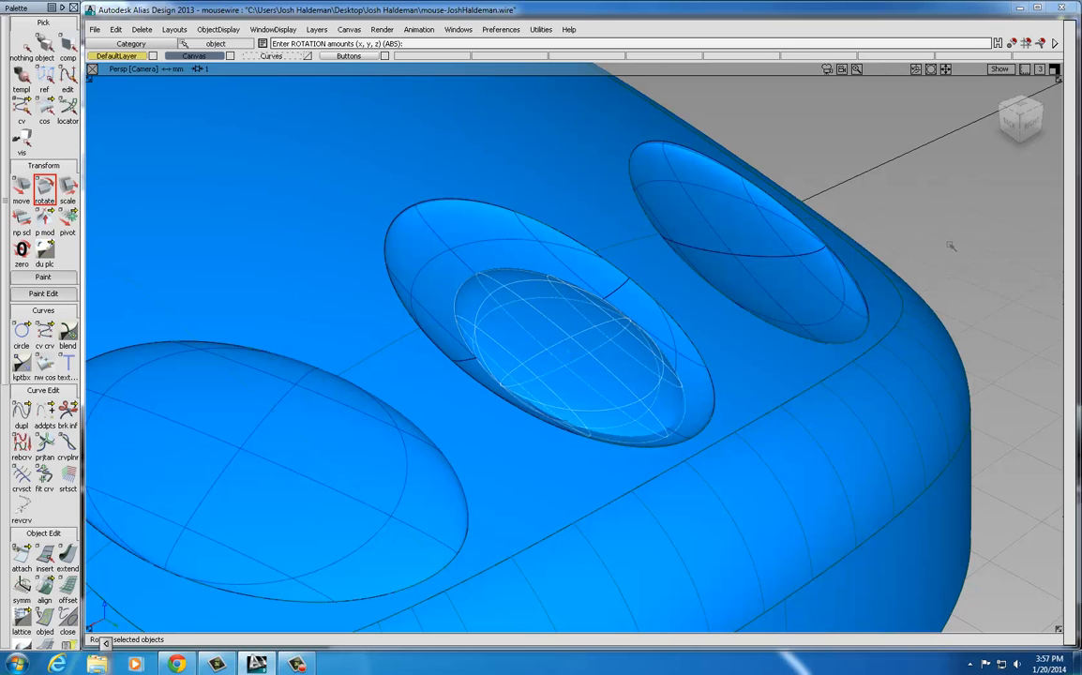
click(1056, 70)
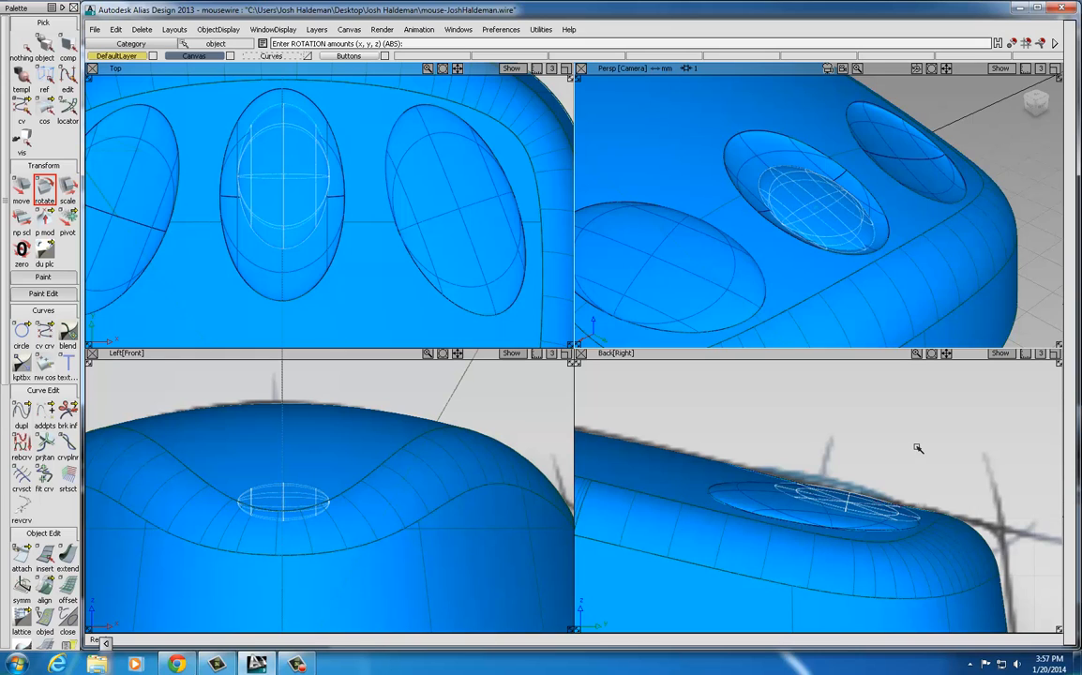
mouse_move(918, 449)
mouse_down()
mouse_move(942, 449)
mouse_move(931, 449)
mouse_up()
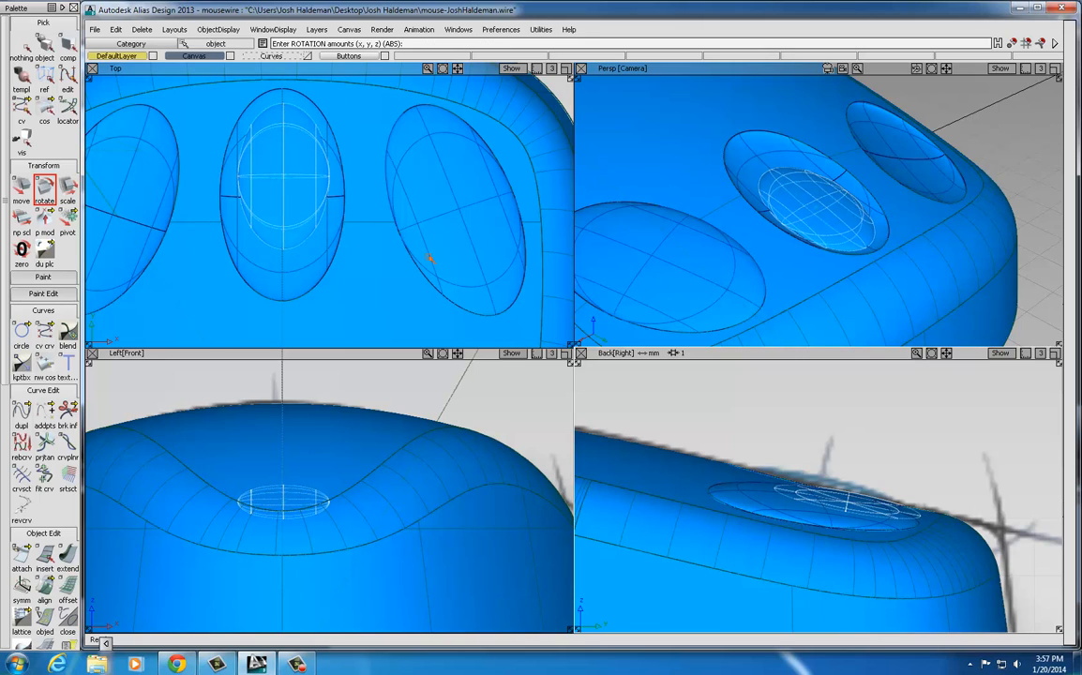
Nudge the middle button sphere slightly in the side view to refine its seat in the recess, and clear the selection
click(22, 188)
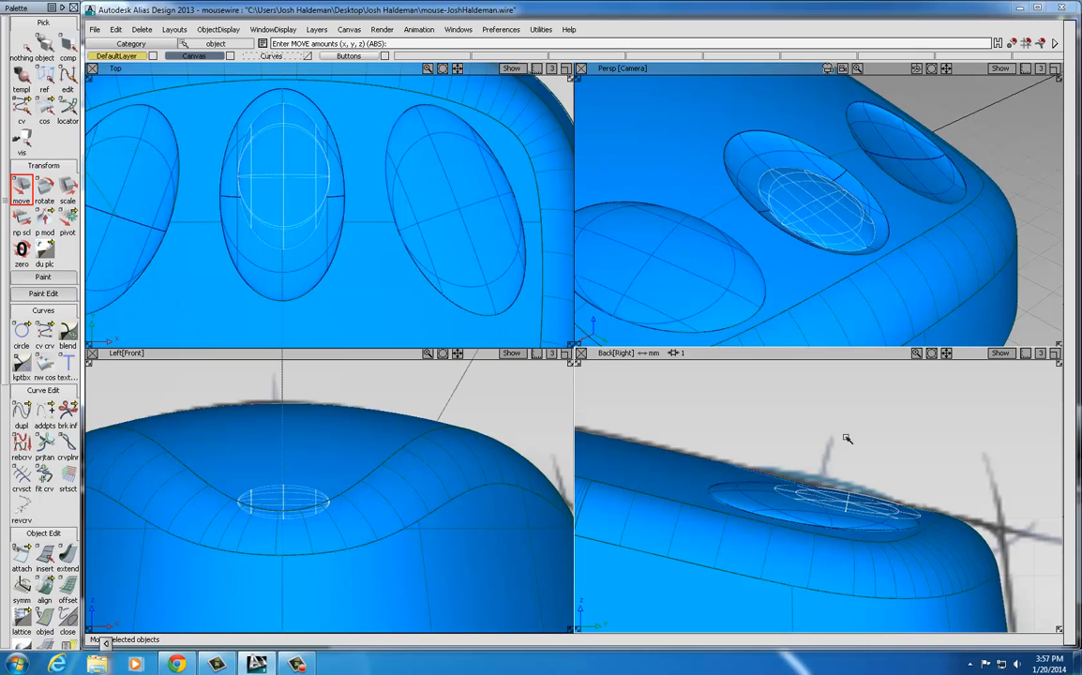
drag(847, 438, 846, 440)
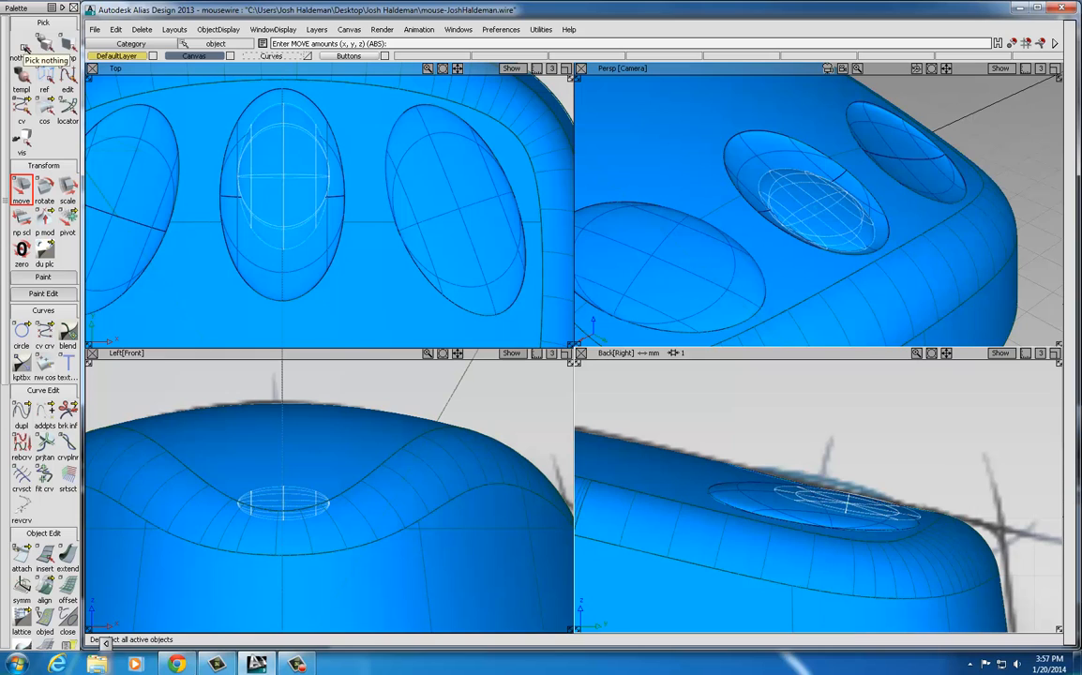
click(21, 47)
Pick the outer button sphere on the positive X side and, in wireframe display, scale it down and shorten it along Y
click(502, 274)
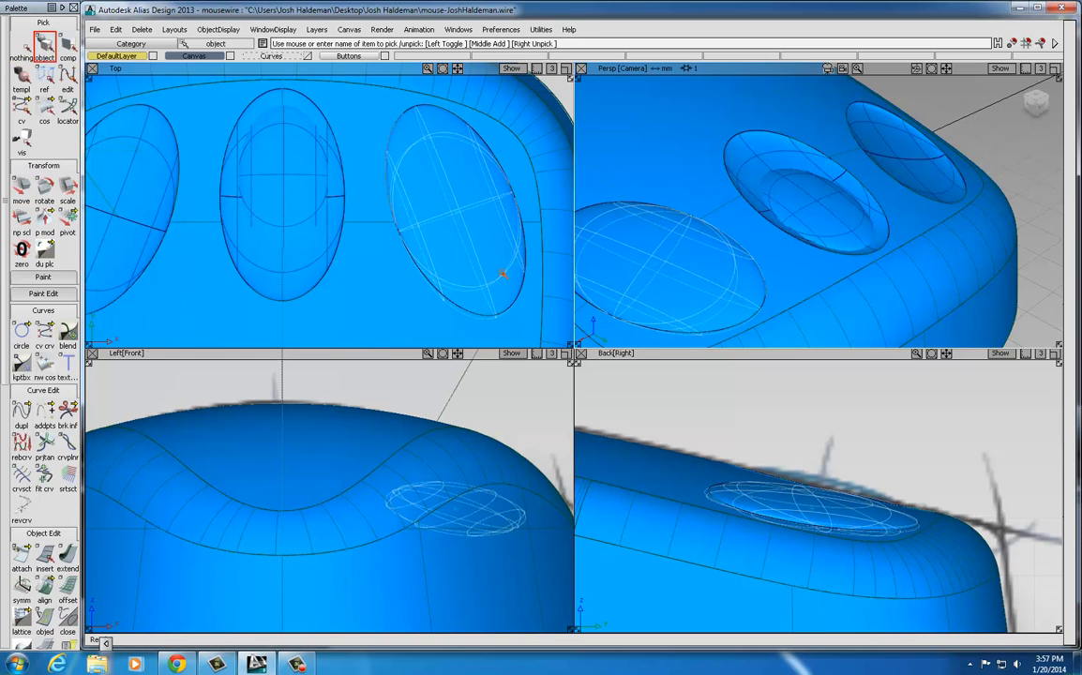
click(214, 29)
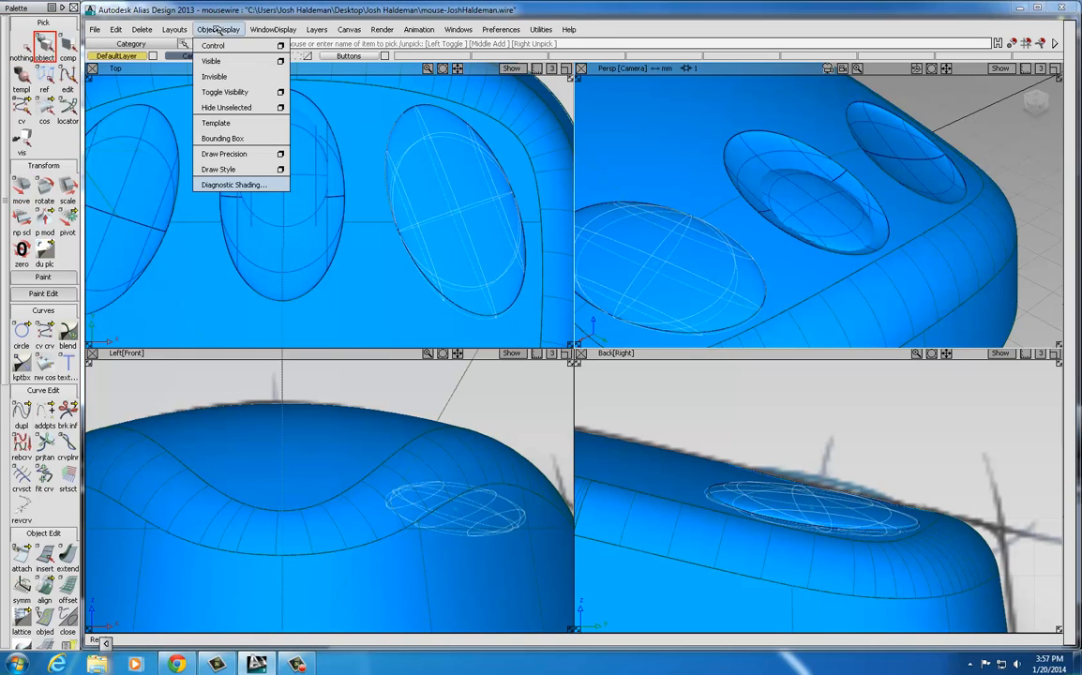
click(286, 75)
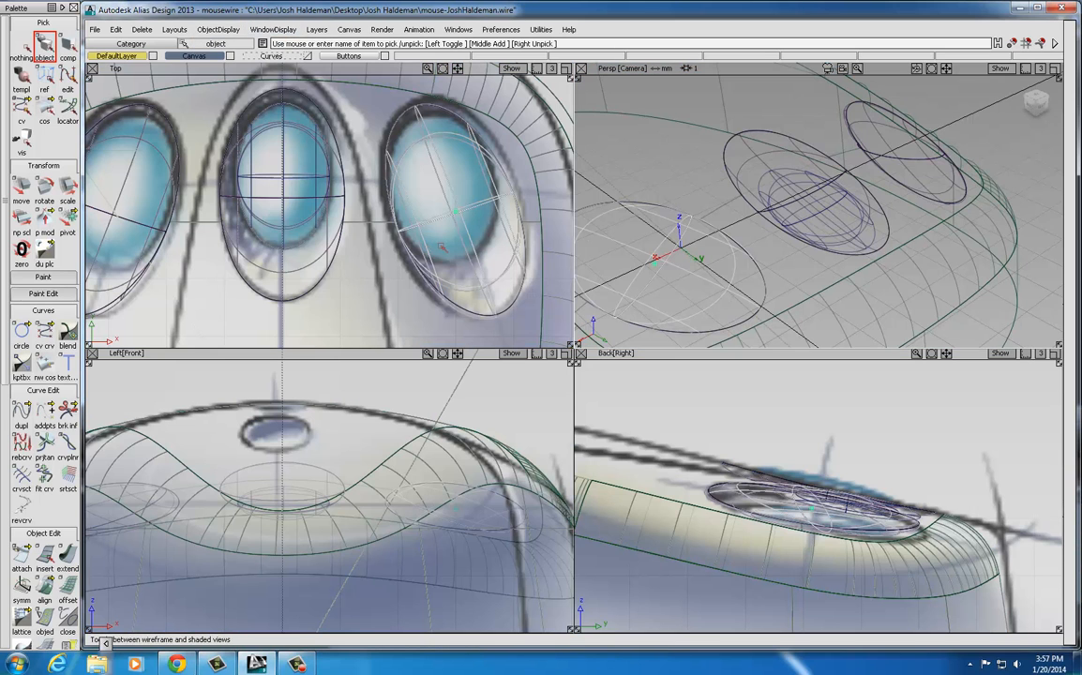
click(68, 188)
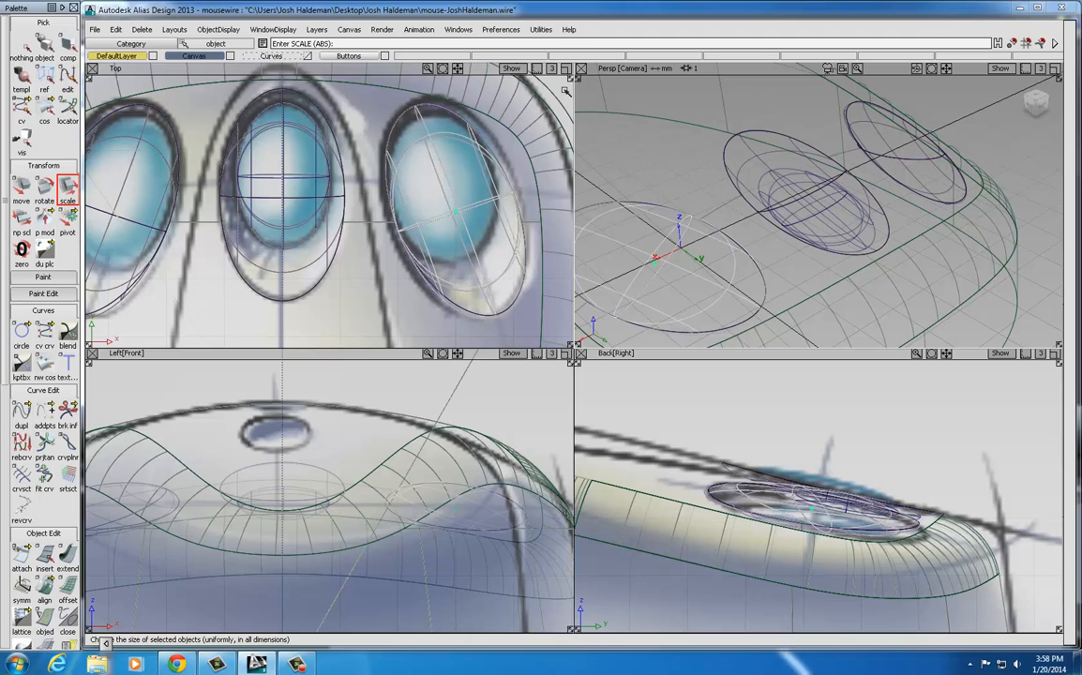
drag(519, 103, 480, 136)
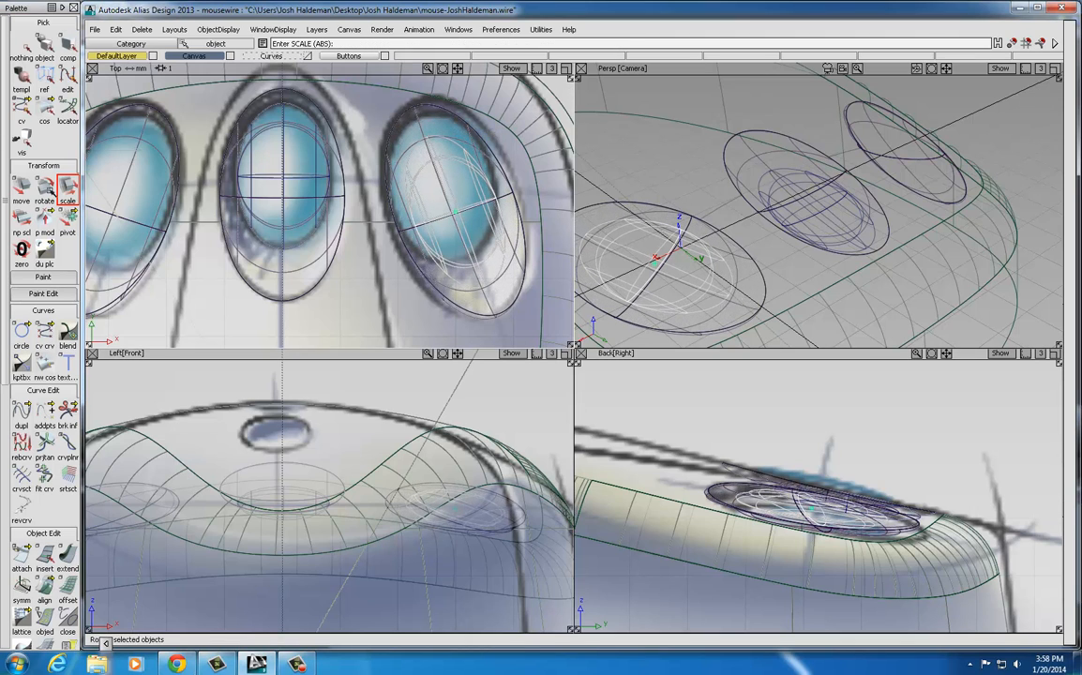
middle_drag(521, 156, 527, 193)
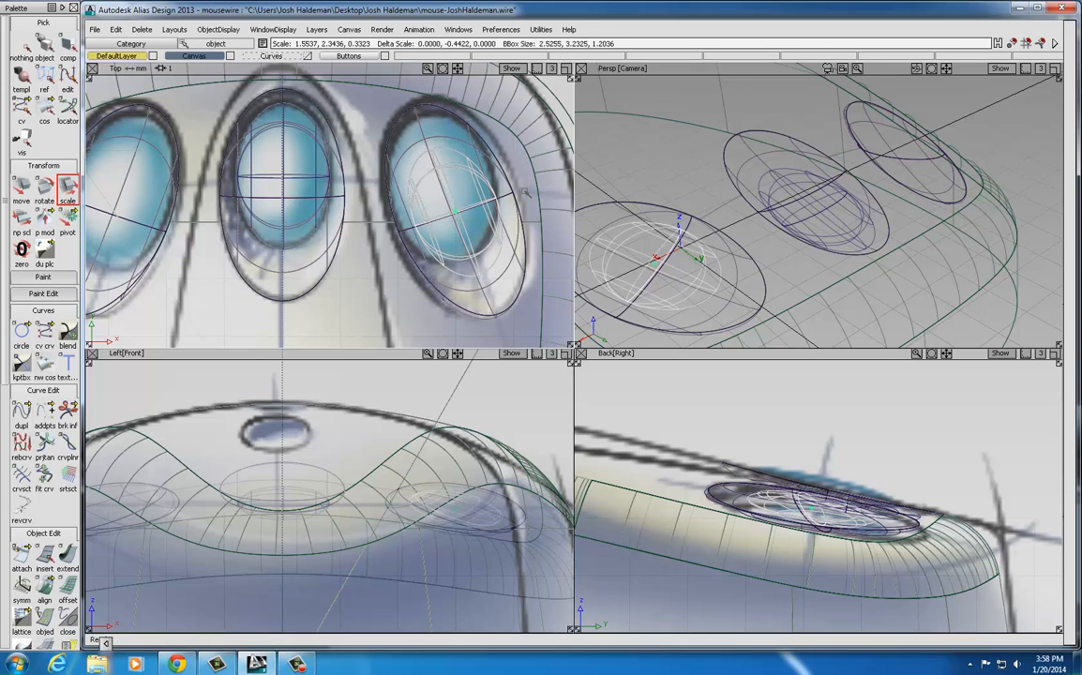
Move the outer button sphere onto the blue button in the top-view sketch and scale it up slightly to match the outline
click(20, 187)
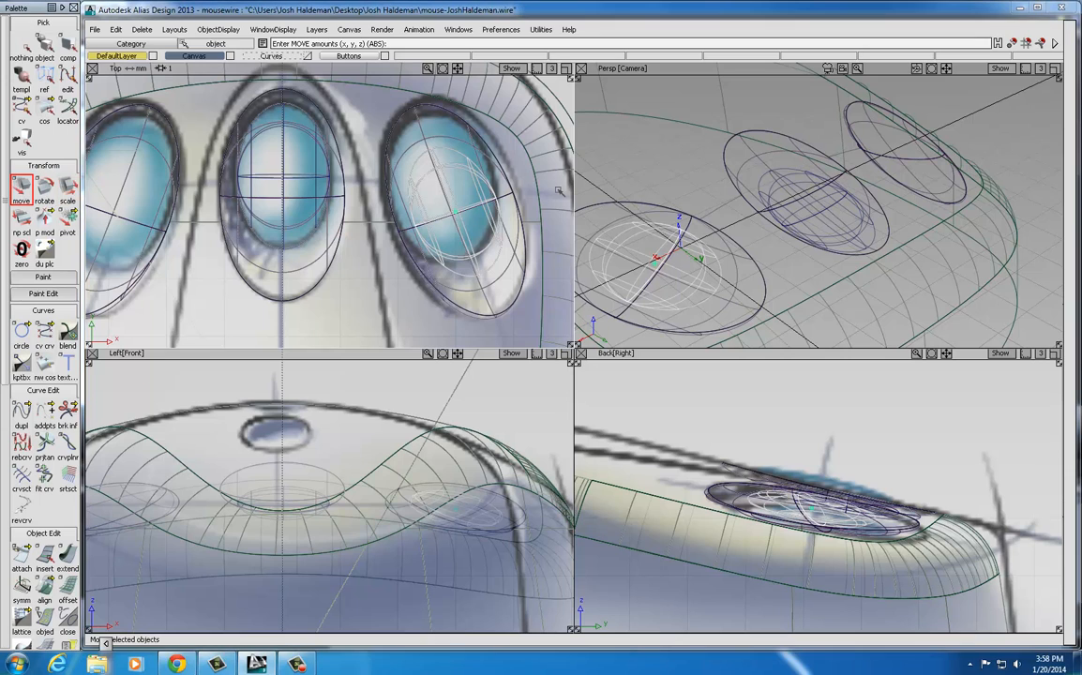
drag(531, 194, 516, 172)
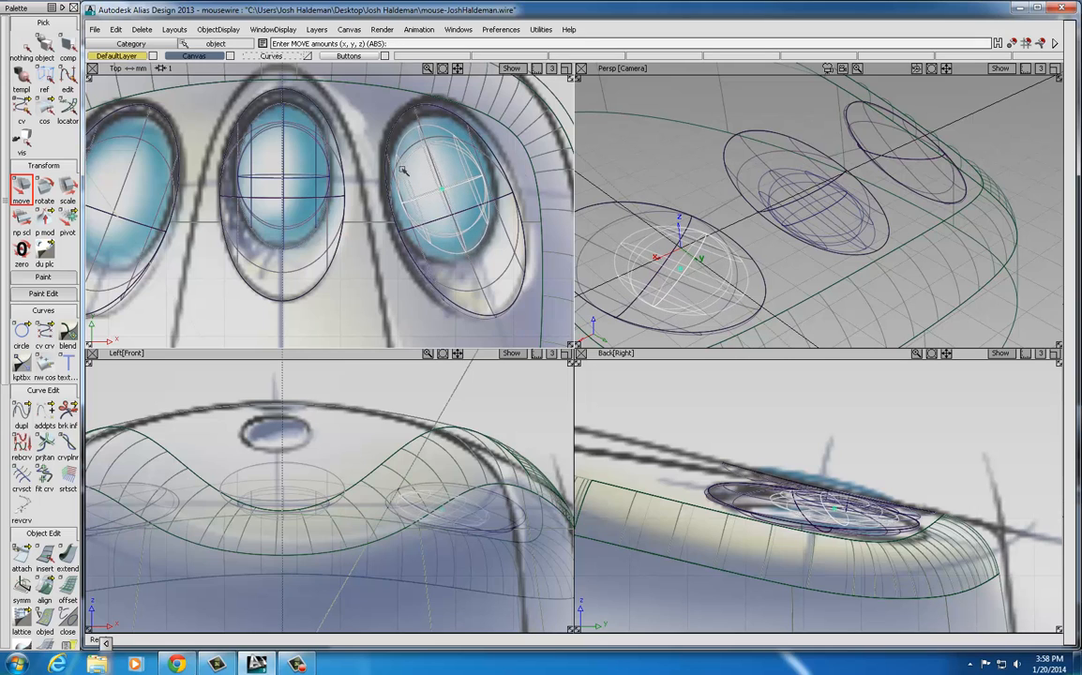
click(68, 188)
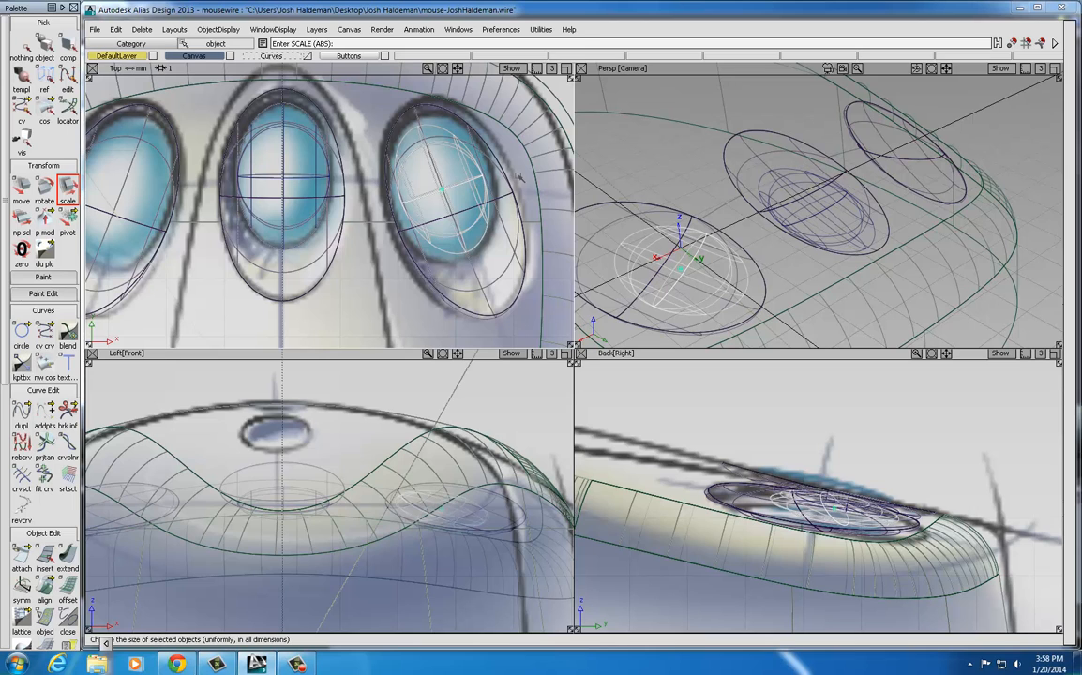
drag(519, 176, 544, 160)
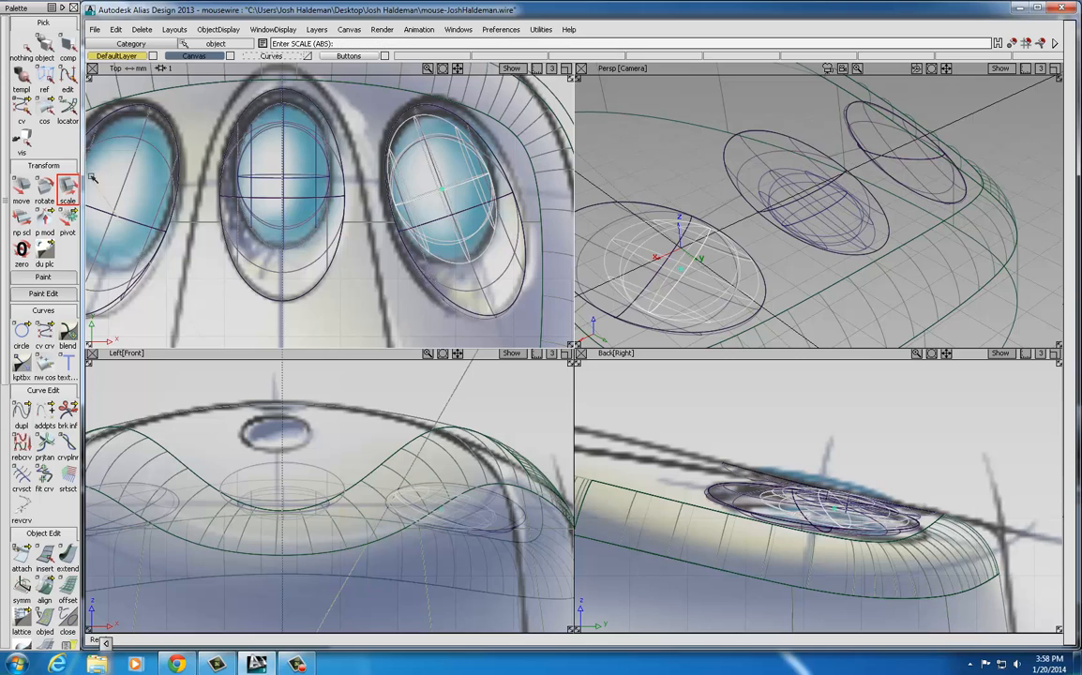
click(22, 186)
drag(398, 282, 404, 282)
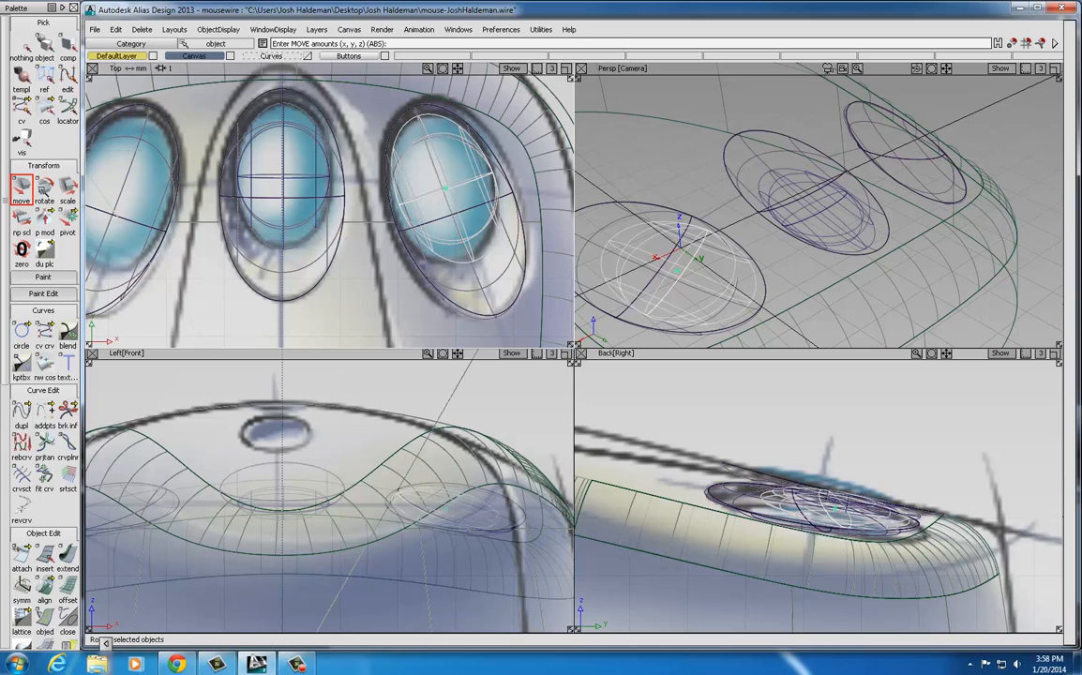
Lower the outer button sphere along Z into its recess and fine-tune its height with shaded display on
right_drag(874, 438, 875, 454)
click(286, 31)
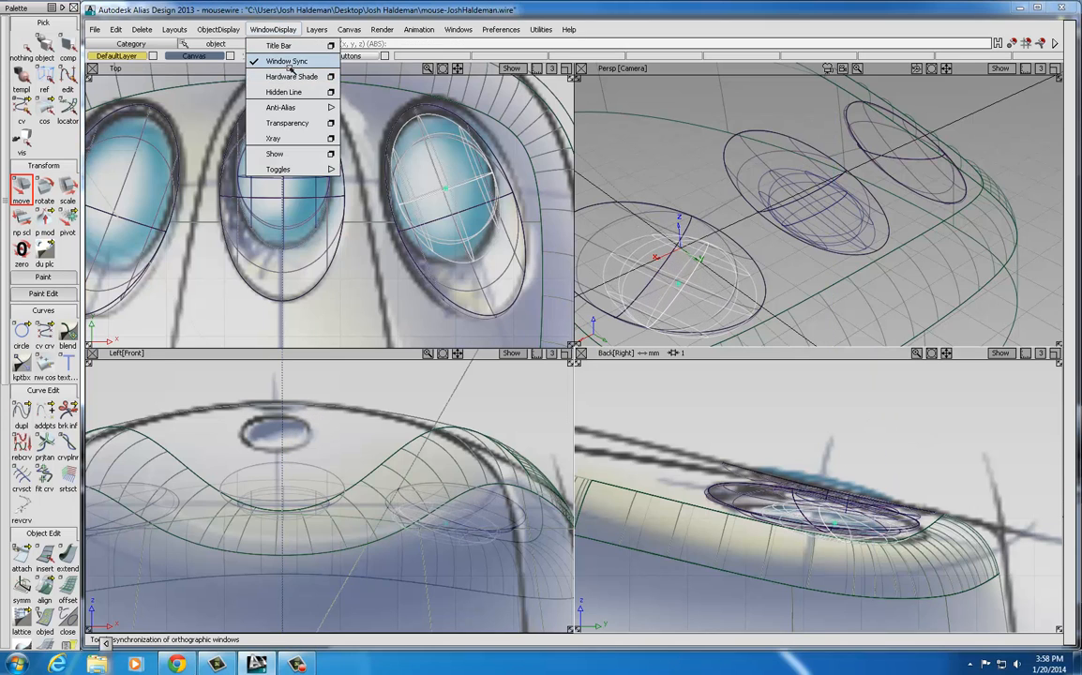
click(286, 58)
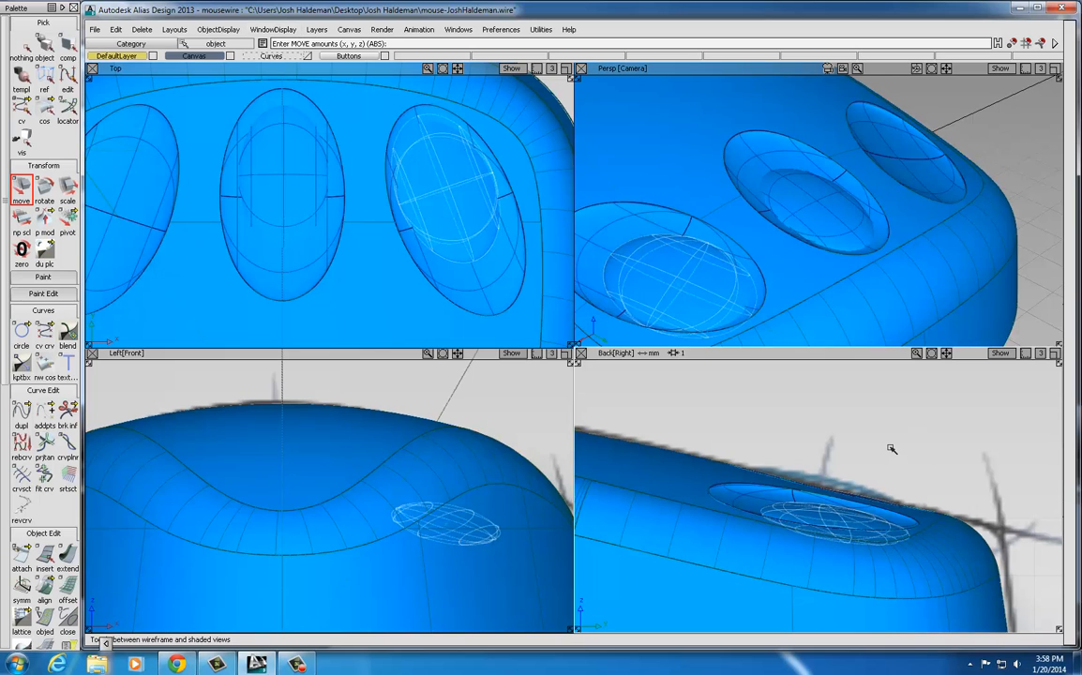
right_drag(889, 449, 886, 444)
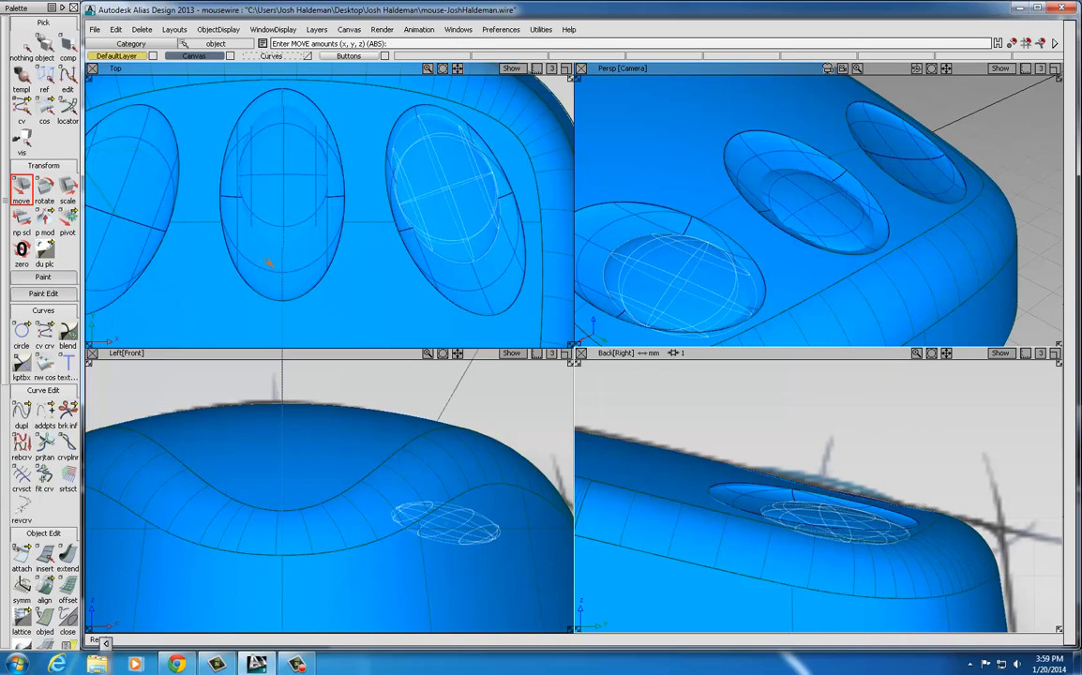
Rotate the outer button sphere slightly in the side view and check its tilt within the recess in perspective
click(45, 189)
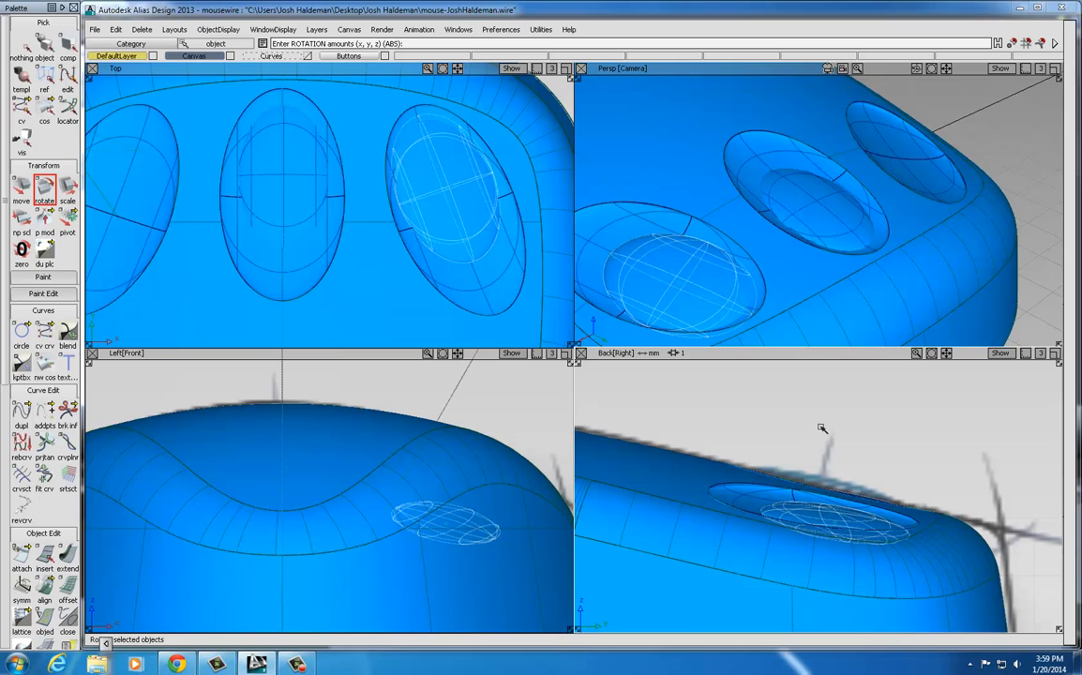
mouse_move(819, 430)
mouse_down()
mouse_move(808, 427)
mouse_move(840, 429)
mouse_up()
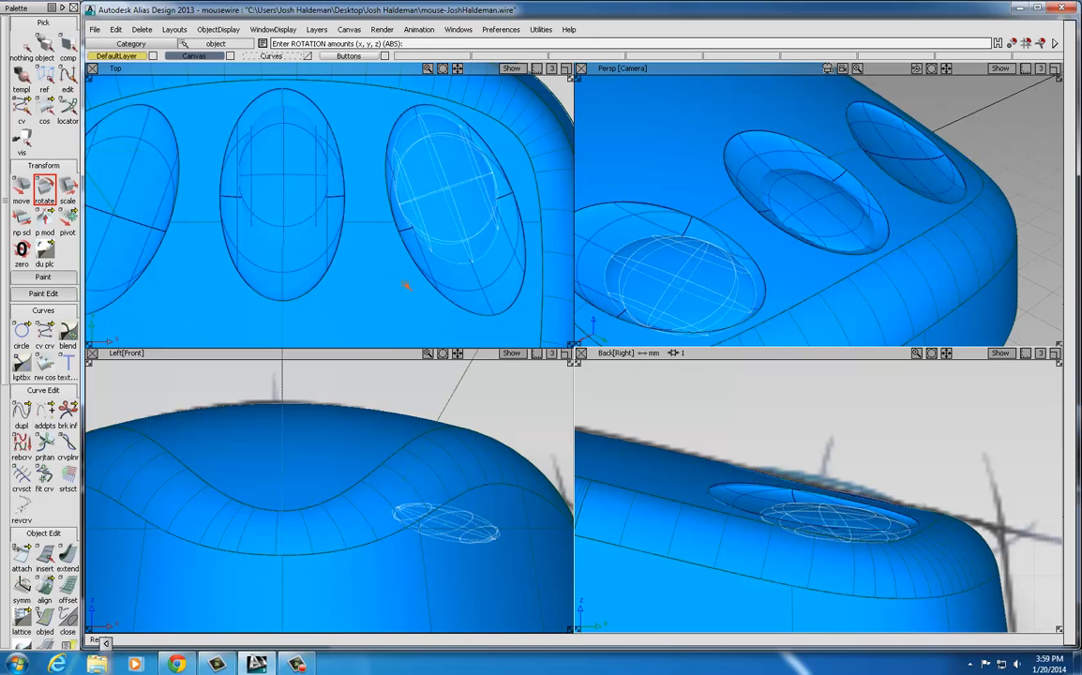
alt+shift+drag(876, 303, 837, 262)
mouse_move(727, 249)
alt+shift+right_down()
mouse_move(742, 246)
mouse_move(731, 249)
alt+shift+right_up()
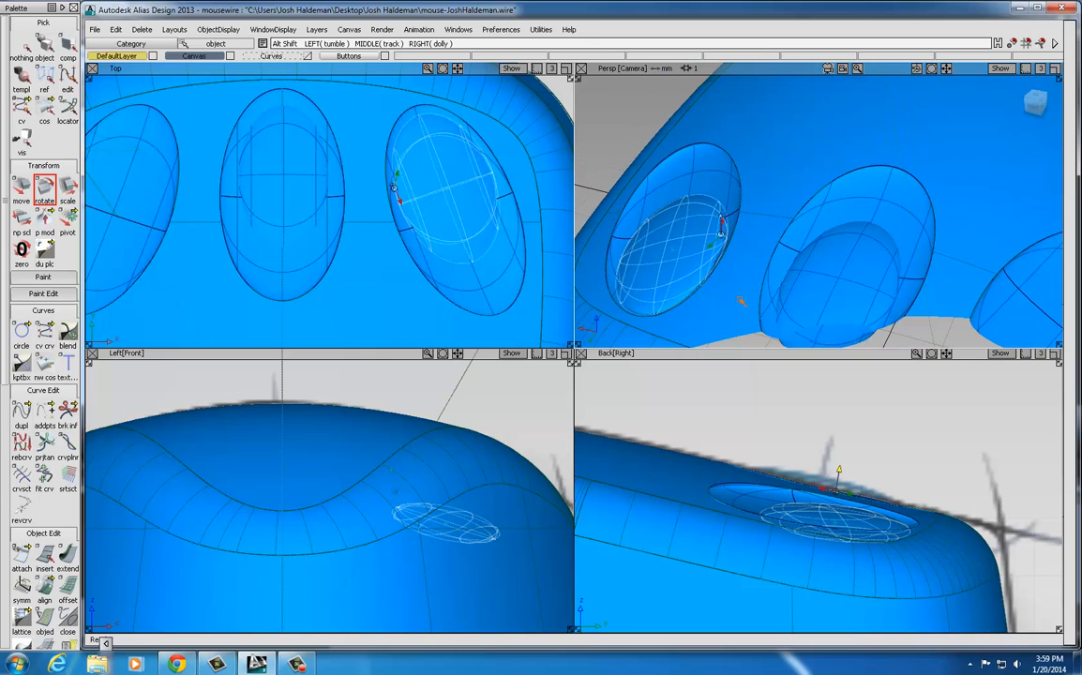
alt+shift+drag(741, 300, 893, 267)
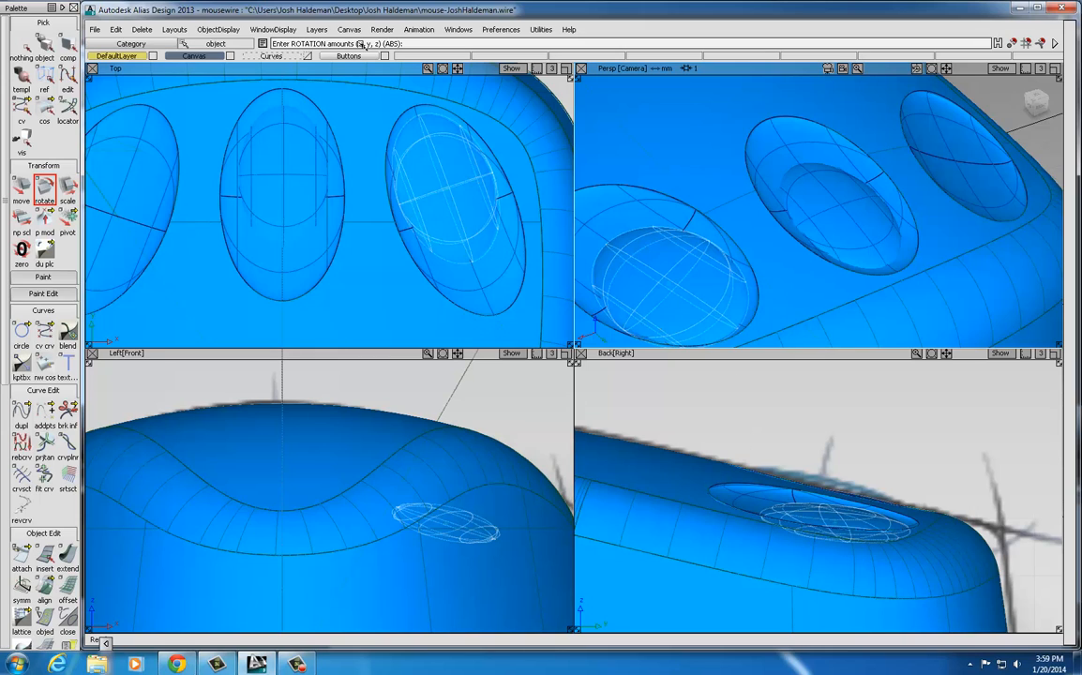
Mirror-duplicate the outer button sphere into the recess on the opposite side of the mouse and inspect the result
click(116, 30)
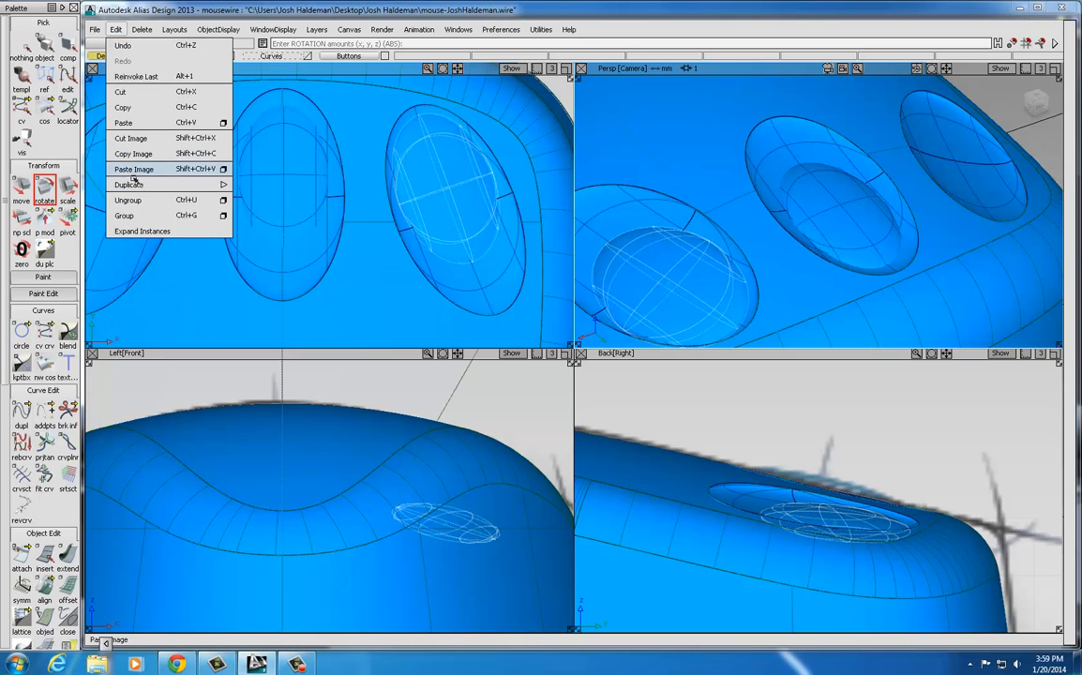
mouse_move(178, 184)
click(261, 200)
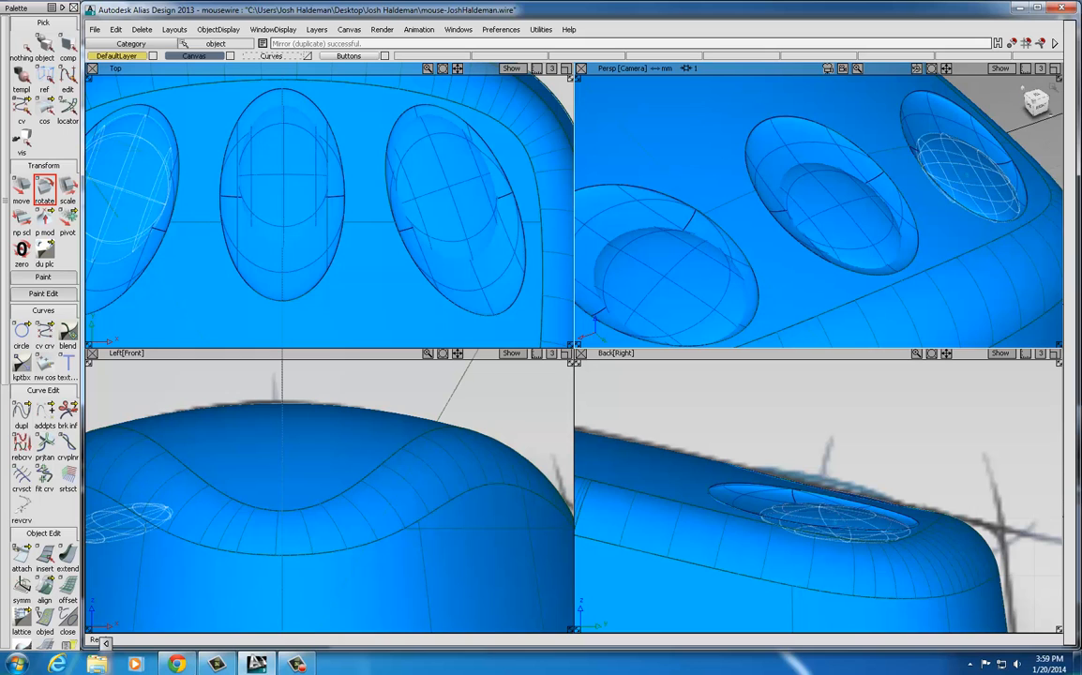
alt+shift+drag(927, 225, 858, 231)
alt+shift+right_drag(786, 238, 742, 245)
alt+shift+middle_drag(742, 245, 873, 240)
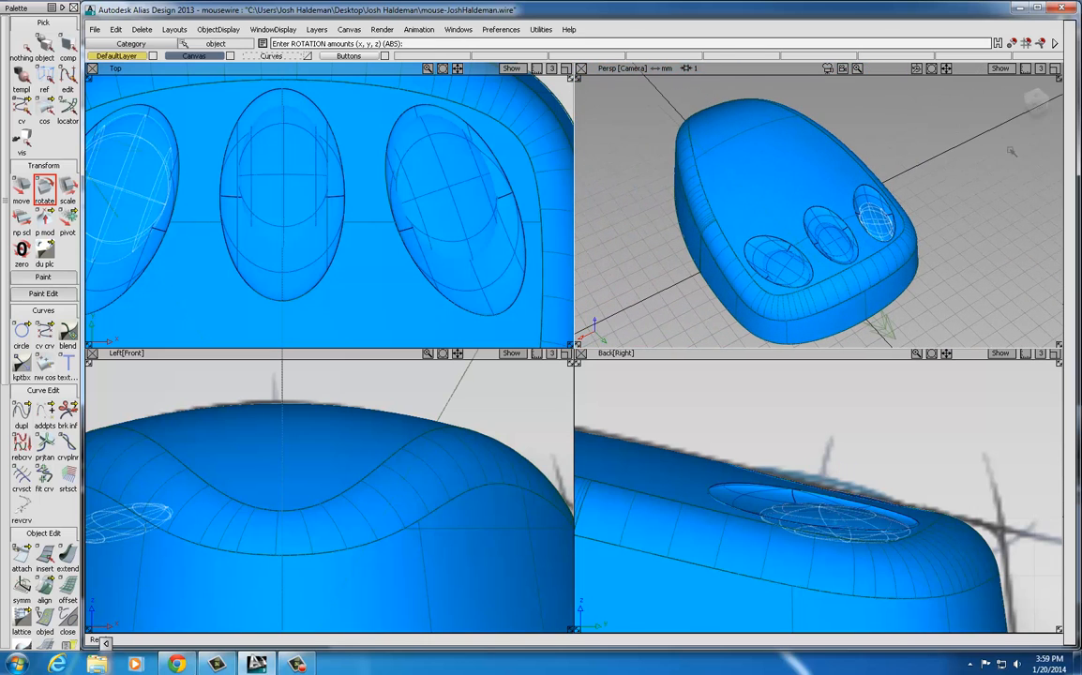
click(1054, 68)
alt+shift+middle_drag(801, 352, 834, 308)
alt+shift+drag(636, 345, 669, 294)
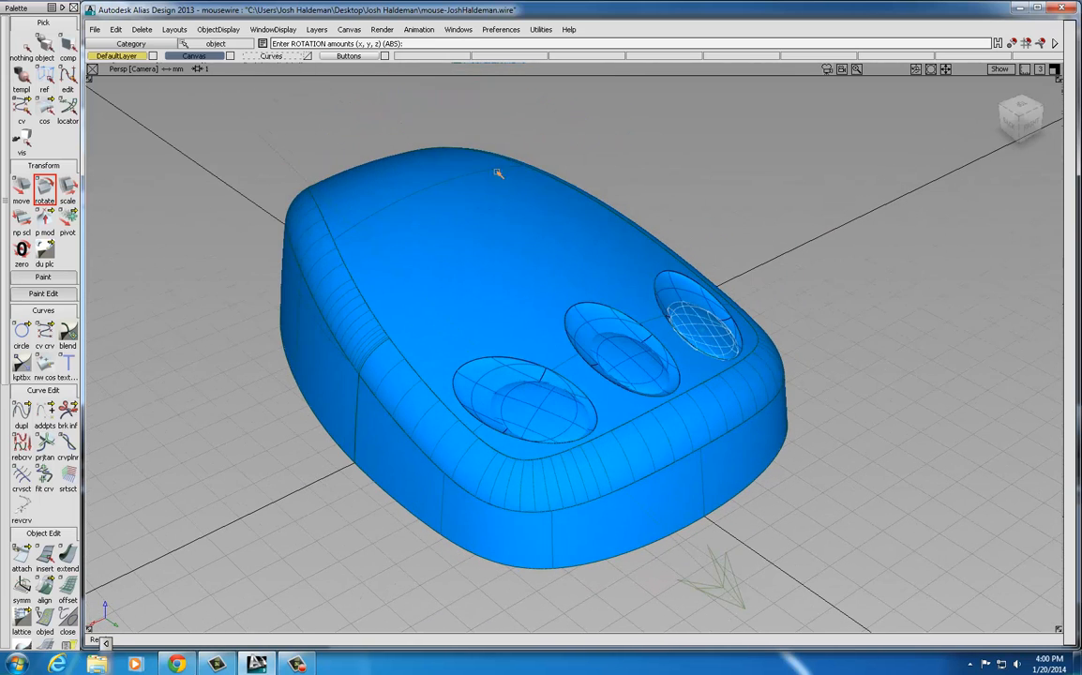
click(382, 29)
mouse_move(387, 61)
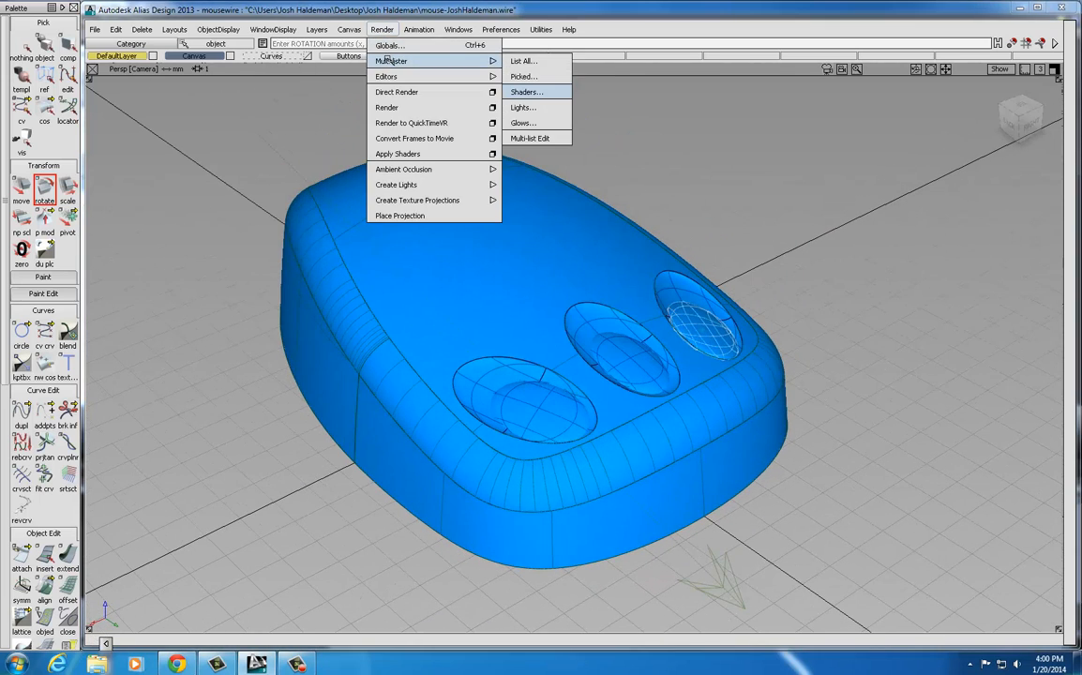
click(526, 92)
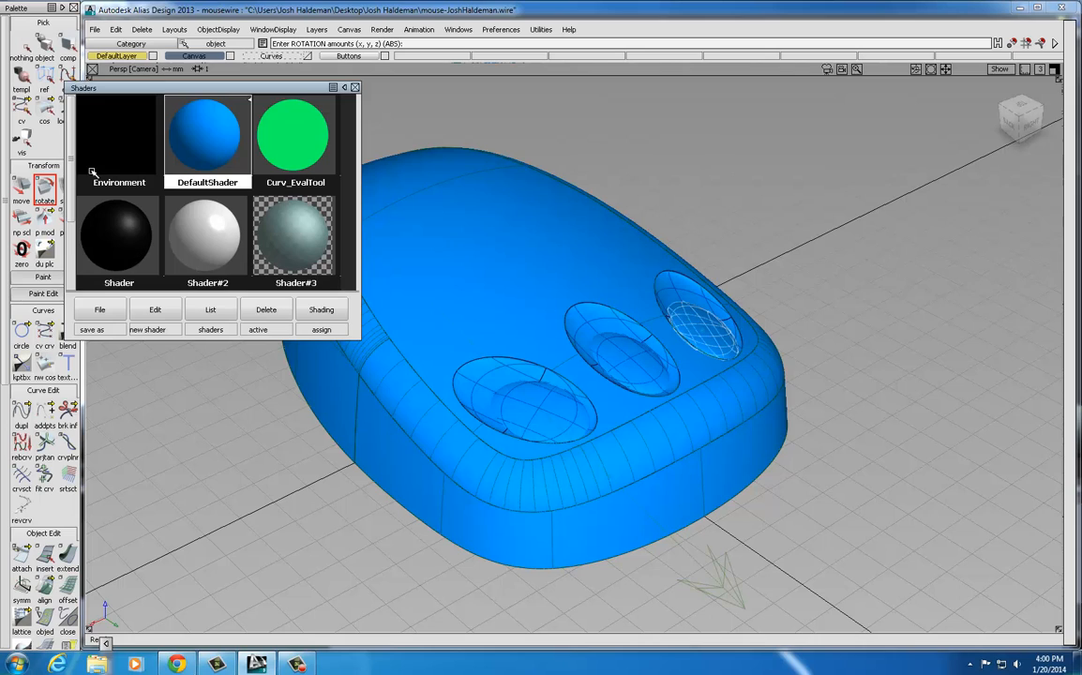
drag(69, 167, 73, 136)
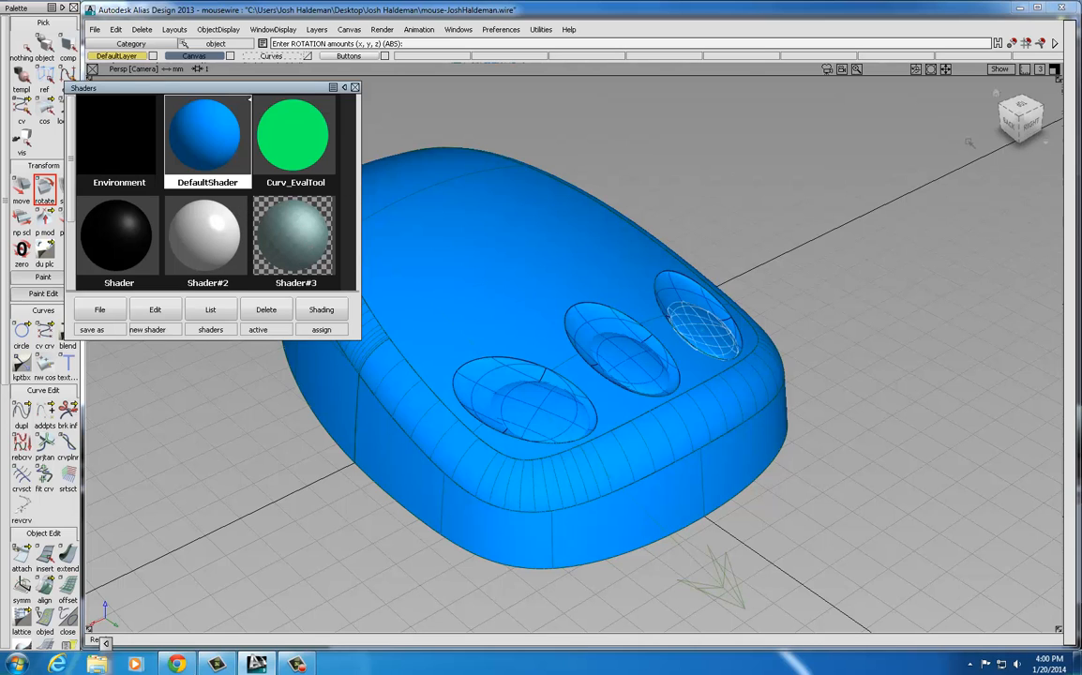
click(1055, 69)
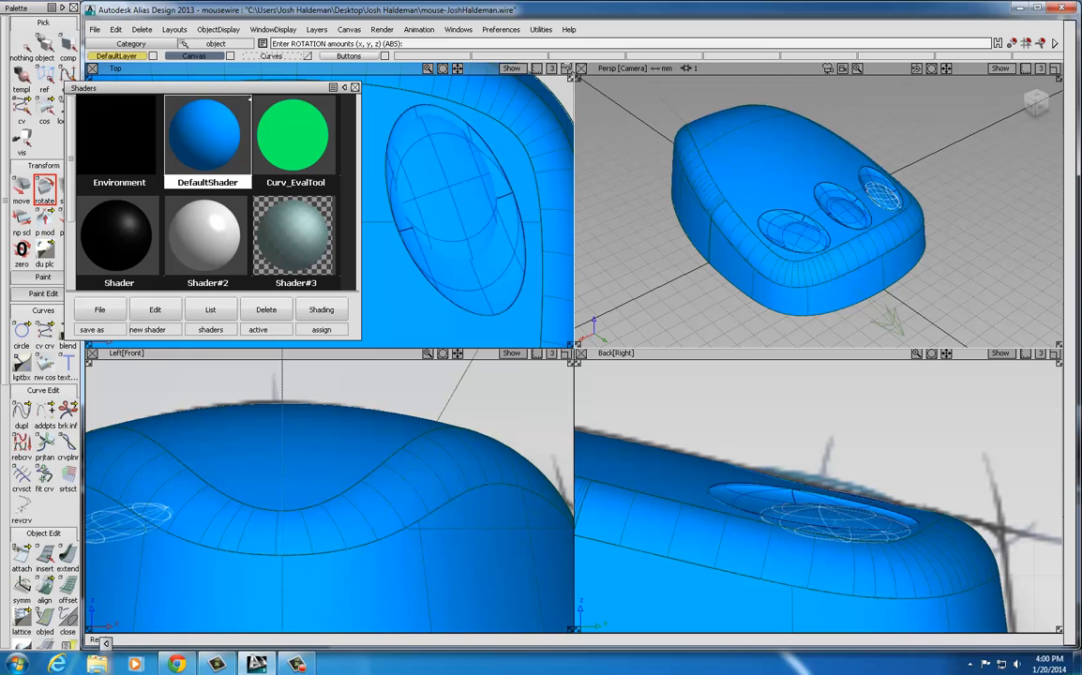
click(409, 80)
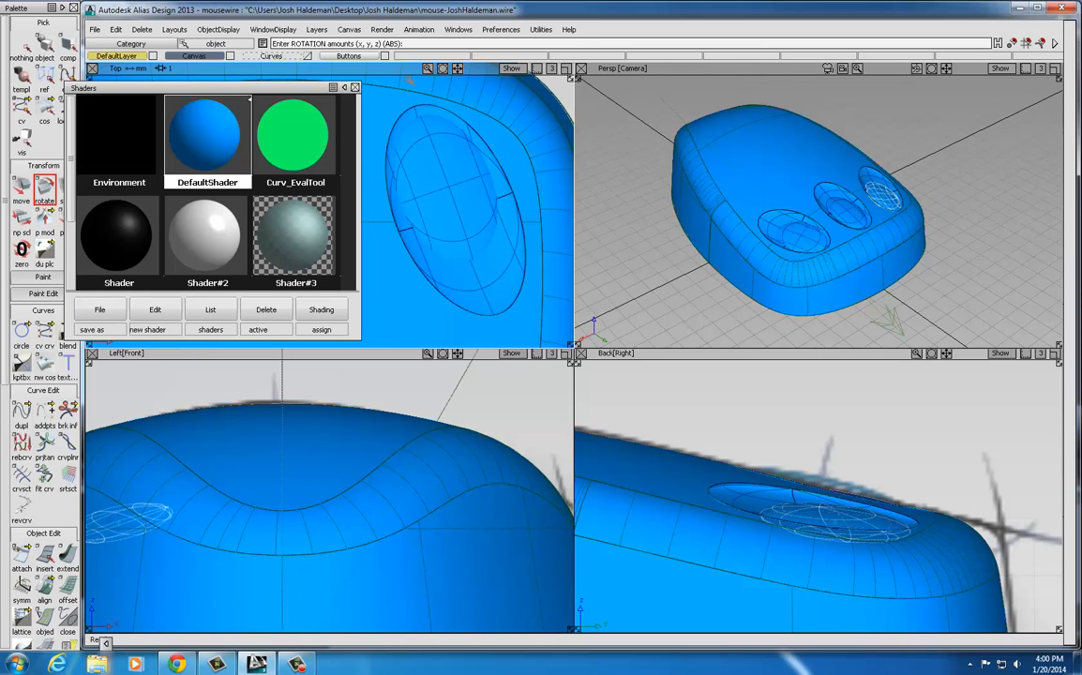
Return to wireframe display and fit the whole mouse sketch in the orthographic views
click(272, 29)
click(351, 77)
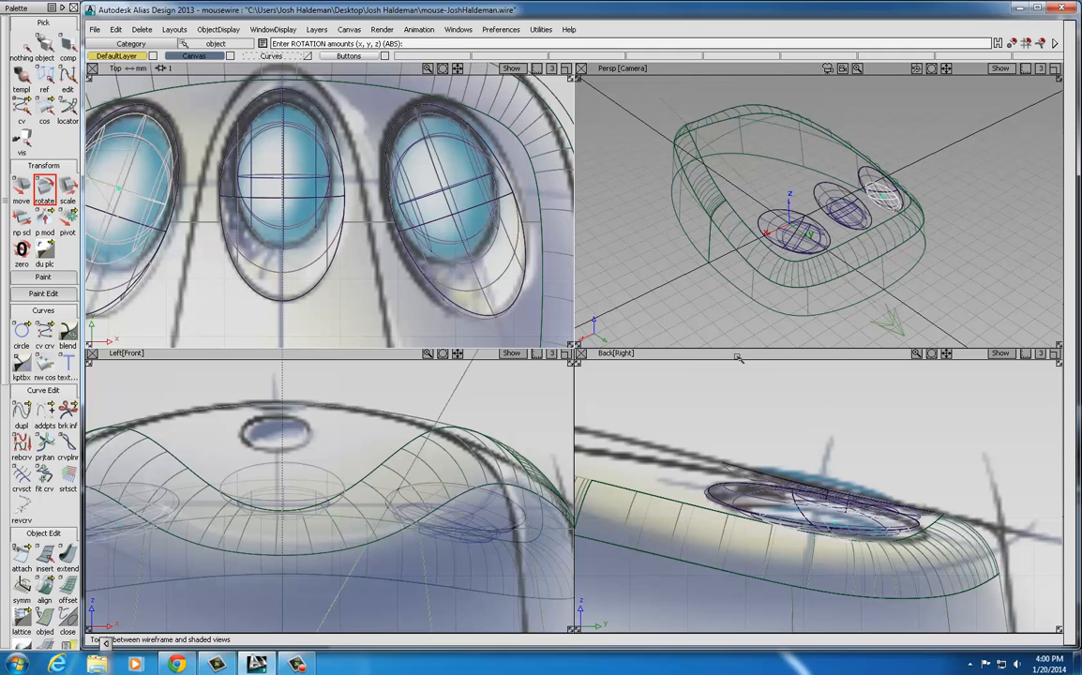
alt+shift+right_drag(415, 197, 283, 306)
alt+shift+middle_drag(388, 261, 392, 200)
alt+shift+right_drag(391, 247, 353, 258)
alt+shift+middle_drag(375, 239, 372, 263)
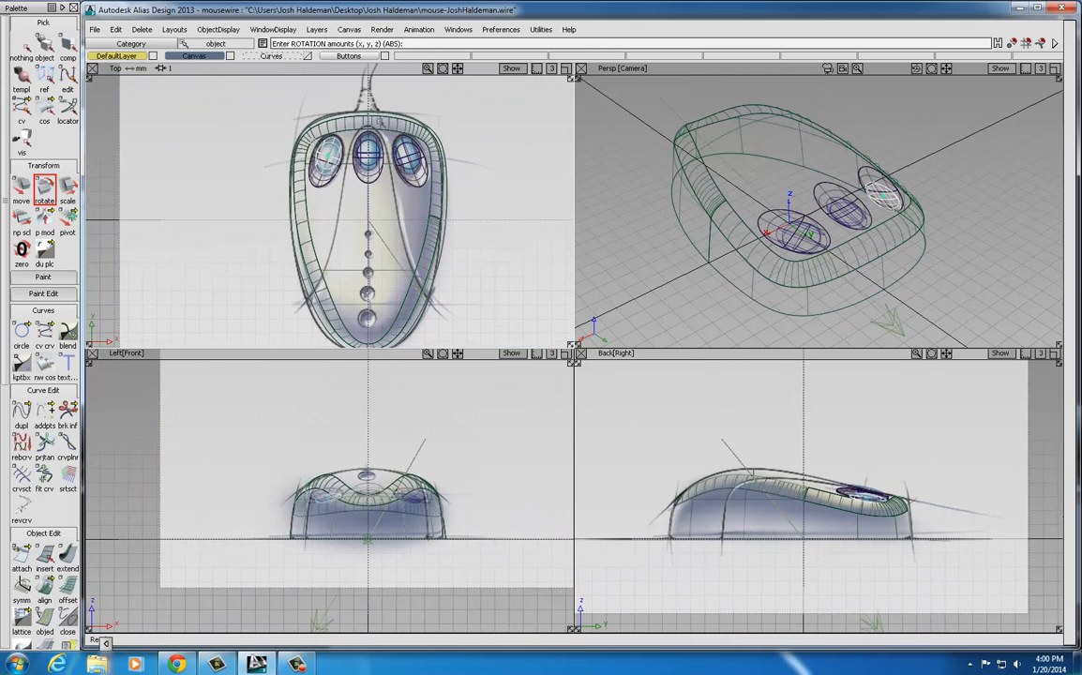